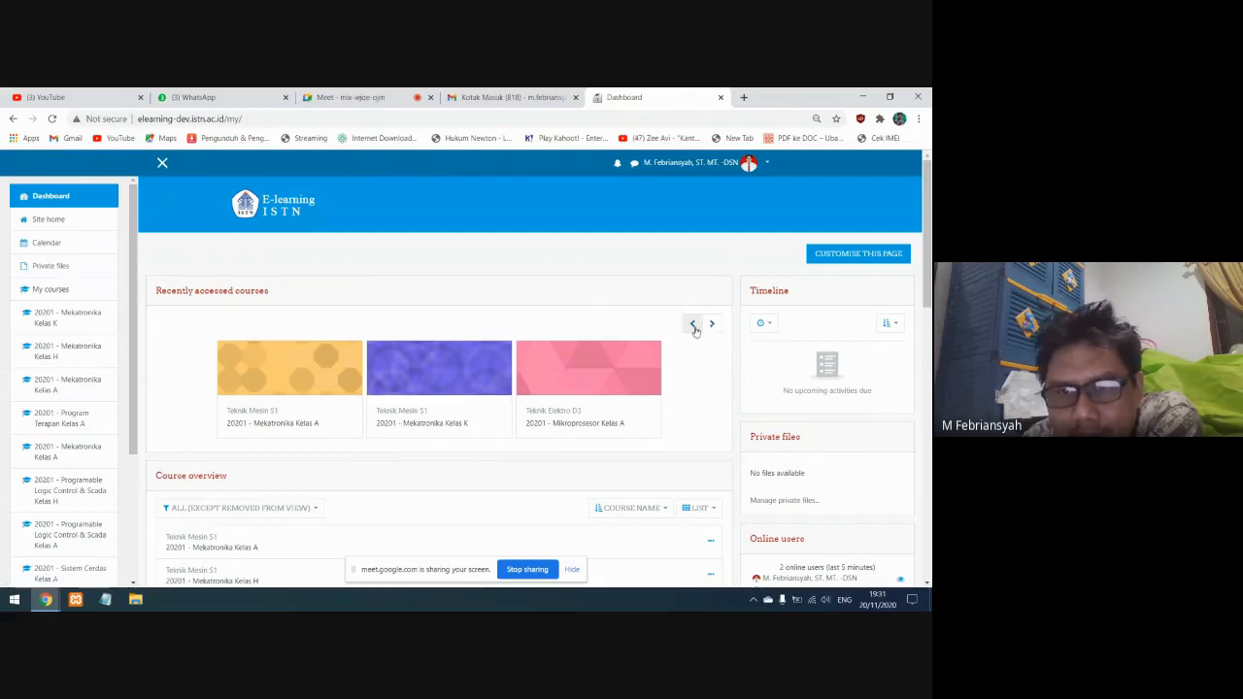
Page back and forth through the recently accessed courses on the dashboard
left_click(695, 326)
left_click(712, 324)
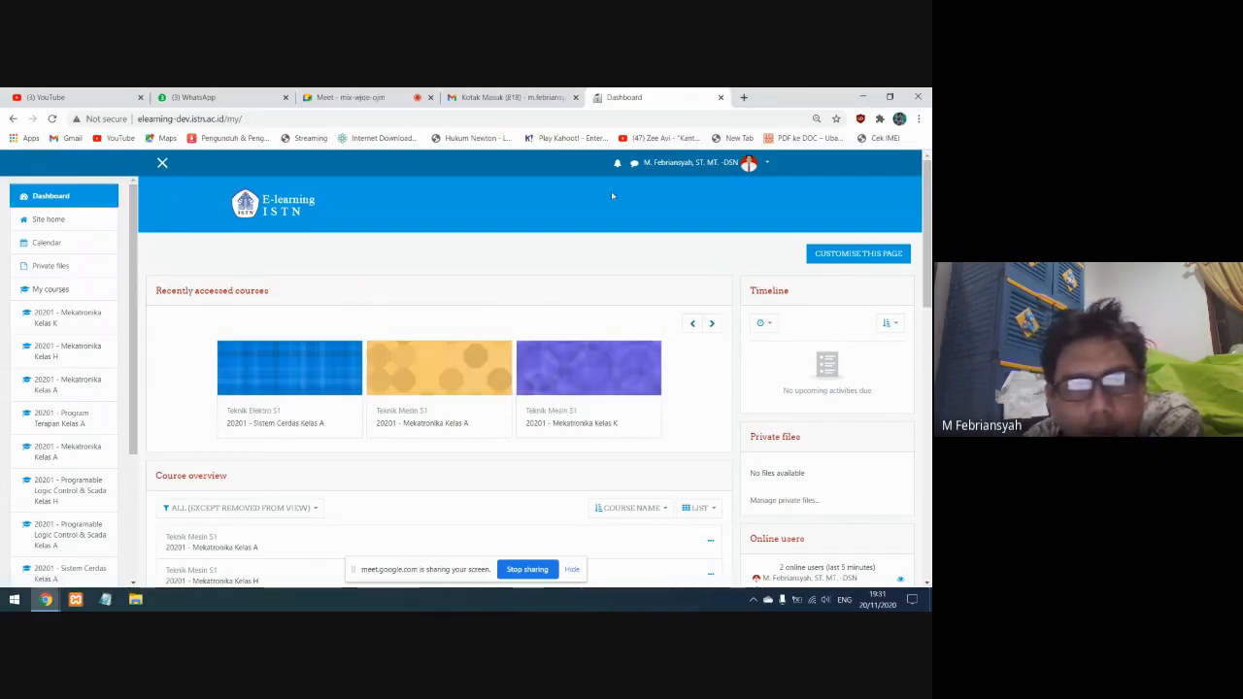
left_click(507, 97)
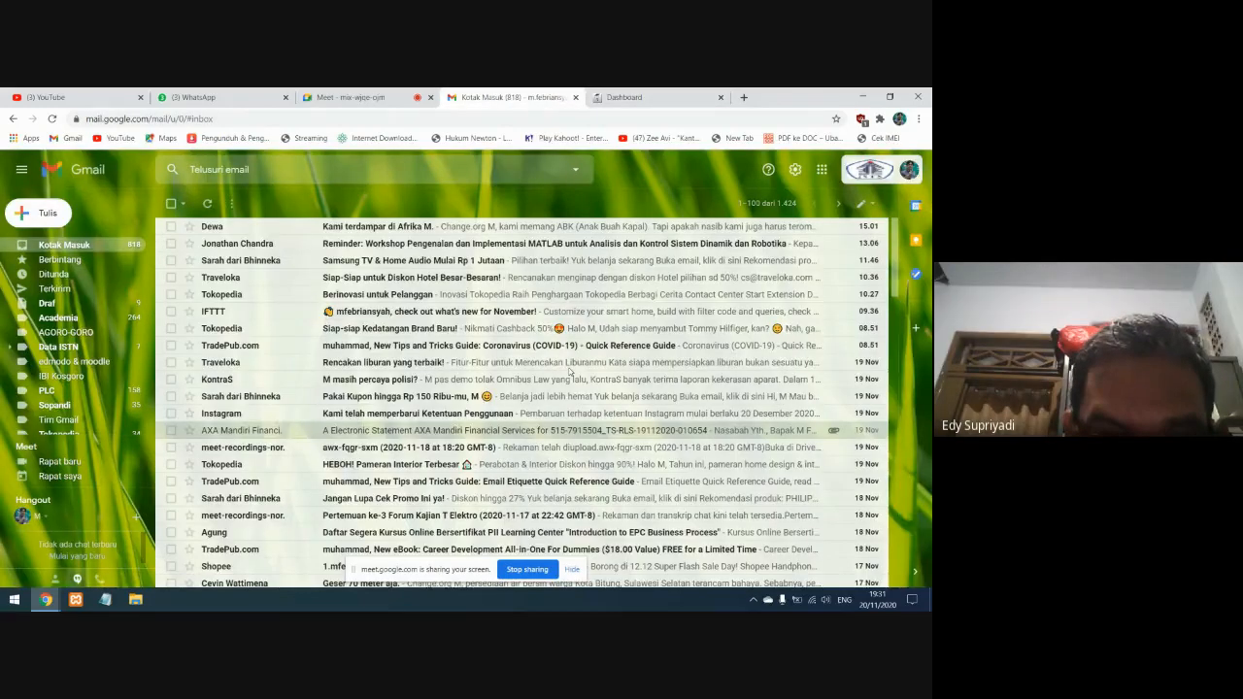
left_click(369, 98)
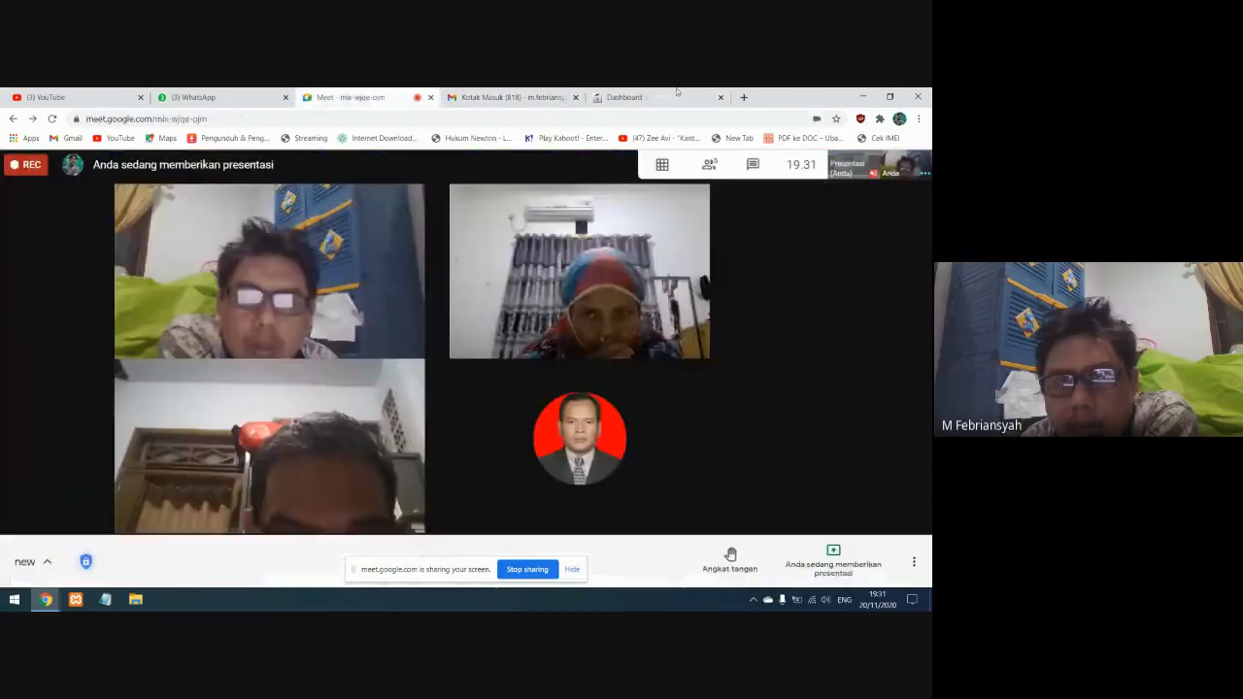
left_click(626, 98)
Try the Card and Summary layouts for the course overview and set it back to List
scroll(400, 435, "down", 1)
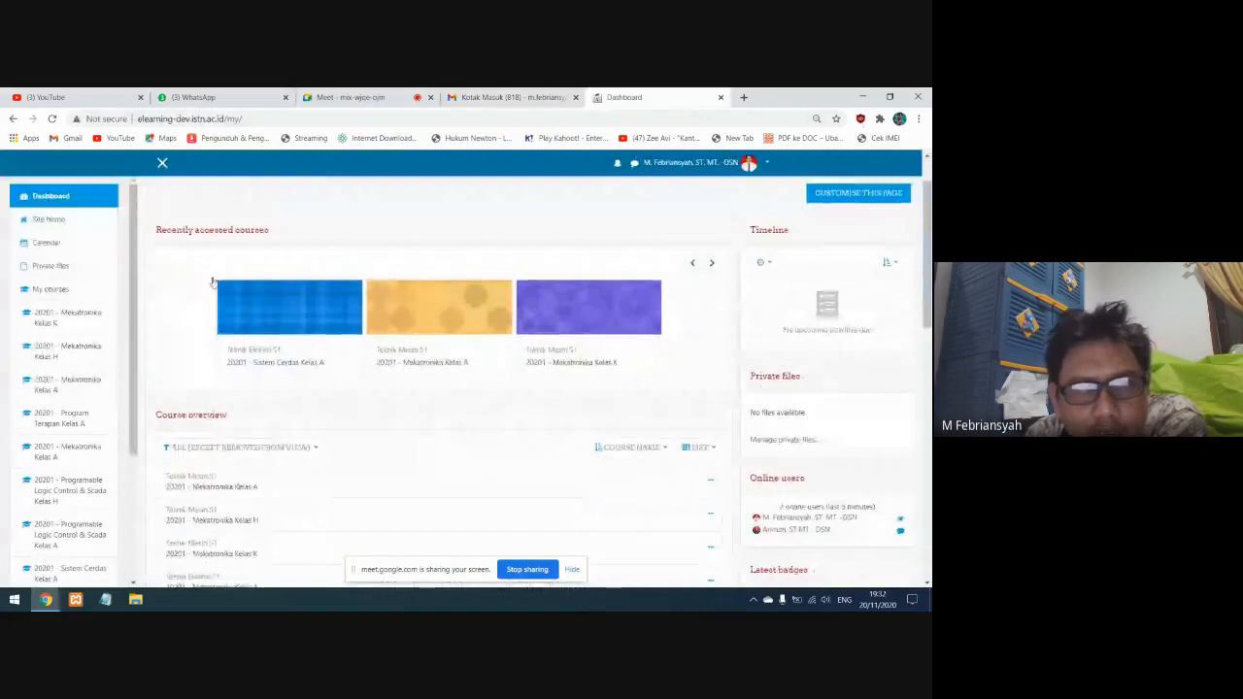
scroll(393, 467, "down", 3)
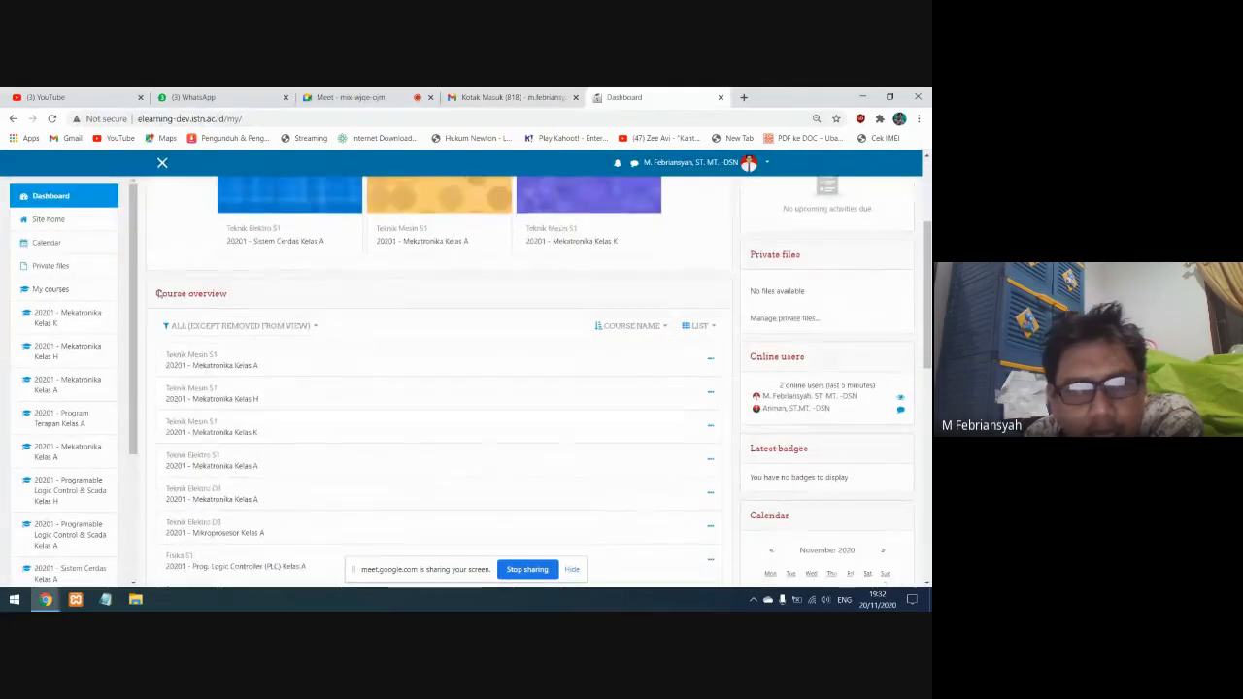
scroll(263, 321, "down", 1)
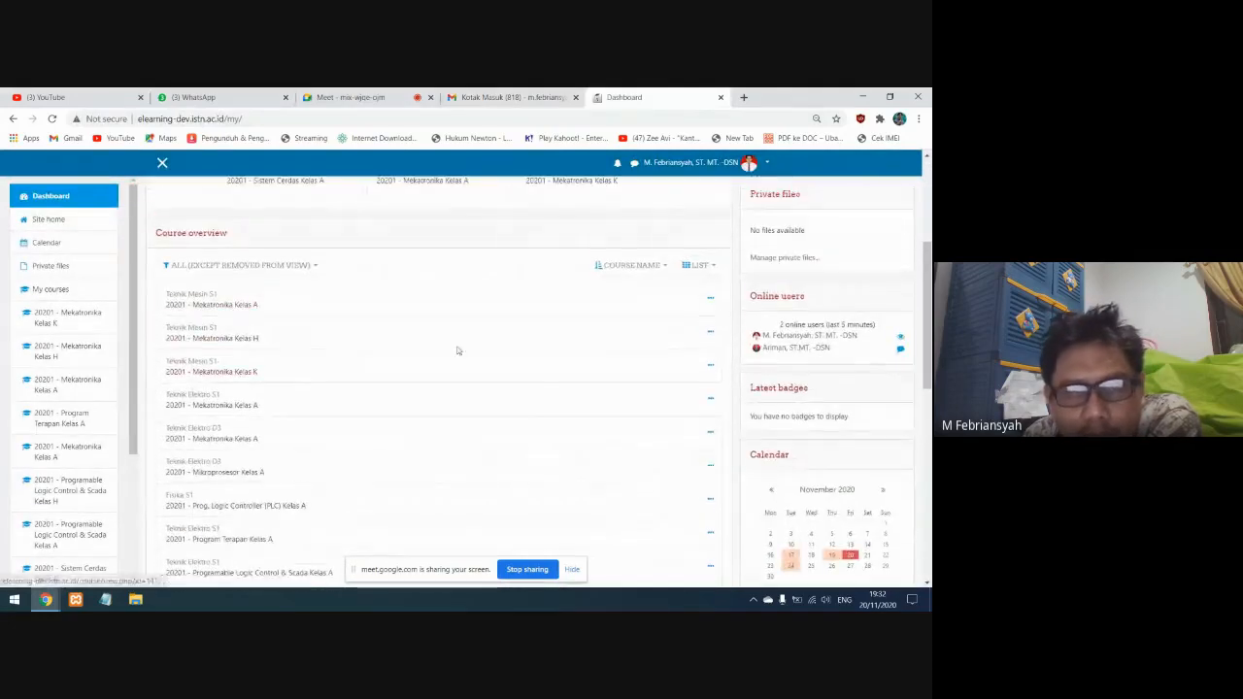
left_click(707, 268)
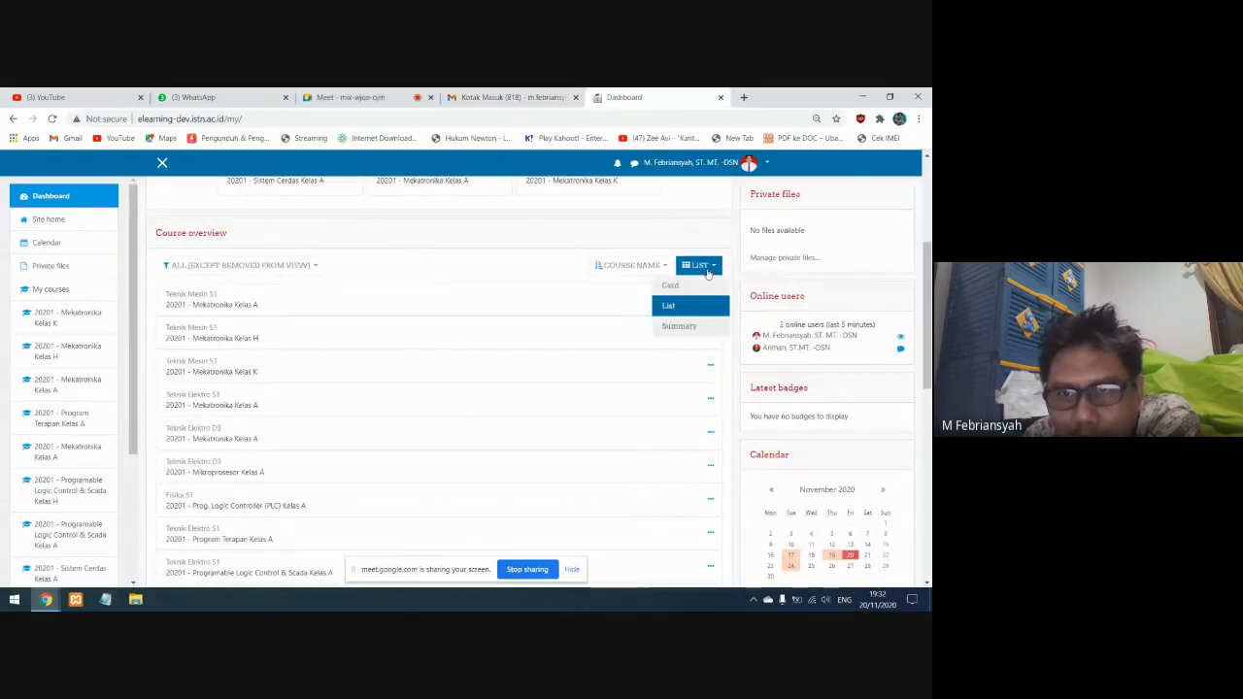
left_click(685, 291)
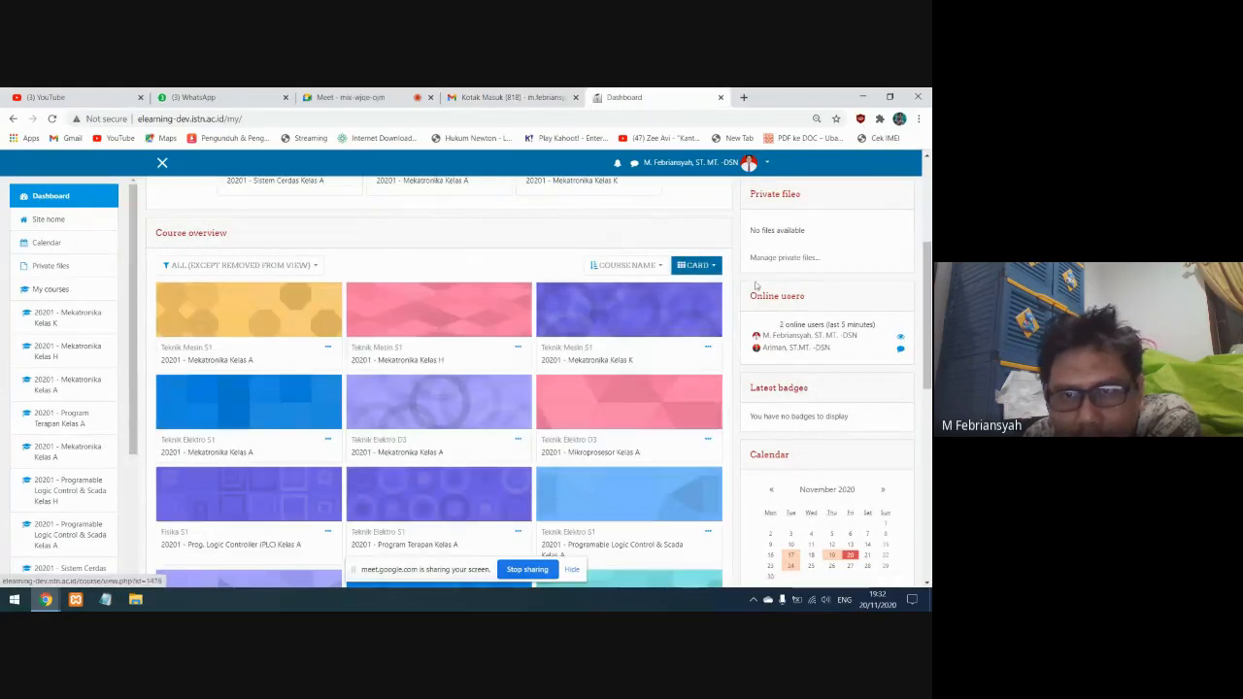
left_click(697, 265)
left_click(688, 325)
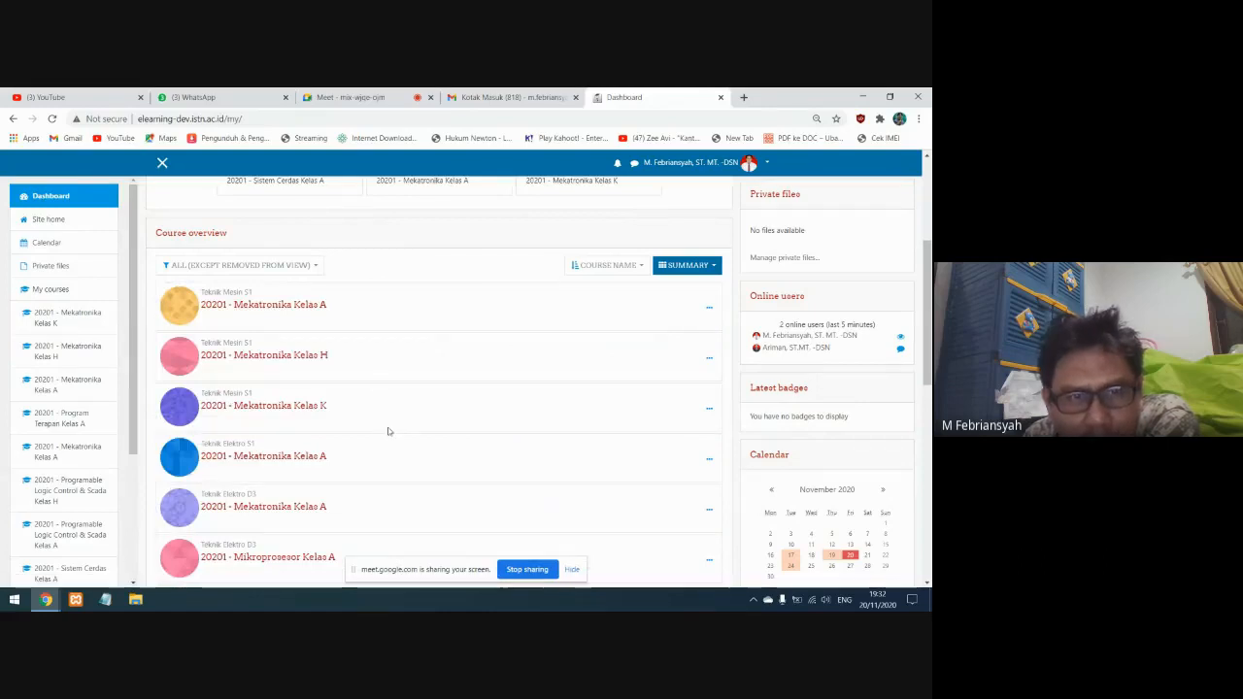
left_click(691, 267)
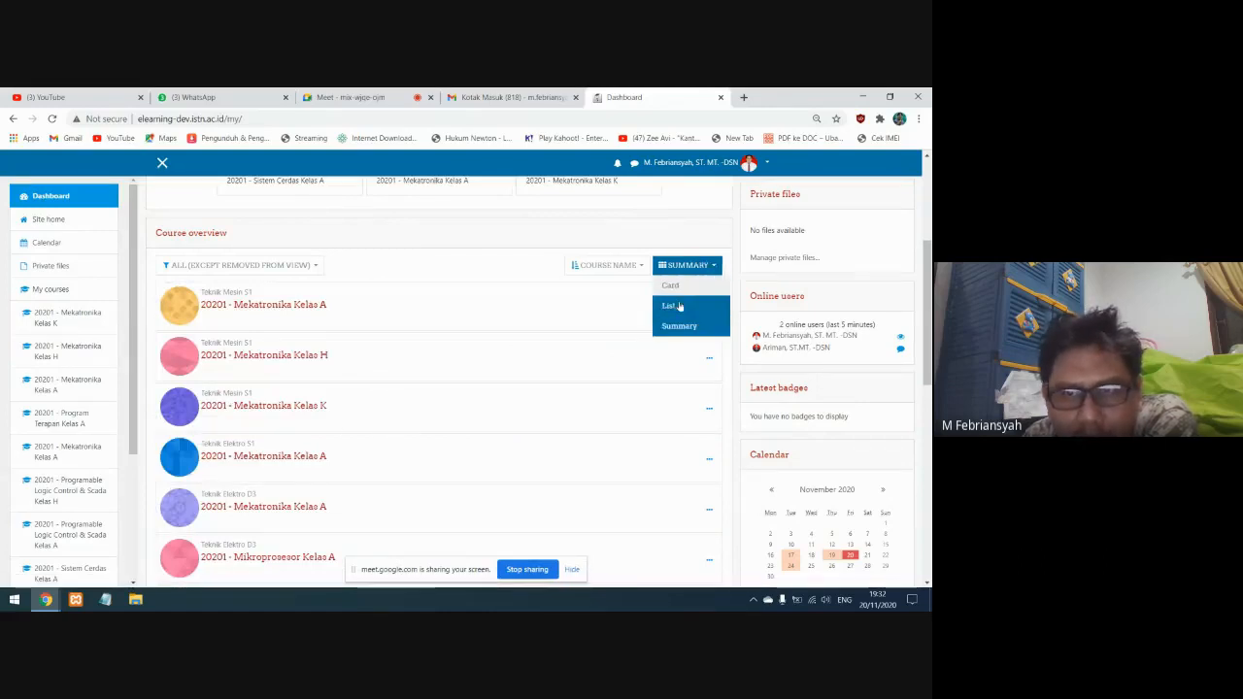
left_click(680, 303)
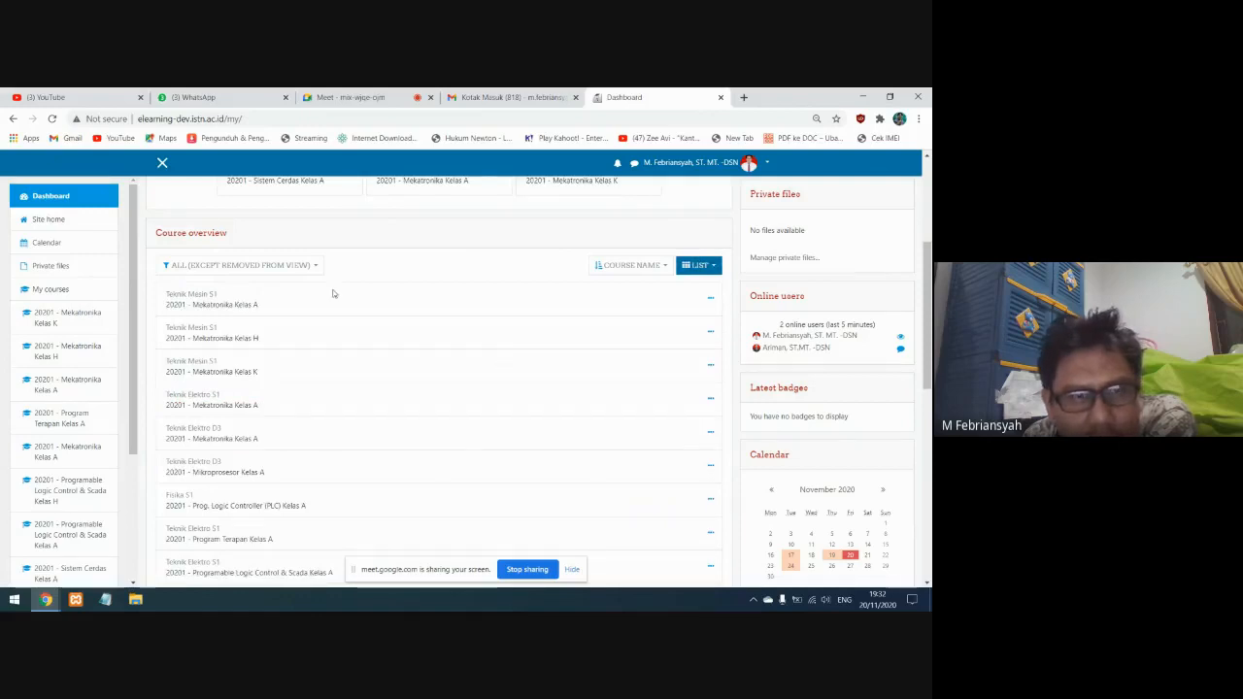
Check the sorting and filtering options of the course overview without changing them
left_click(666, 269)
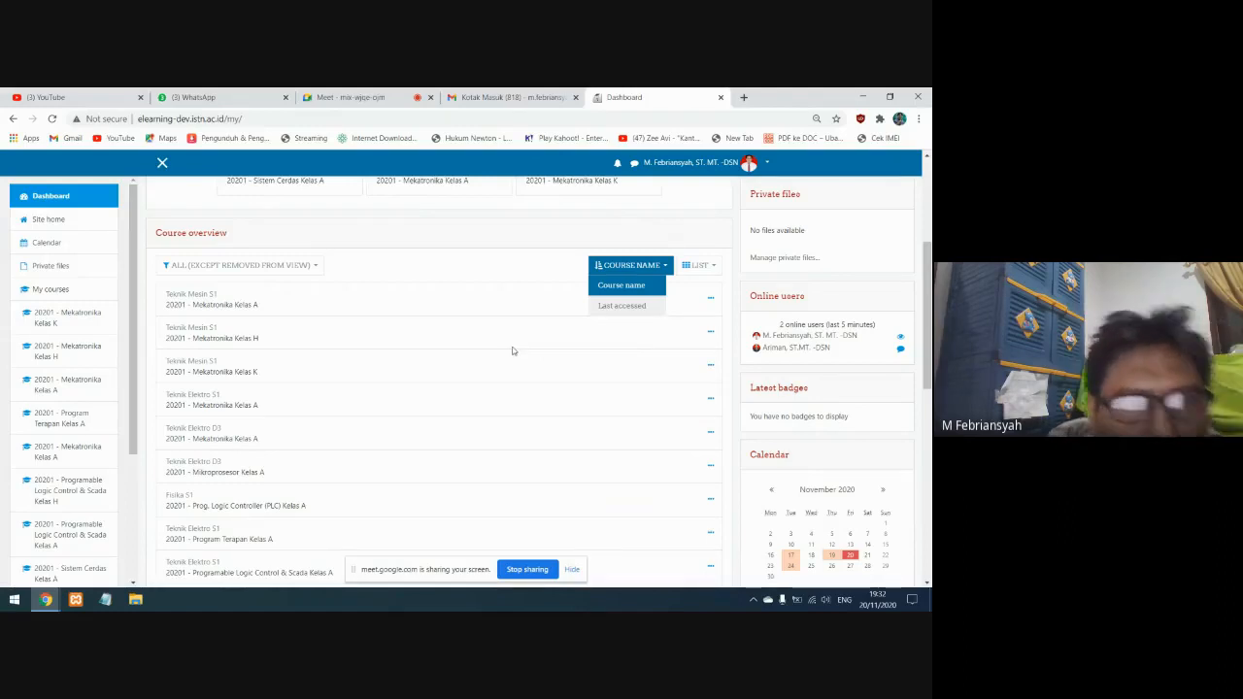
left_click(378, 314)
left_click(317, 269)
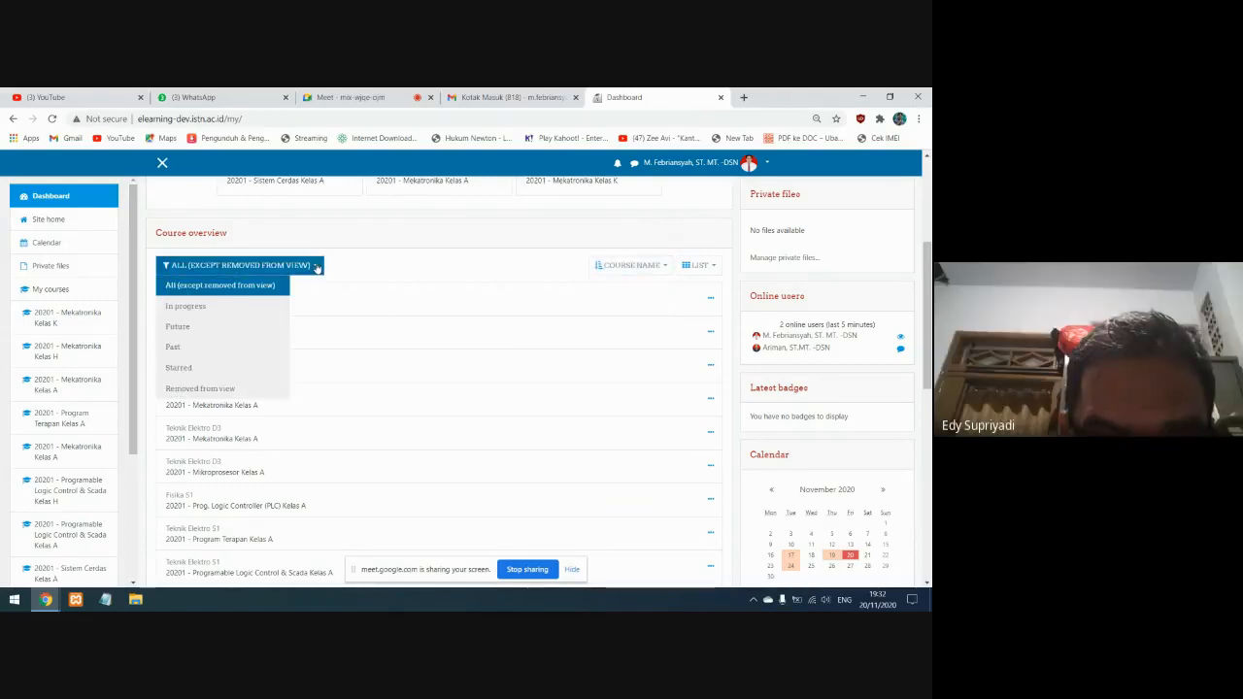
left_click(370, 263)
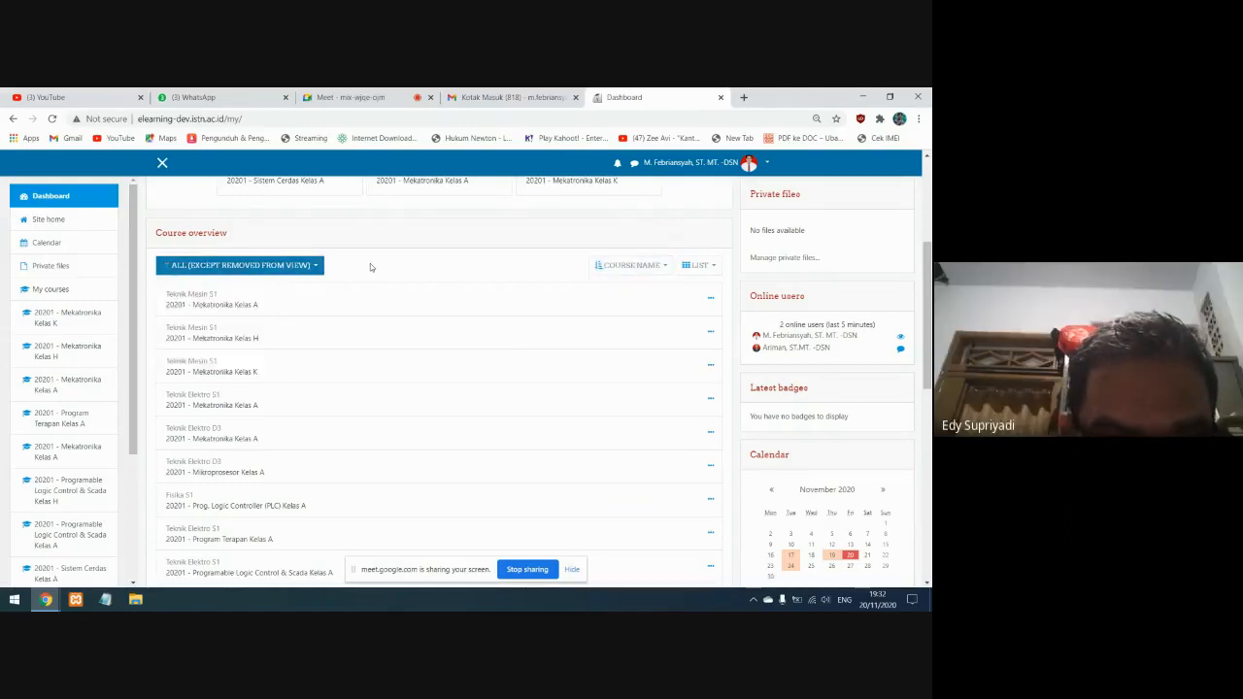
Set the course overview to the Summary layout and look through the listed courses
left_click(703, 265)
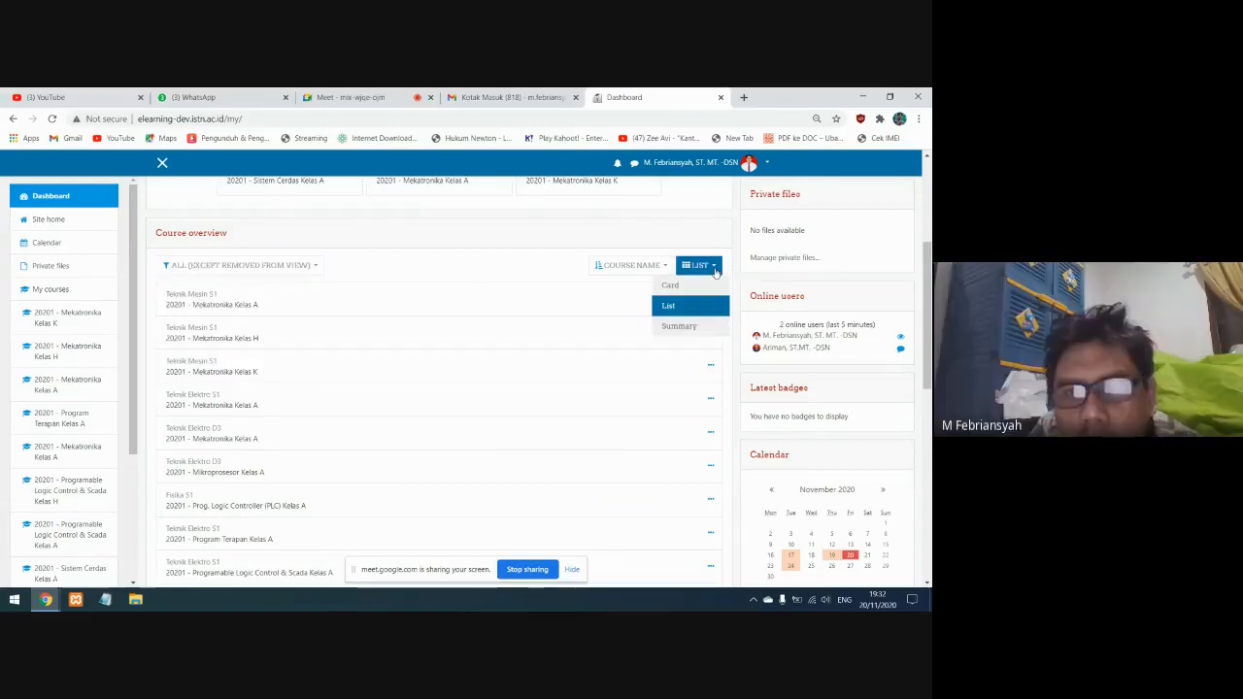
left_click(695, 325)
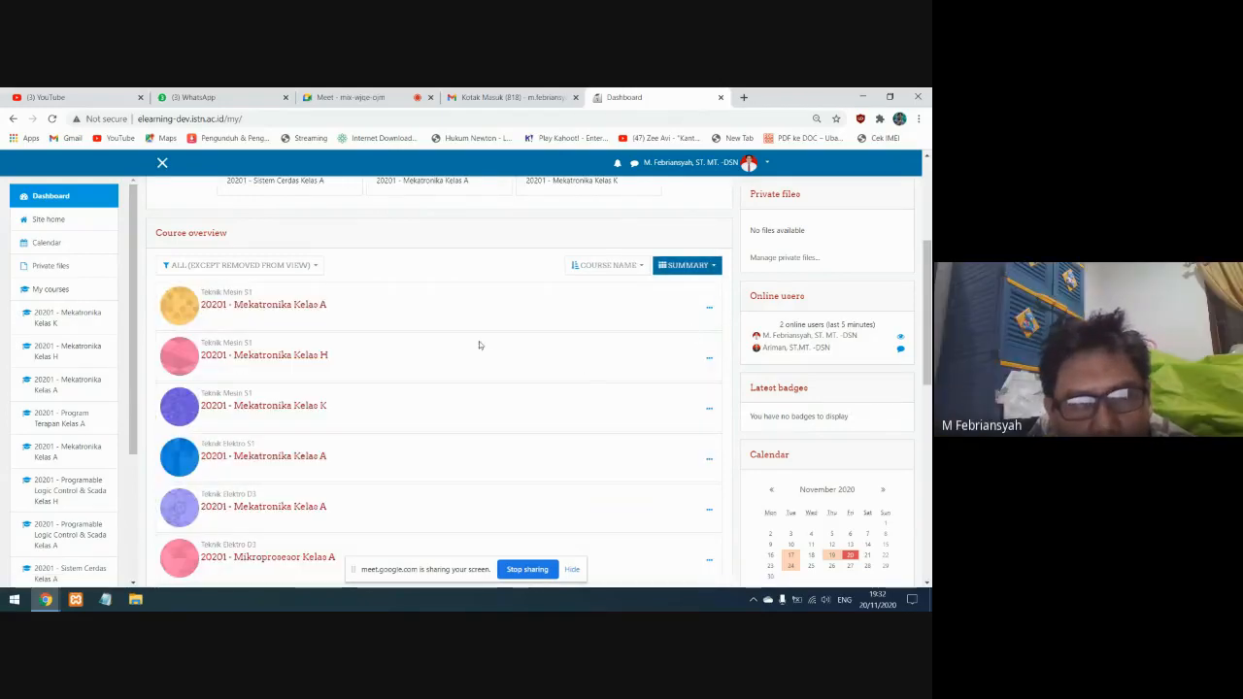
scroll(316, 431, "down", 2)
scroll(317, 430, "down", 5)
scroll(330, 431, "up", 10)
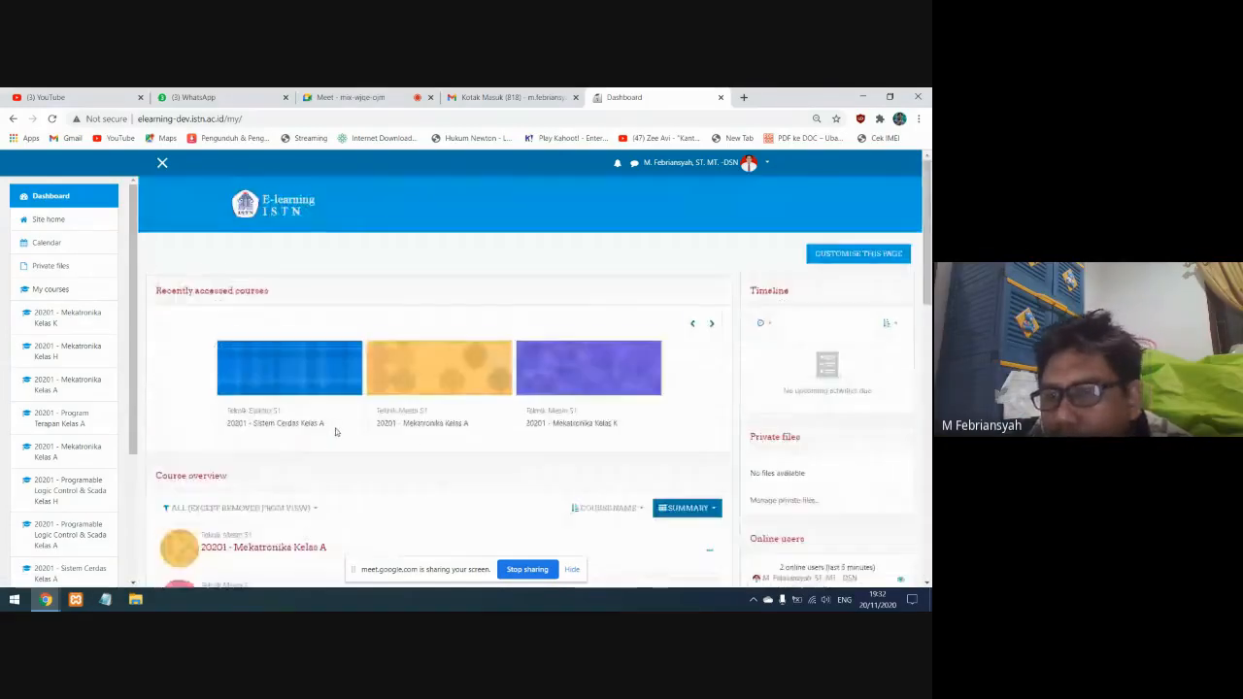
scroll(336, 431, "down", 2)
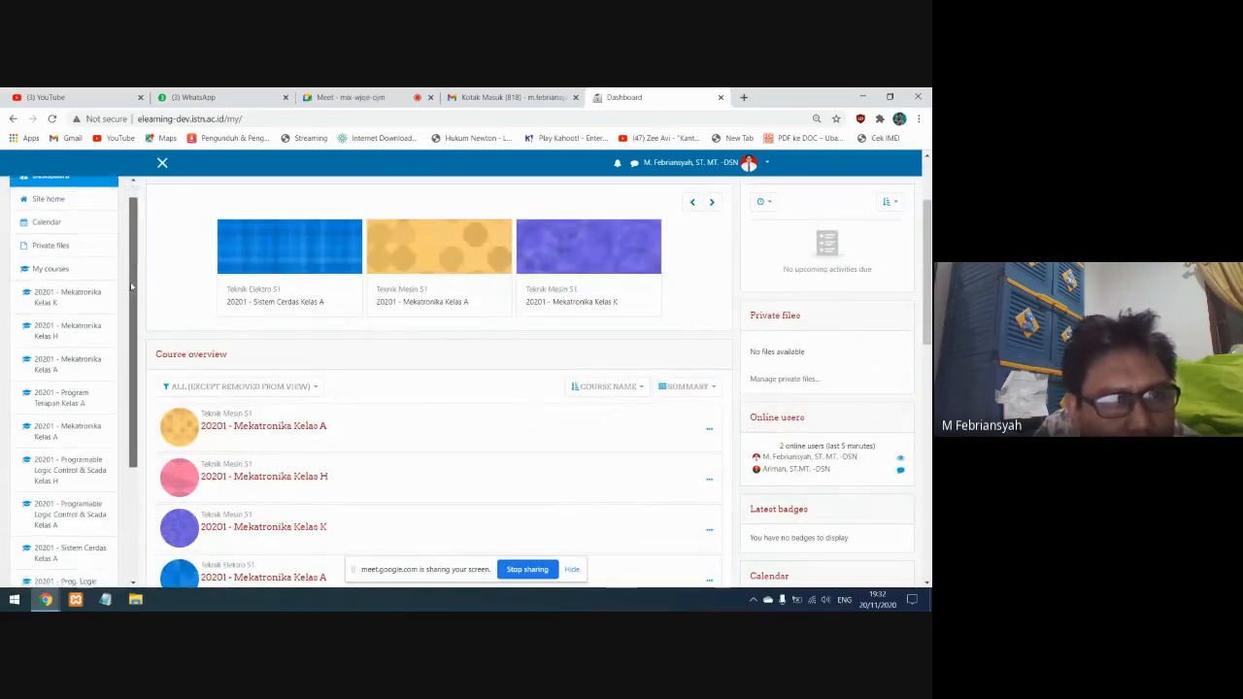
Open the Site home page and look over its contents
left_click(47, 221)
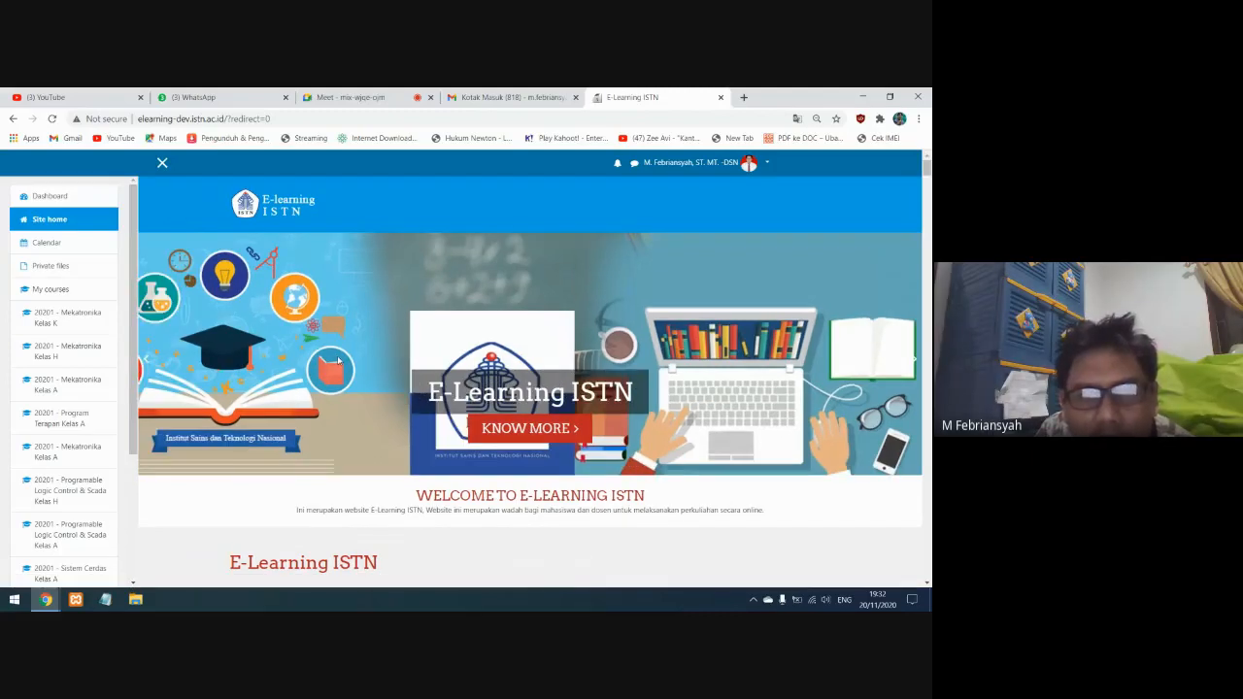
scroll(338, 361, "down", 4)
scroll(243, 296, "up", 4)
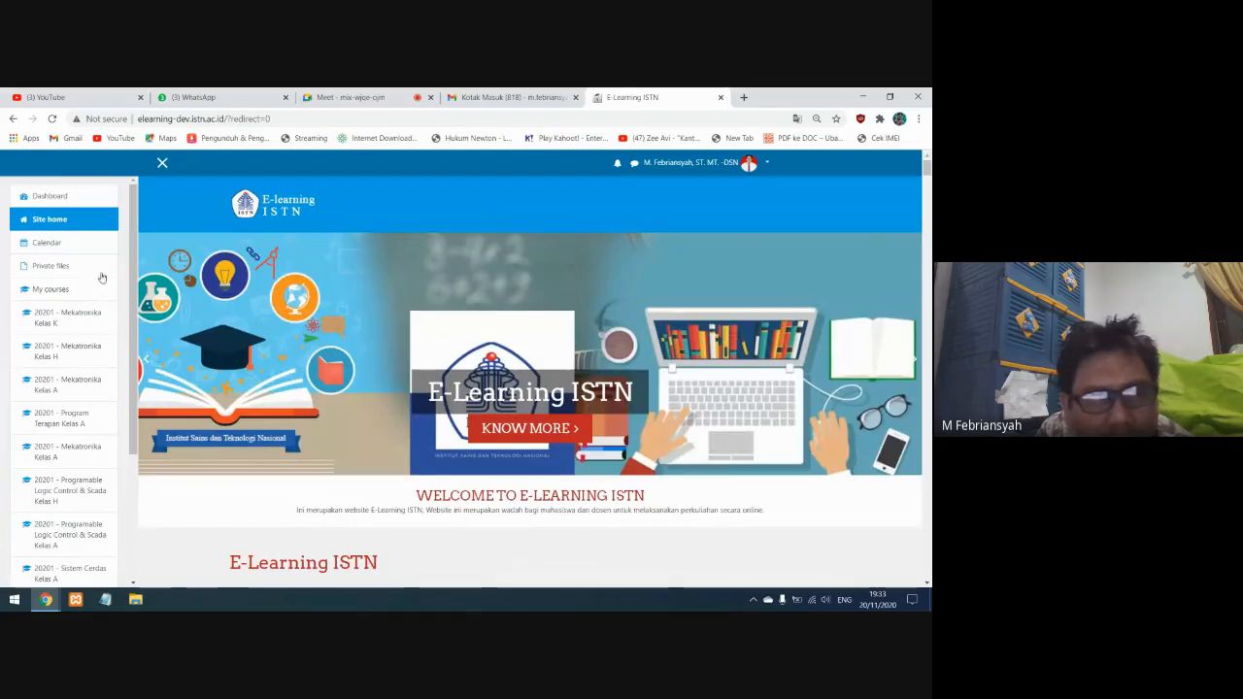
Open the site calendar and look over the November 2020 month view
left_click(46, 245)
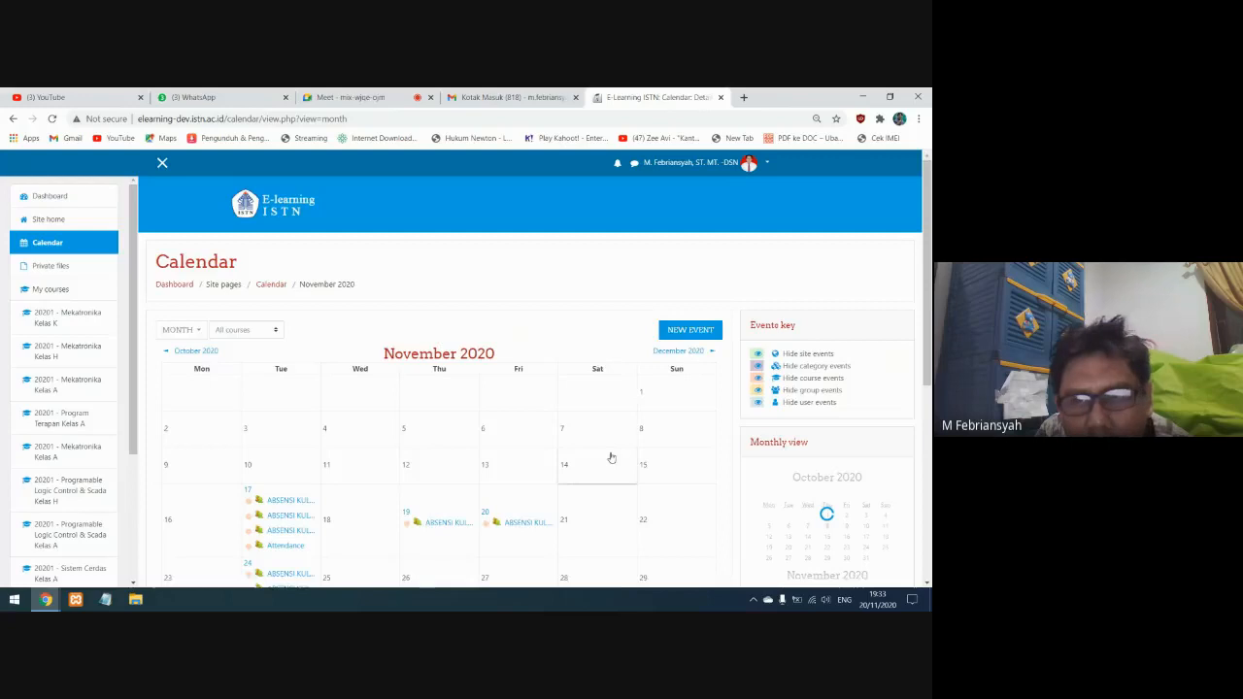
scroll(612, 457, "down", 5)
scroll(611, 457, "up", 5)
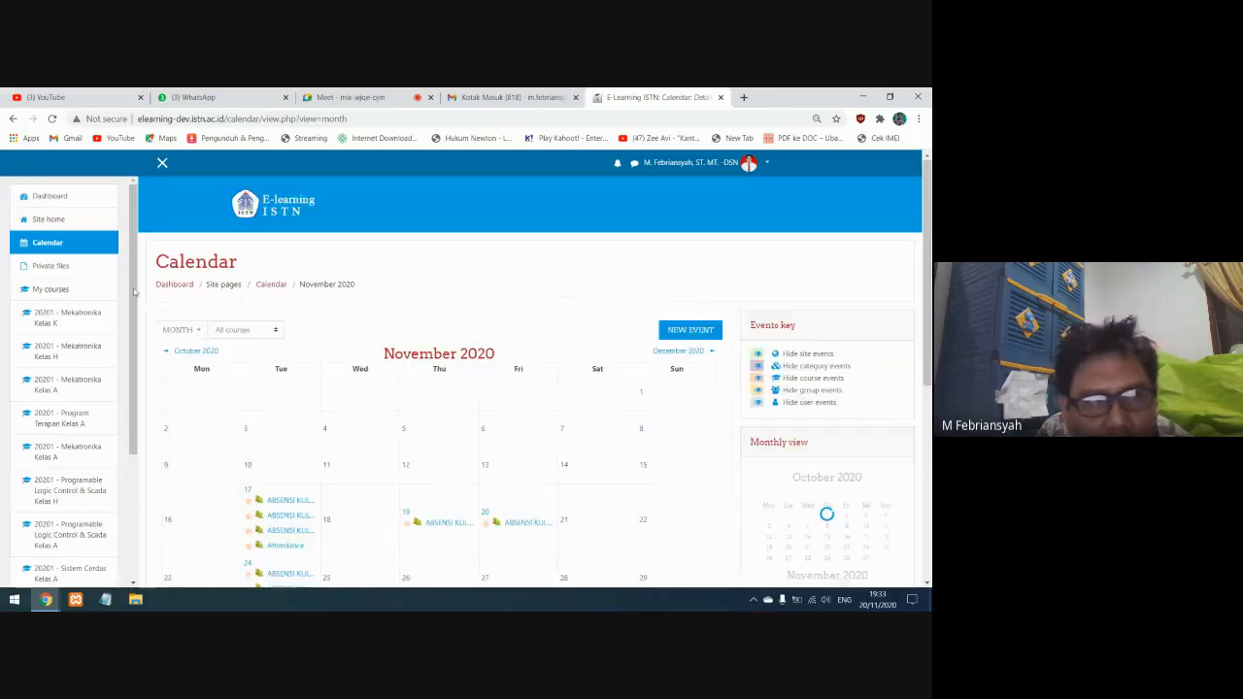
Open the Private files page and look over its file upload area
left_click(54, 271)
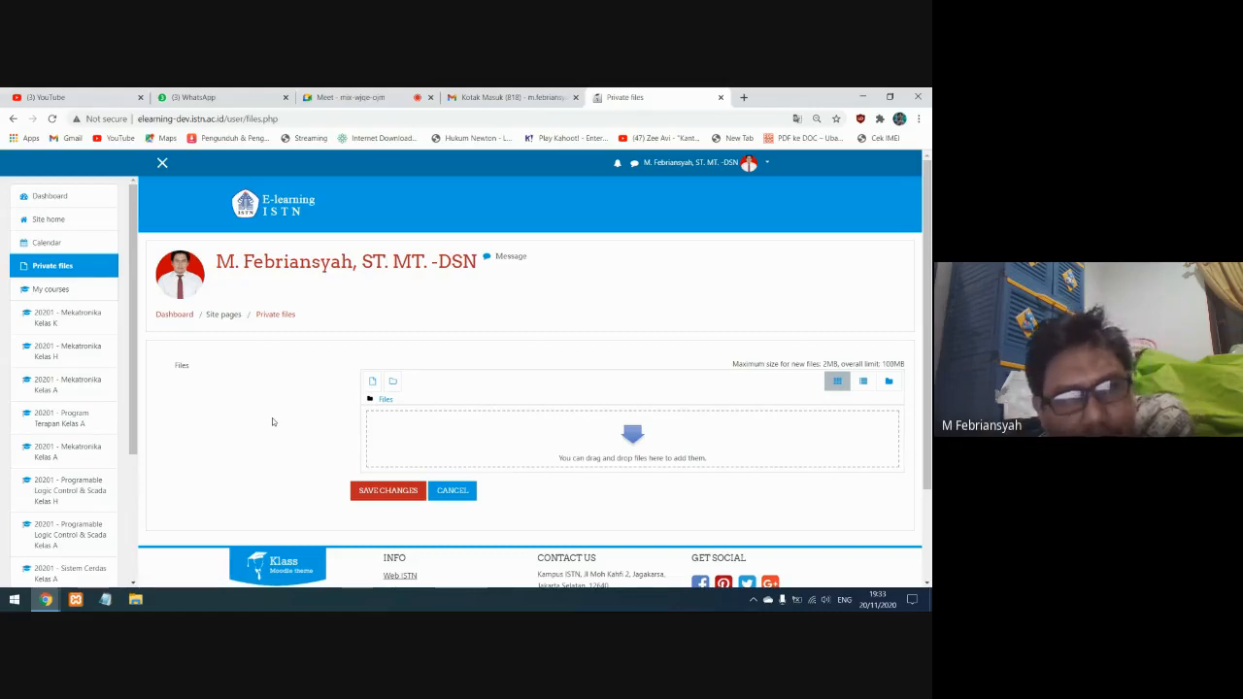
scroll(272, 418, "down", 1)
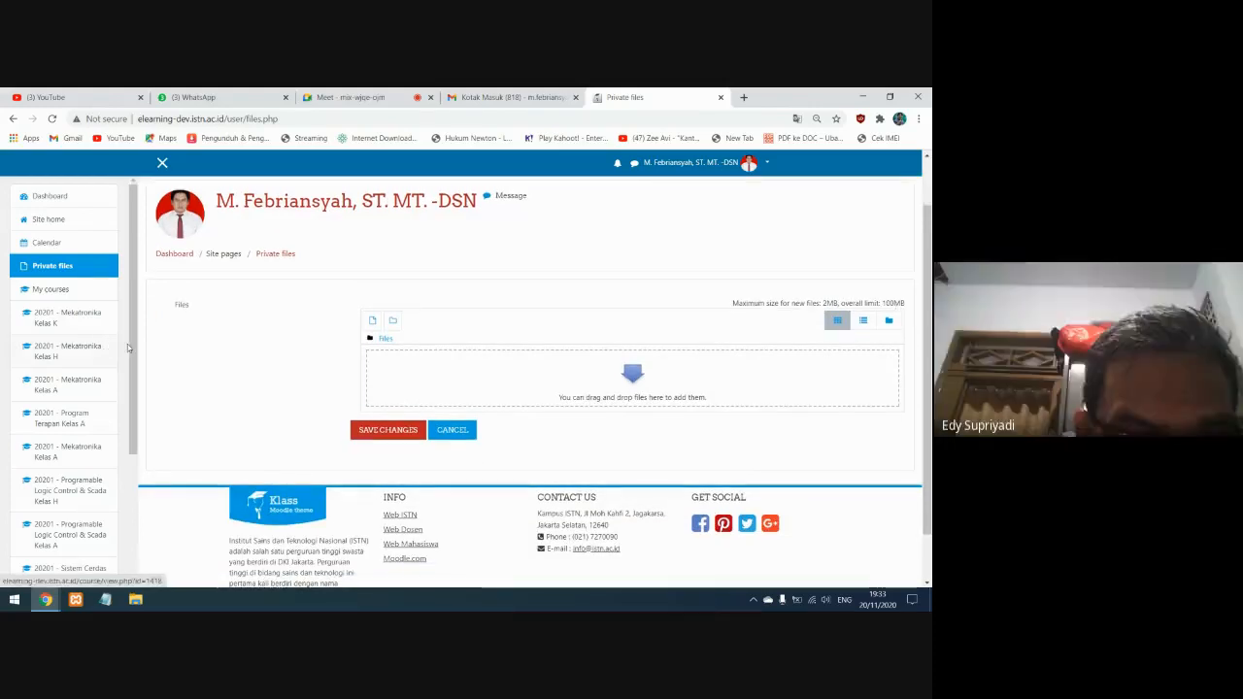
scroll(274, 377, "up", 1)
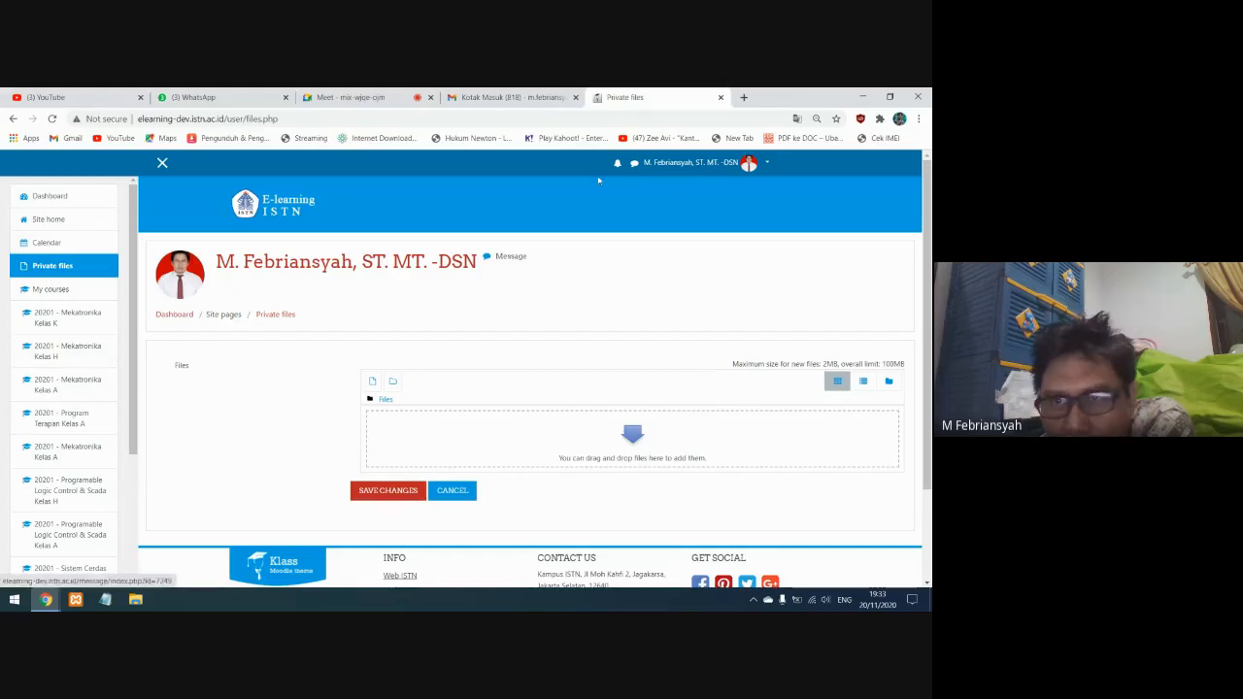
Return to the dashboard and open the course 20201 - Programable Logic Control & Scada Kelas A
left_click(691, 165)
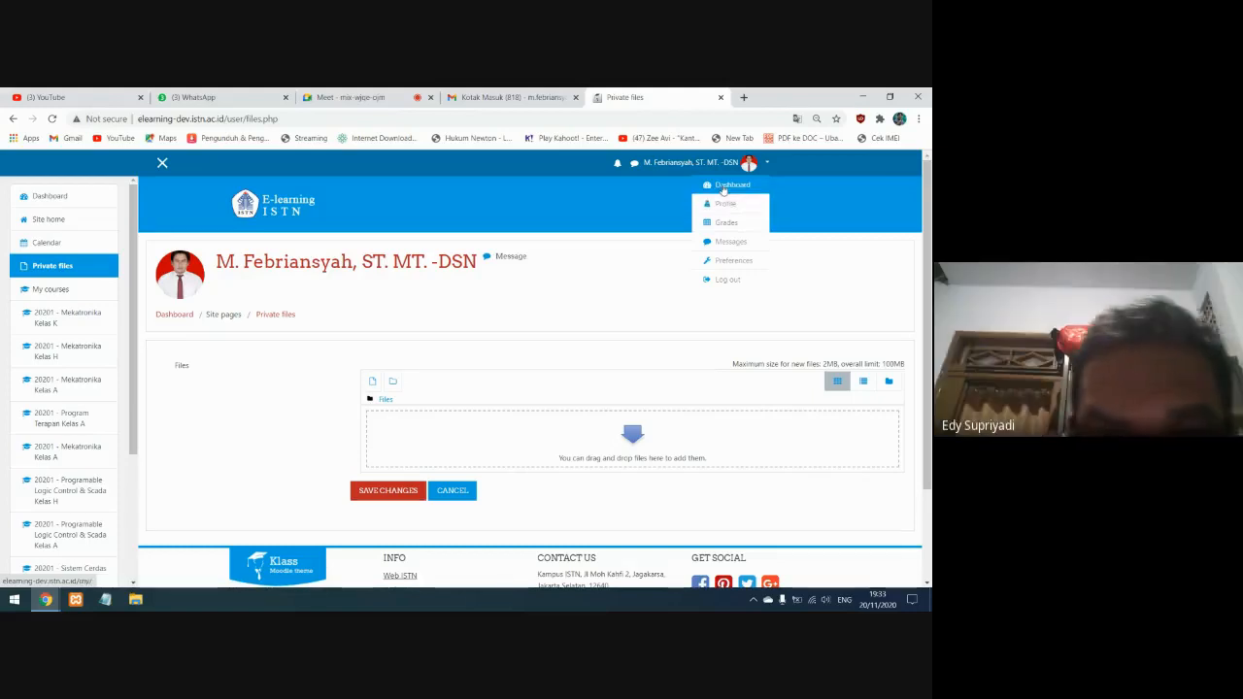
left_click(723, 186)
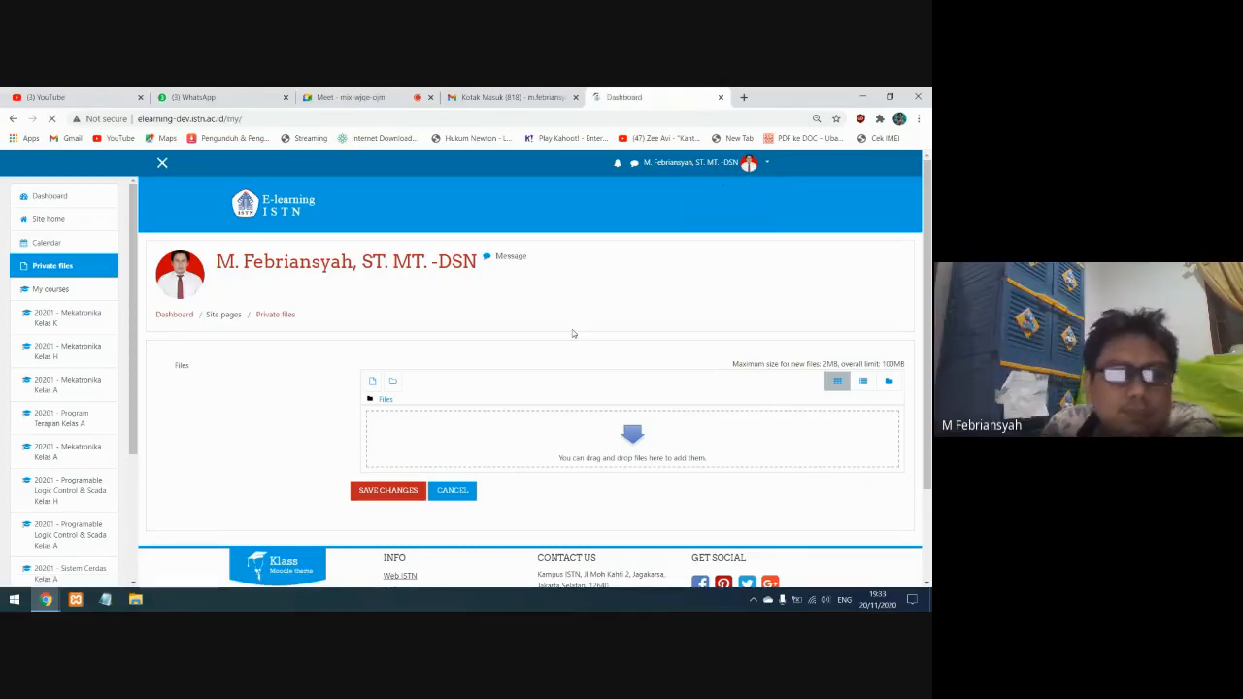
scroll(570, 361, "down", 3)
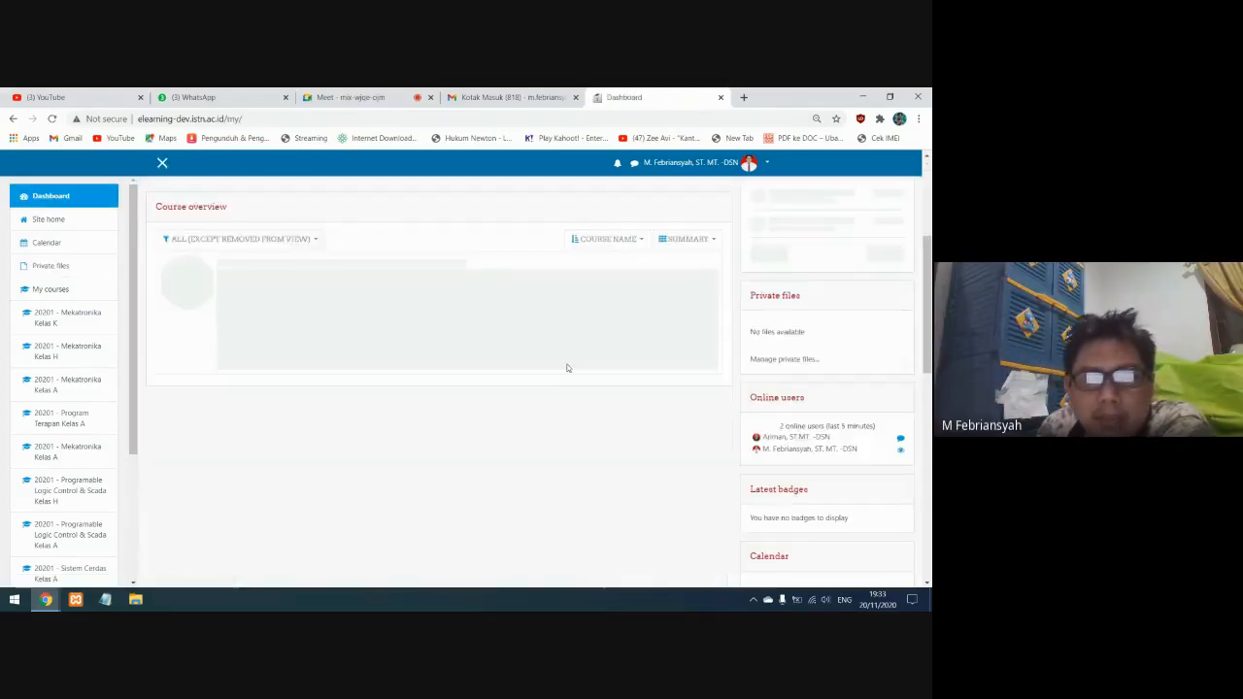
scroll(568, 368, "up", 2)
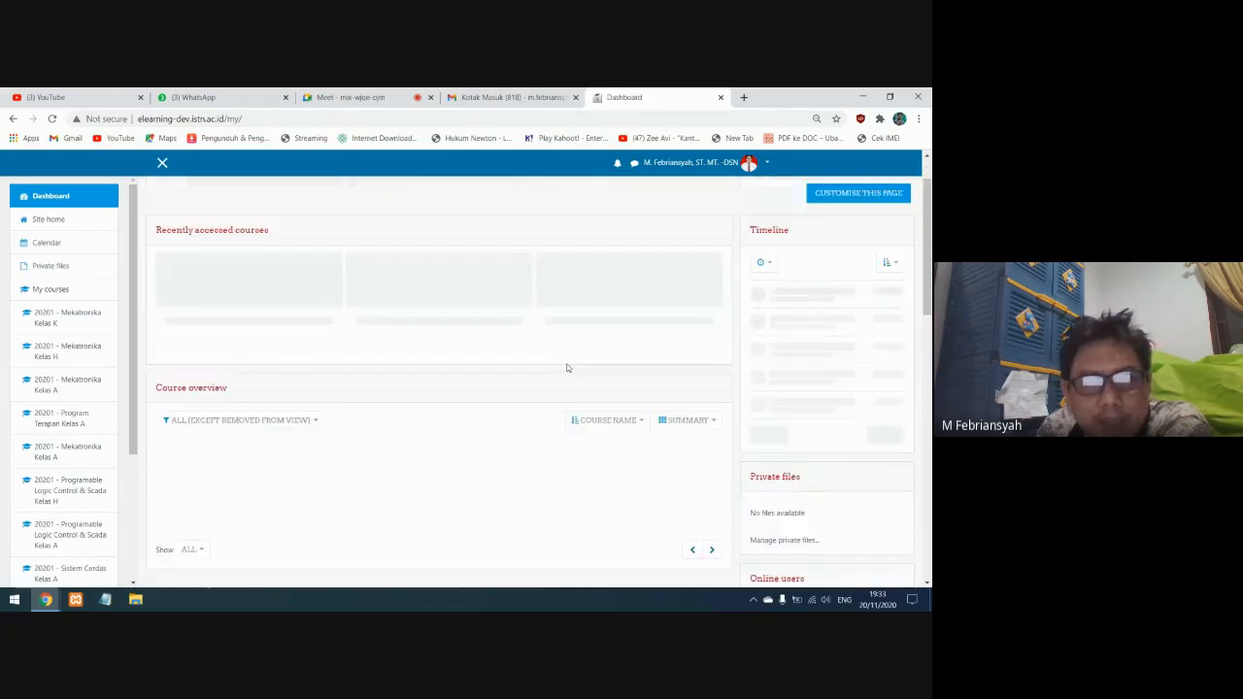
scroll(568, 367, "down", 2)
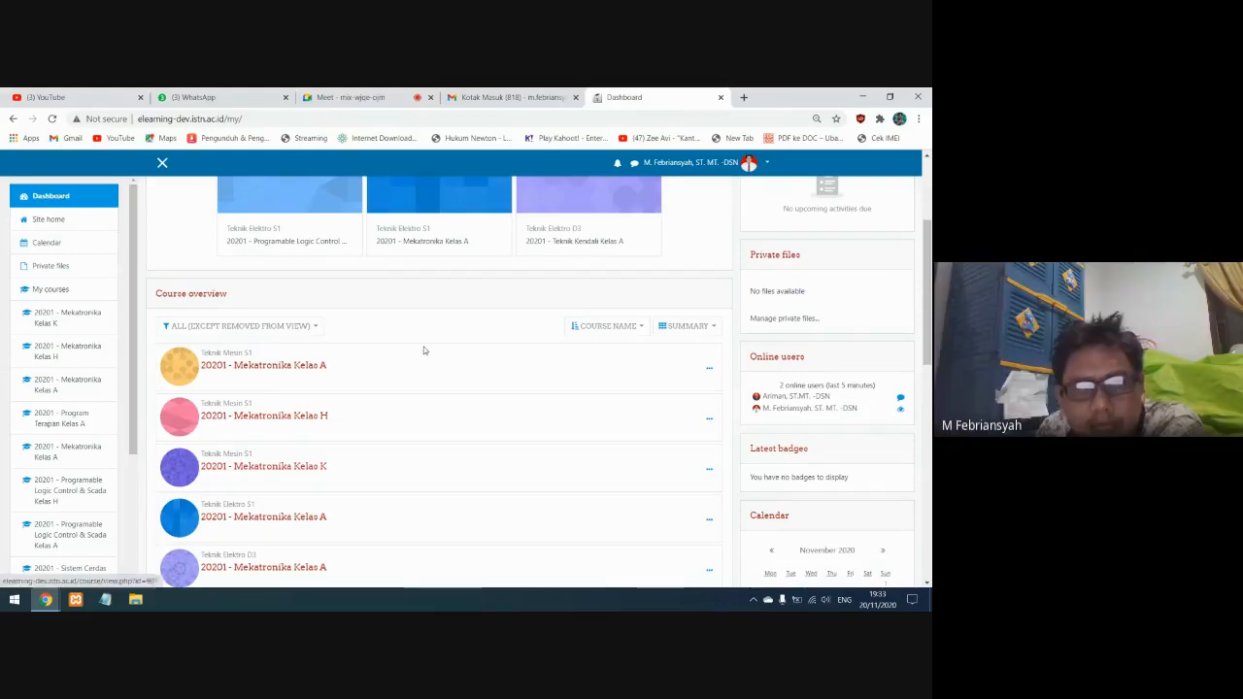
scroll(423, 350, "up", 2)
scroll(424, 377, "up", 1)
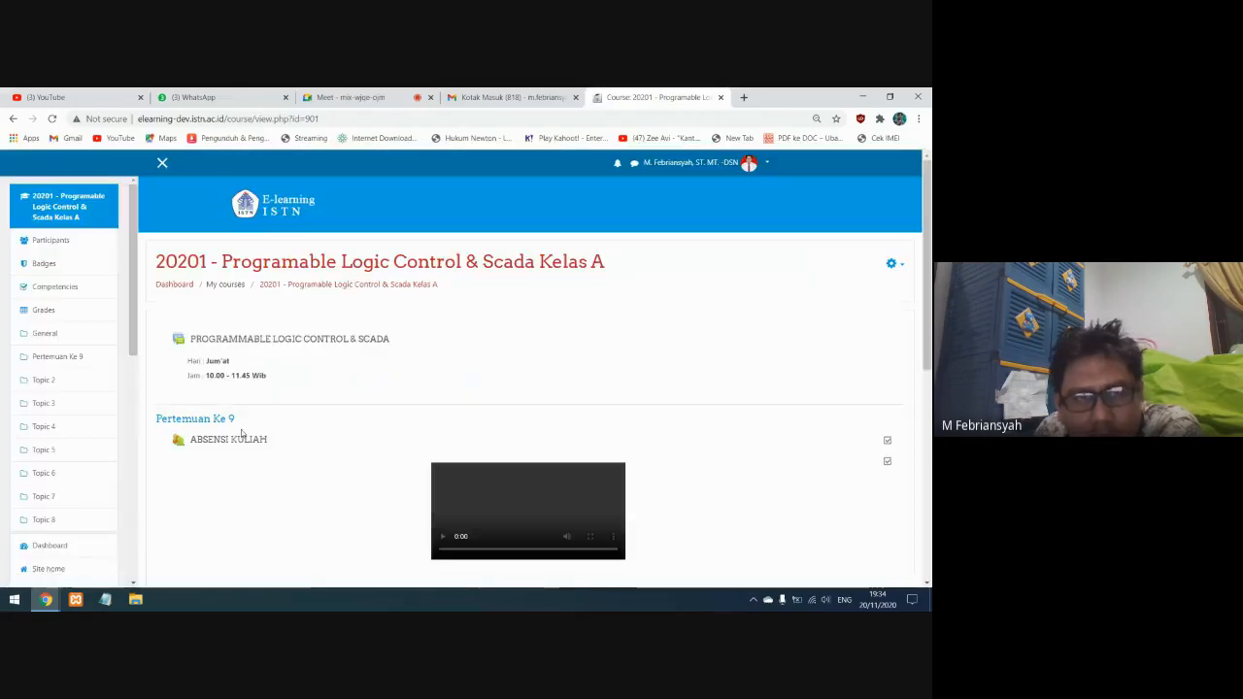
Look over the course content and open the ABSENSI KULIAH attendance activity under Pertemuan Ke 9
scroll(535, 361, "down", 2)
scroll(532, 361, "up", 2)
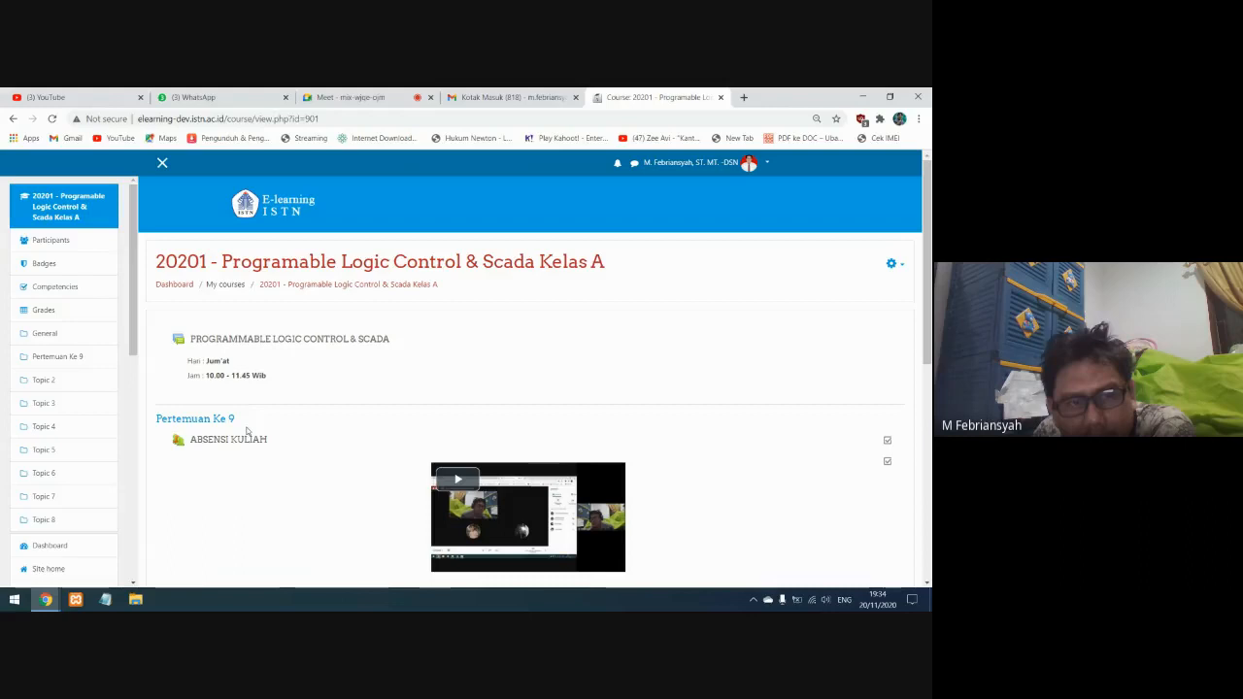
scroll(271, 430, "down", 1)
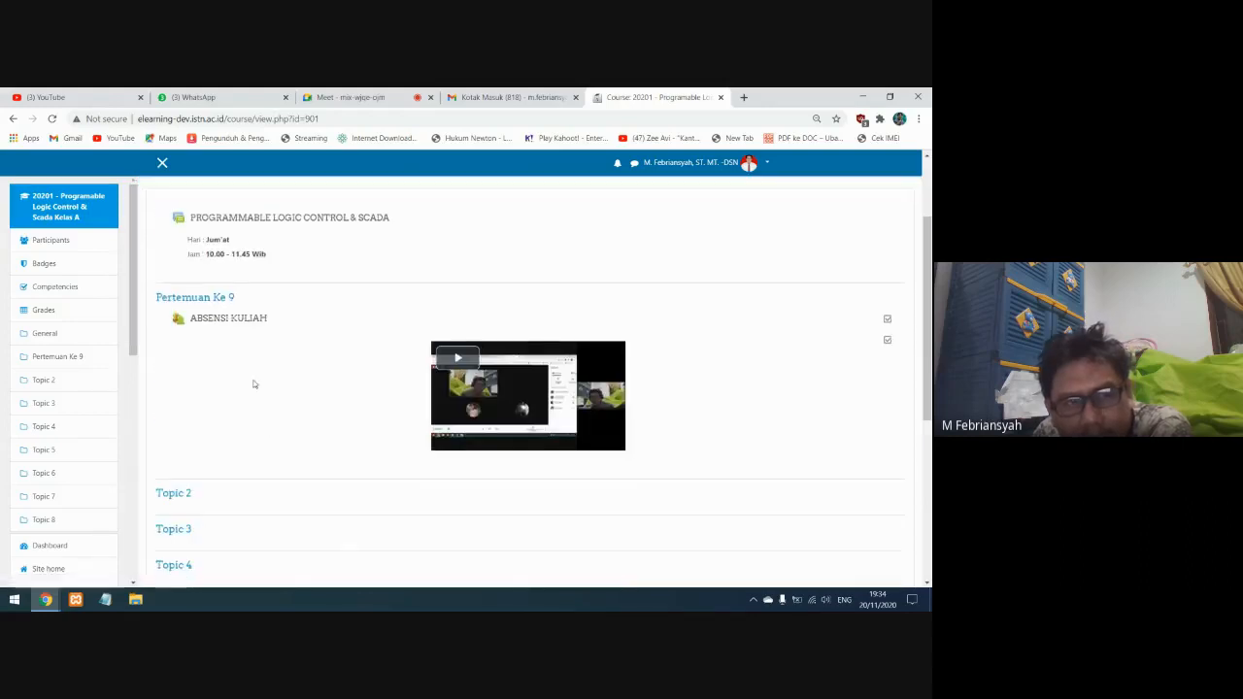
scroll(238, 344, "up", 1)
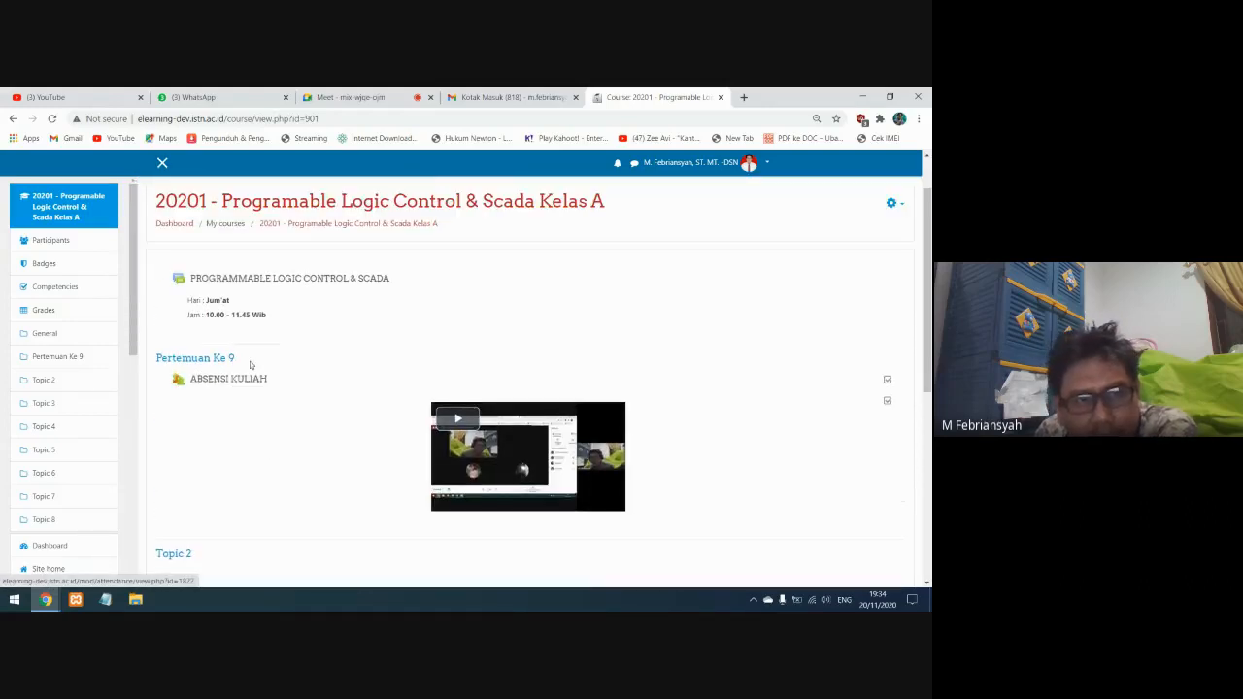
left_click(219, 381)
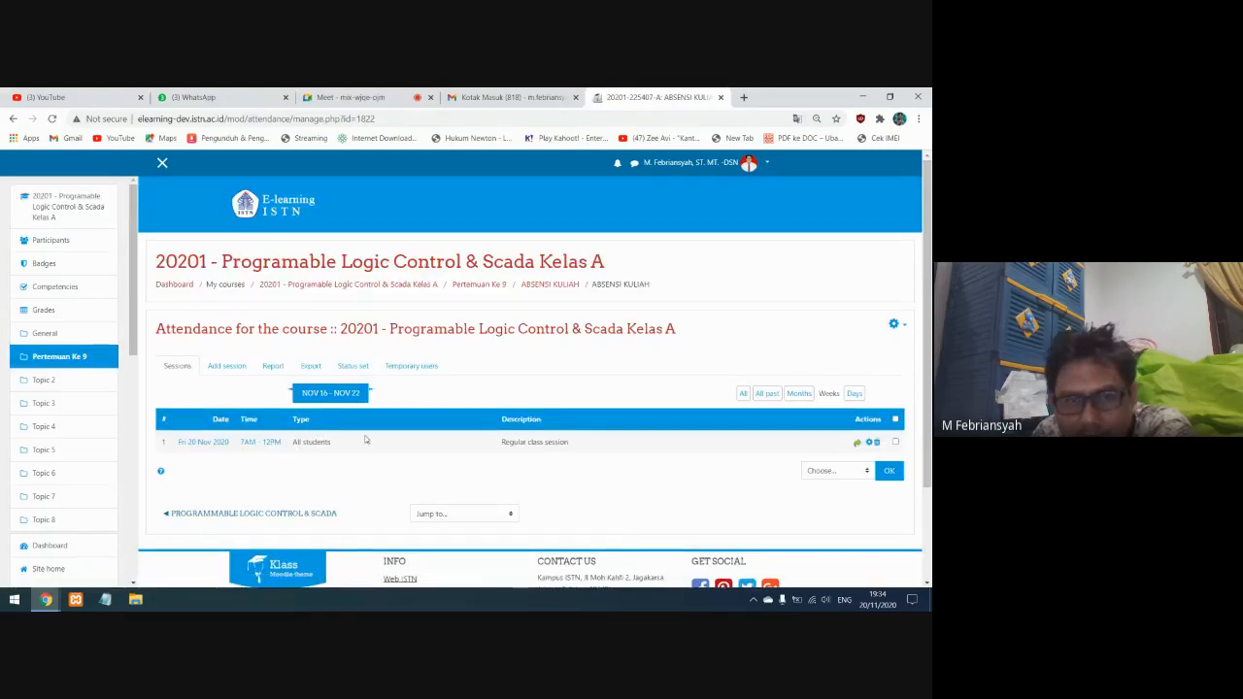
In the 20 November 2020 session, mark the third student H and the second and fourth students A, and save the attendance
left_click(277, 442)
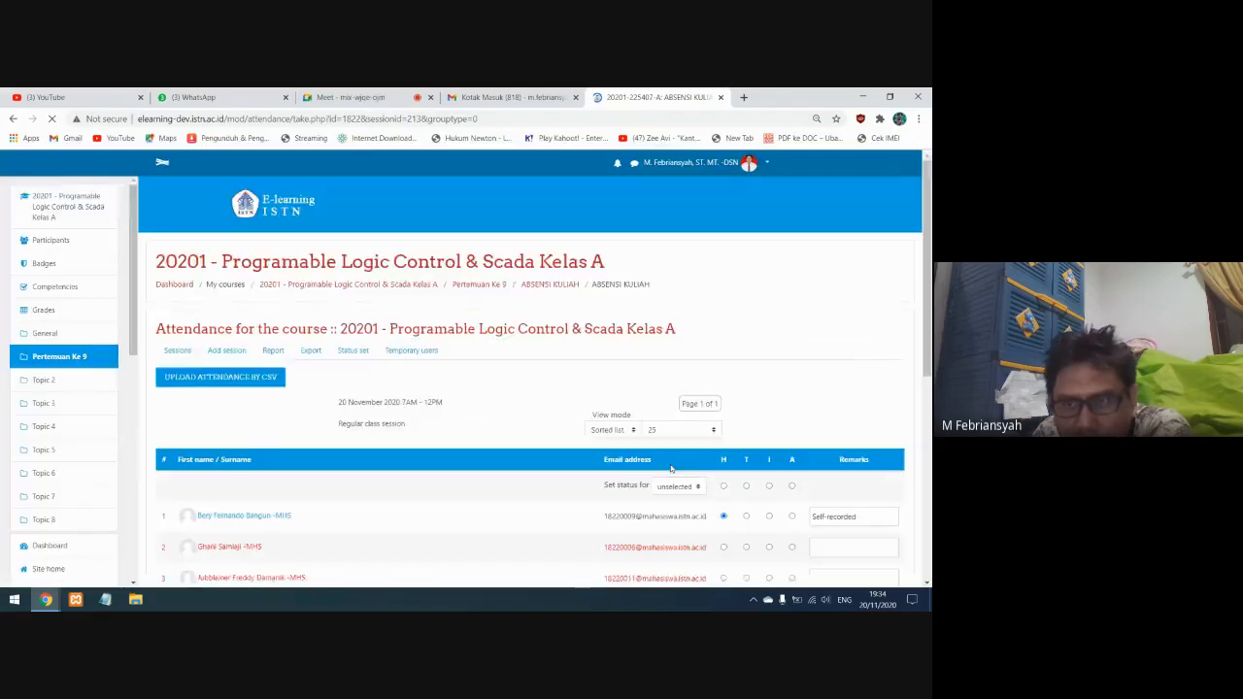
scroll(670, 464, "down", 2)
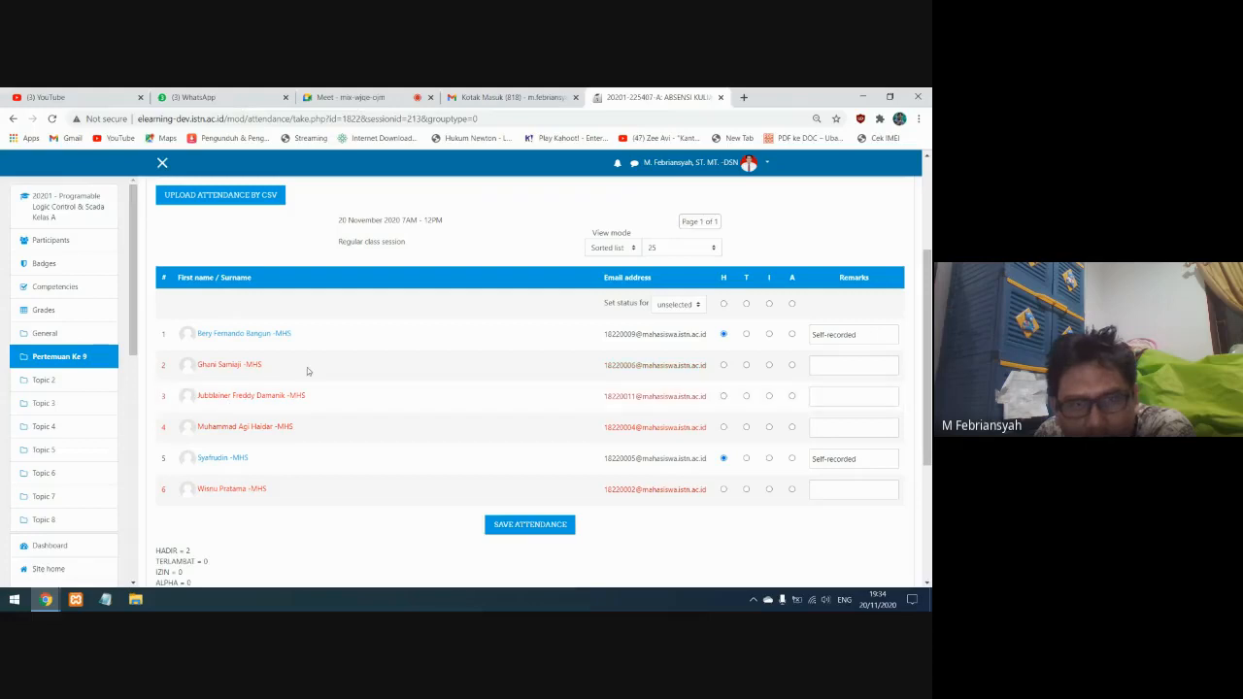
left_click(723, 396)
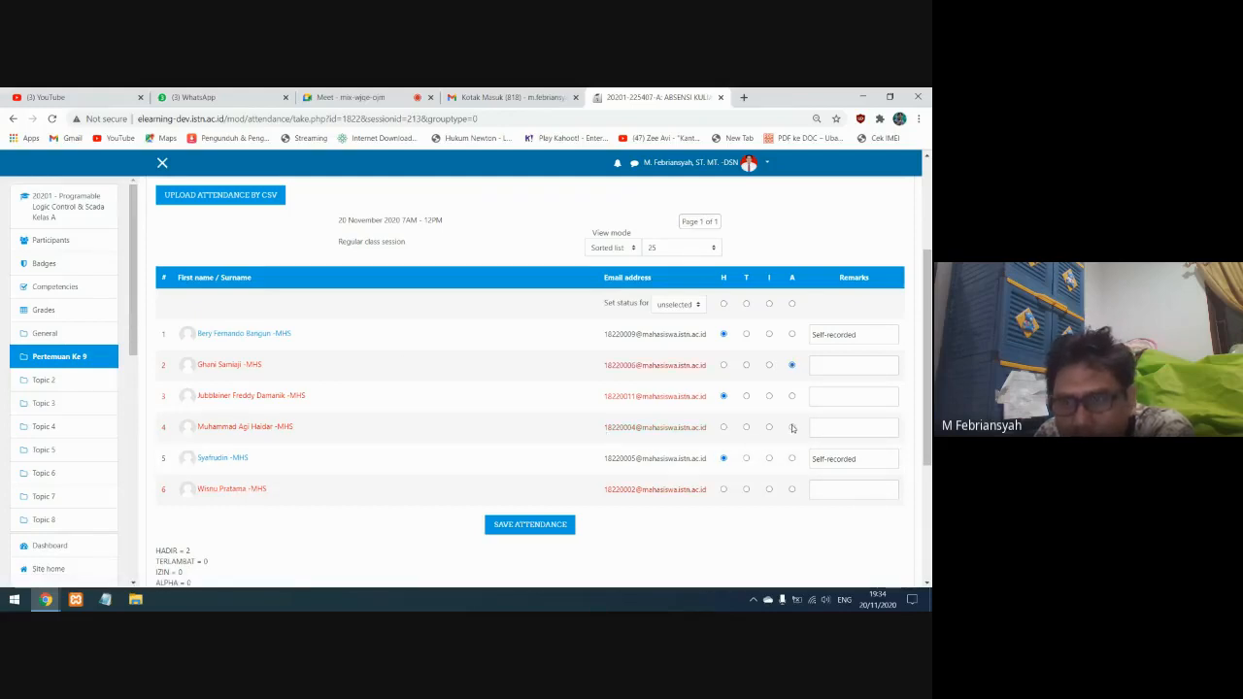
left_click(515, 529)
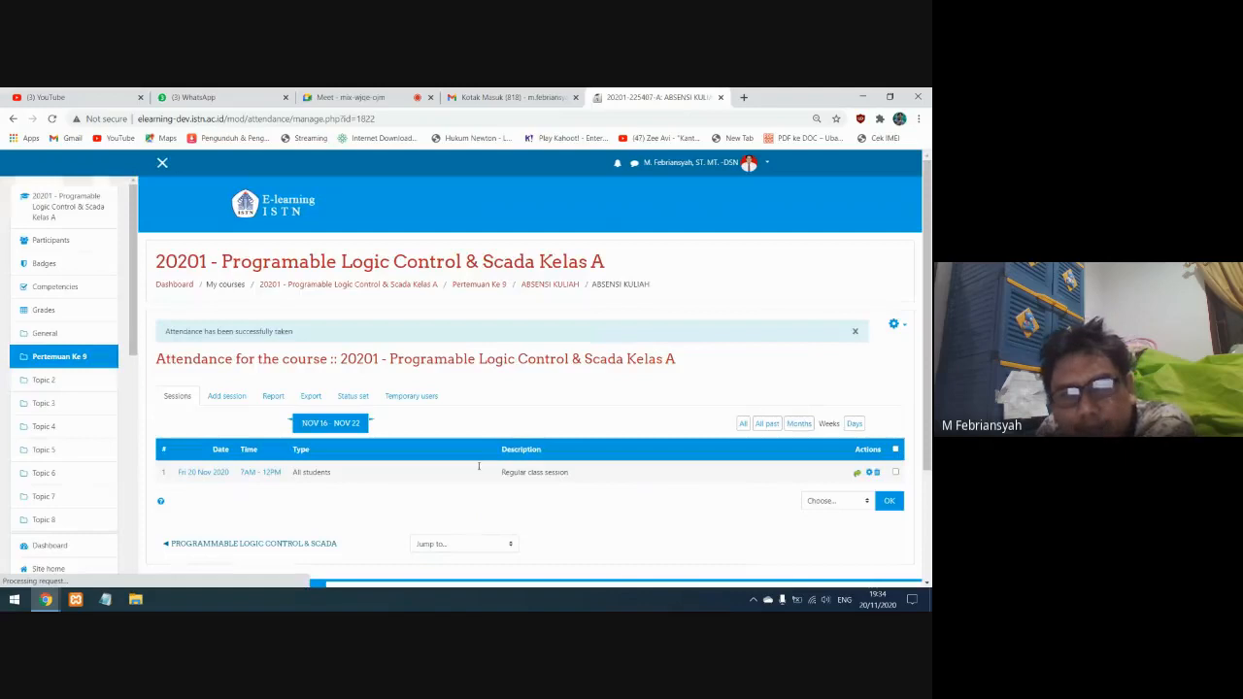
Reopen the 20 November 2020 session, mark the sixth student A, and save the attendance
left_click(260, 473)
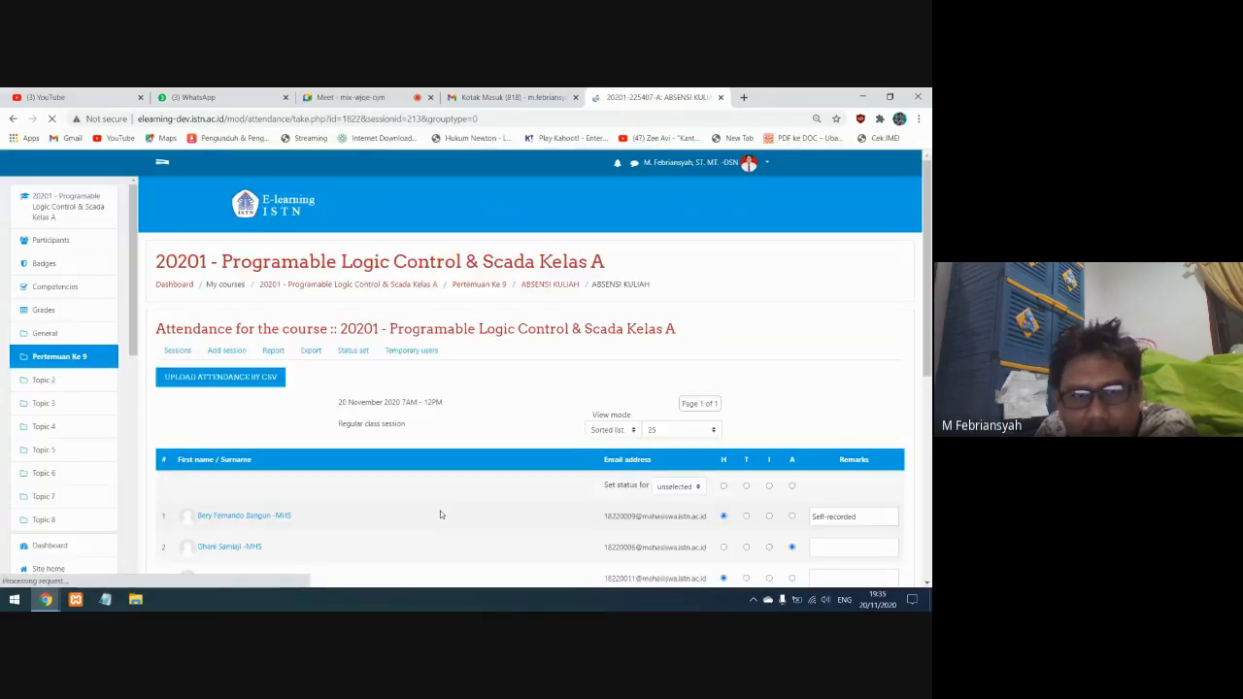
scroll(440, 514, "down", 3)
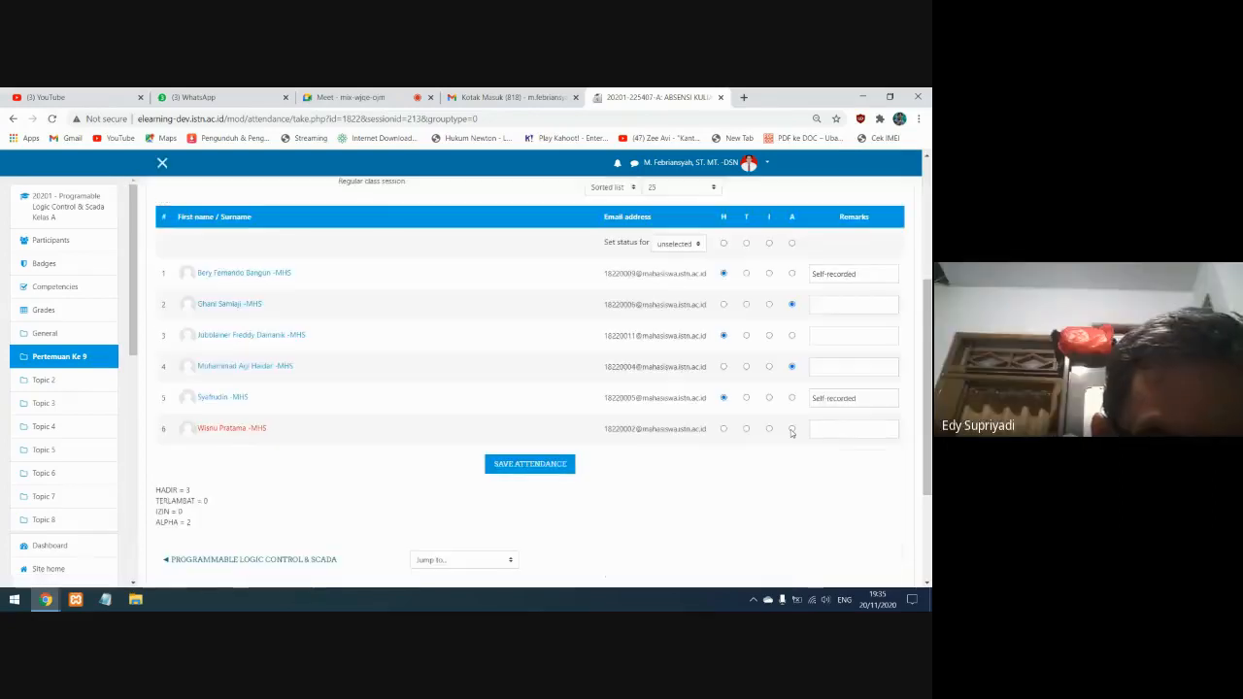
left_click(537, 470)
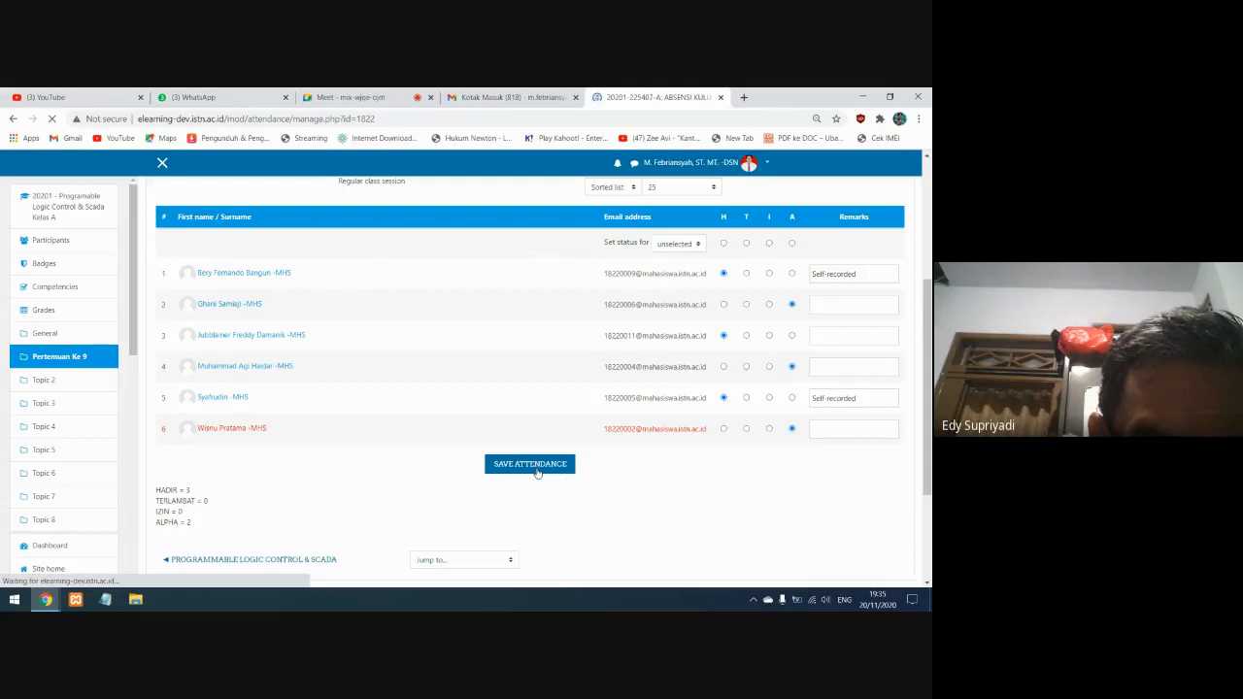
Open the 20 November 2020 session again and review every student's saved attendance status and the status totals
scroll(537, 473, "down", 3)
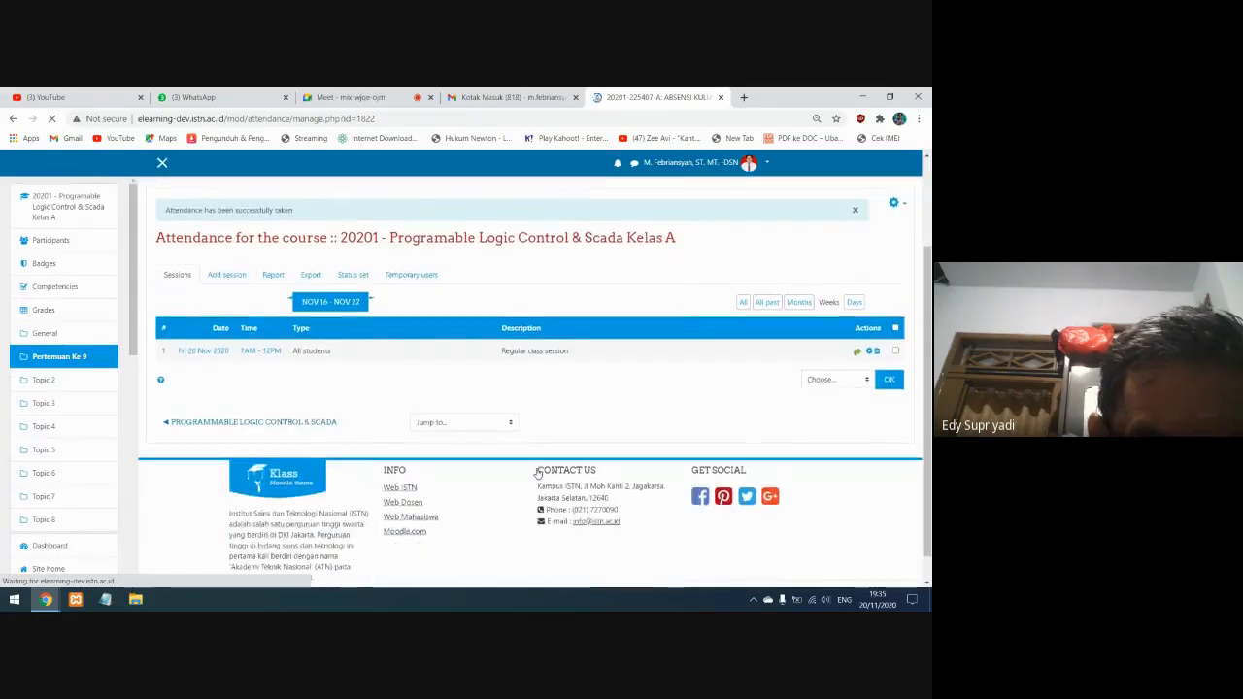
left_click(257, 325)
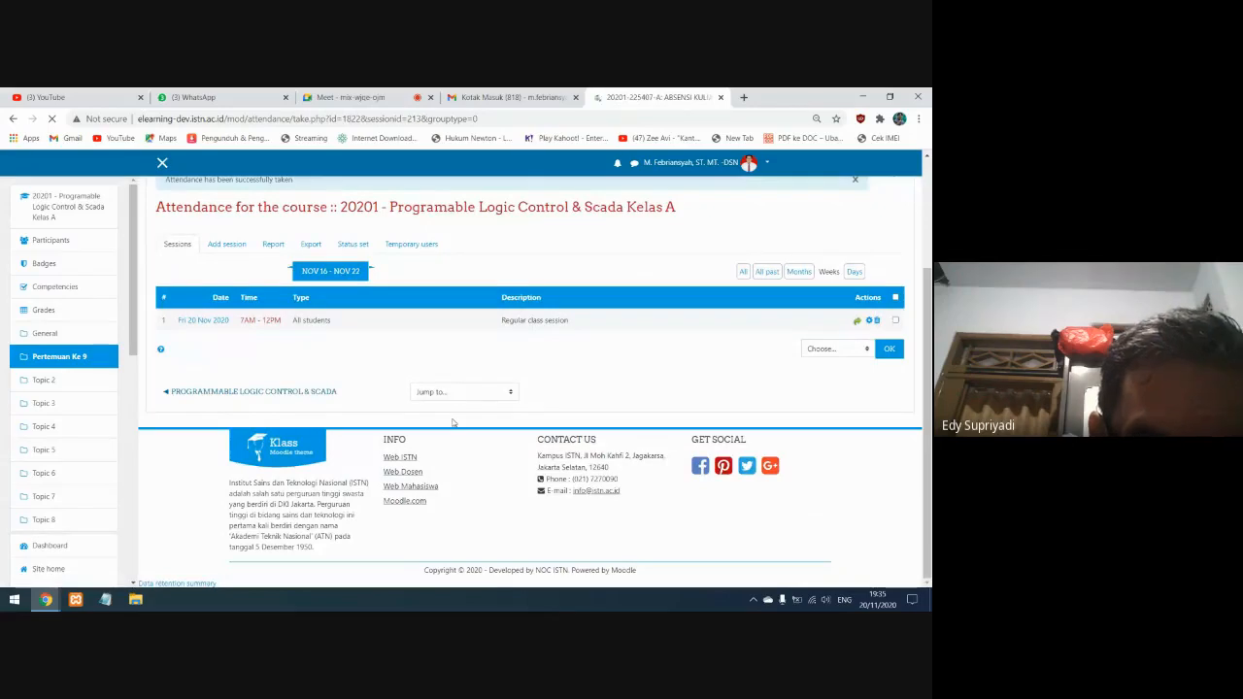
scroll(451, 422, "down", 5)
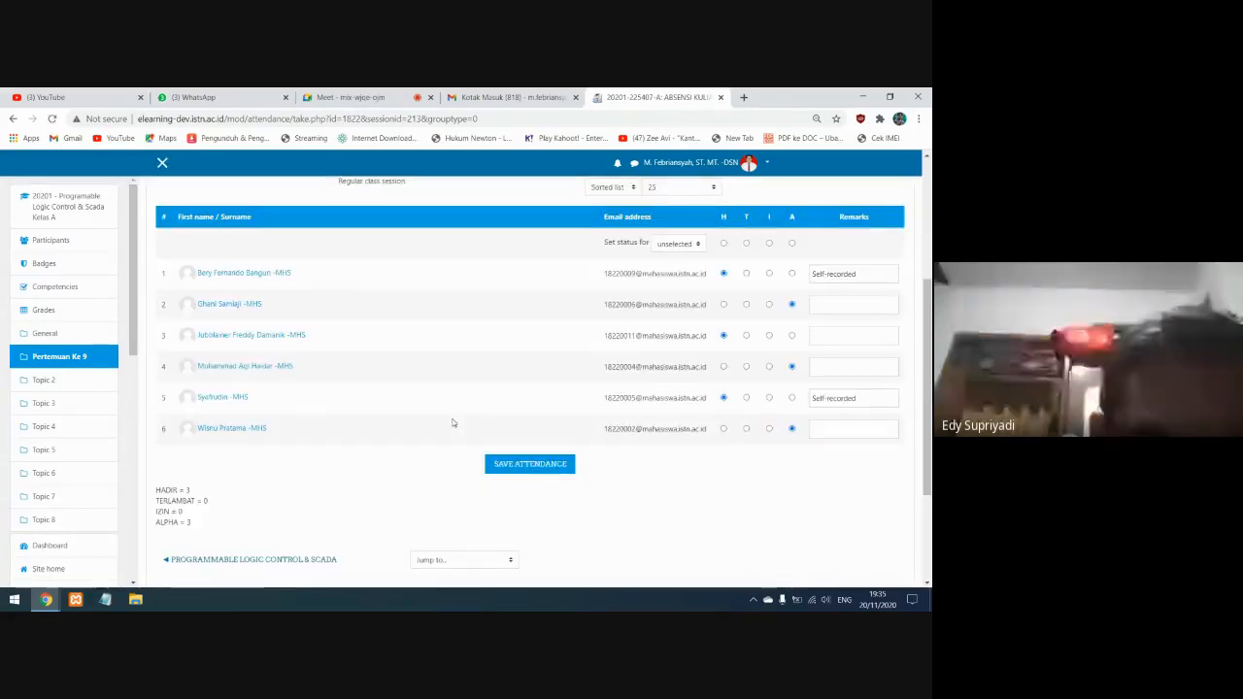
scroll(452, 422, "up", 5)
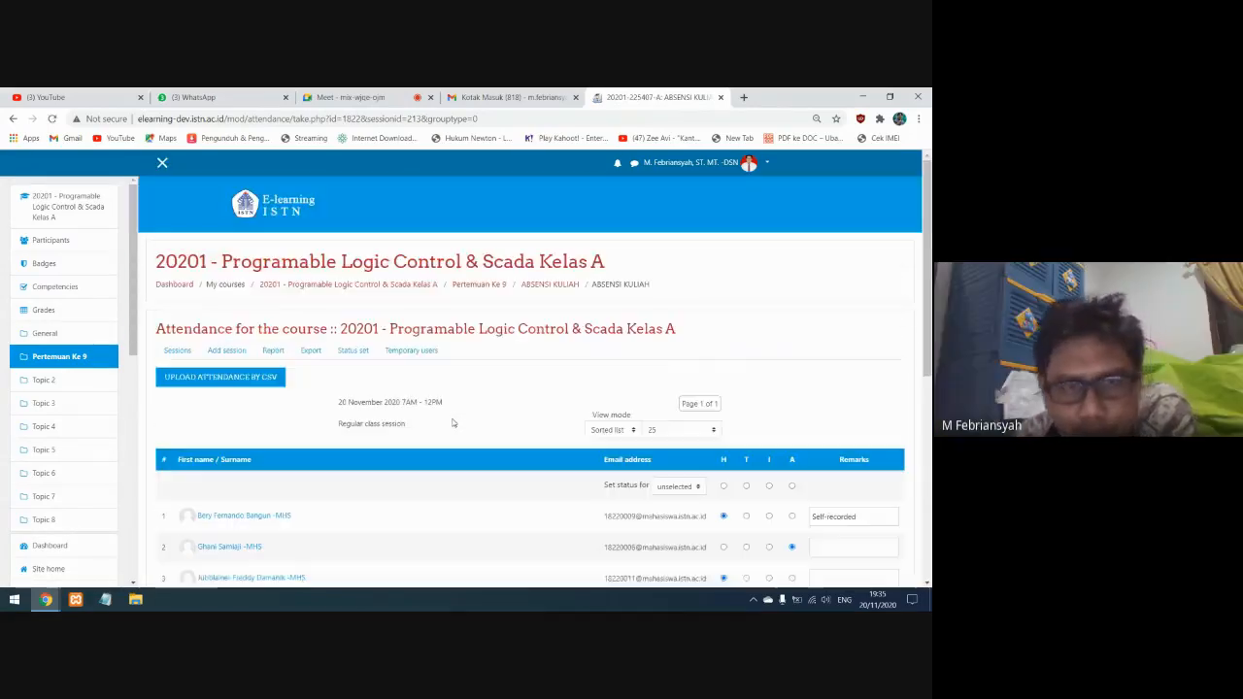
scroll(515, 425, "down", 3)
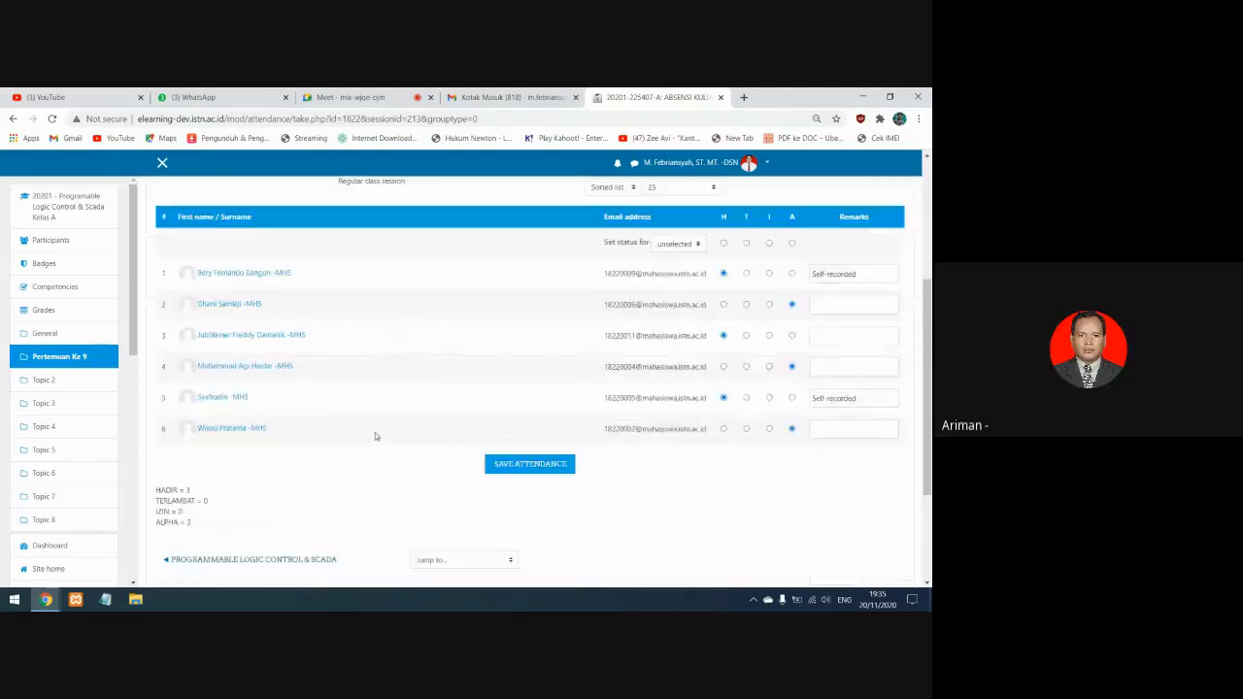
Return to the Programable Logic Control & Scada Kelas A course page and open elearning.istn.ac.id in a new browser tab
left_click(76, 200)
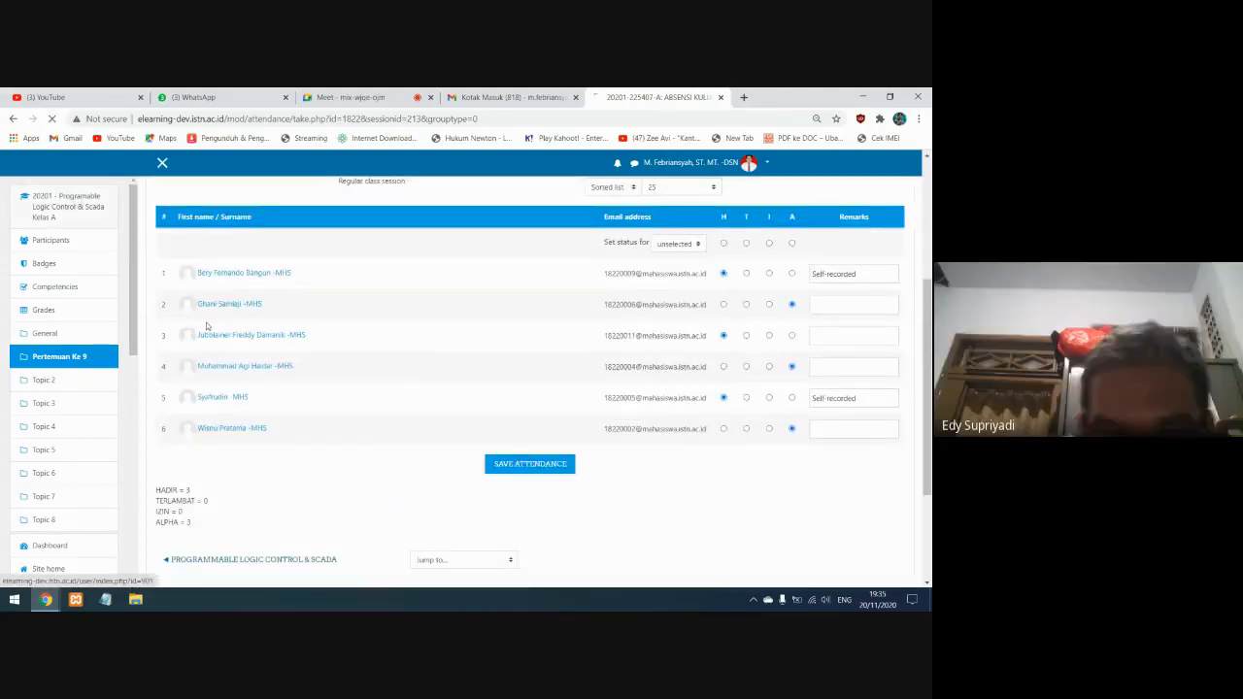
left_click(745, 97)
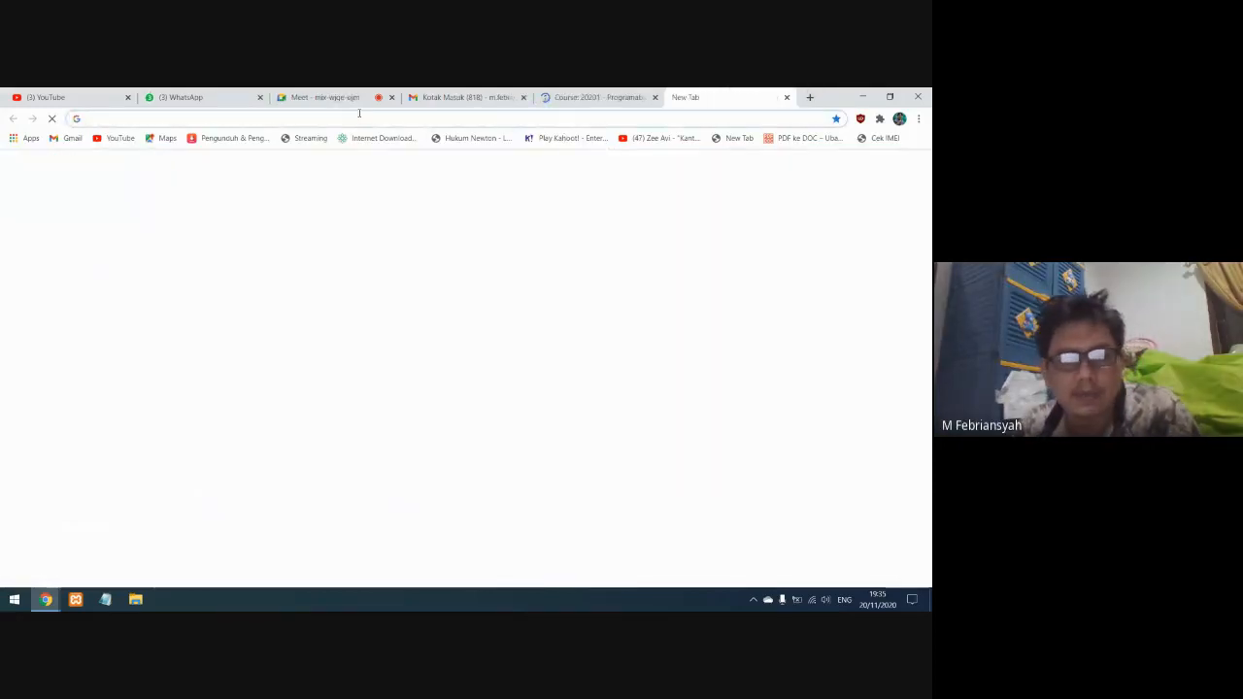
type("e")
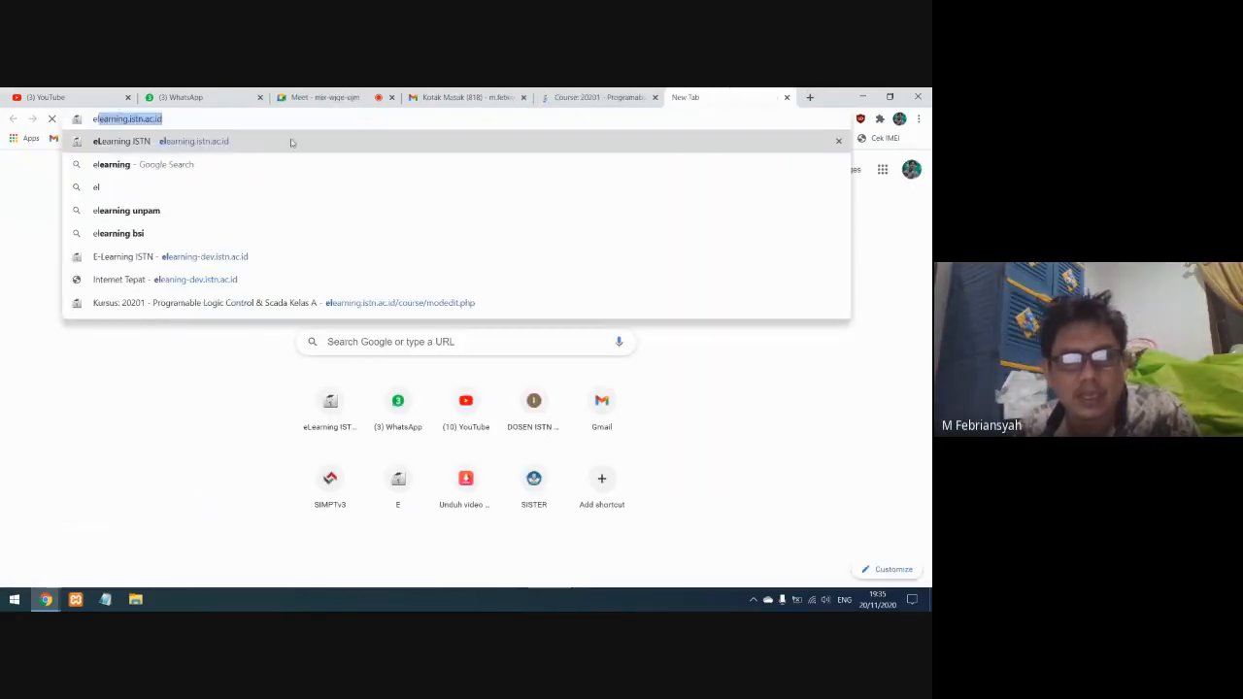
left_click(290, 143)
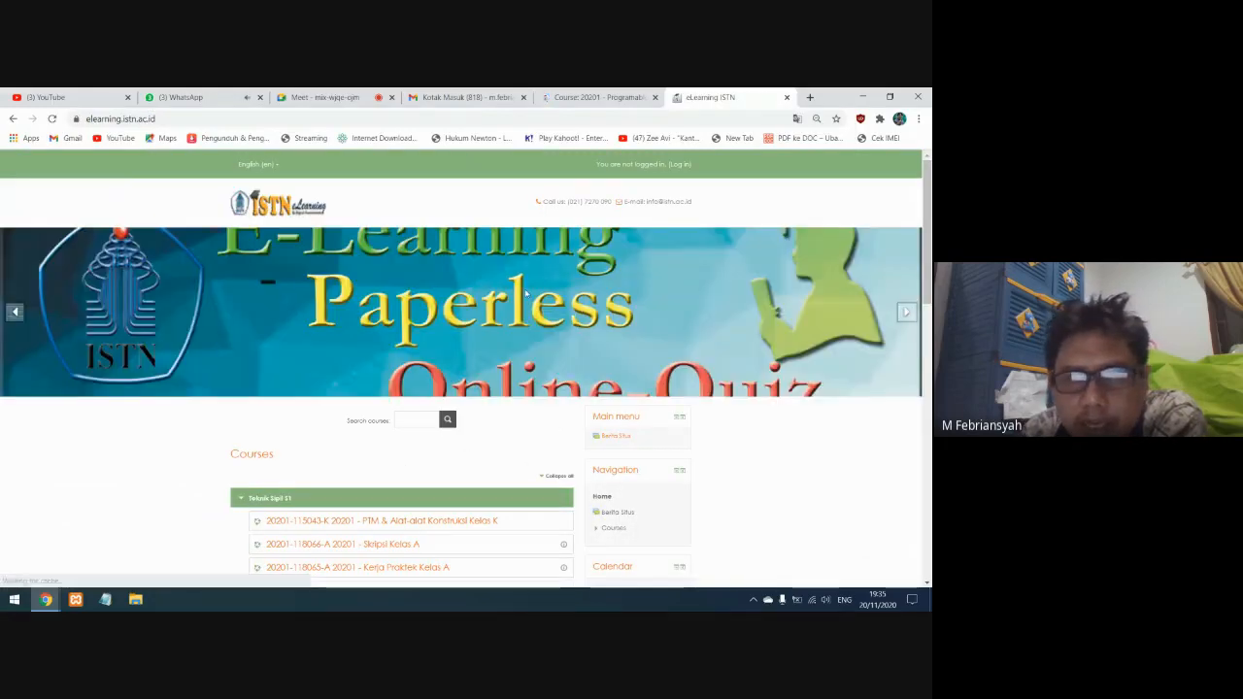
left_click(678, 164)
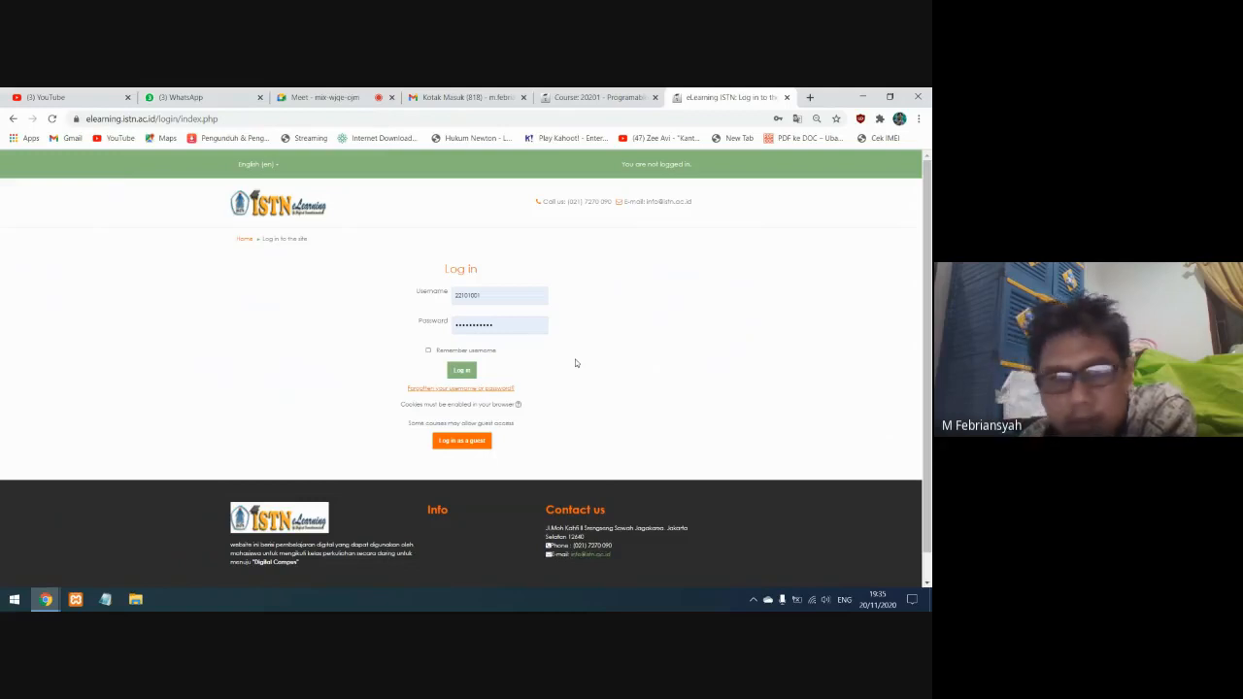
left_click(461, 370)
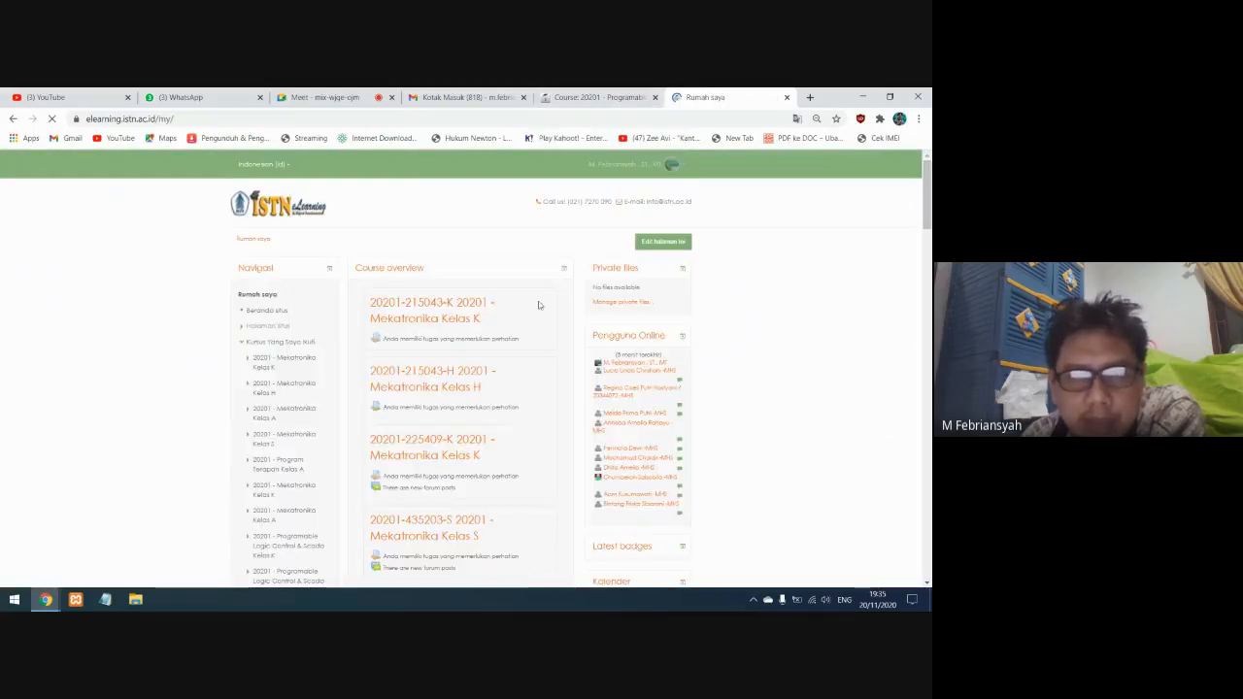
left_click(449, 311)
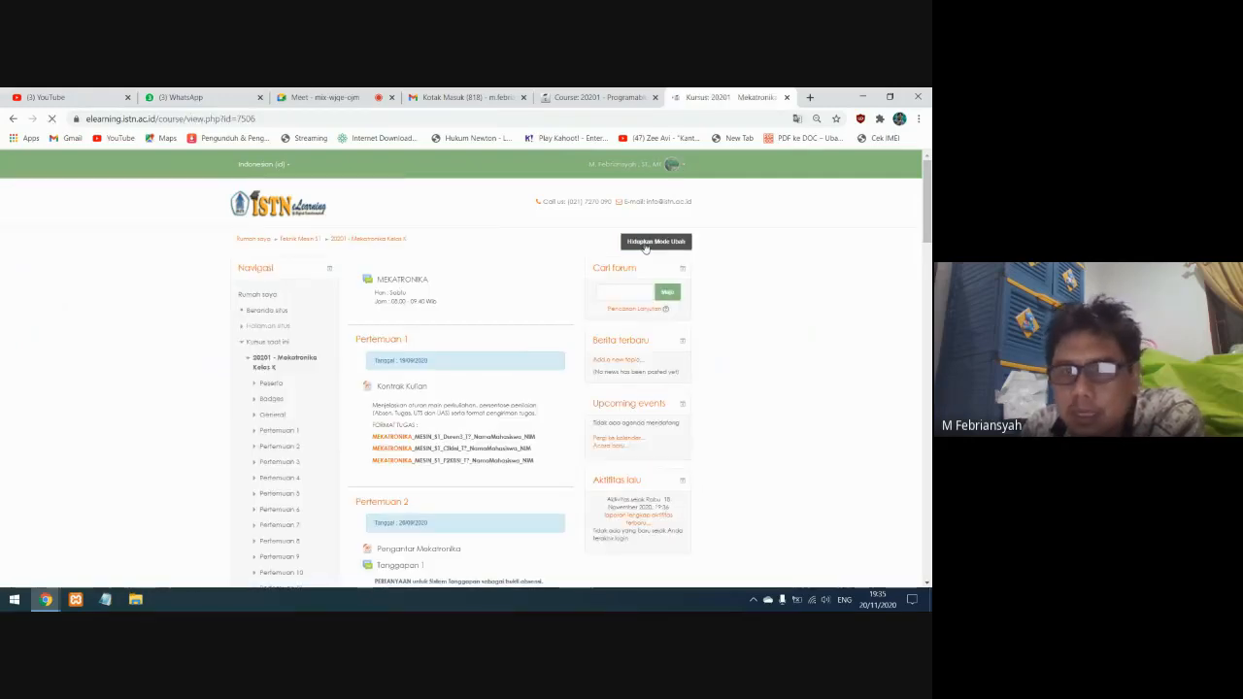
left_click(646, 244)
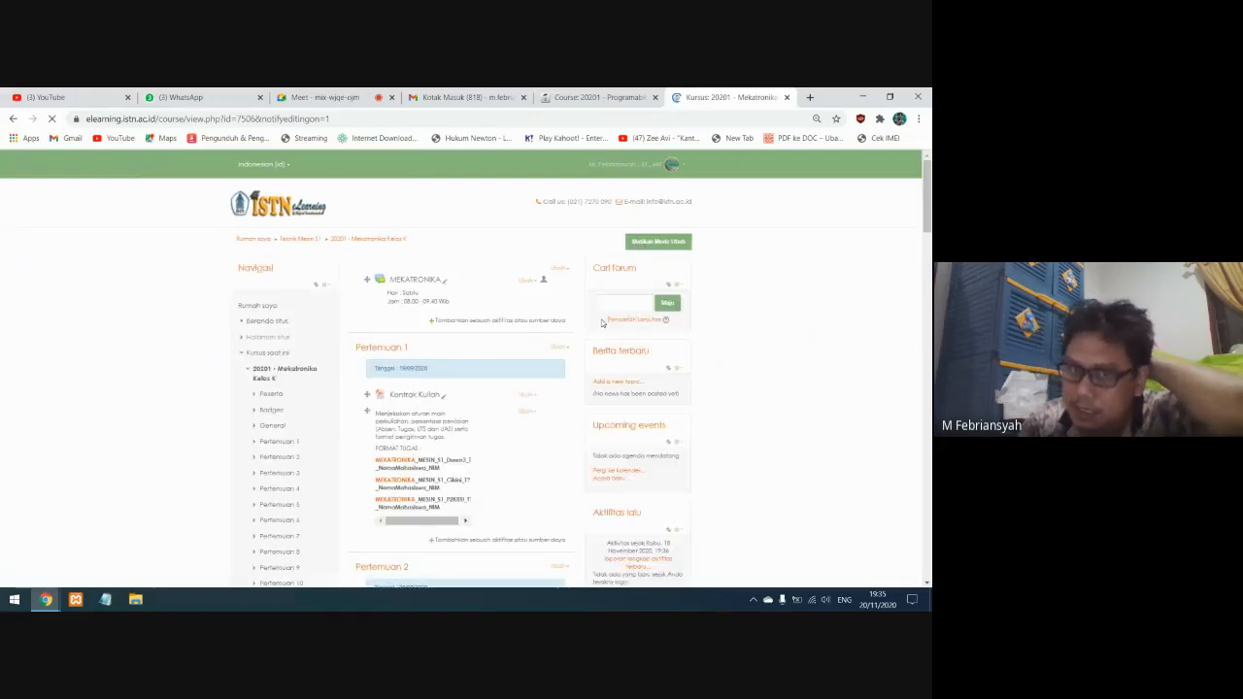
Switch back to the elearning-dev.istn.ac.id site and open its course 20201 - Mekatronika Kelas K
left_click(576, 98)
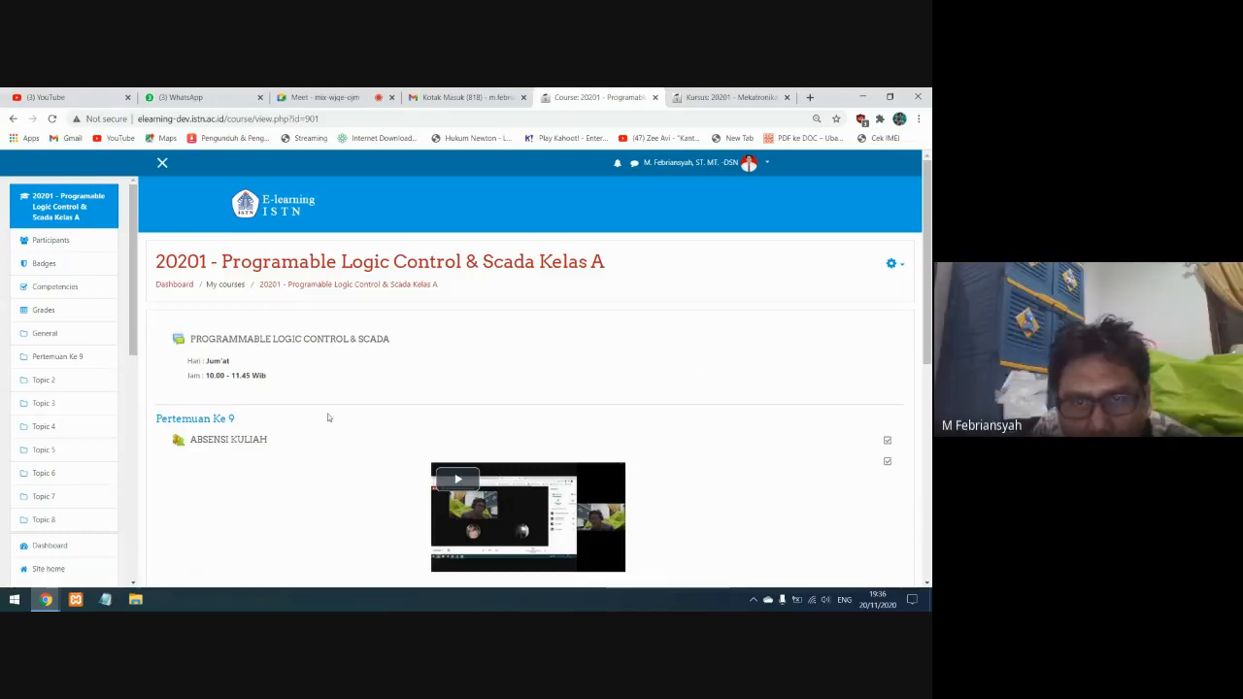
left_click(673, 164)
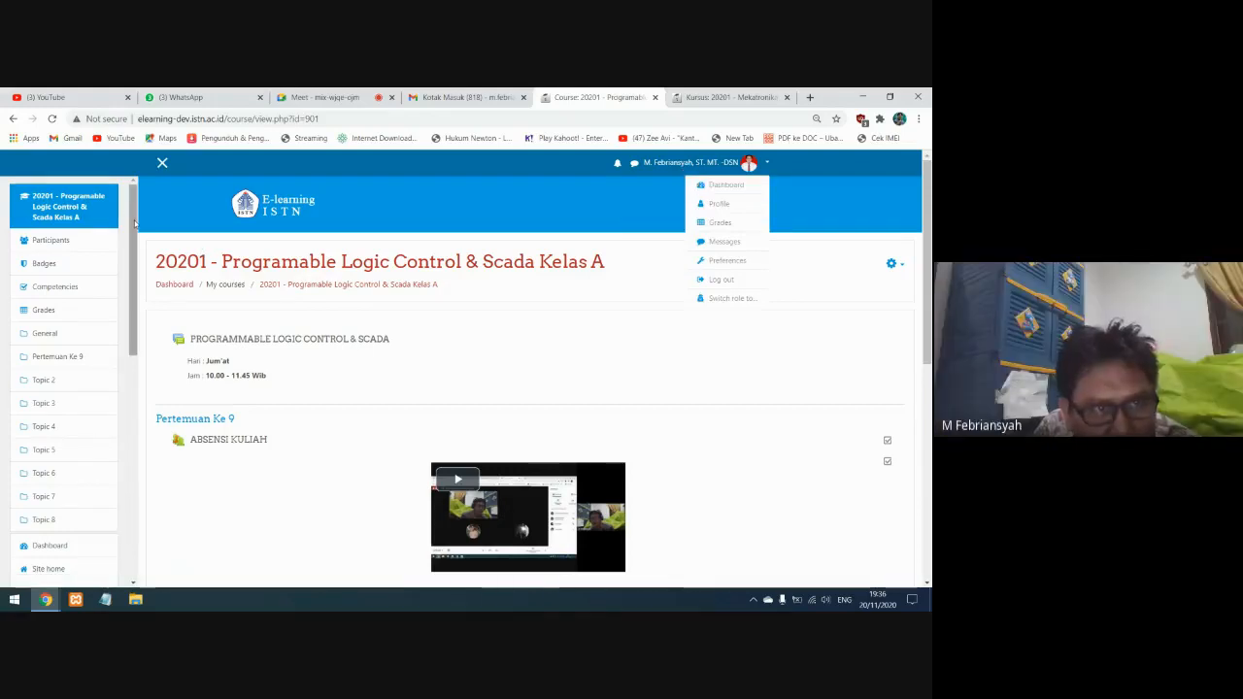
left_click_drag(135, 224, 130, 308)
scroll(75, 277, "down", 3)
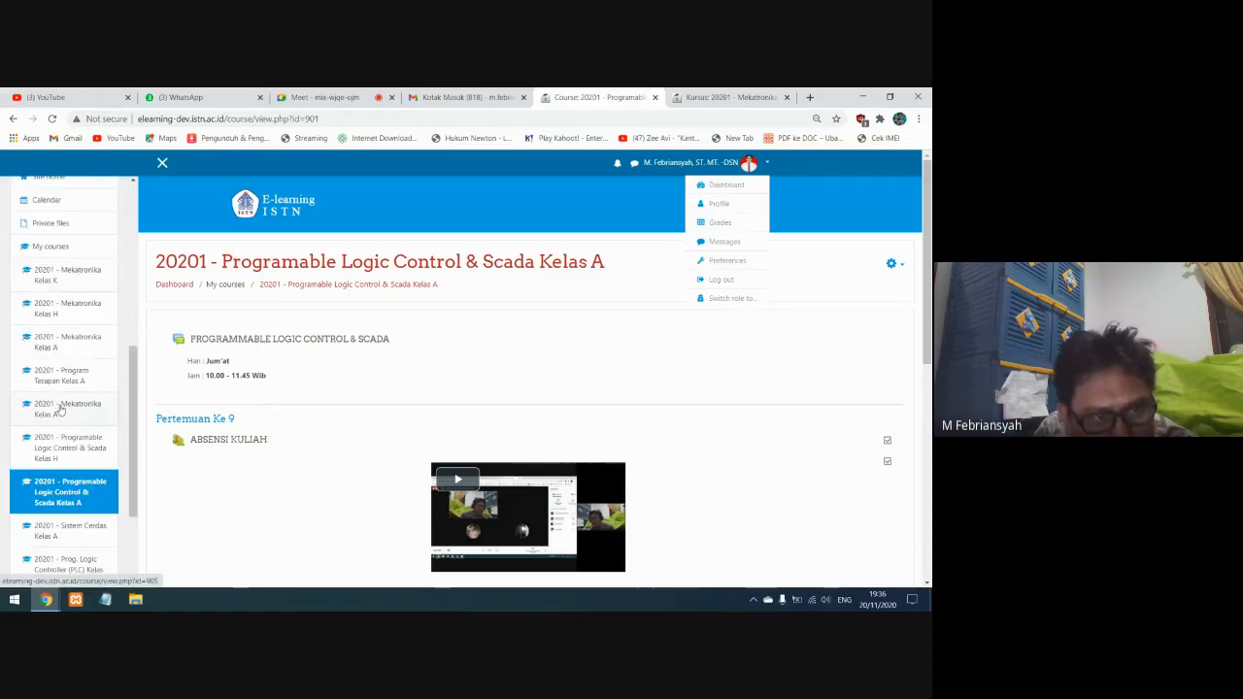
left_click(80, 275)
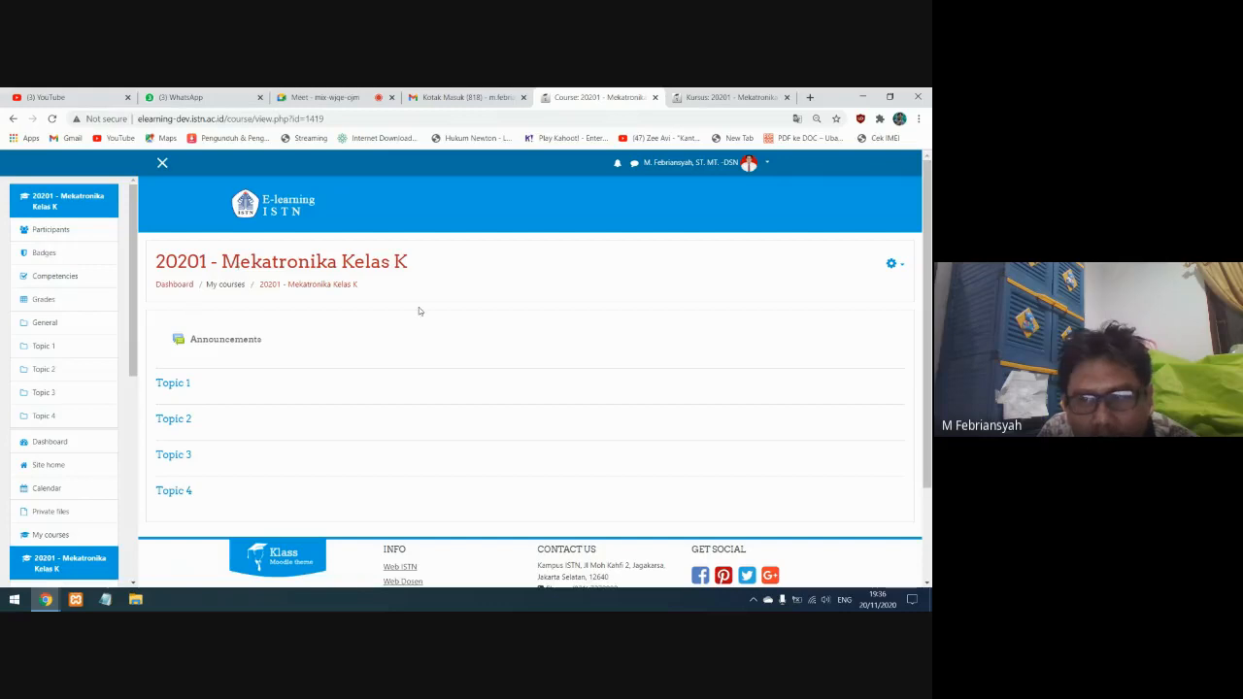
Turn on editing for the Mekatronika Kelas K course and look over its editable topic sections
left_click(902, 267)
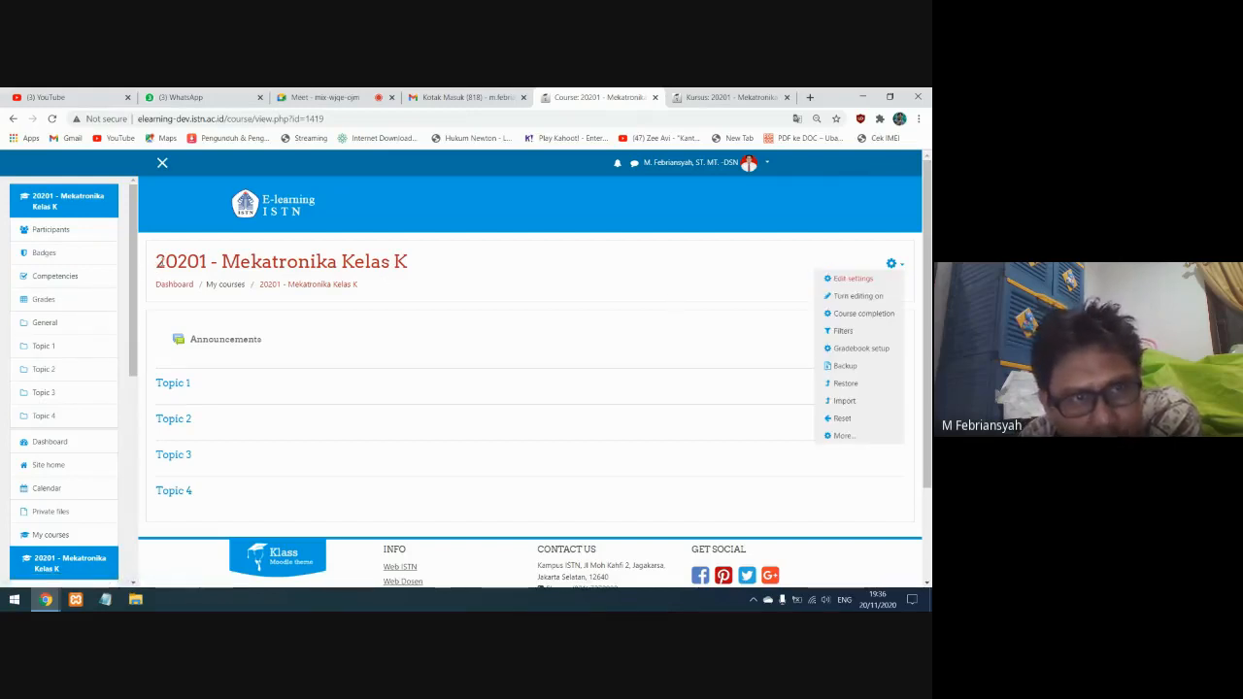
left_click(847, 297)
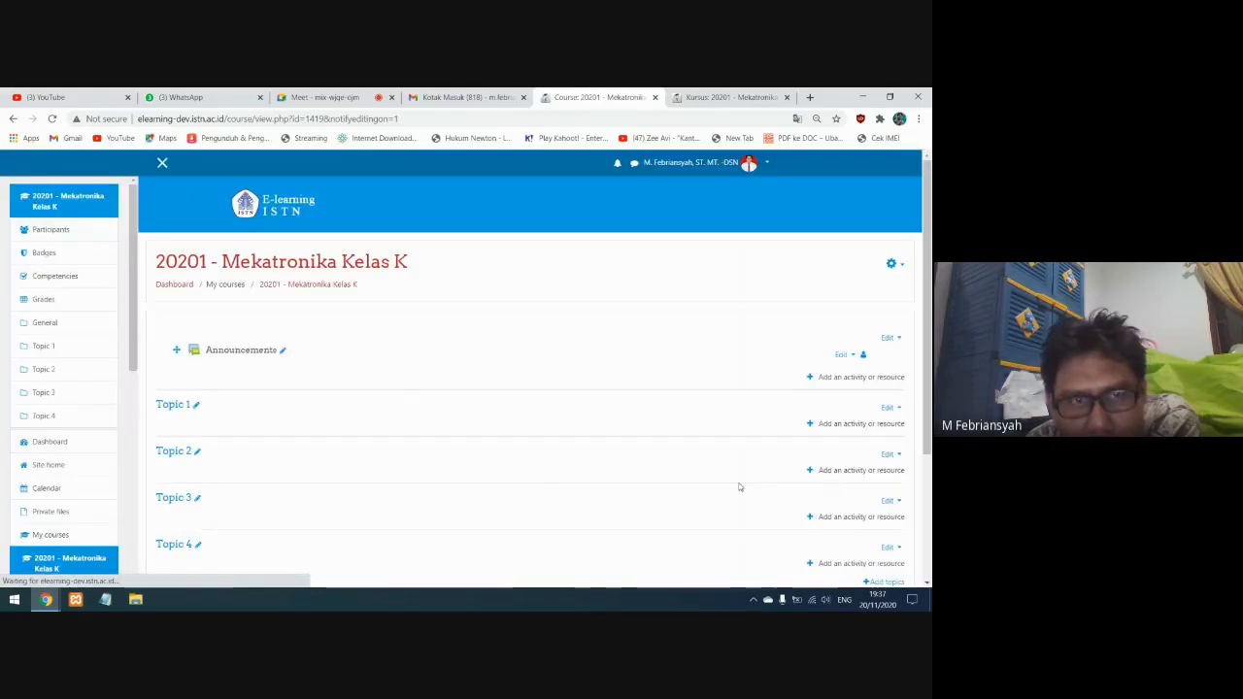
scroll(739, 491, "down", 3)
scroll(732, 487, "up", 3)
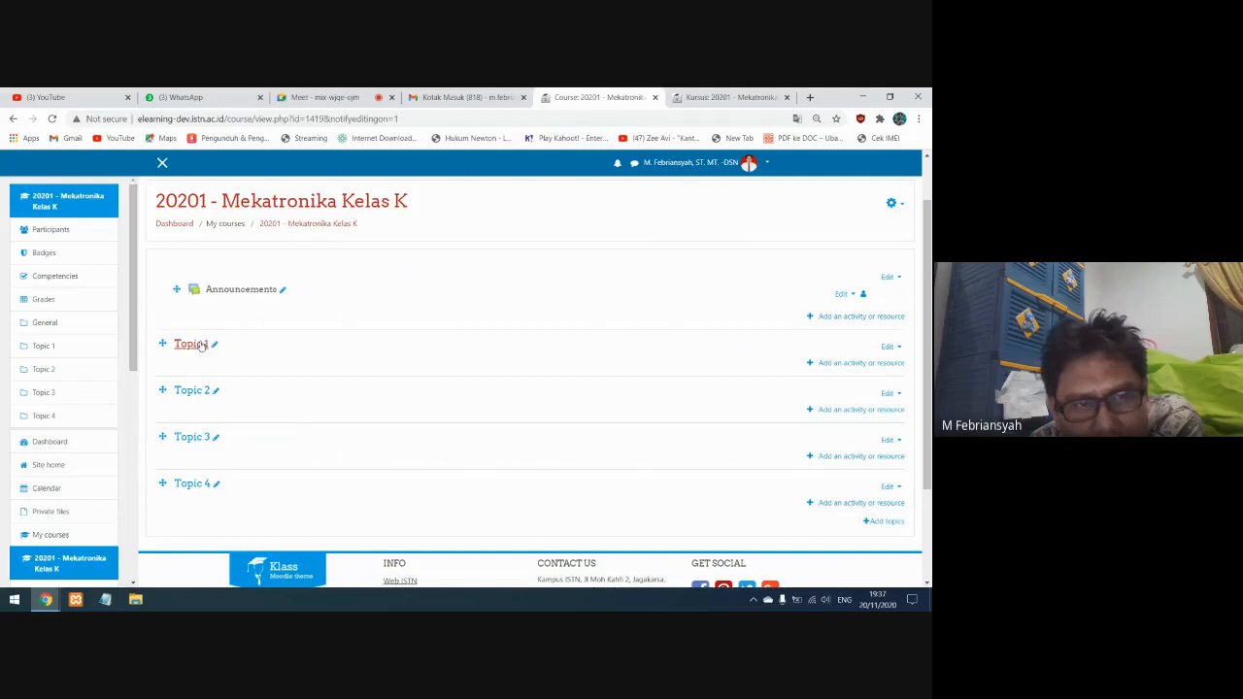
Add four more topics to the Mekatronika Kelas K course and check the extended topic list
left_click(883, 520)
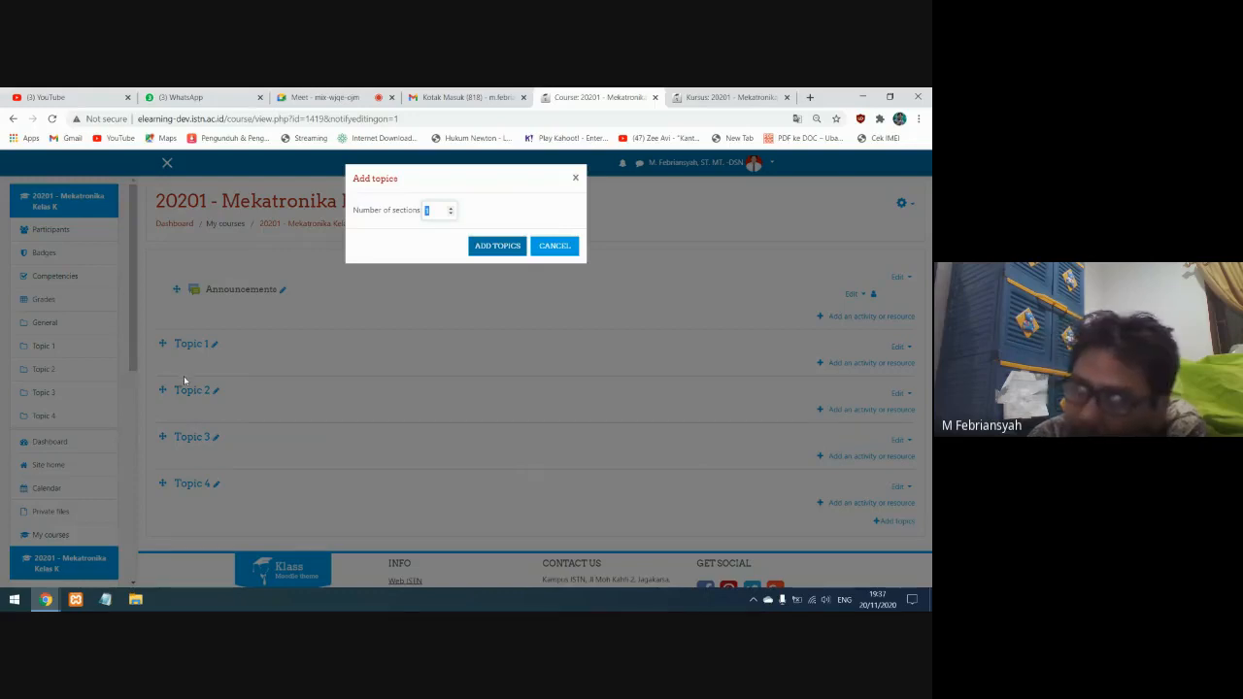
left_click(451, 208)
left_click(450, 207)
left_click(451, 208)
left_click(500, 247)
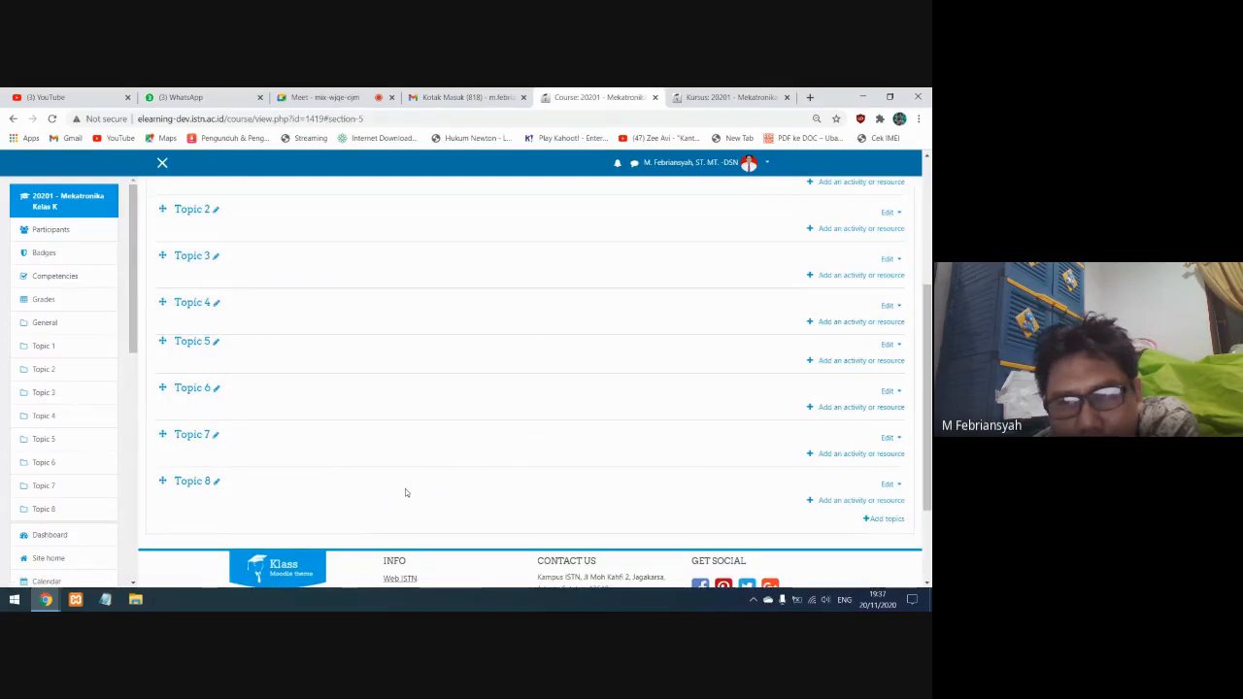
scroll(405, 488, "up", 4)
scroll(404, 488, "down", 3)
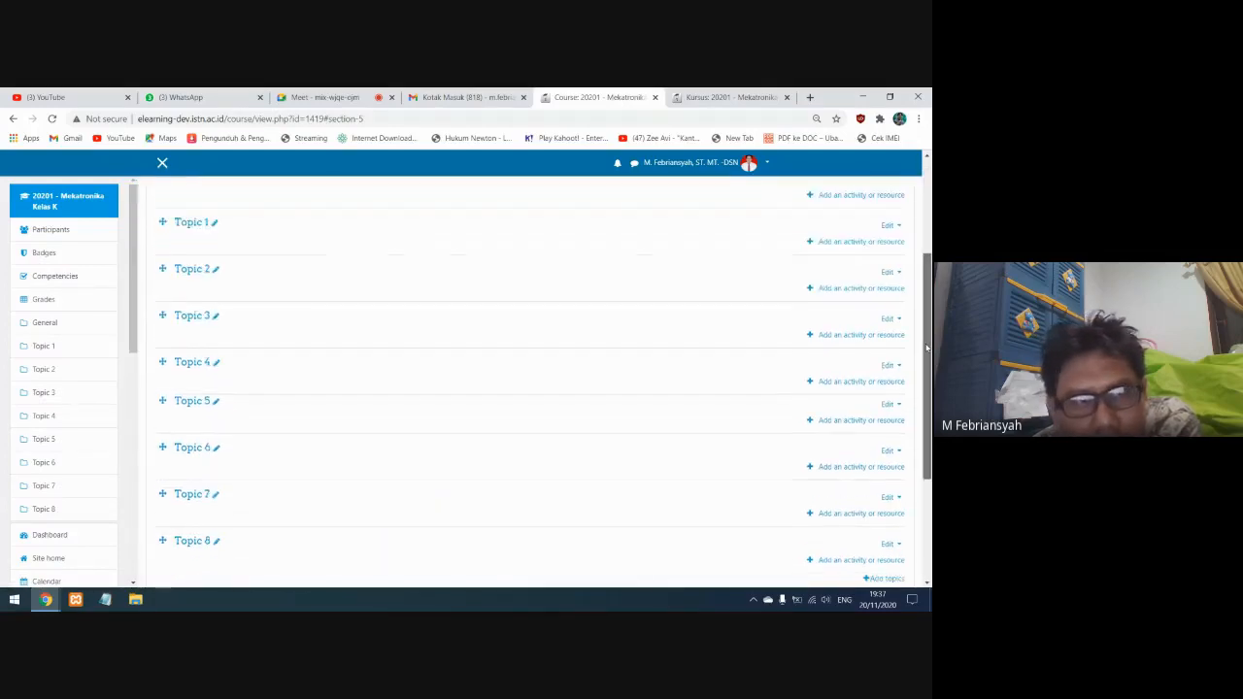
left_click_drag(926, 348, 897, 276)
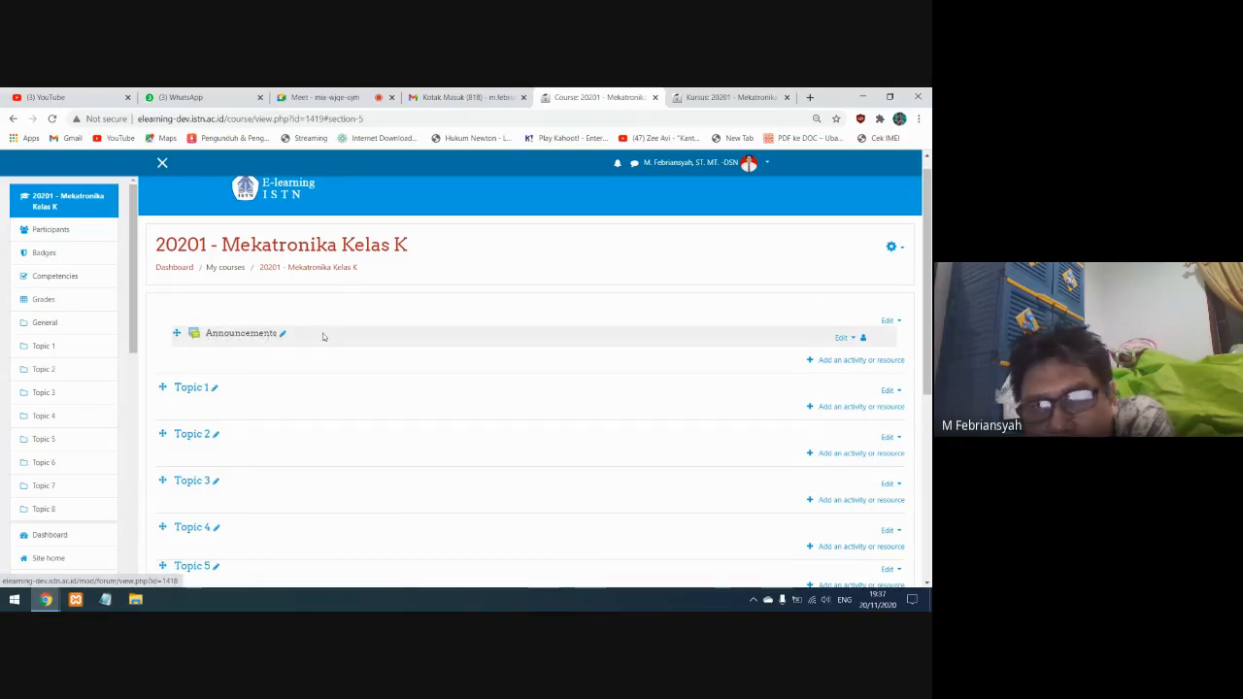
Copy the forum name from the MEKATRONIKA forum's settings on elearning.istn.ac.id and return to the elearning-dev course page
left_click(733, 97)
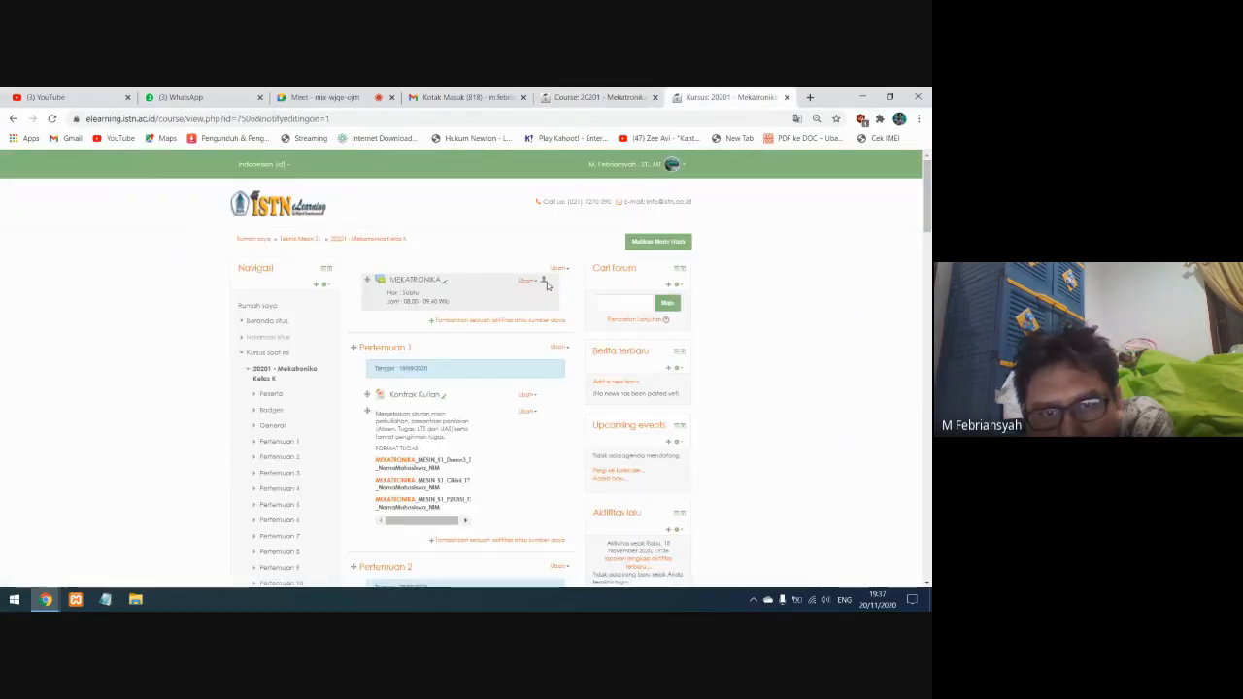
left_click(525, 280)
left_click(525, 293)
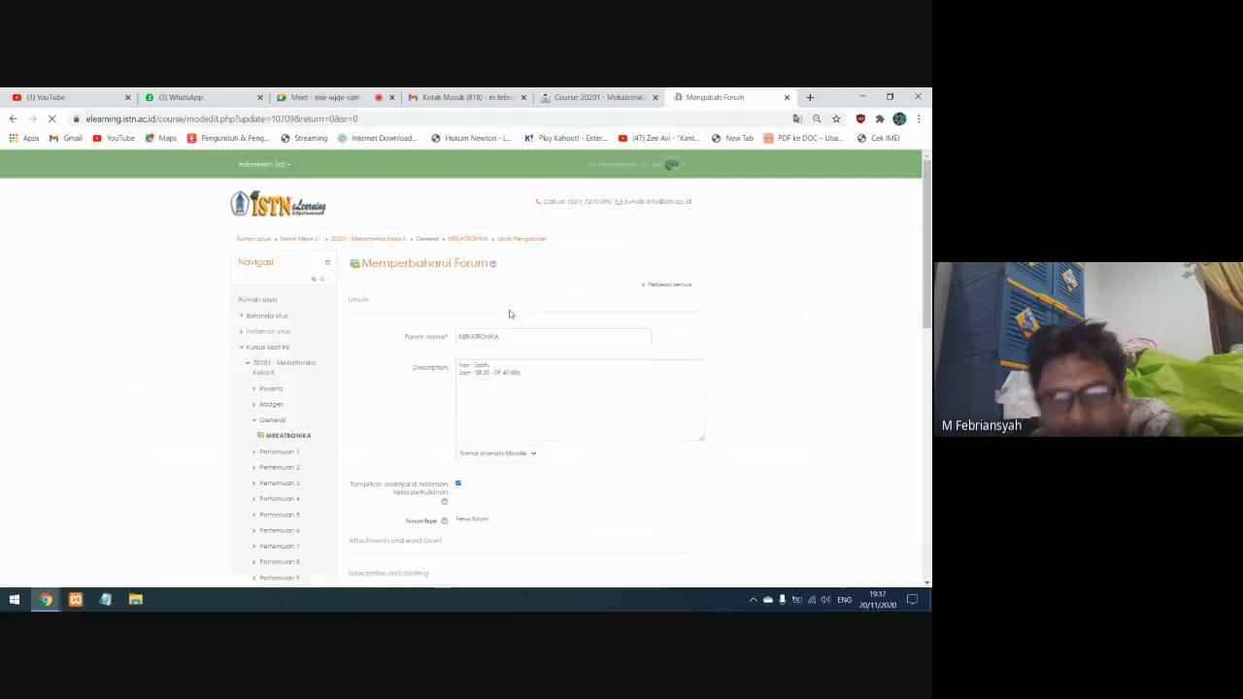
left_click_drag(515, 340, 422, 347)
key("ctrl+c")
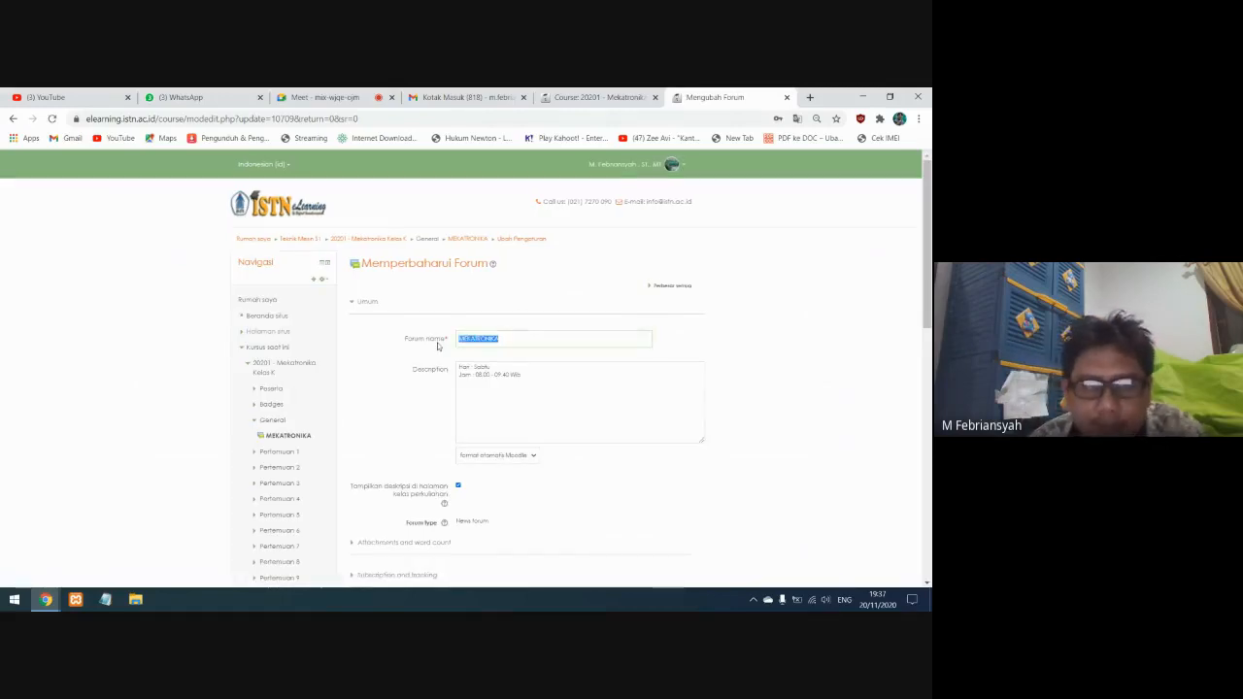
left_click(545, 97)
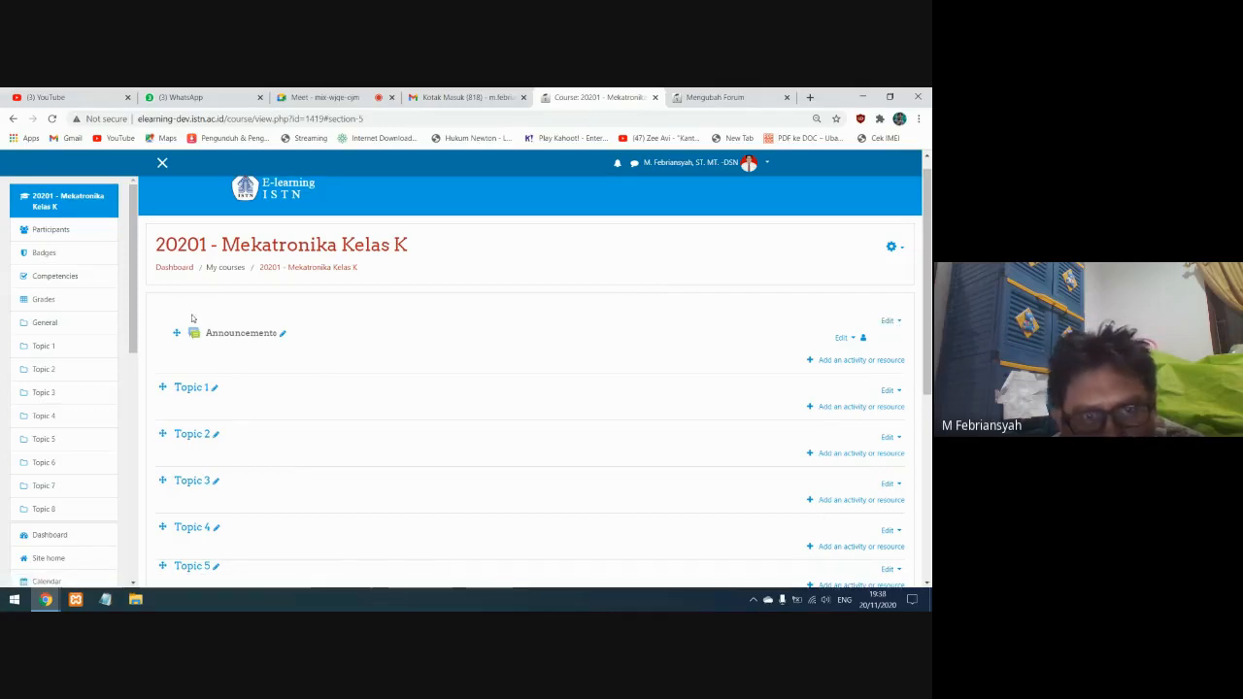
Open the settings of the Announcements forum and rename it as MEKATRONIKA
left_click(844, 337)
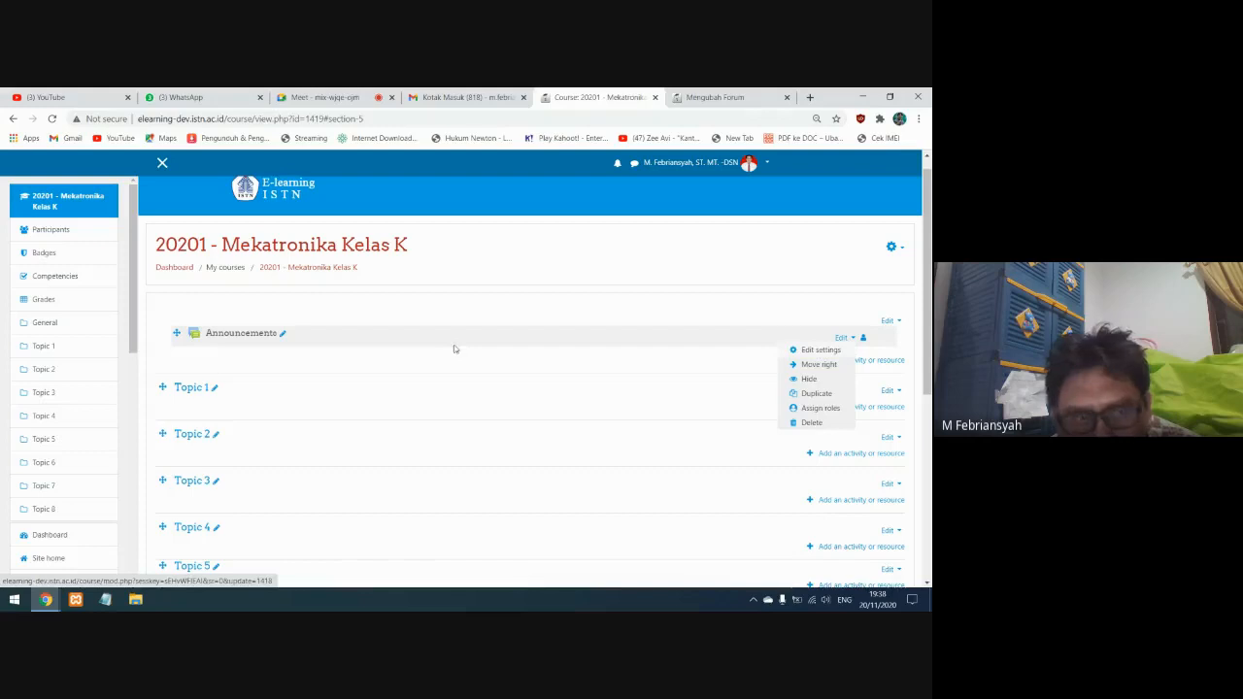
left_click(820, 351)
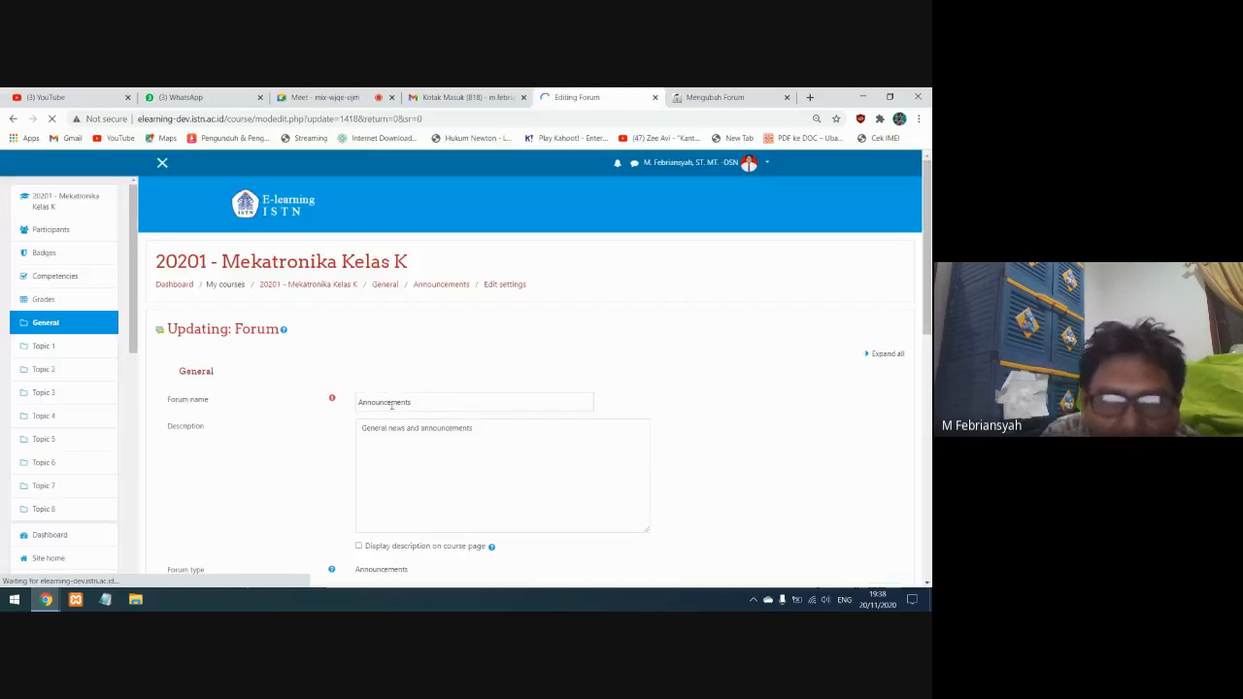
double_click(361, 401)
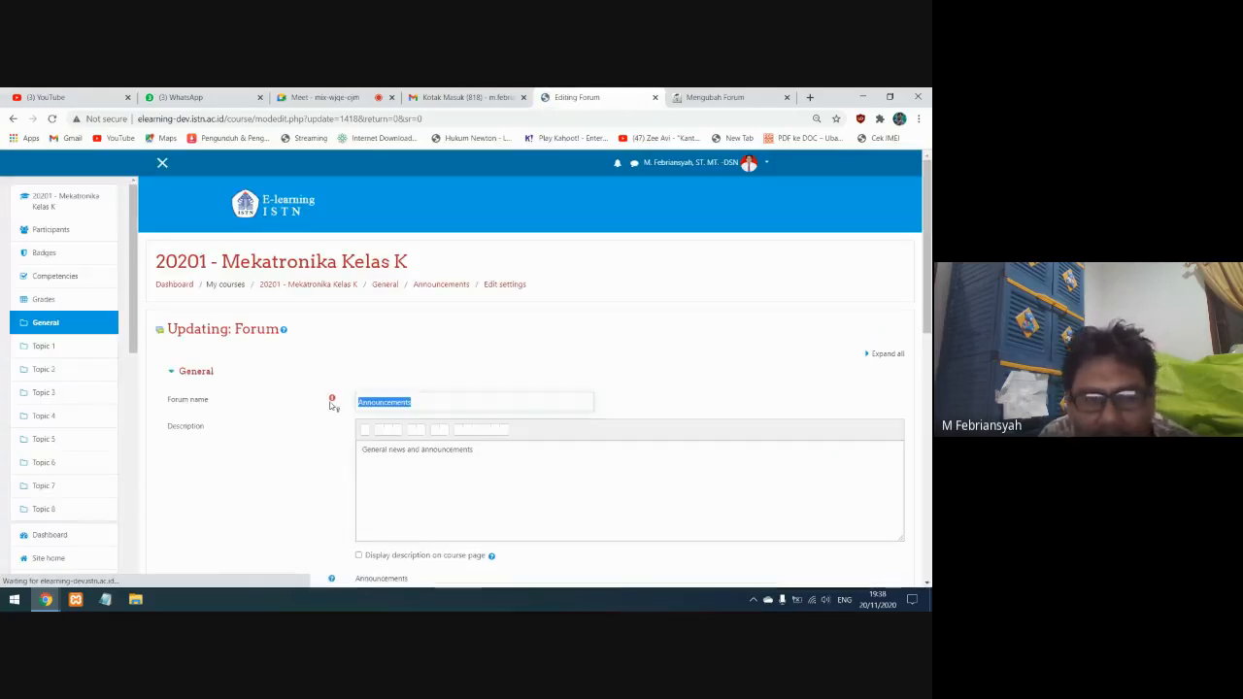
key("ctrl+v")
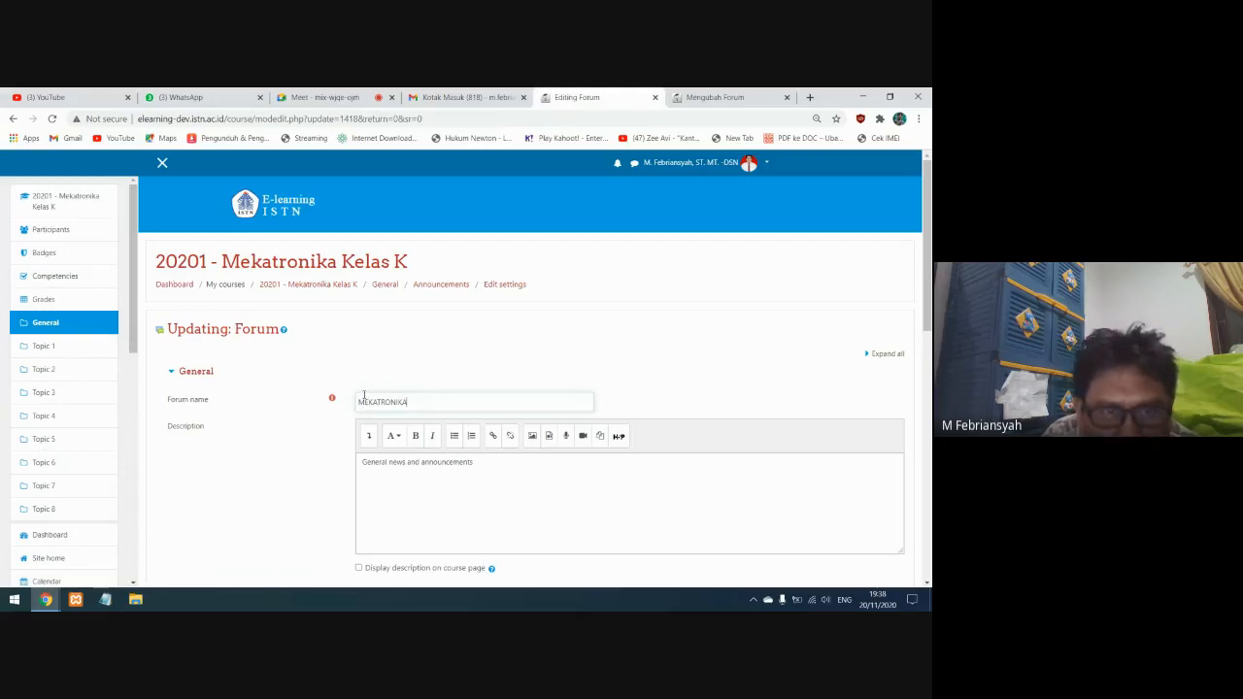
Replace the forum description with the one copied from the elearning.istn.ac.id MEKATRONIKA forum, and display it on the course page
left_click(718, 98)
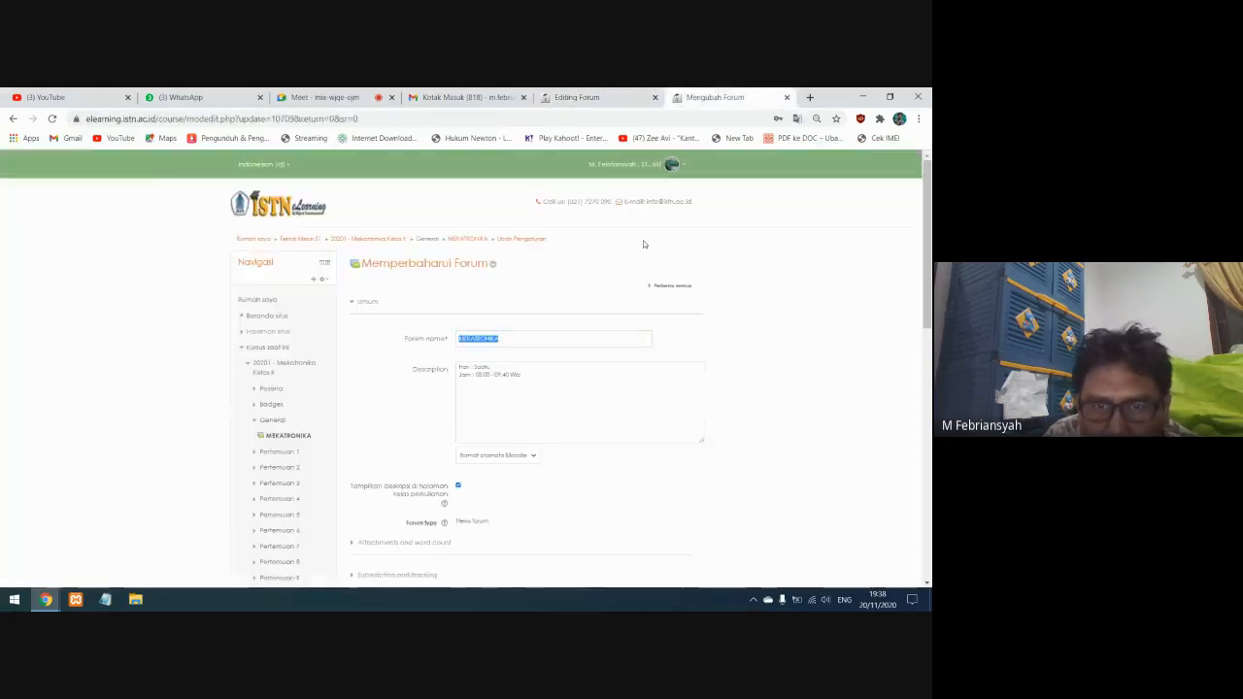
left_click_drag(530, 382, 454, 367)
key("ctrl+c")
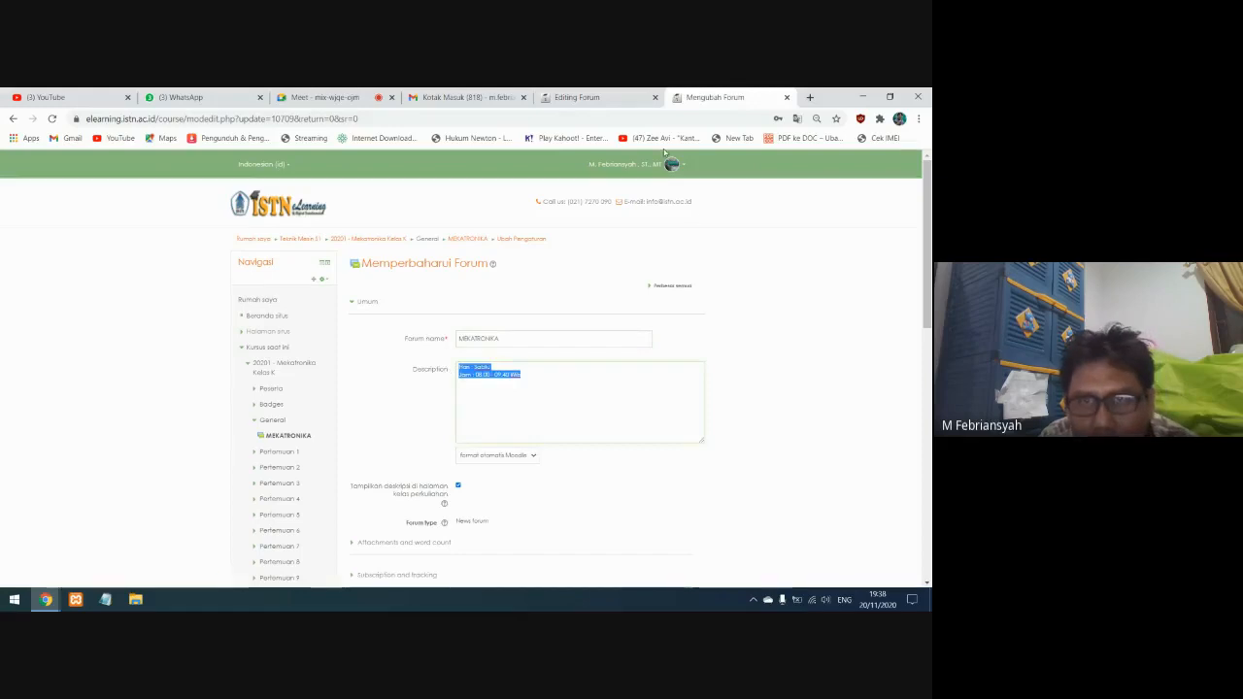
left_click(601, 97)
left_click_drag(476, 462, 336, 464)
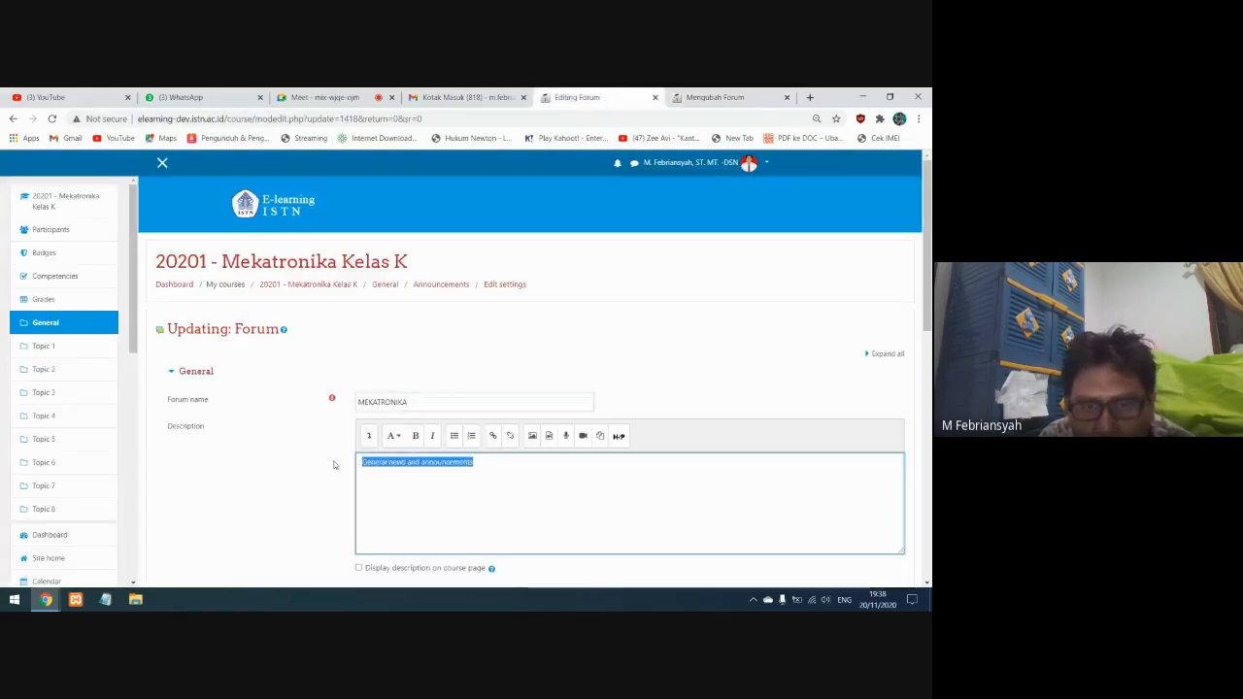
key("ctrl+v")
left_click(358, 568)
Make "Sabtu" and "08.00 - 09.40 Wib" bold in the forum description, and save and display the forum
left_click(396, 463)
double_click(393, 463)
left_click_drag(450, 482, 379, 482)
key("shift+Right")
left_click(415, 435)
scroll(574, 425, "down", 10)
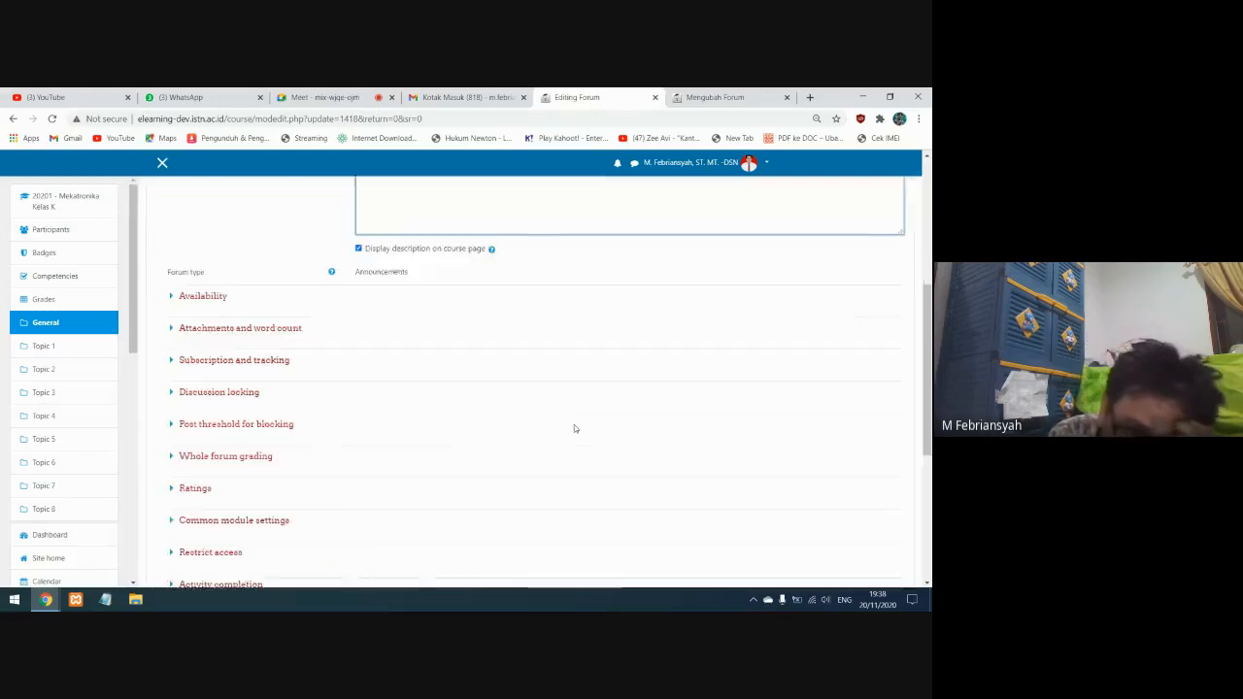
left_click(550, 371)
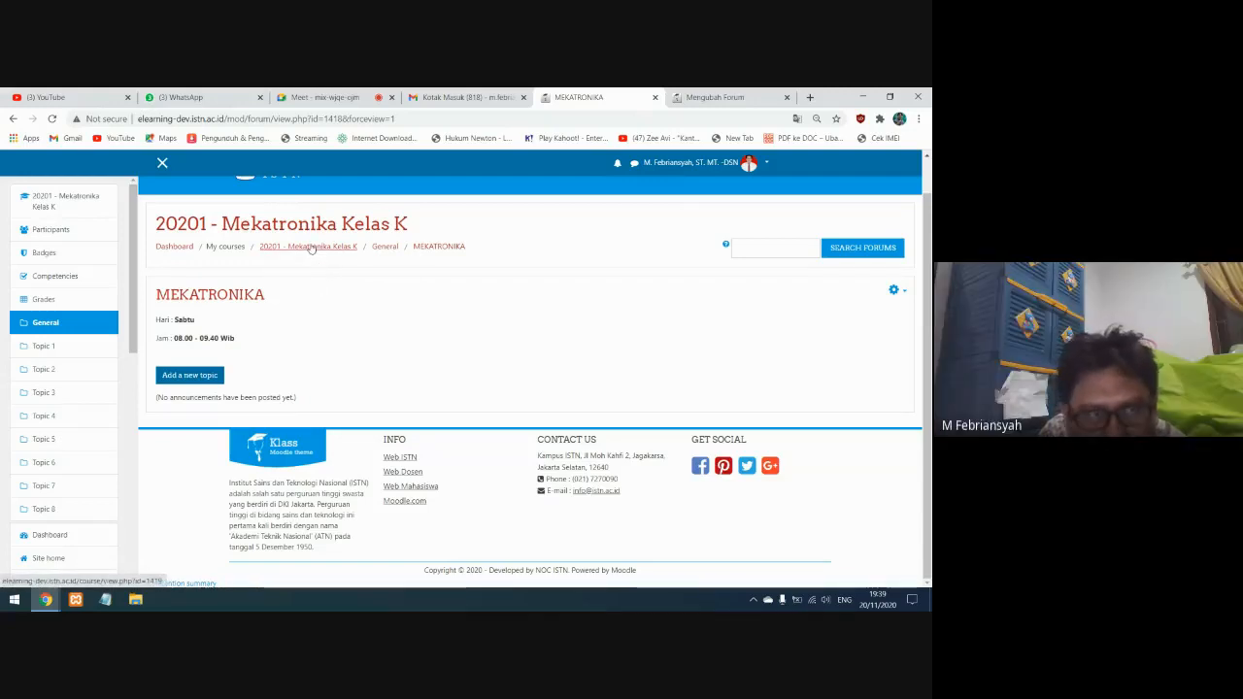
Return to the Mekatronika Kelas K course and look through its list of participants
left_click(58, 205)
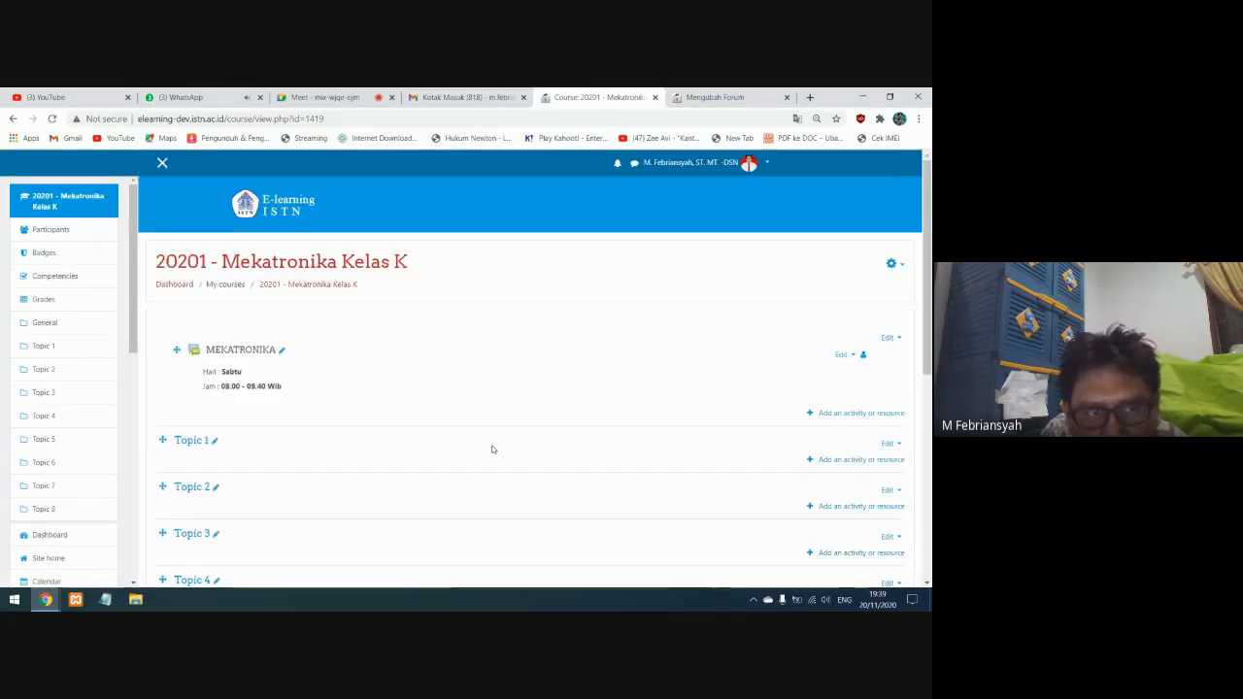
left_click(58, 231)
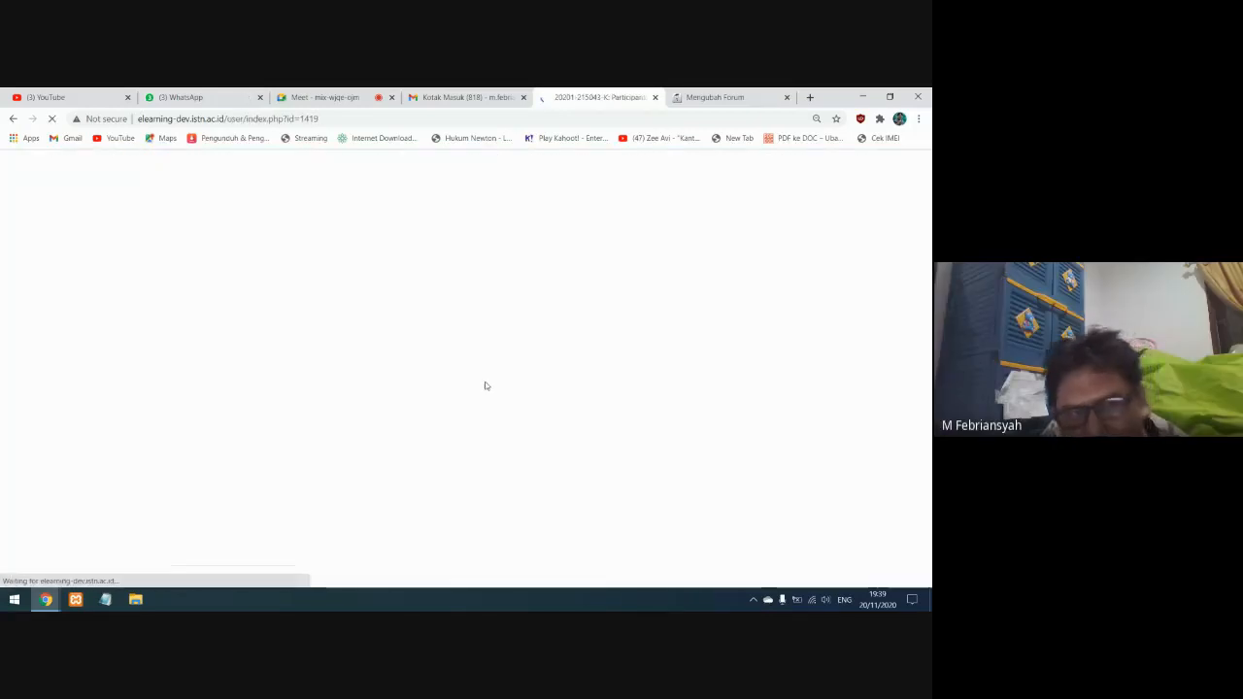
scroll(486, 385, "down", 4)
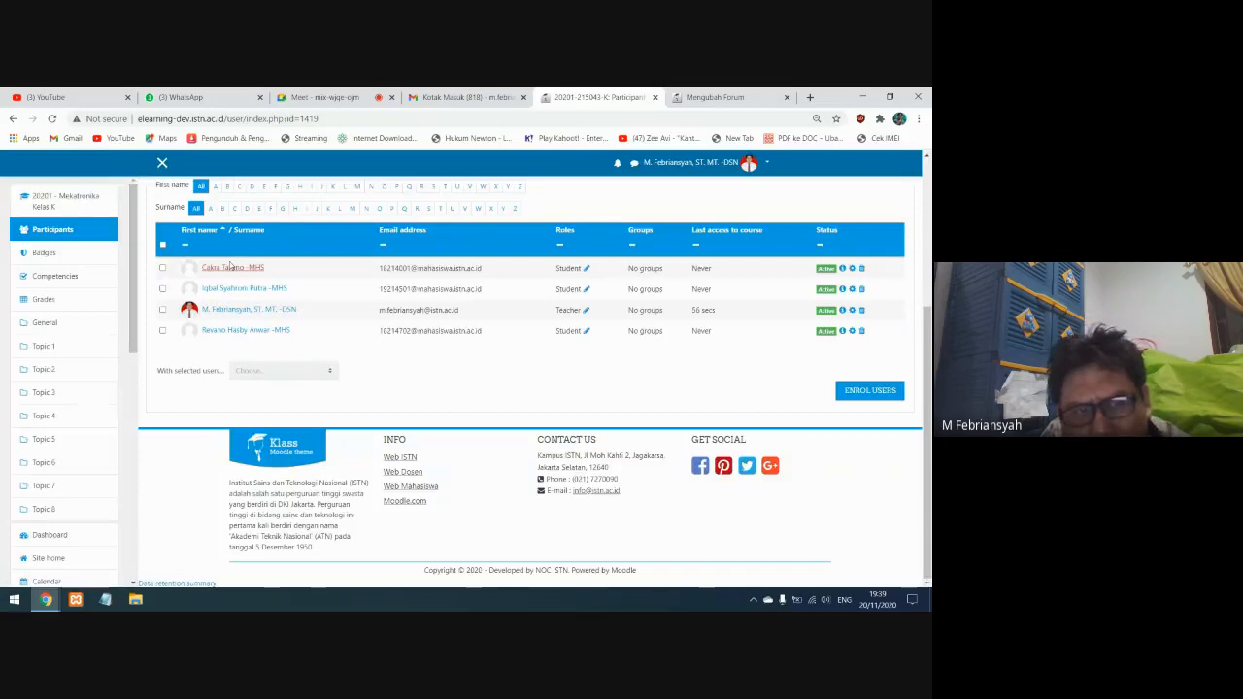
scroll(560, 333, "up", 3)
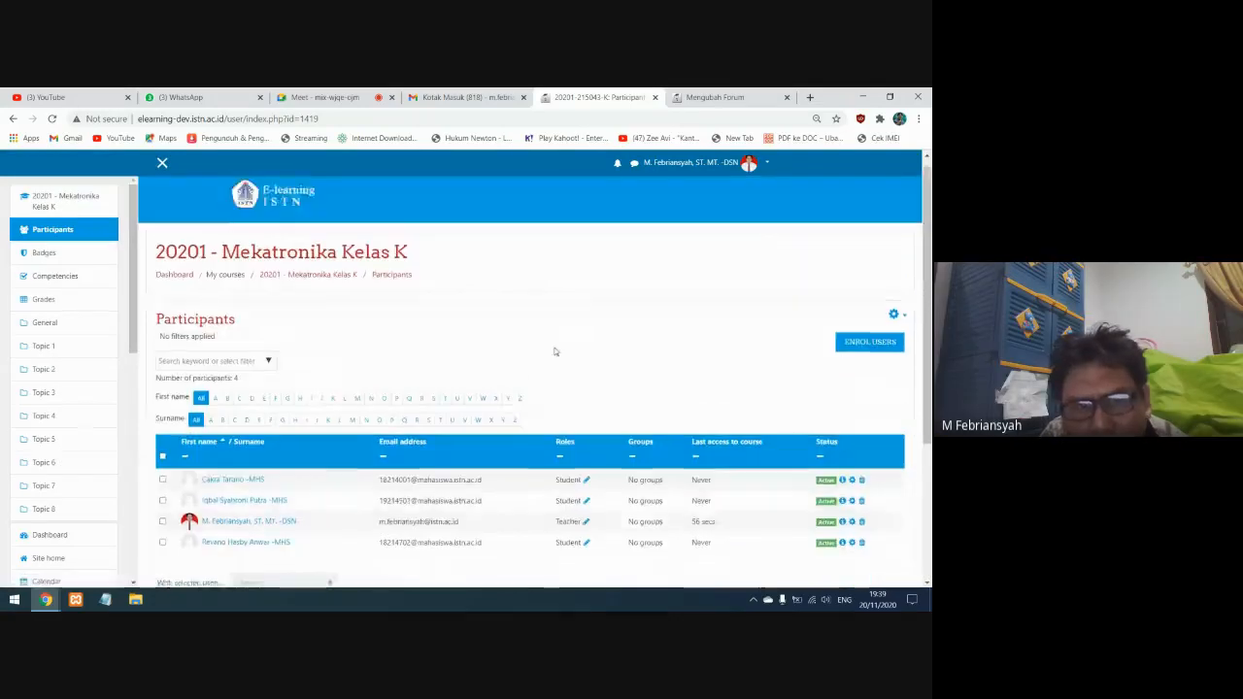
scroll(544, 354, "down", 3)
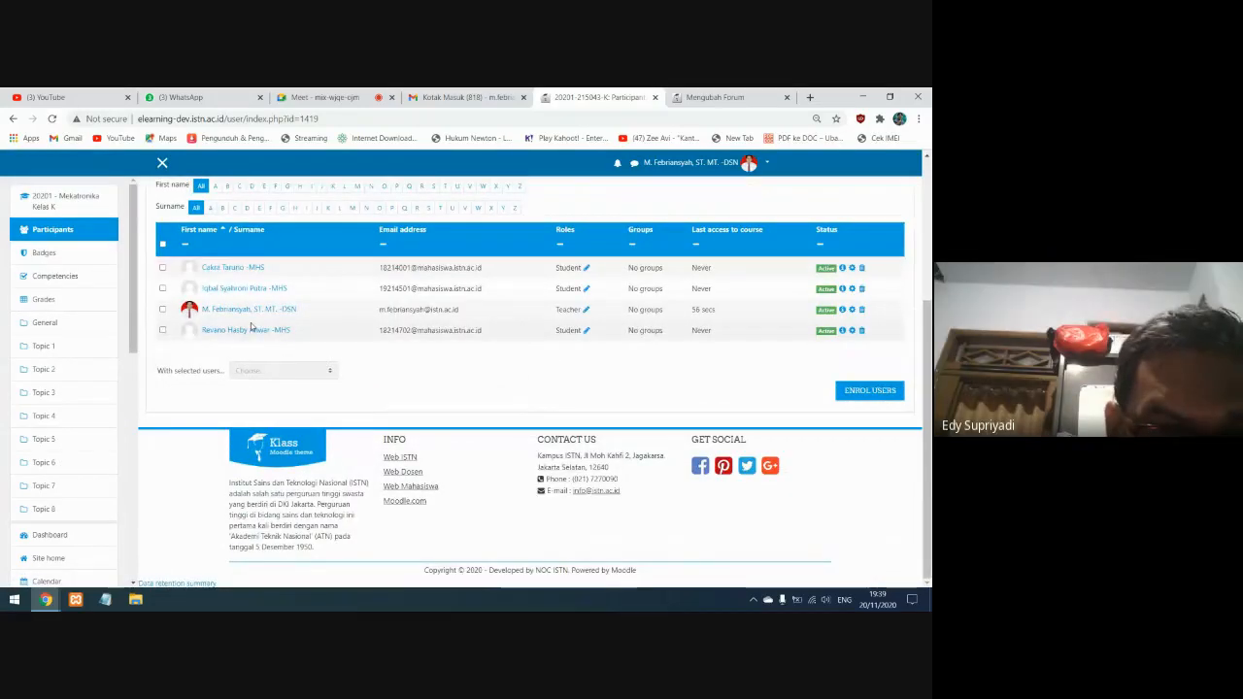
scroll(250, 328, "up", 1)
scroll(250, 327, "up", 3)
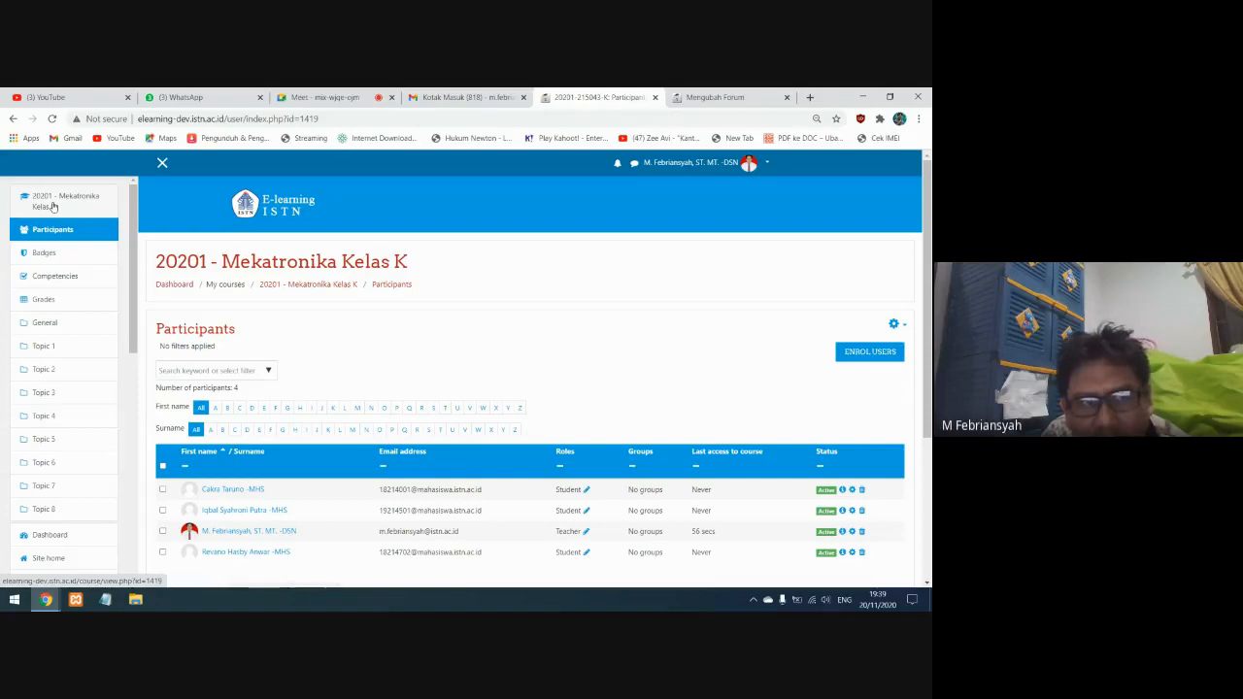
Rename Topic 1 on the course page with the custom section name "Pertemuan Ke 9" and save it
left_click(54, 207)
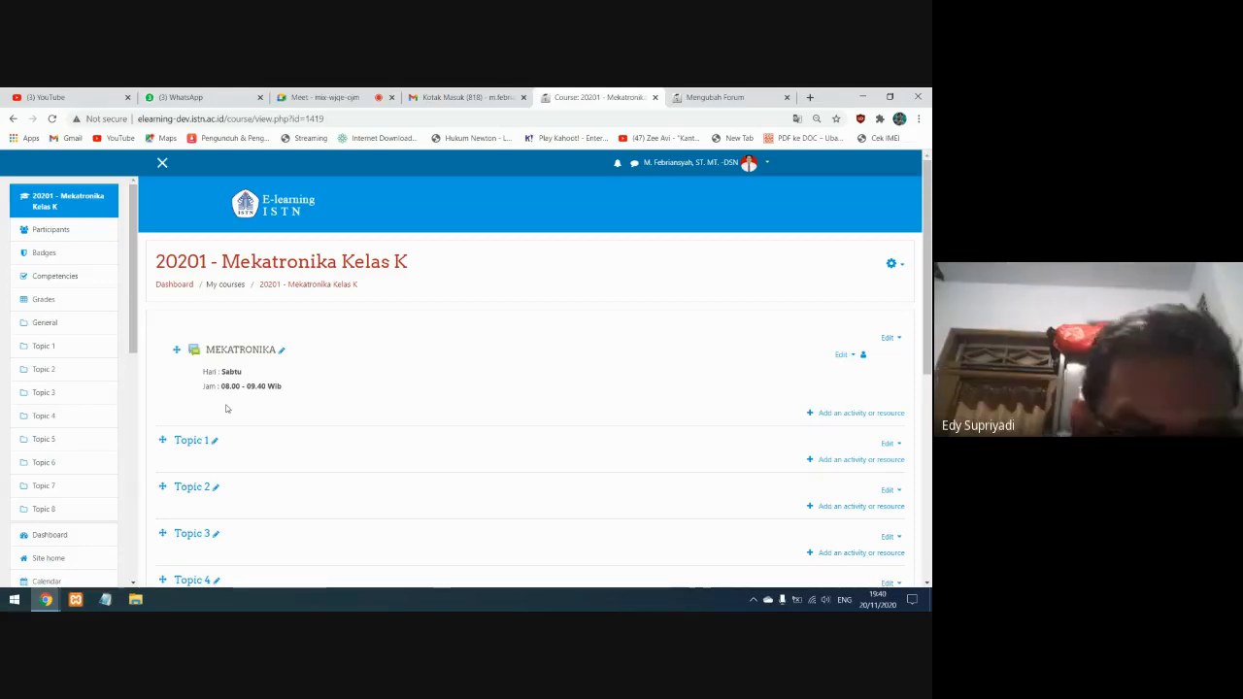
scroll(233, 408, "down", 2)
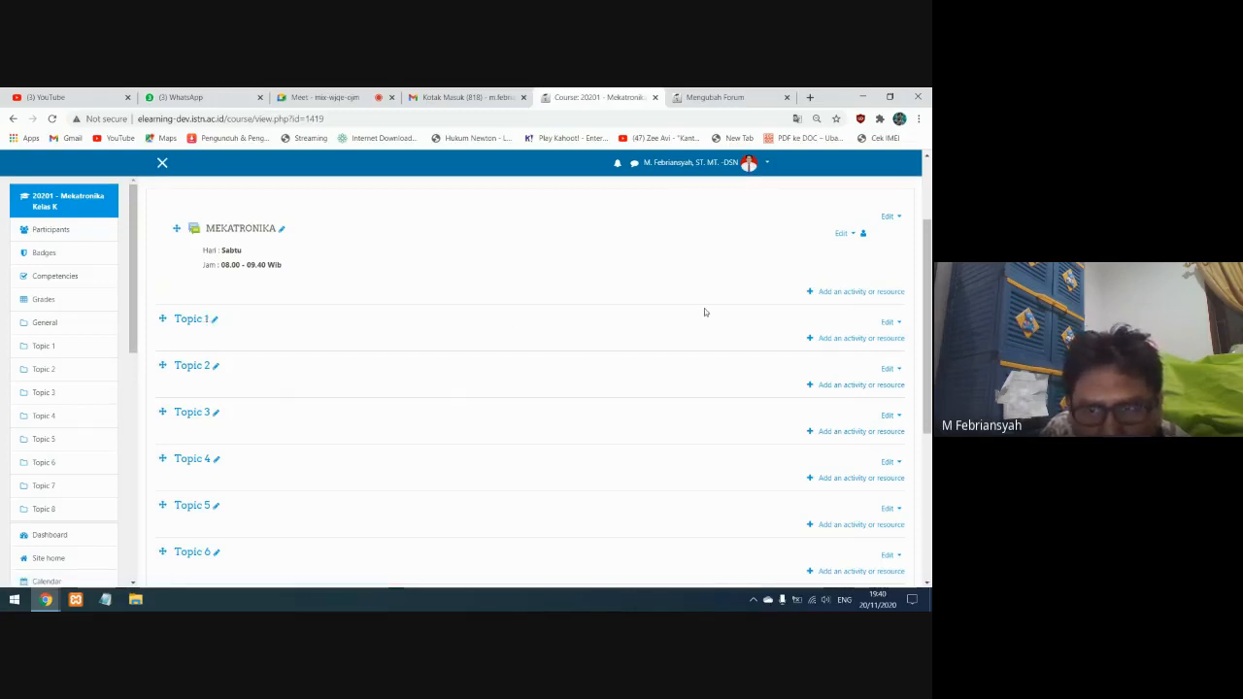
left_click(897, 322)
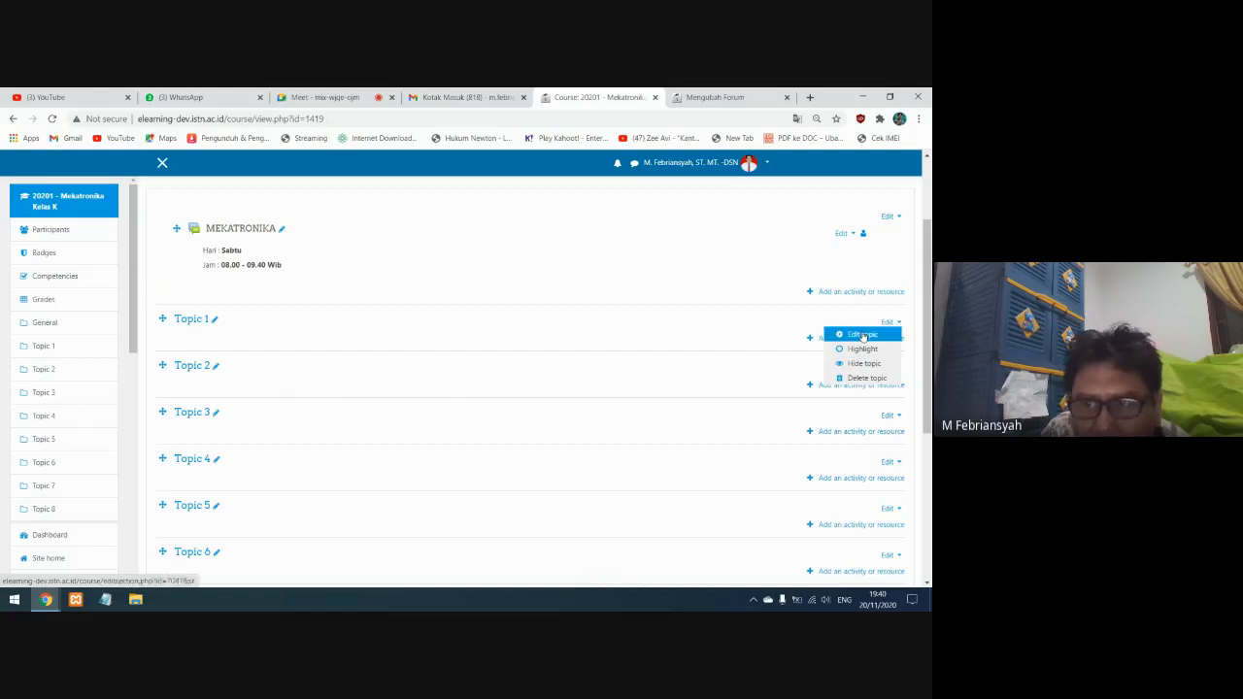
left_click(863, 336)
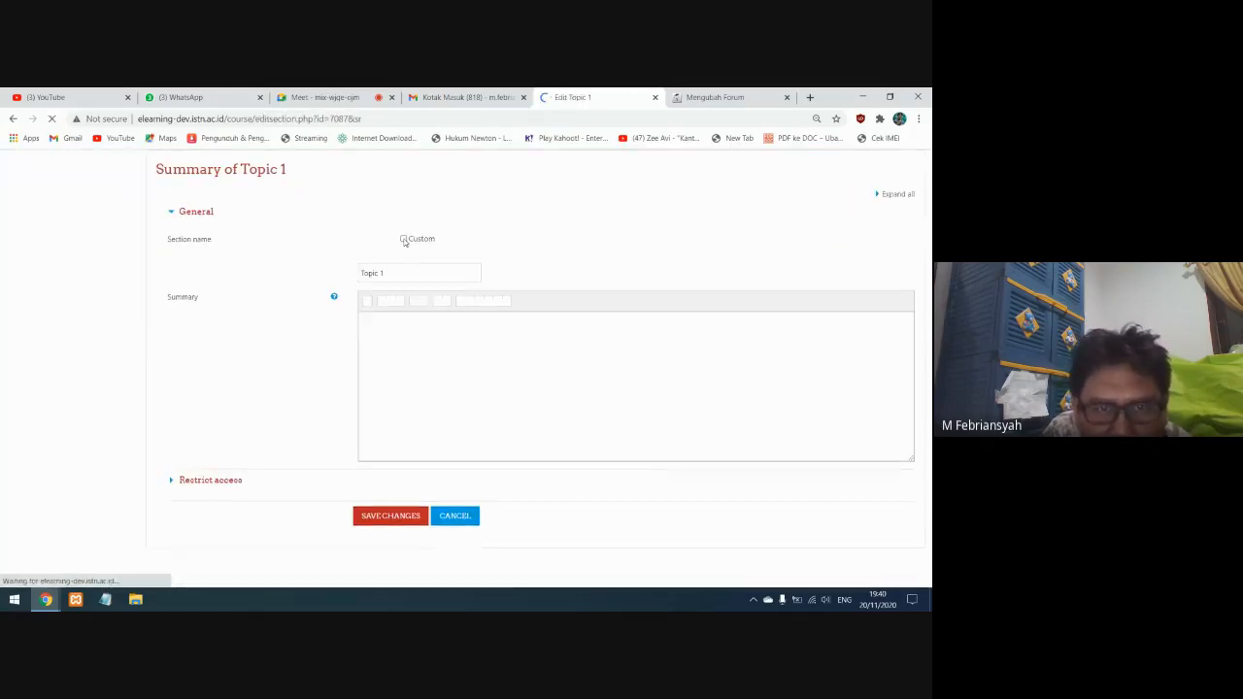
left_click(404, 238)
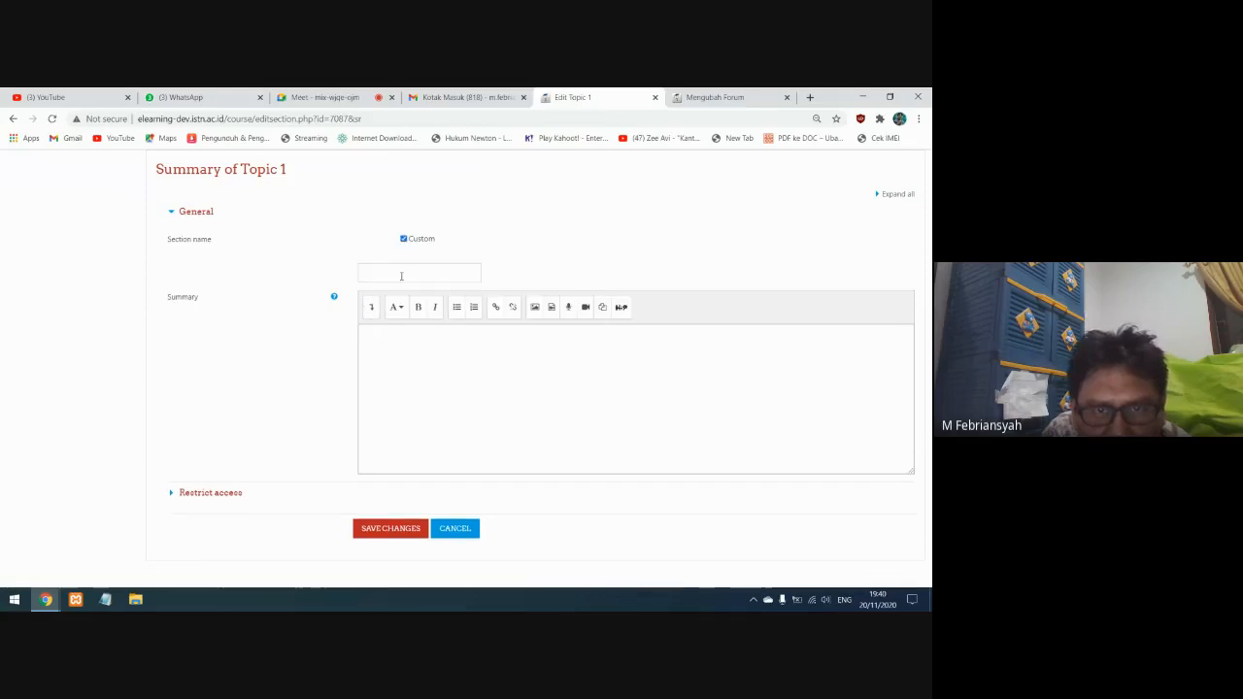
type("Pertem")
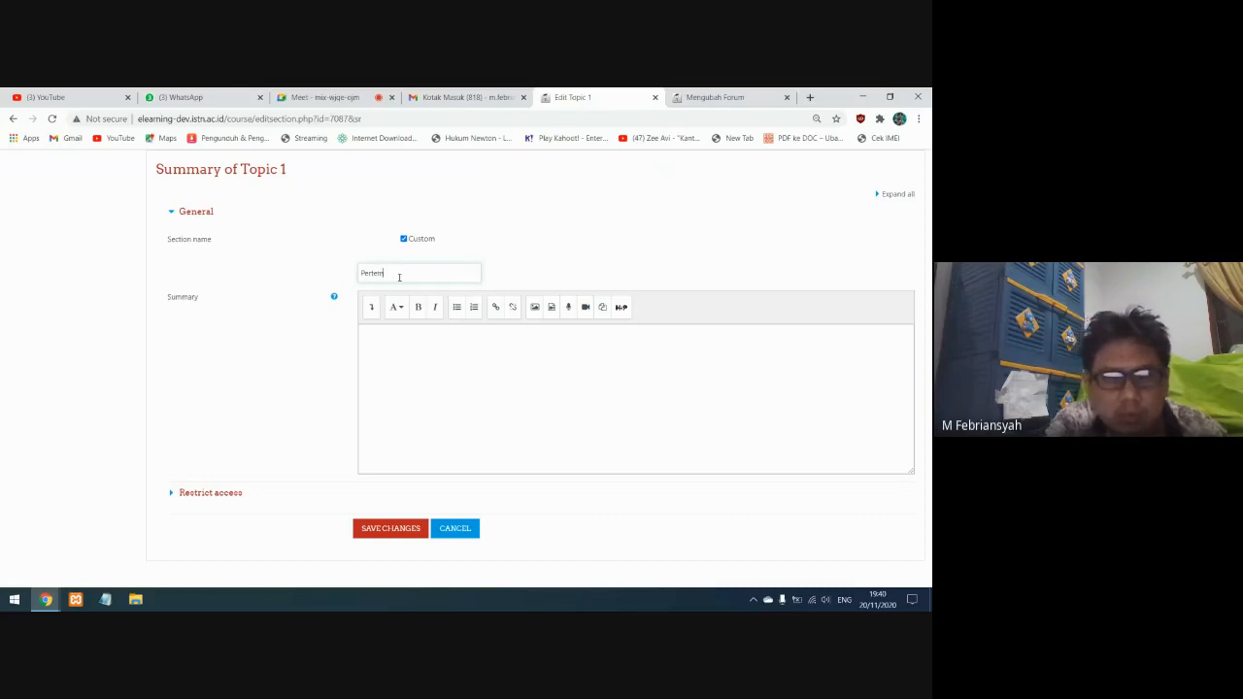
type("uan Ke 9")
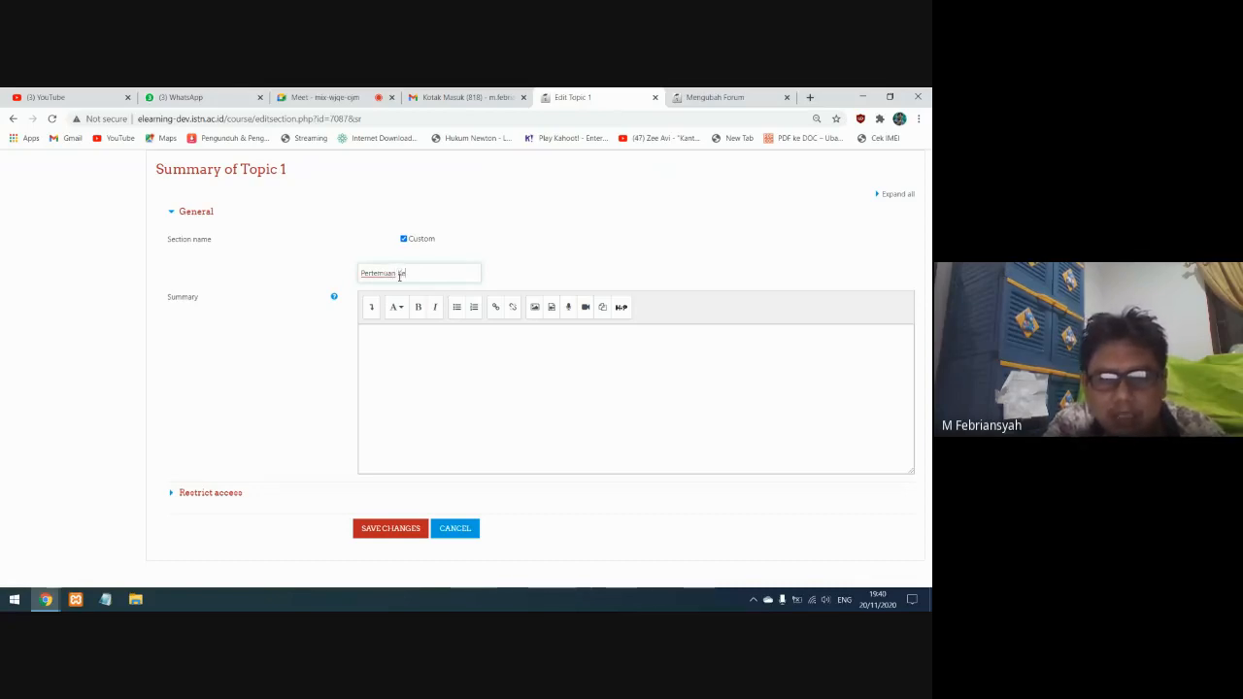
left_click(392, 529)
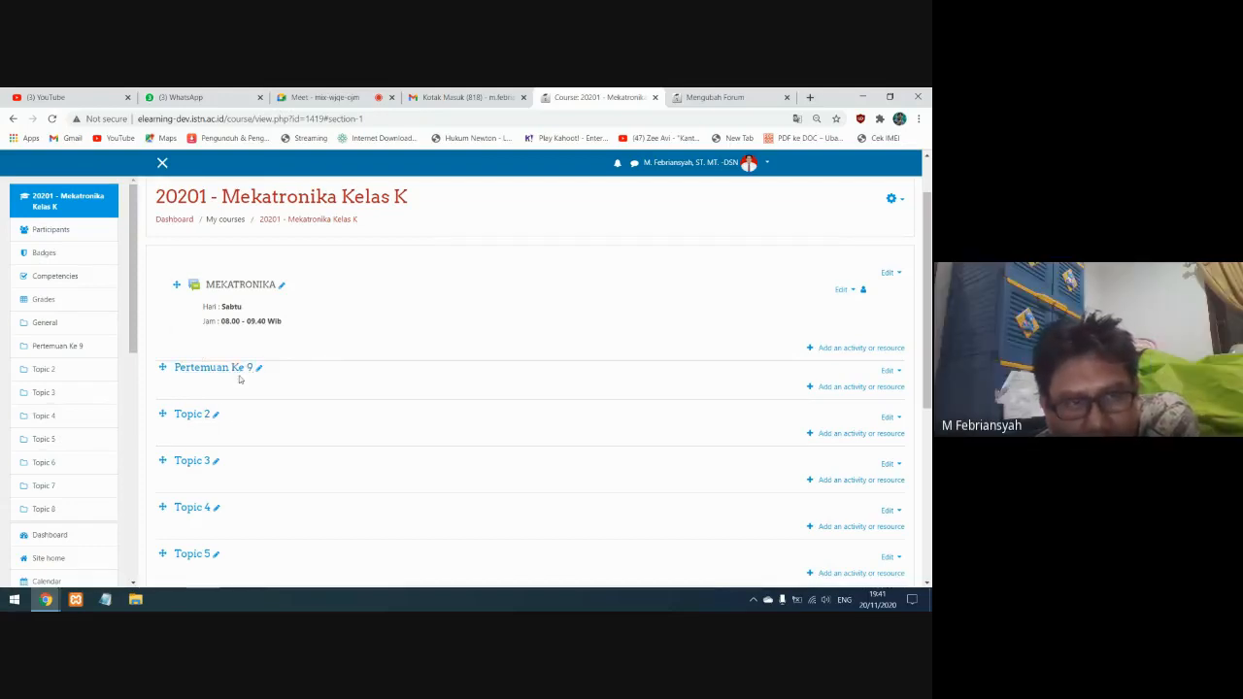
Look through the available activities and resources for Pertemuan Ke 9 and start adding an Attendance activity
left_click(849, 388)
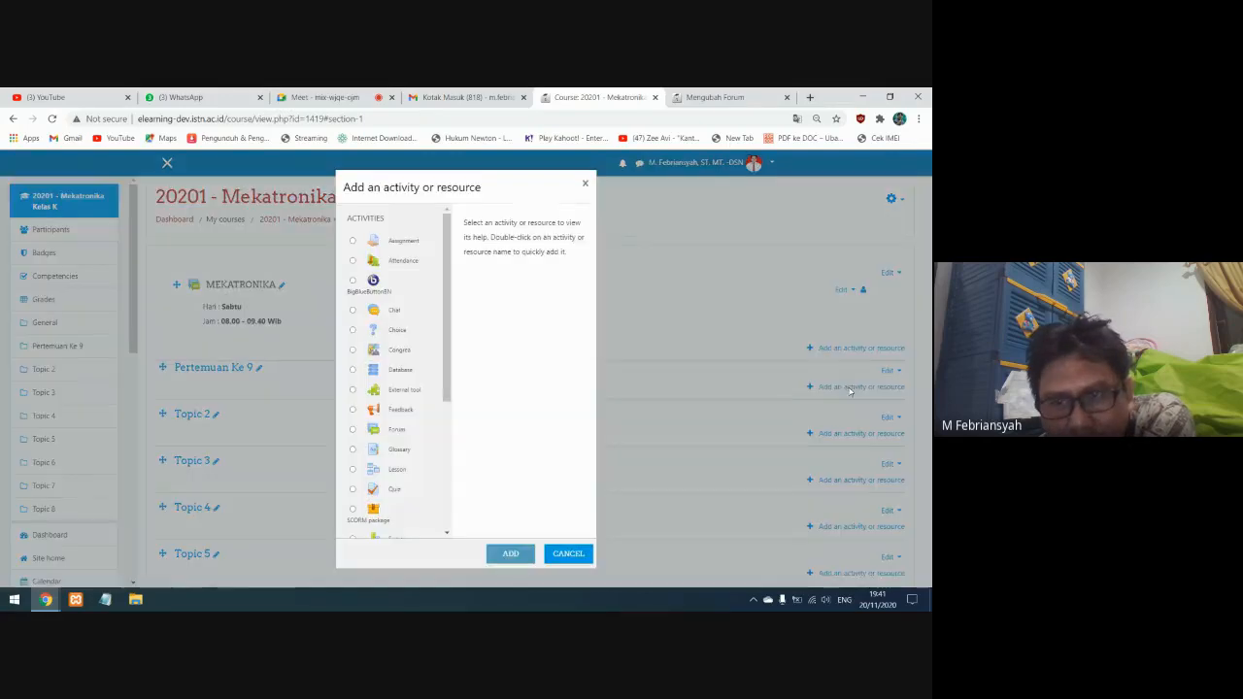
left_click(585, 184)
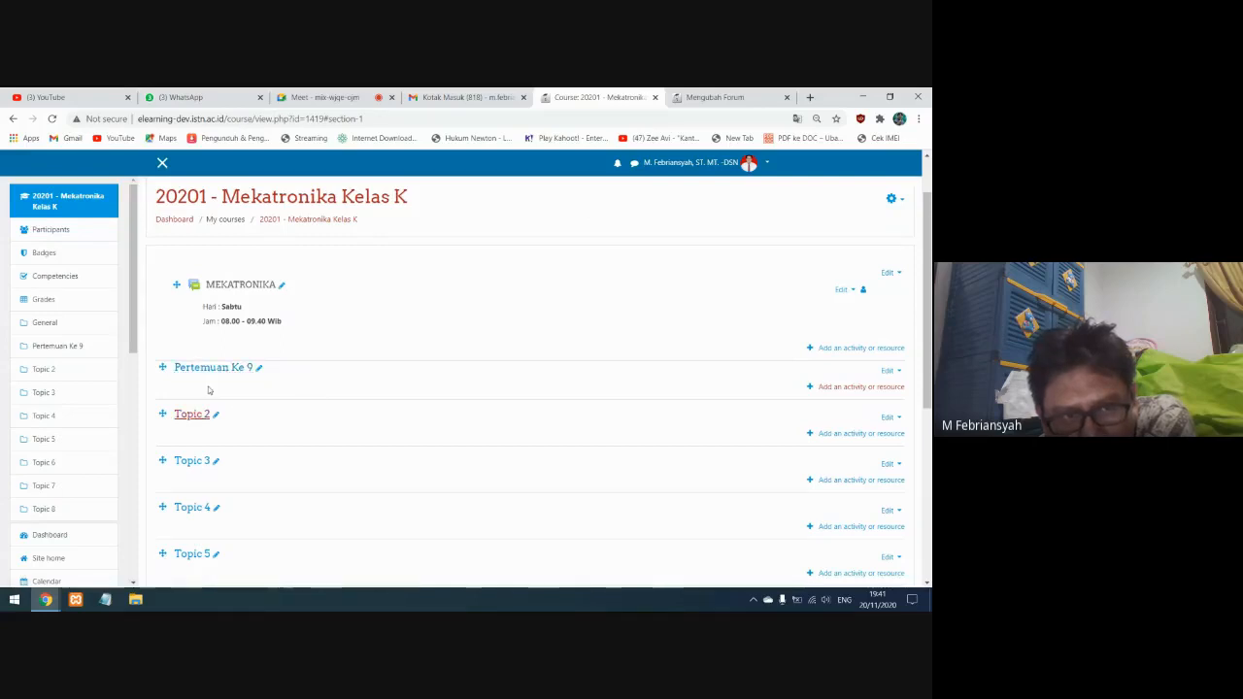
left_click(835, 392)
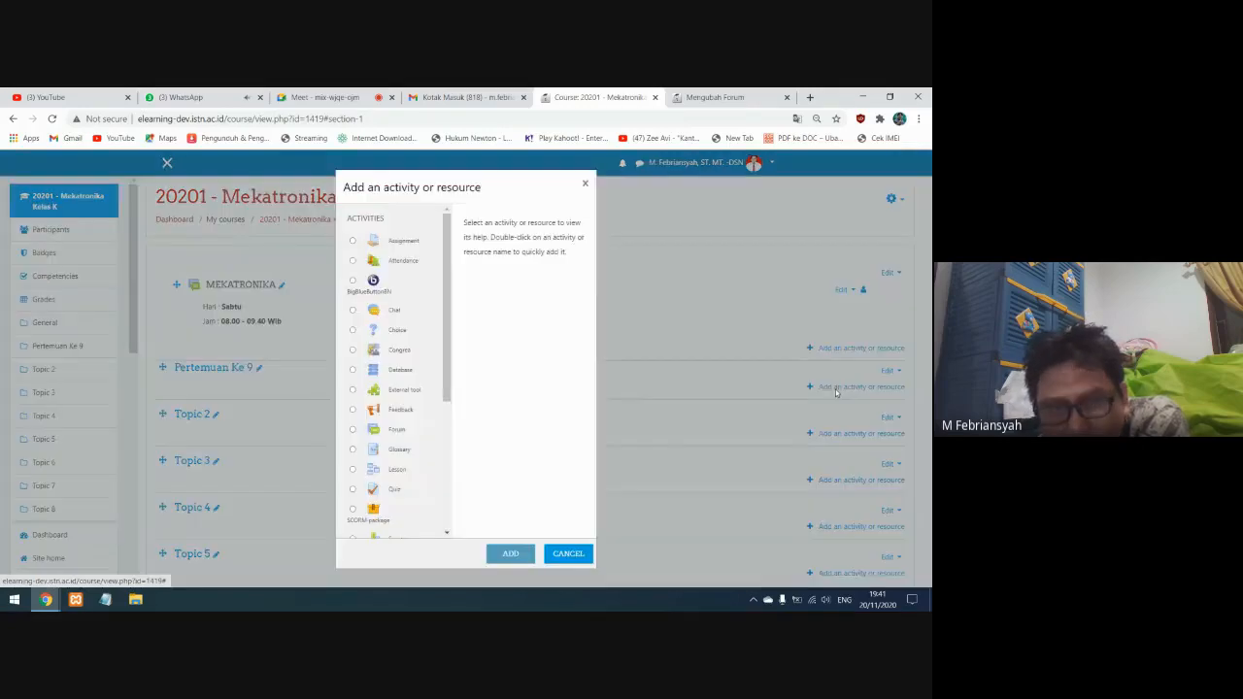
left_click_drag(447, 393, 445, 525)
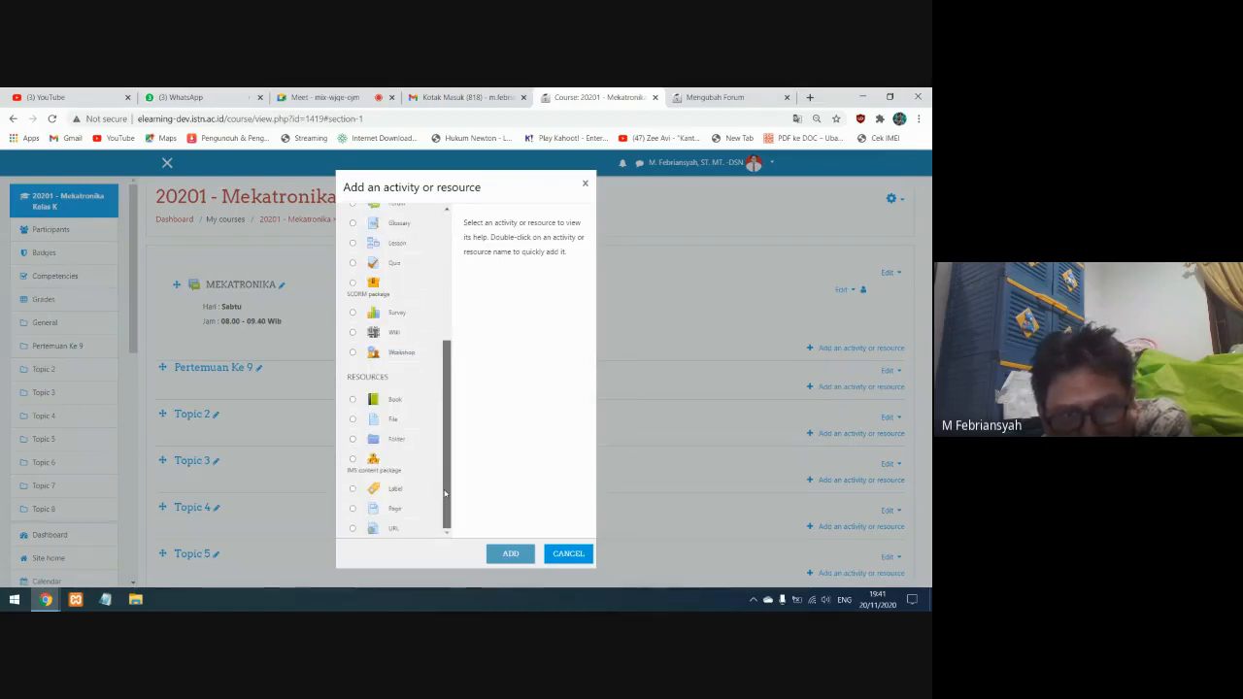
scroll(442, 476, "up", 3)
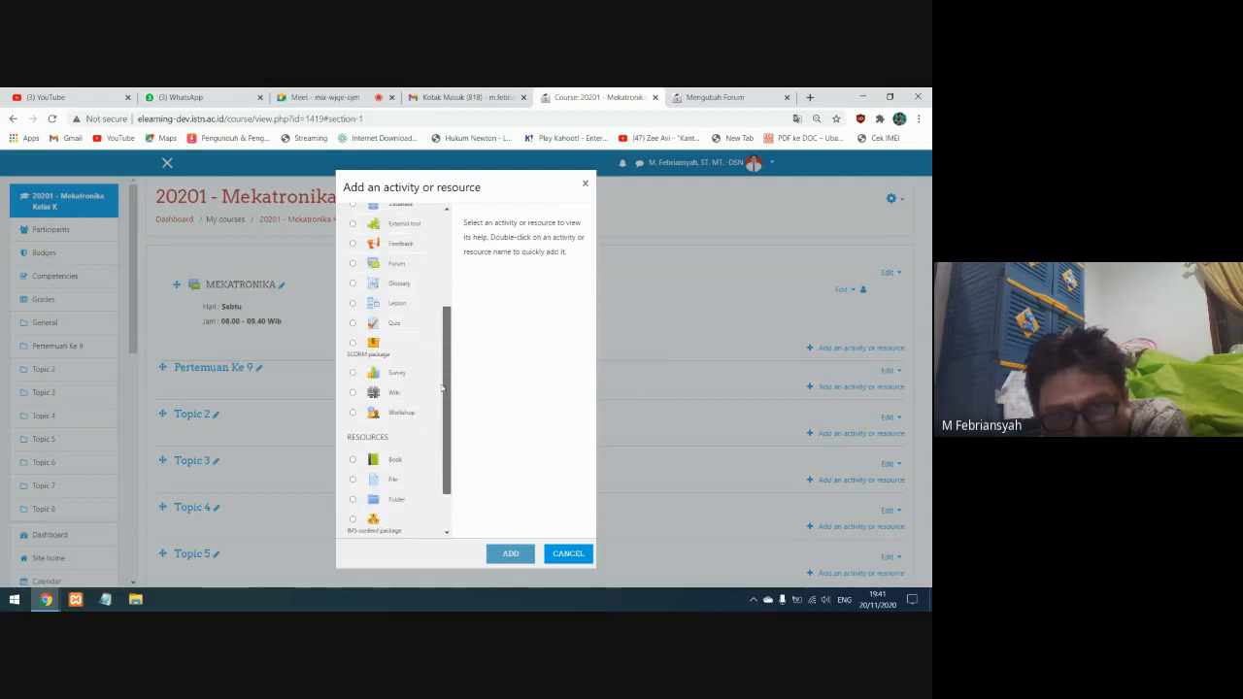
left_click_drag(447, 328, 426, 267)
left_click(388, 262)
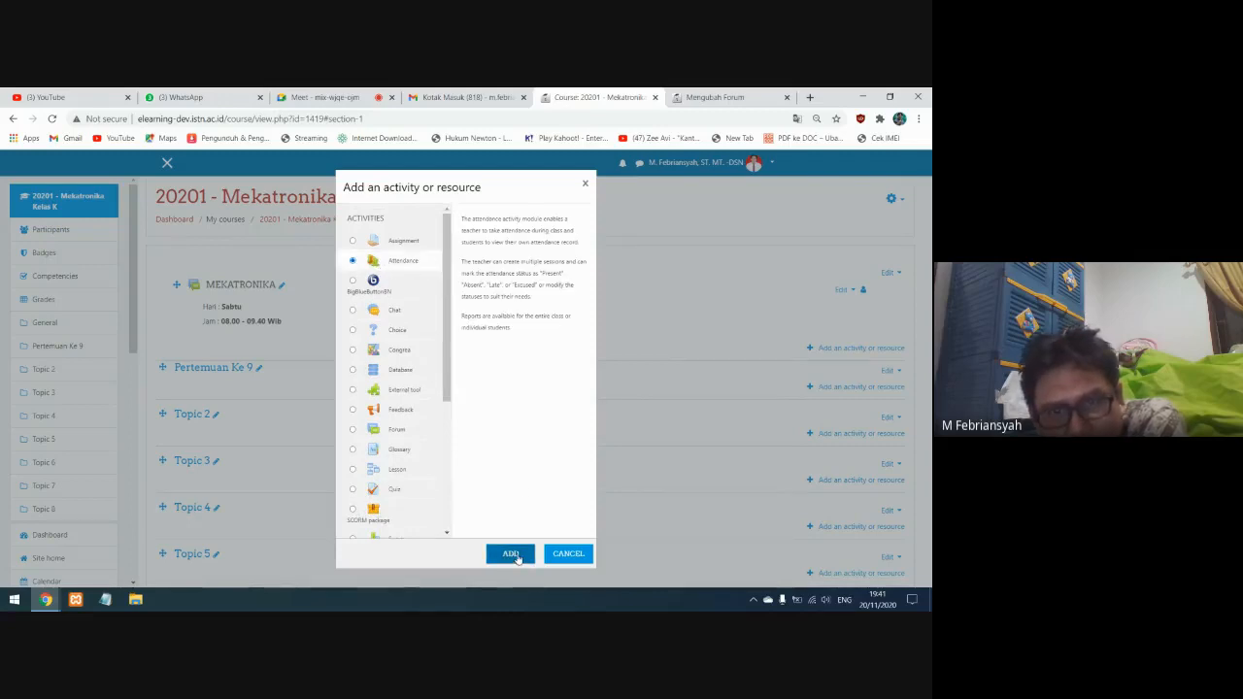
left_click(518, 556)
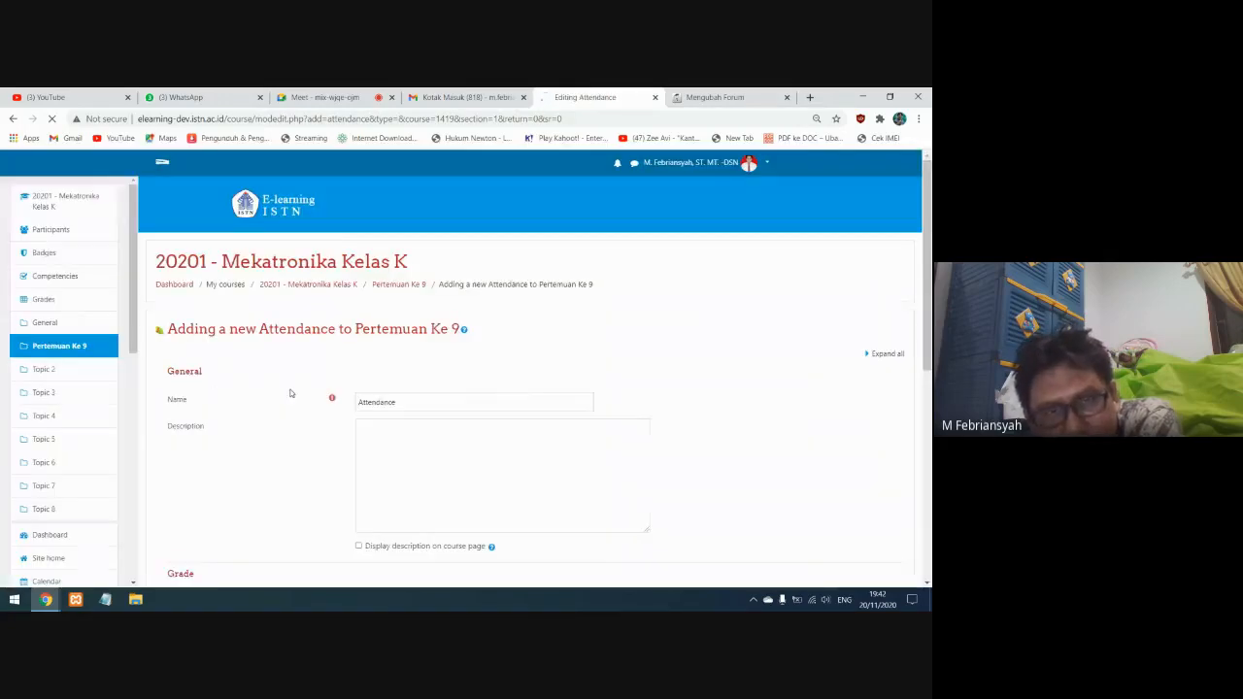
Examine the new Attendance form's name, description, grade and other settings sections, expanded and collapsed
left_click_drag(397, 403, 347, 408)
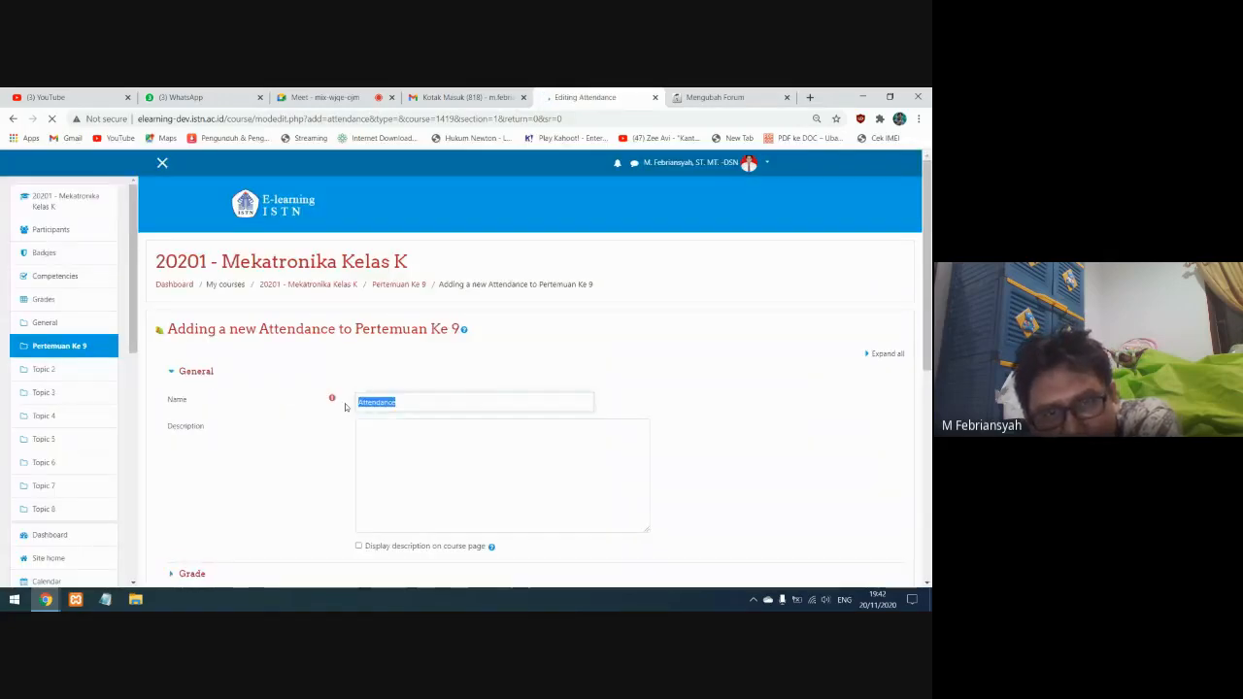
left_click(453, 466)
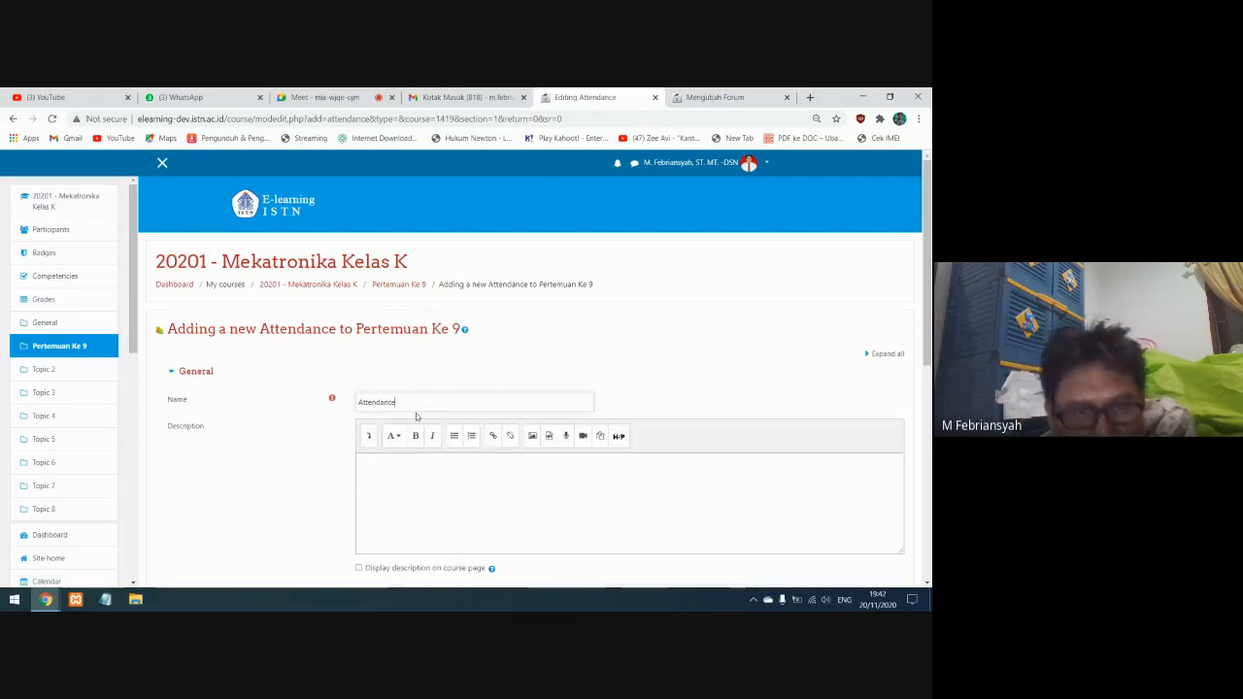
left_click(885, 355)
scroll(794, 377, "down", 1)
scroll(794, 377, "down", 3)
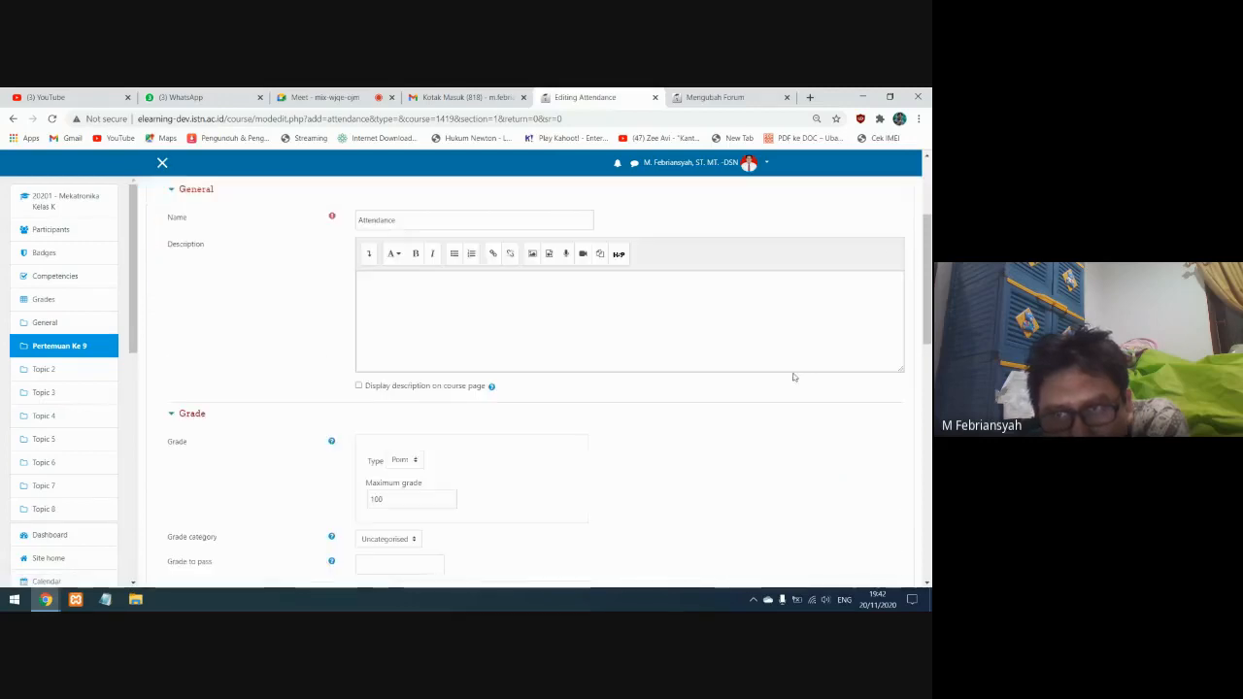
scroll(878, 238, "up", 3)
left_click(881, 292)
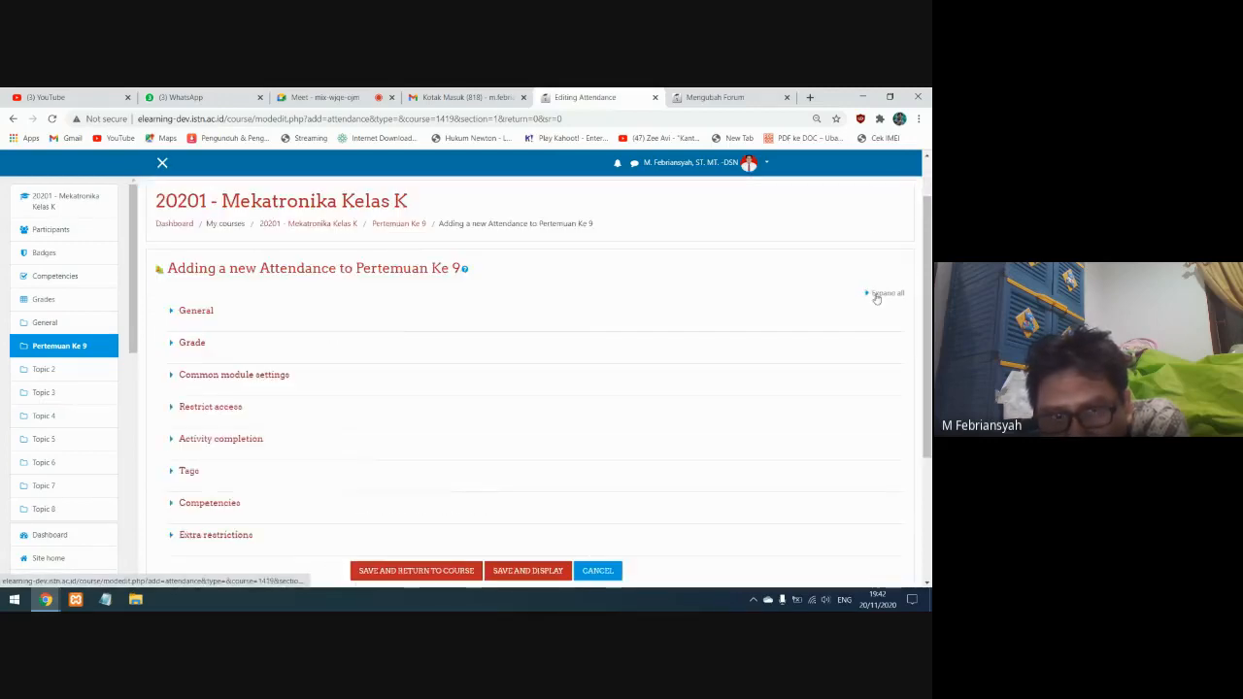
scroll(391, 474, "down", 1)
scroll(393, 474, "up", 2)
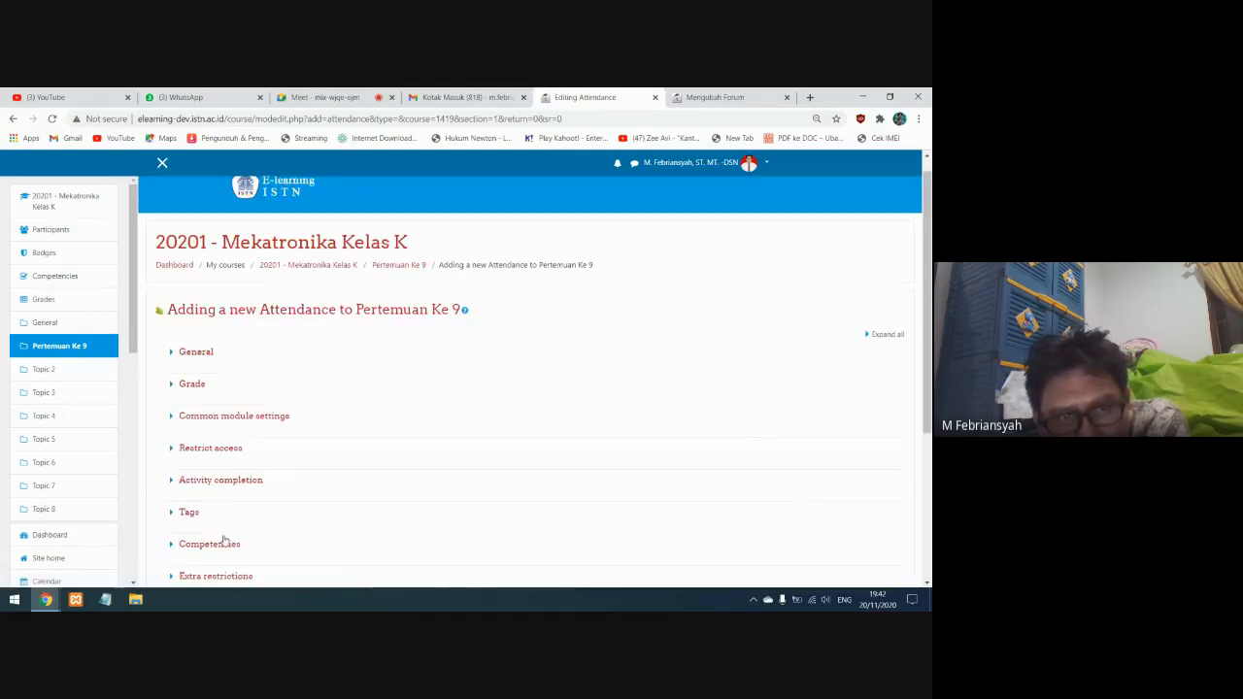
Expand all settings of the new Attendance activity and set its name to "ABSENSI KULIAH"
left_click(876, 335)
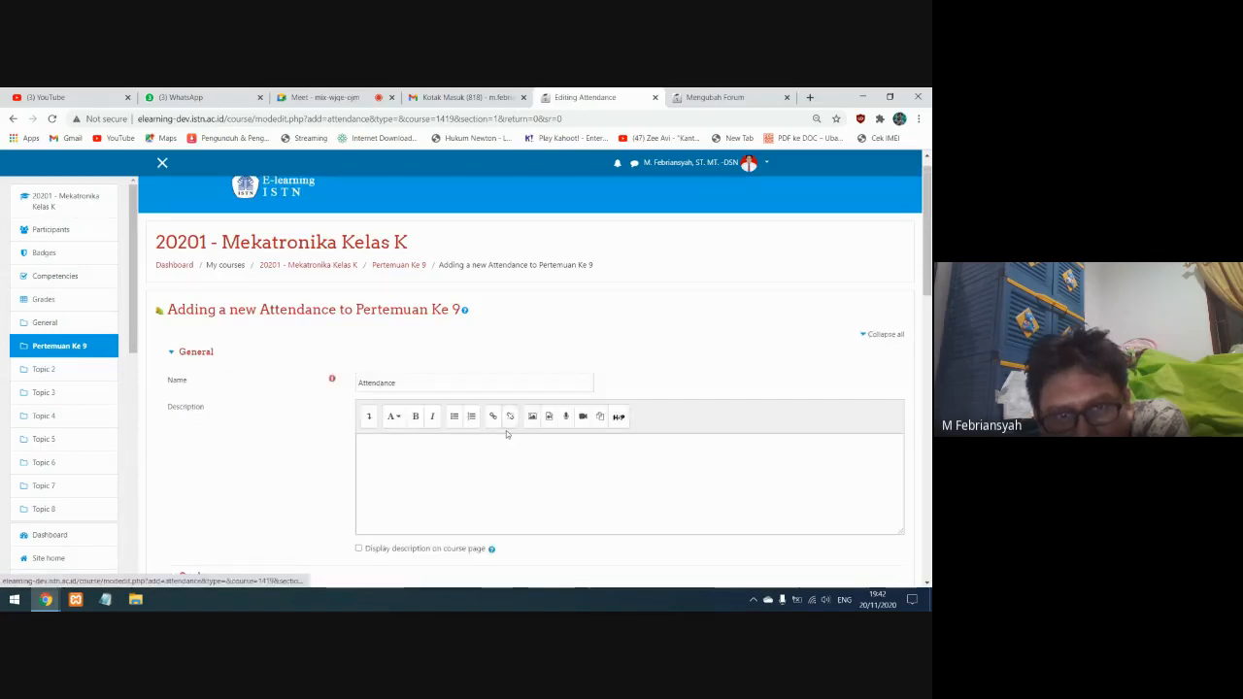
scroll(506, 430, "down", 10)
scroll(492, 463, "up", 12)
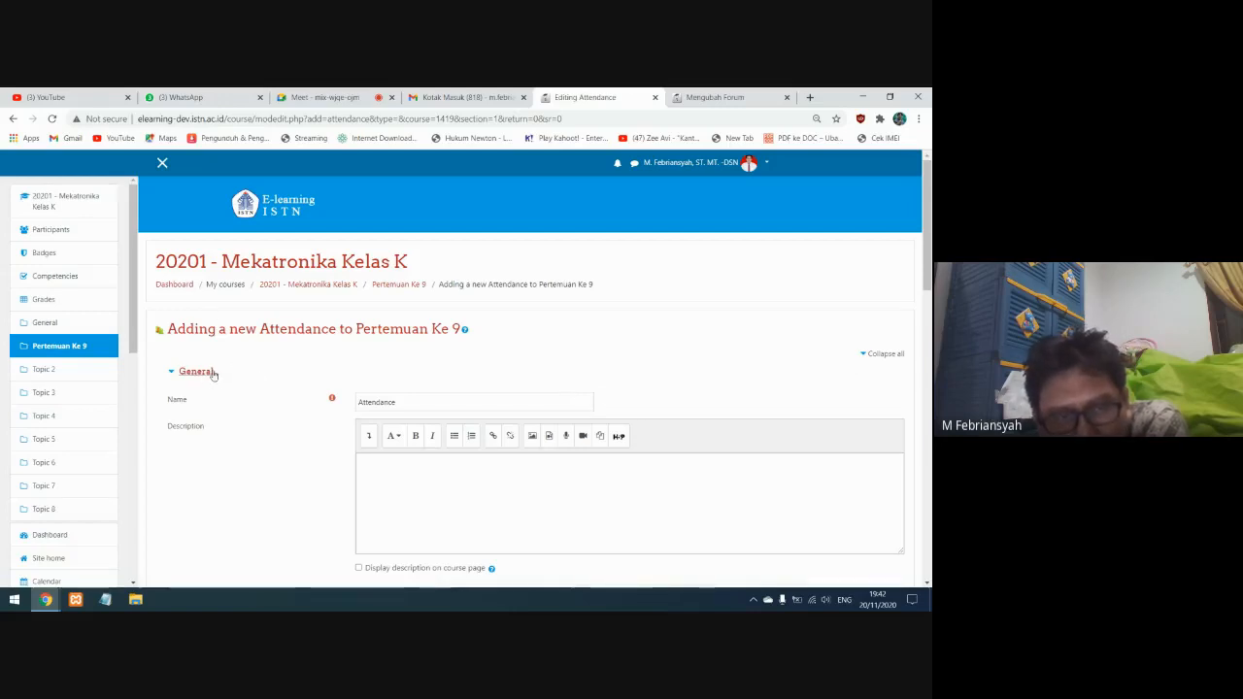
left_click_drag(400, 402, 346, 405)
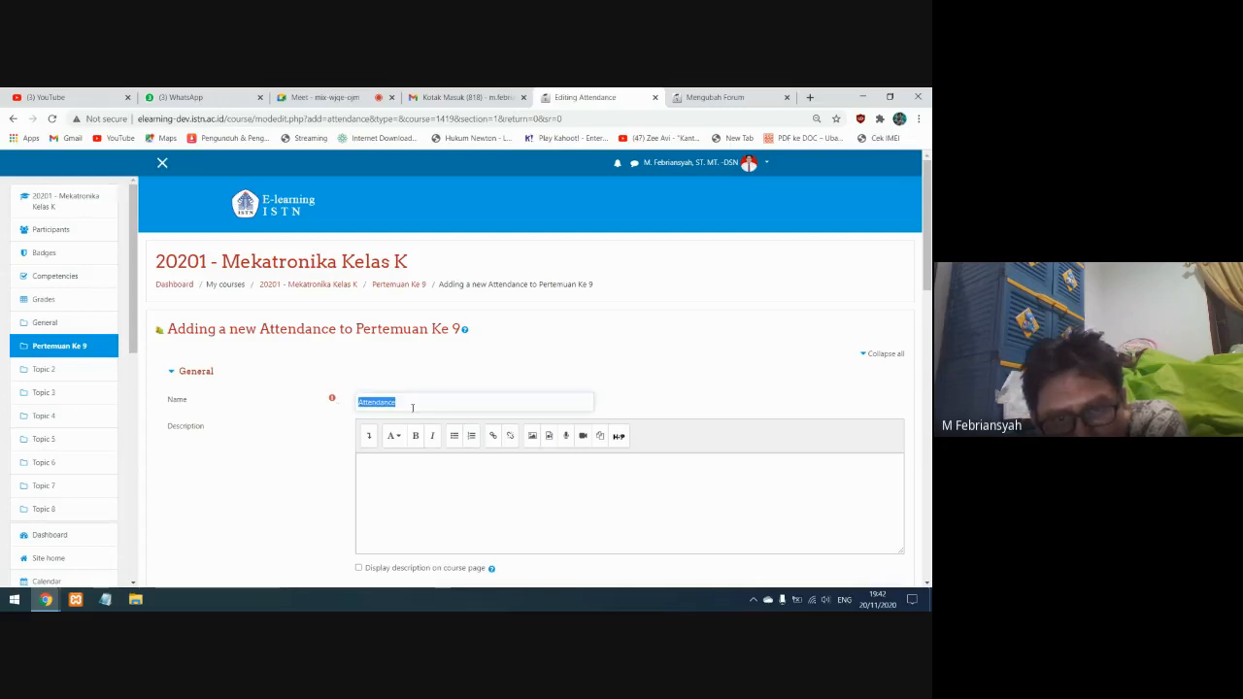
left_click_drag(419, 405, 307, 402)
type("ABSENSI KULIAH")
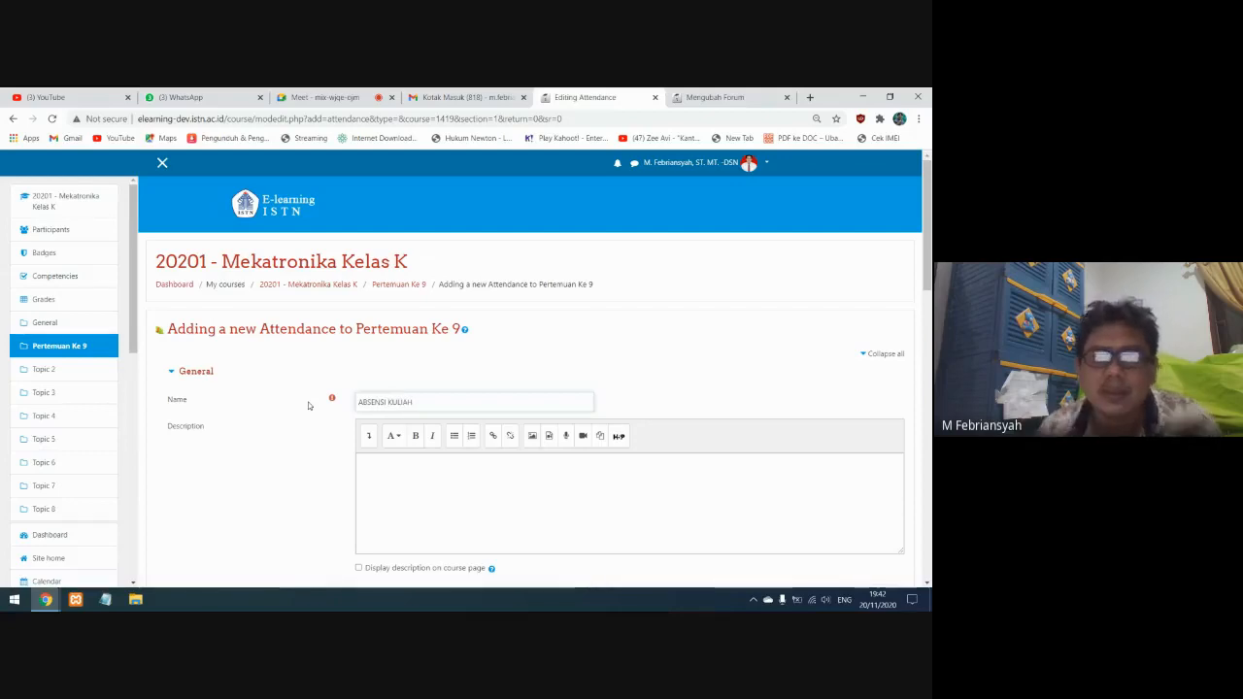
Set the attendance activity's completion tracking to "Students can manually mark the activity as completed", leaving the description empty
scroll(394, 353, "down", 2)
left_click(396, 353)
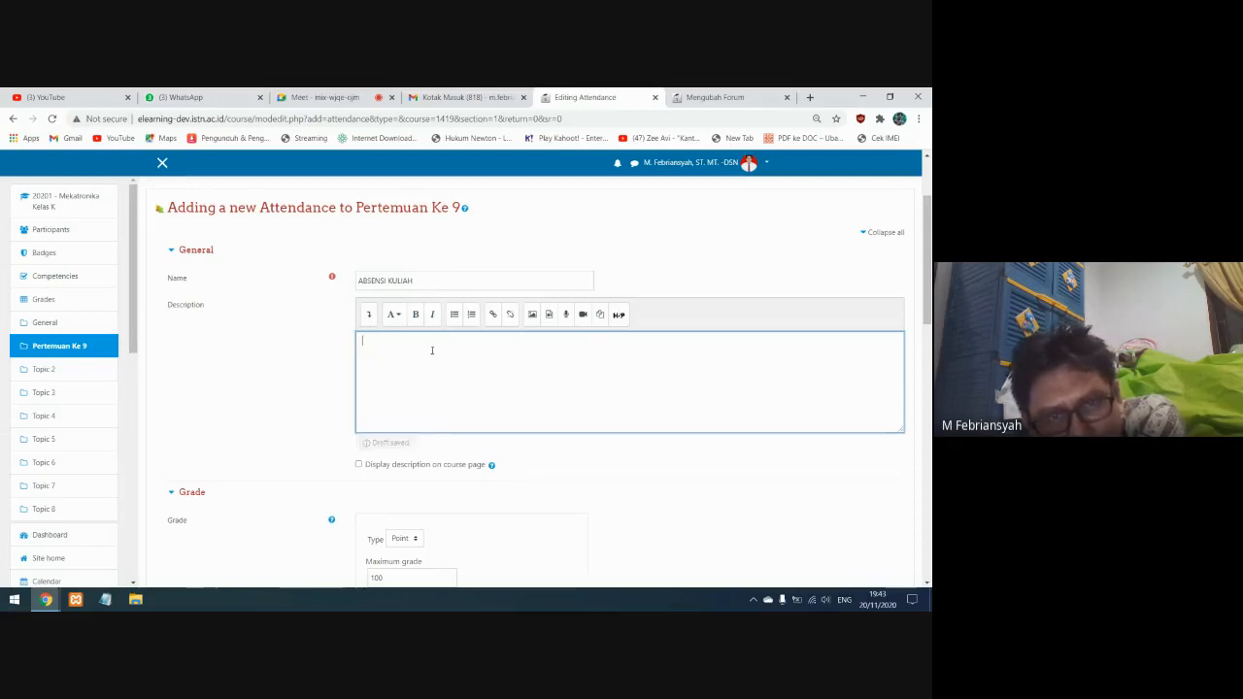
scroll(402, 418, "down", 1)
scroll(403, 325, "down", 3)
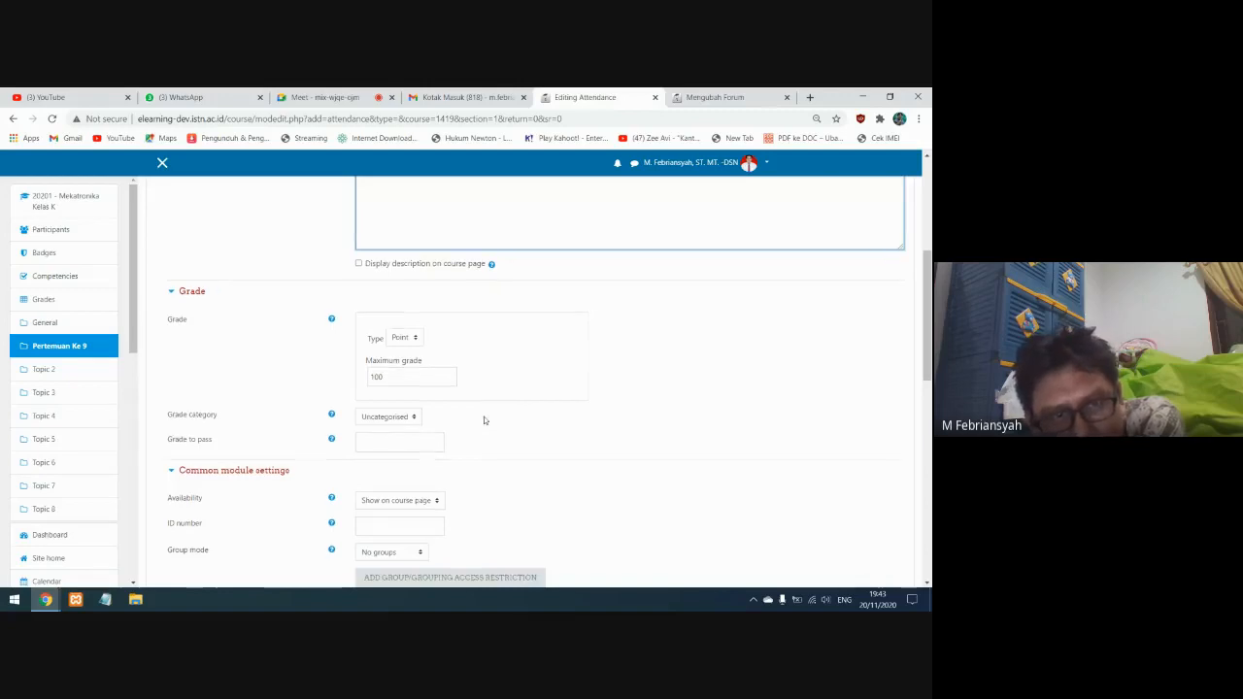
scroll(484, 416, "down", 2)
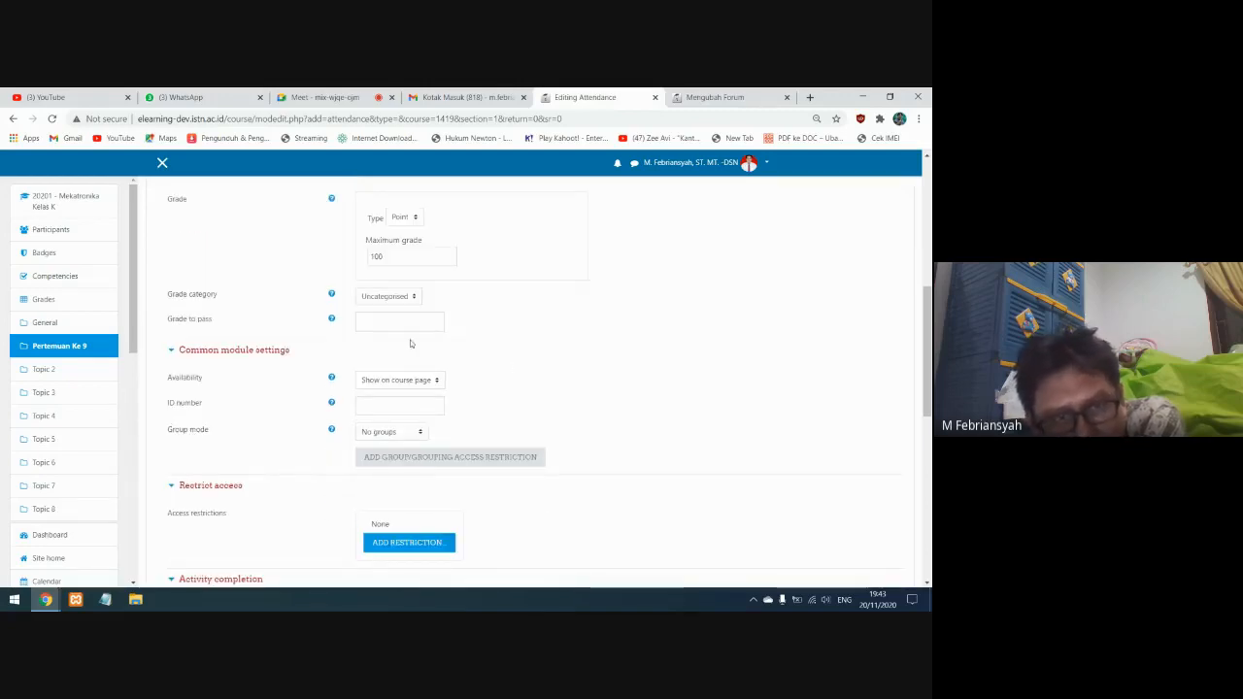
scroll(476, 451, "down", 2)
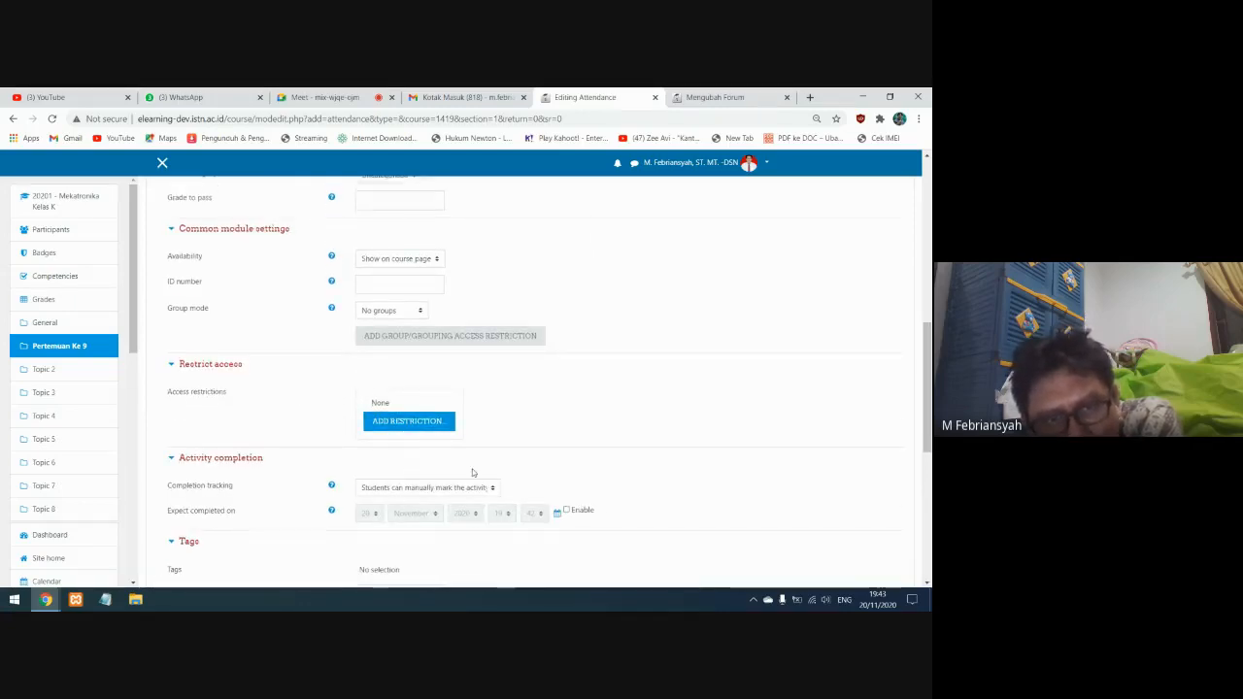
scroll(321, 457, "down", 1)
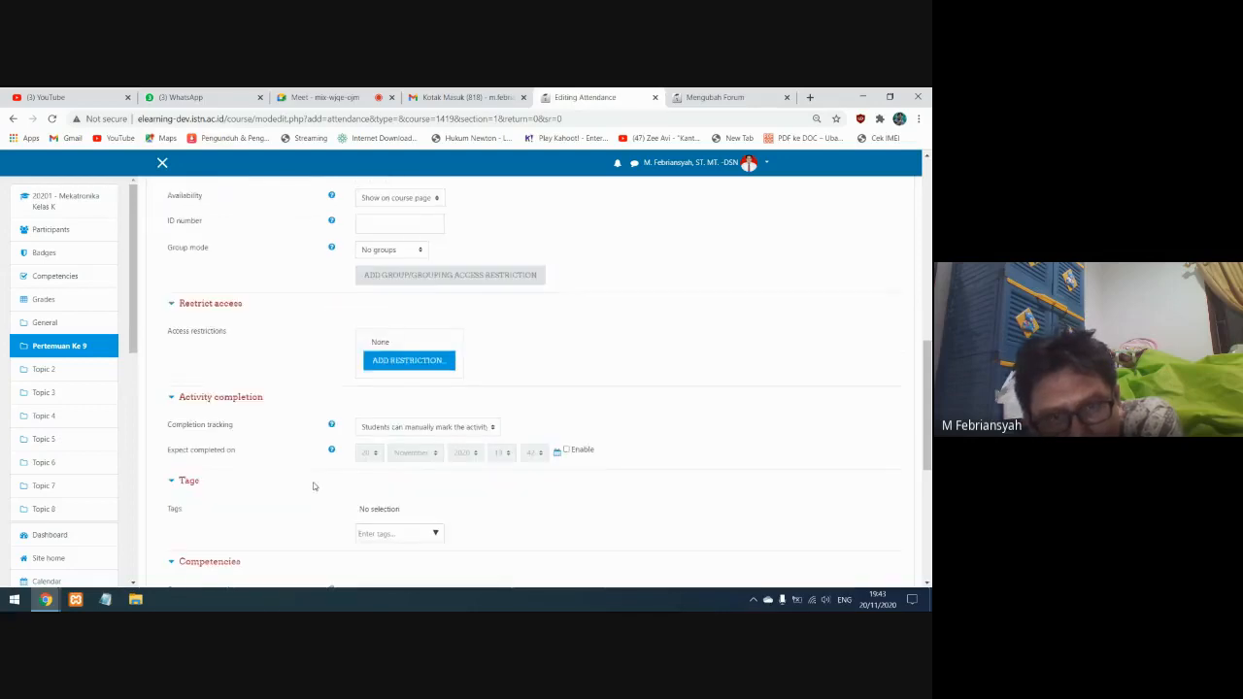
left_click(448, 430)
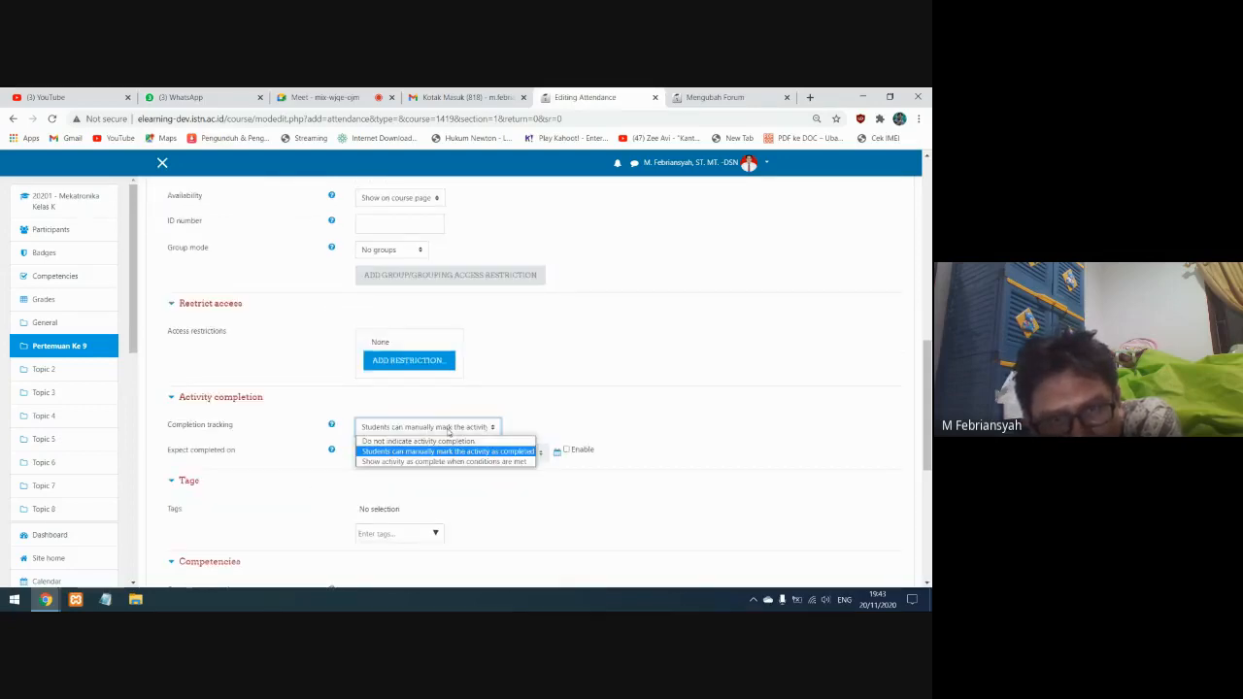
left_click(443, 452)
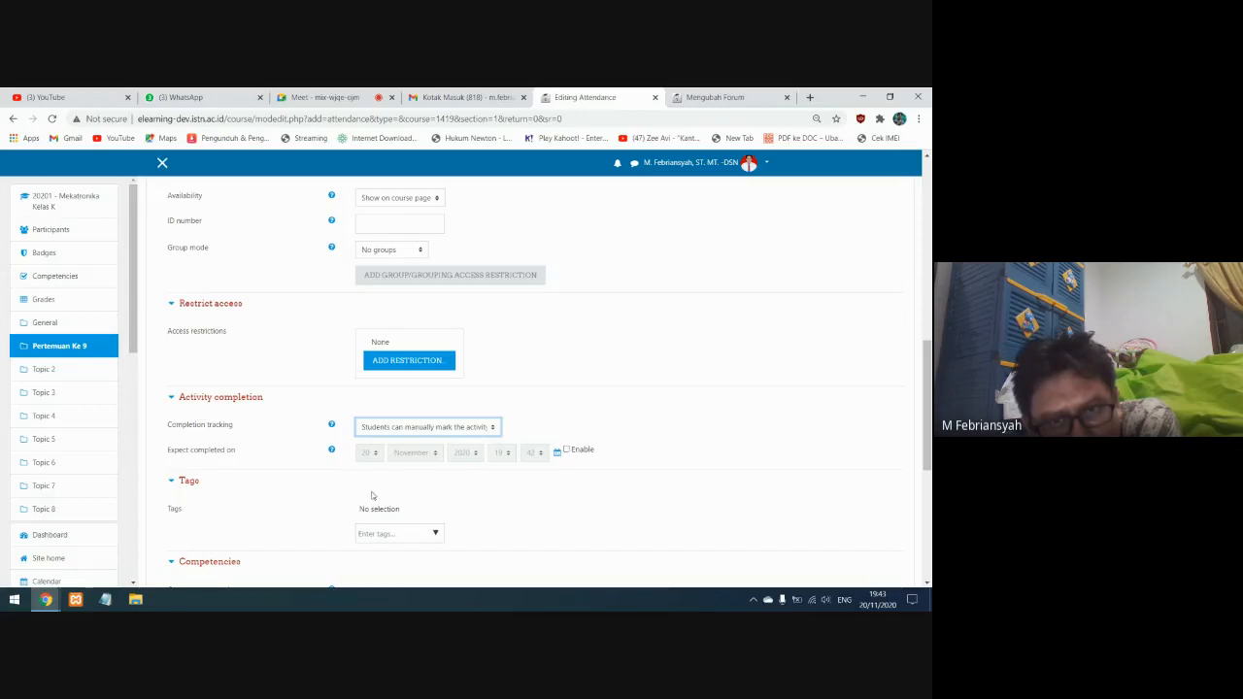
Check the remaining completion, tags, competencies and extra restrictions settings, and save and display the ABSENSI KULIAH activity
scroll(343, 485, "down", 3)
scroll(344, 485, "up", 2)
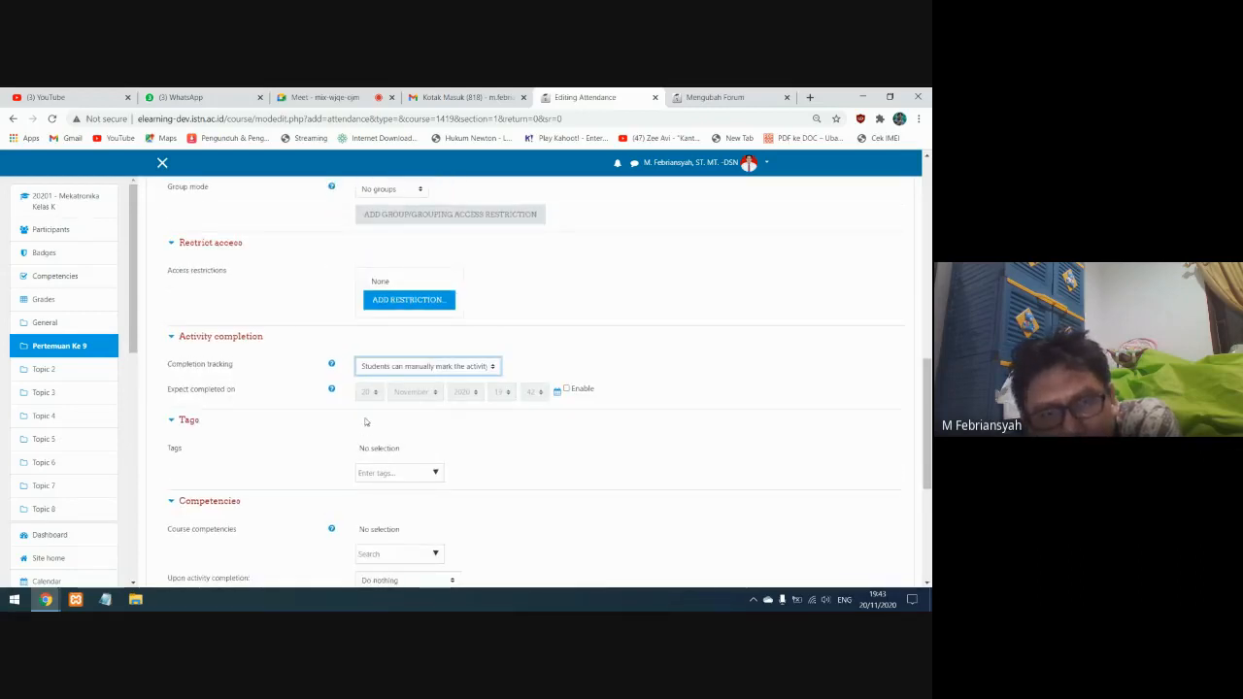
scroll(411, 428, "down", 1)
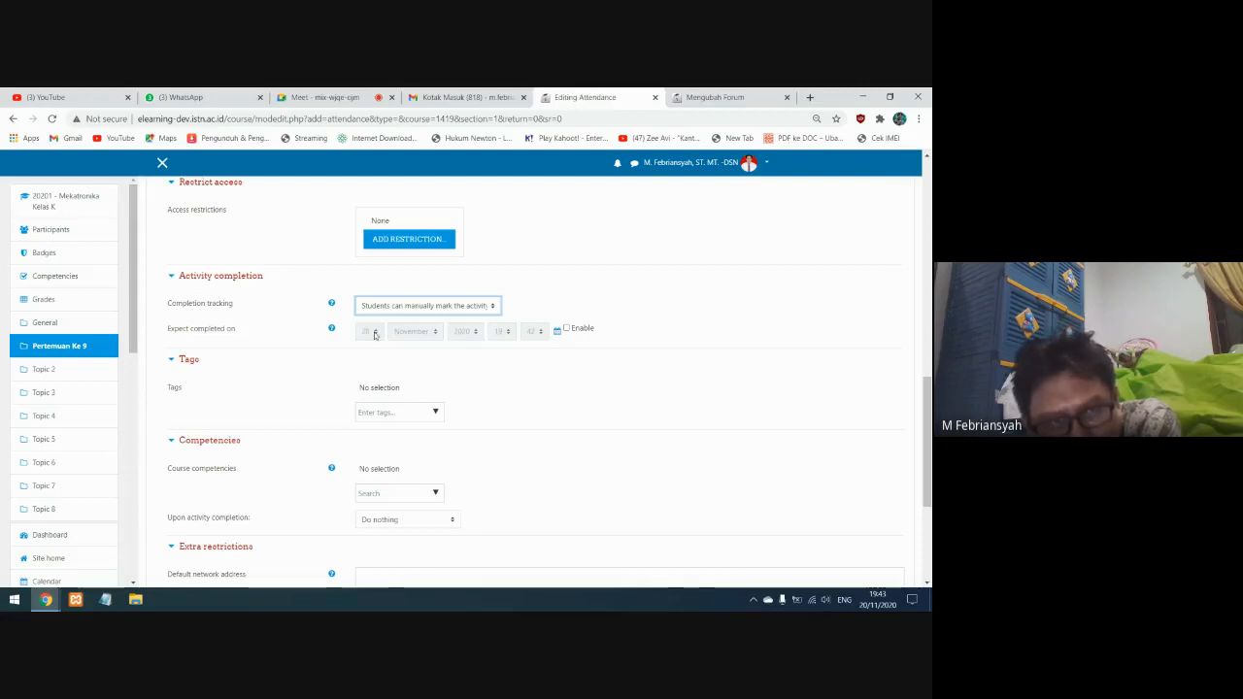
scroll(365, 387, "down", 2)
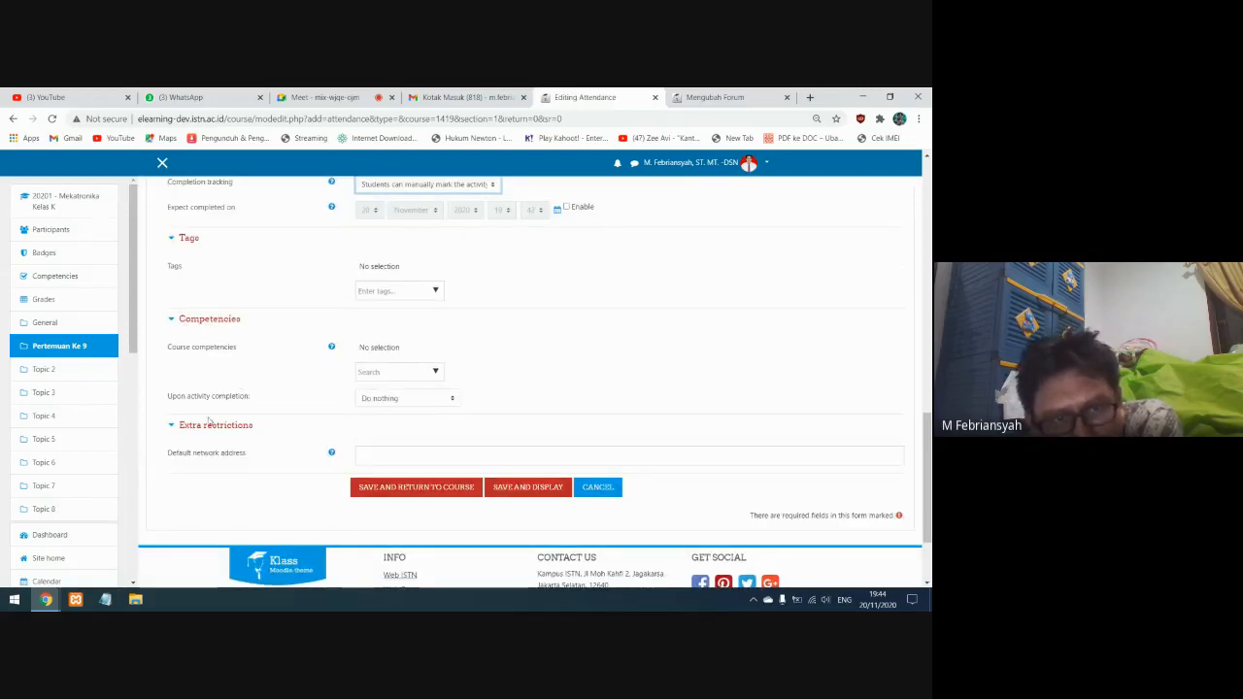
scroll(519, 411, "up", 15)
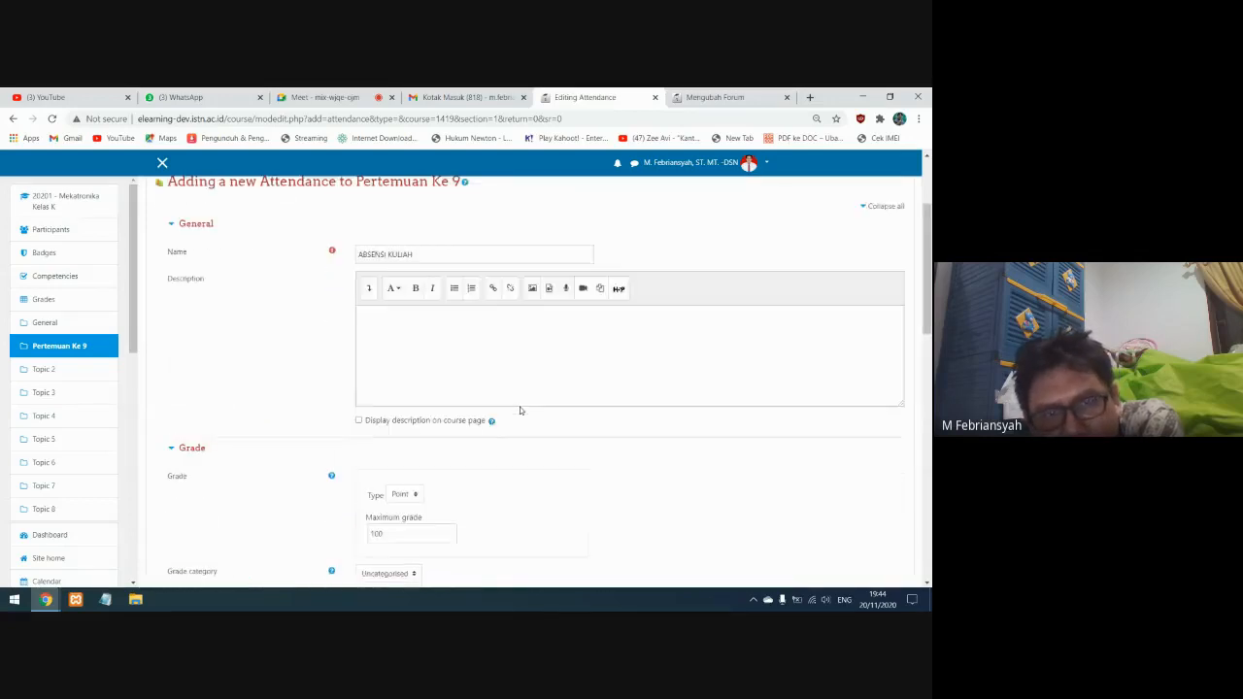
scroll(419, 428, "down", 5)
scroll(420, 427, "down", 10)
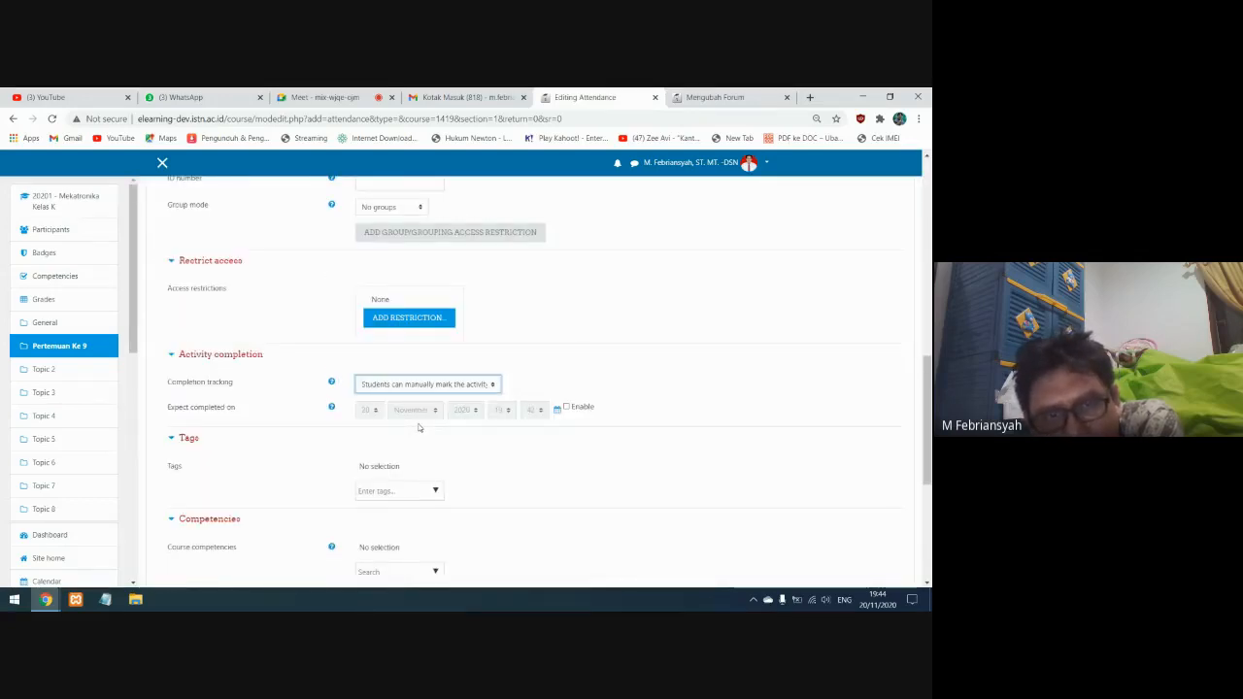
left_click(514, 450)
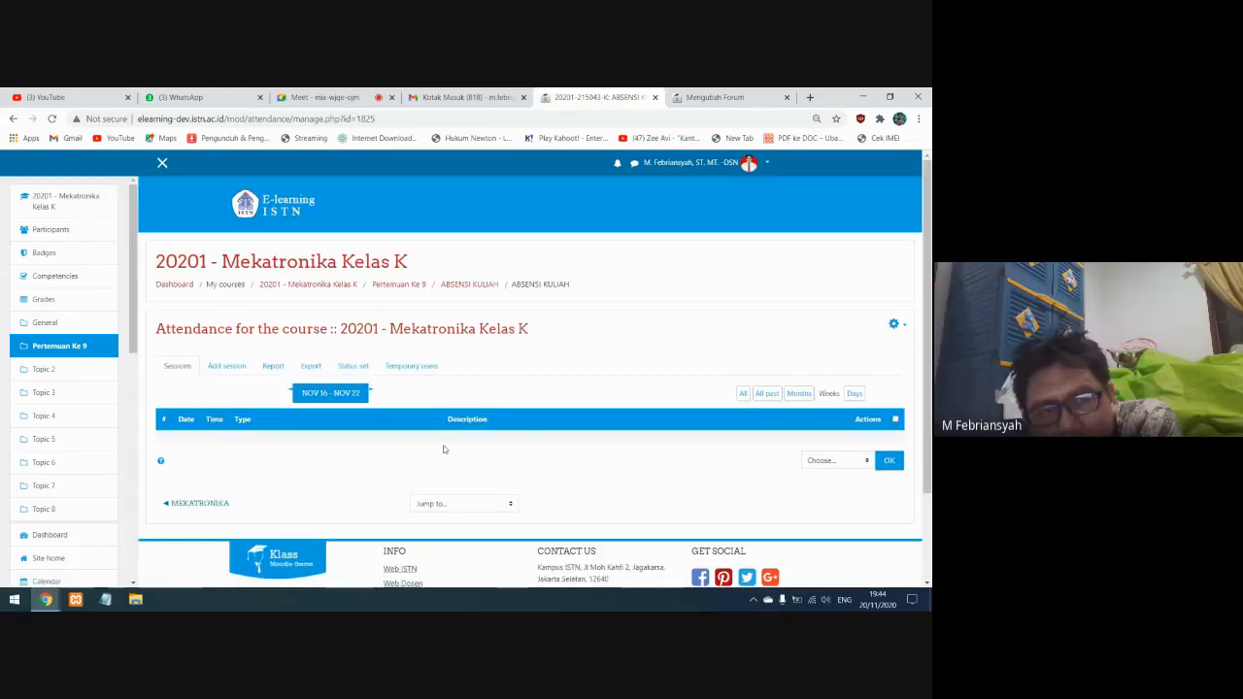
In the attendance status set, change the Present status to the description "HADIR" with acronym "H"
left_click(353, 373)
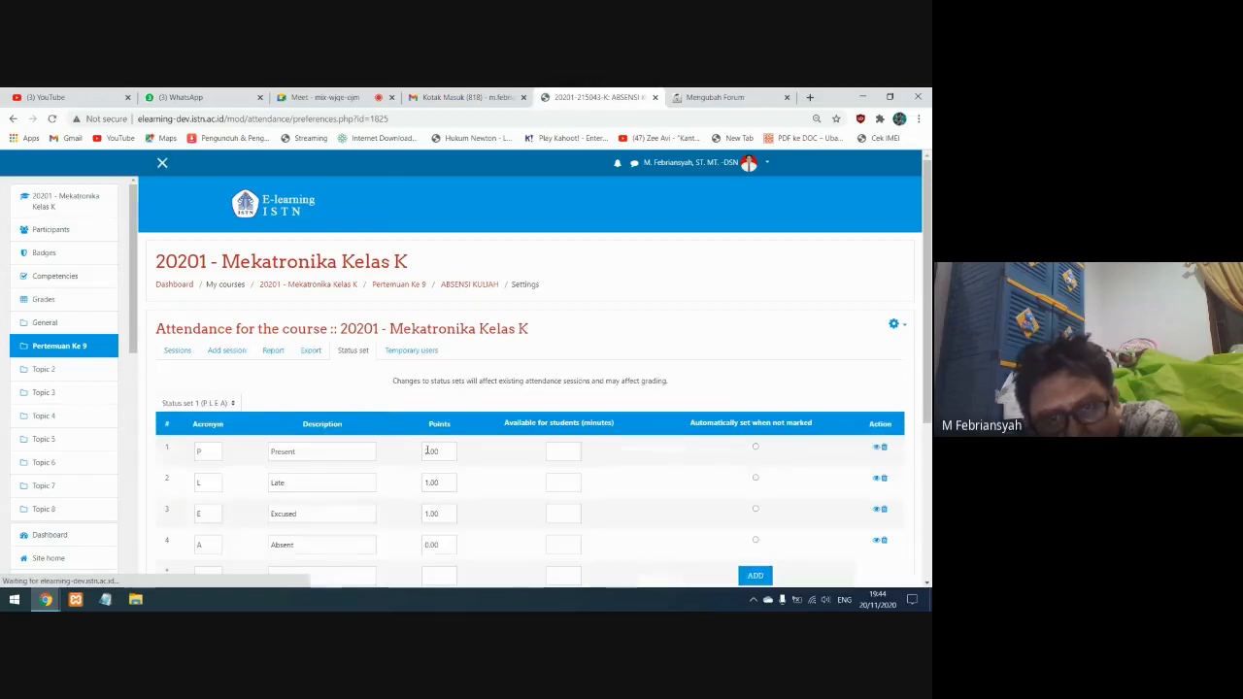
scroll(326, 316, "down", 2)
double_click(283, 330)
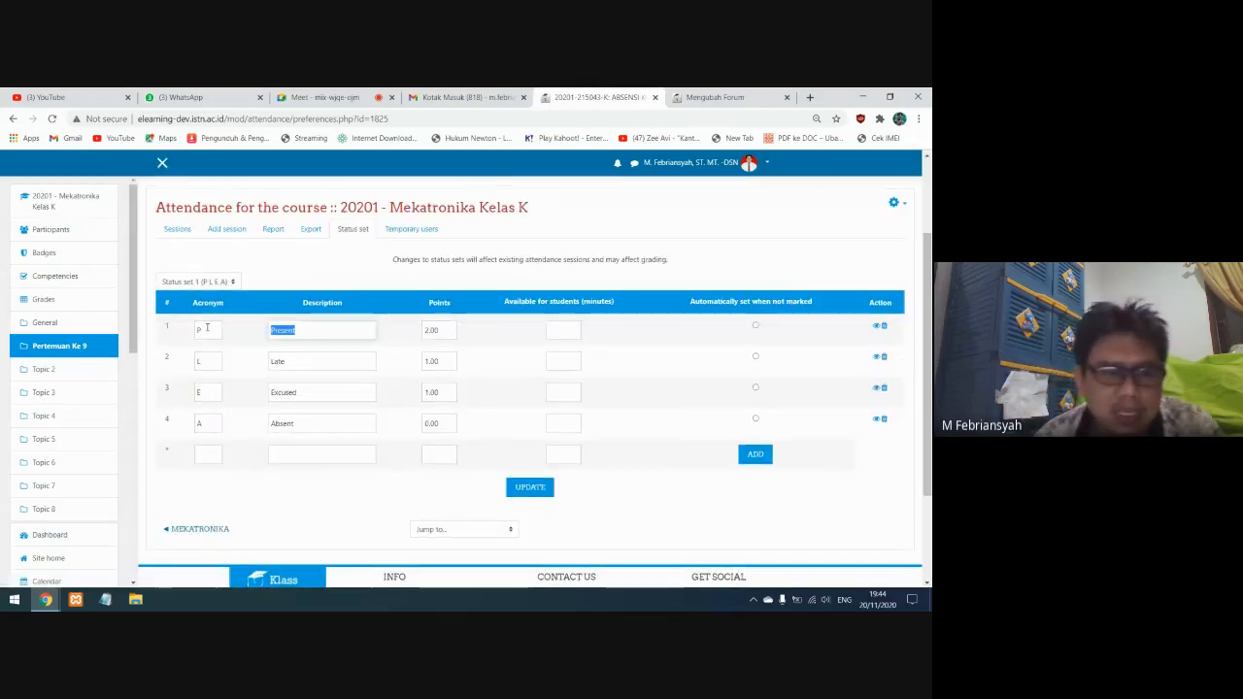
type("HADIR")
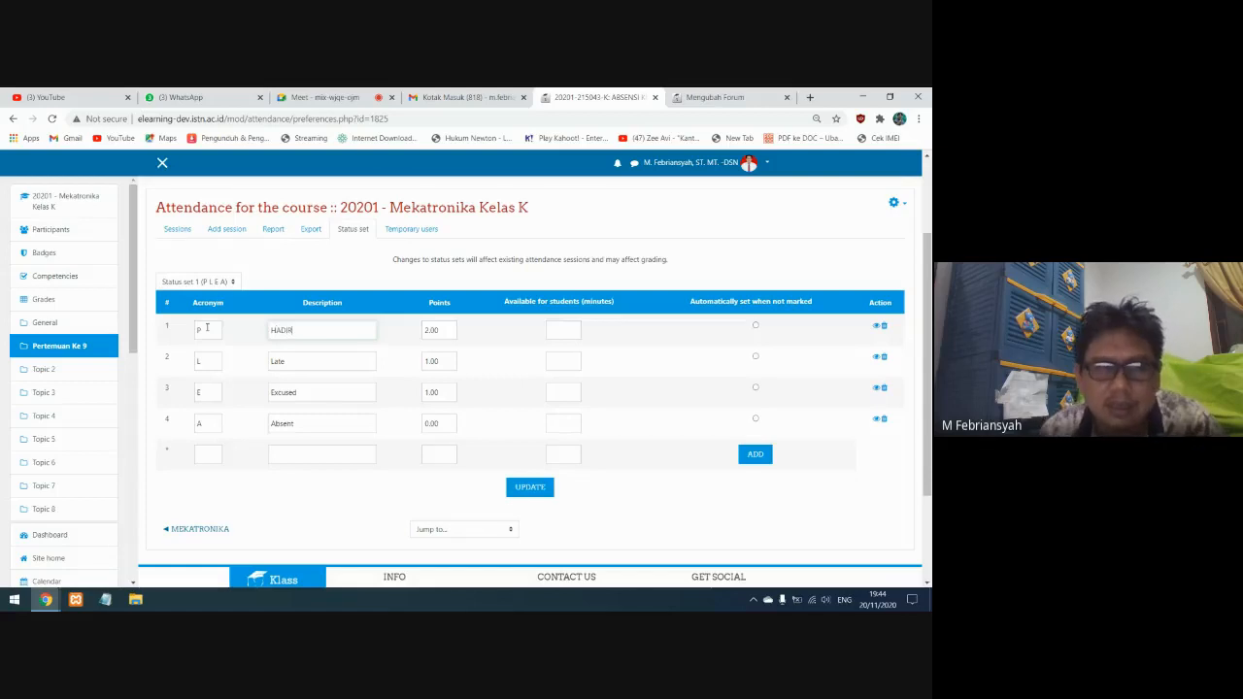
left_click_drag(207, 329, 190, 330)
type("H")
Change the Late status to the description "TERLAMBAT" with acronym "T"
left_click_drag(288, 361, 236, 364)
type("TERLAMBAT")
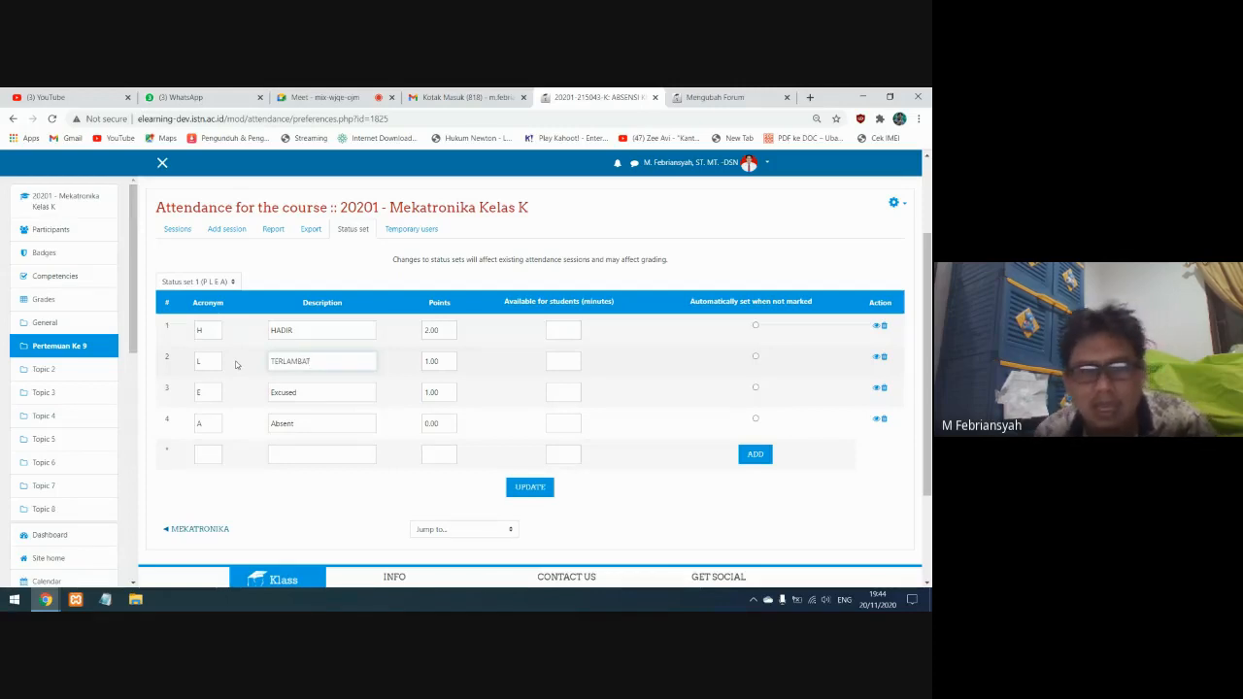
left_click_drag(212, 361, 183, 369)
type("T")
Change the Excused status to the description "IZIN" with acronym "I"
left_click_drag(306, 394, 247, 398)
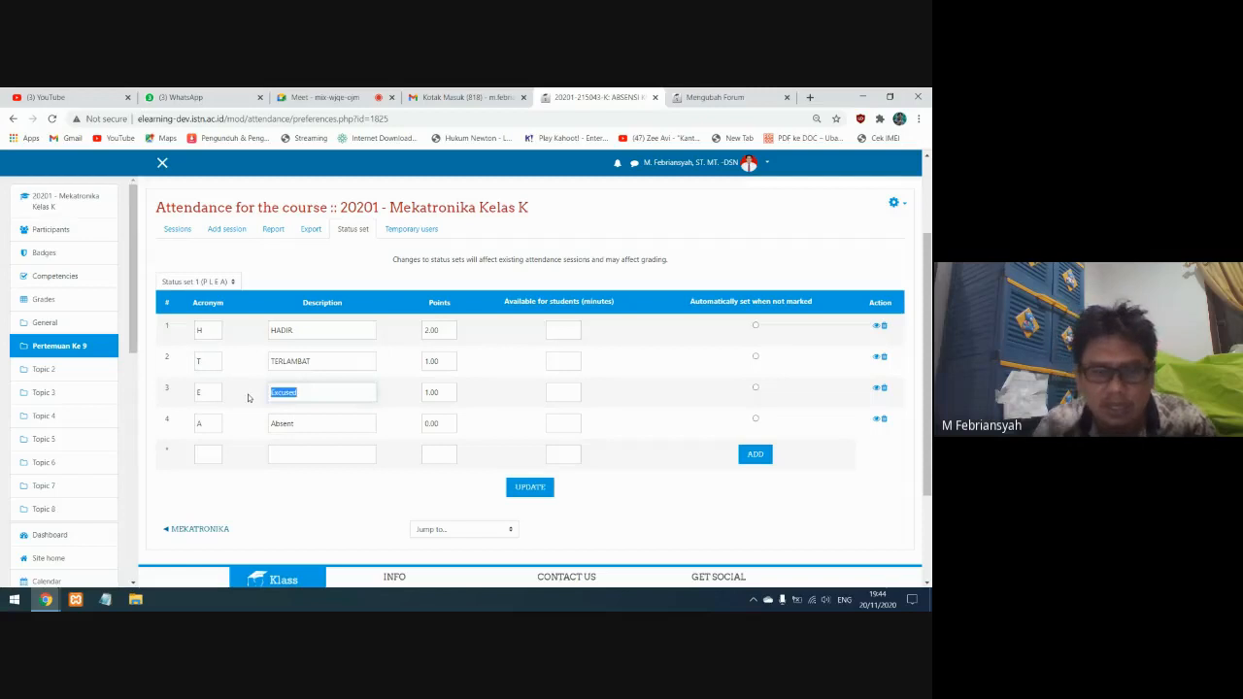
key("BackSpace")
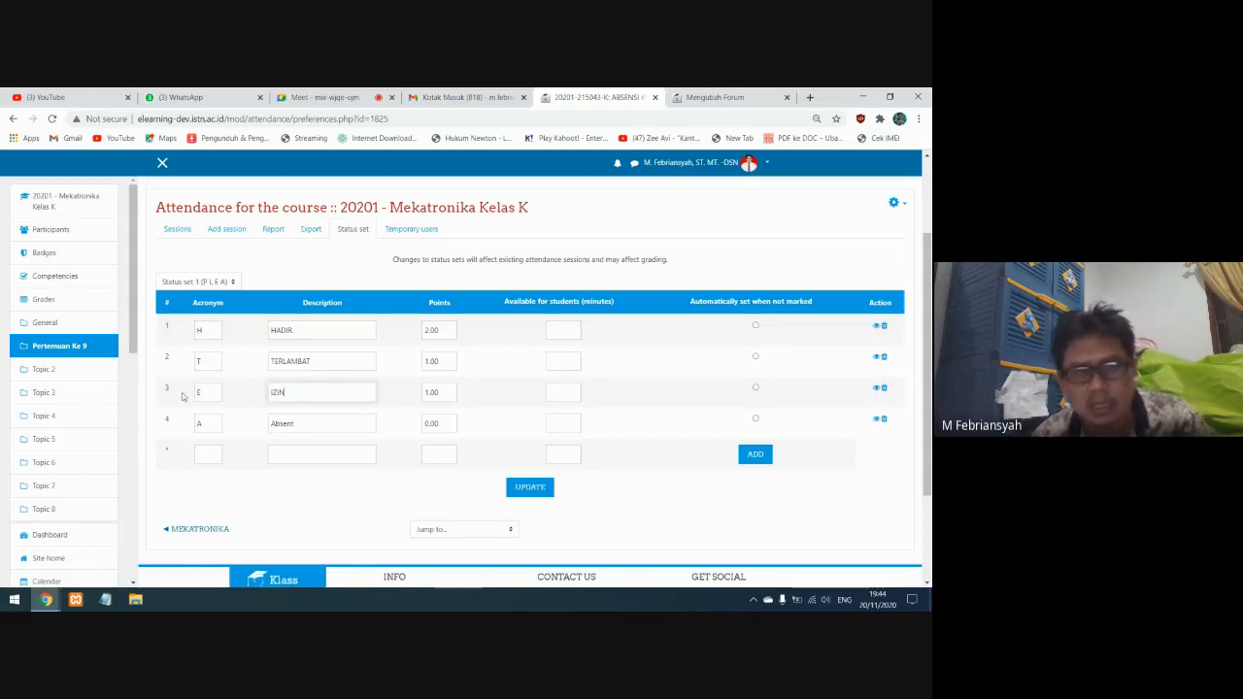
left_click_drag(210, 392, 179, 398)
key("BackSpace")
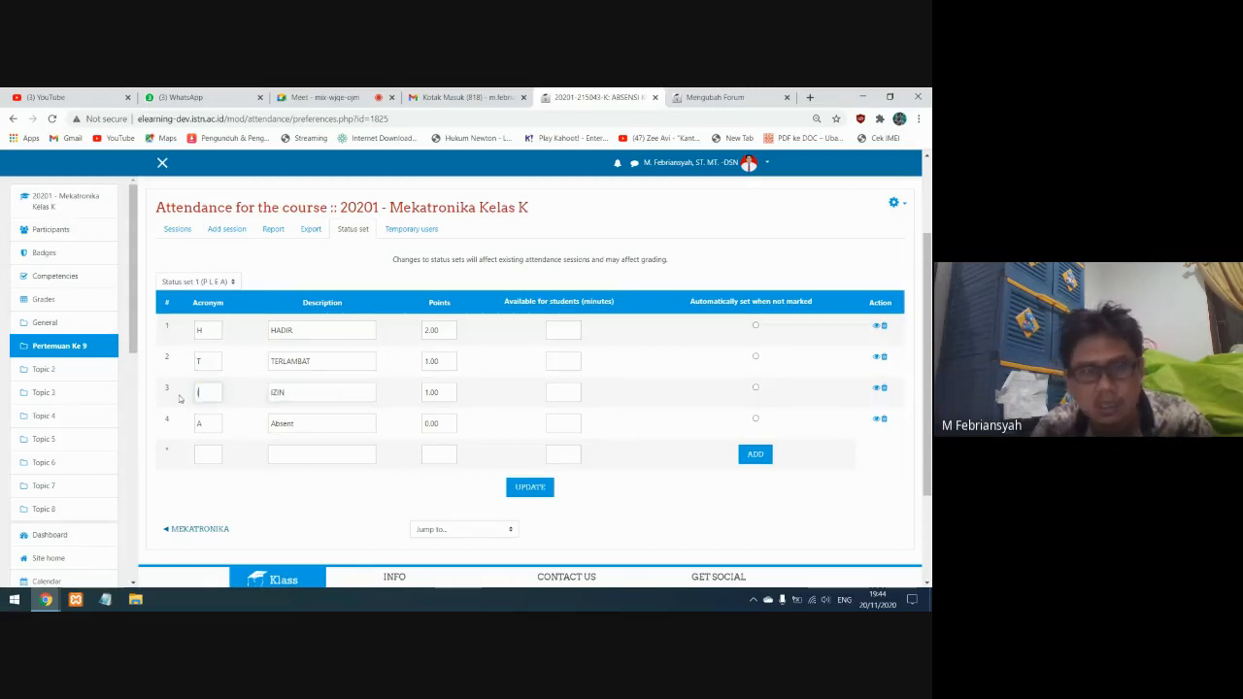
type("I")
Change the Absent status's description to "ALPHA" and update the status set
left_click_drag(299, 424, 257, 426)
type("ALPHA")
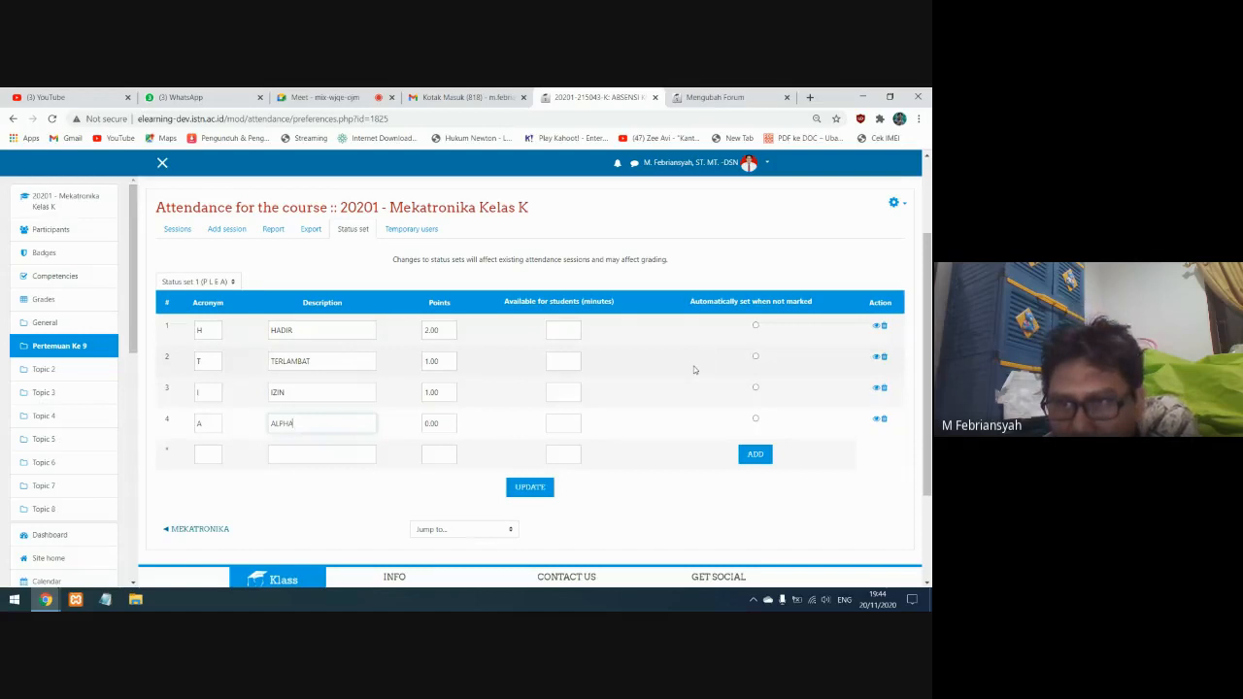
left_click(529, 487)
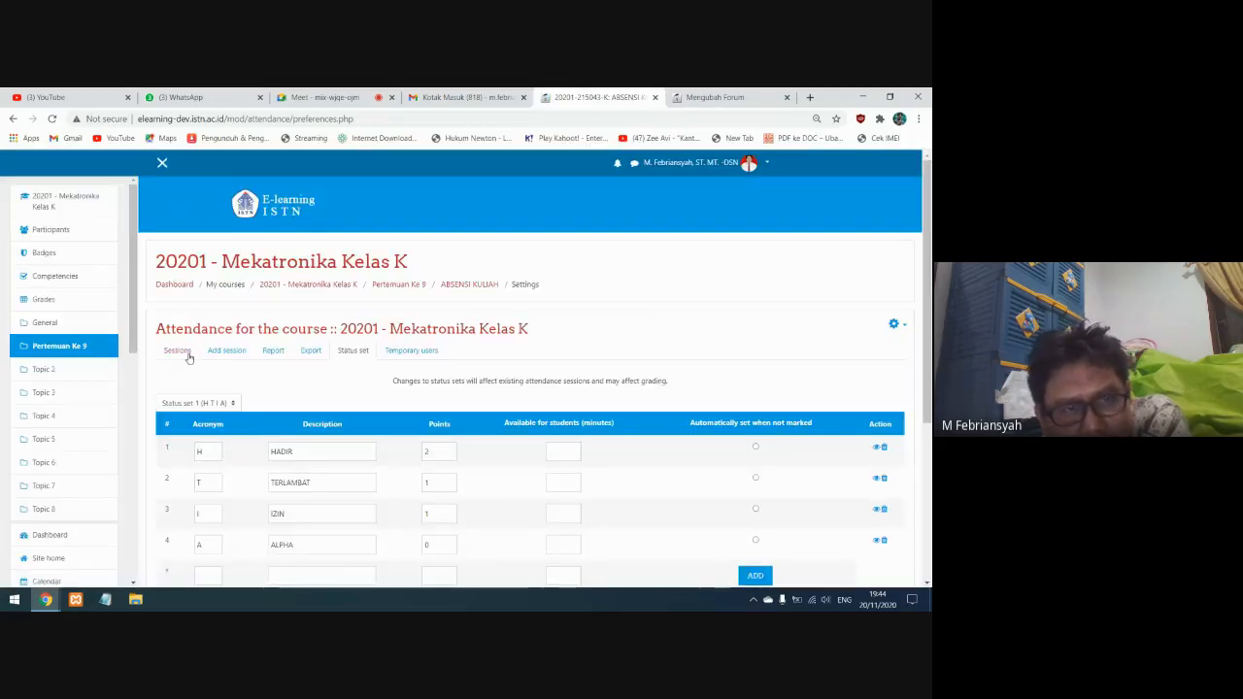
Start adding an attendance session with all its settings expanded, and set its time from 19:30 to 21:00
left_click(177, 350)
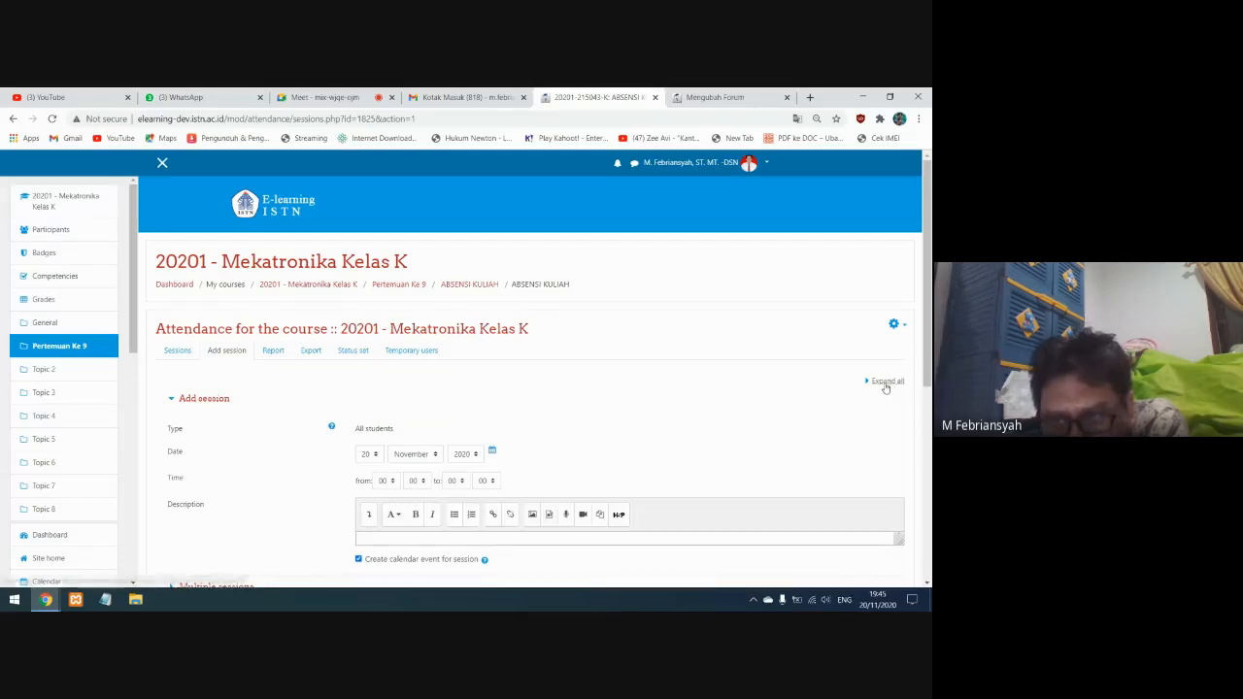
left_click(886, 383)
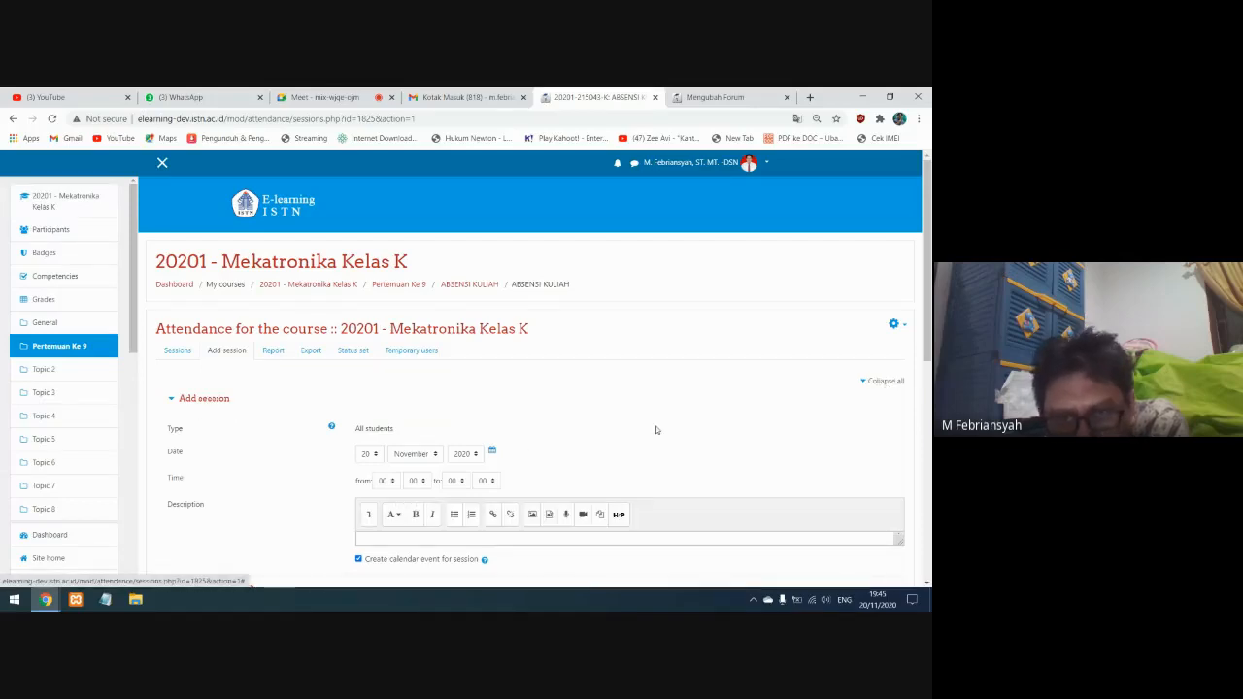
scroll(647, 420, "down", 2)
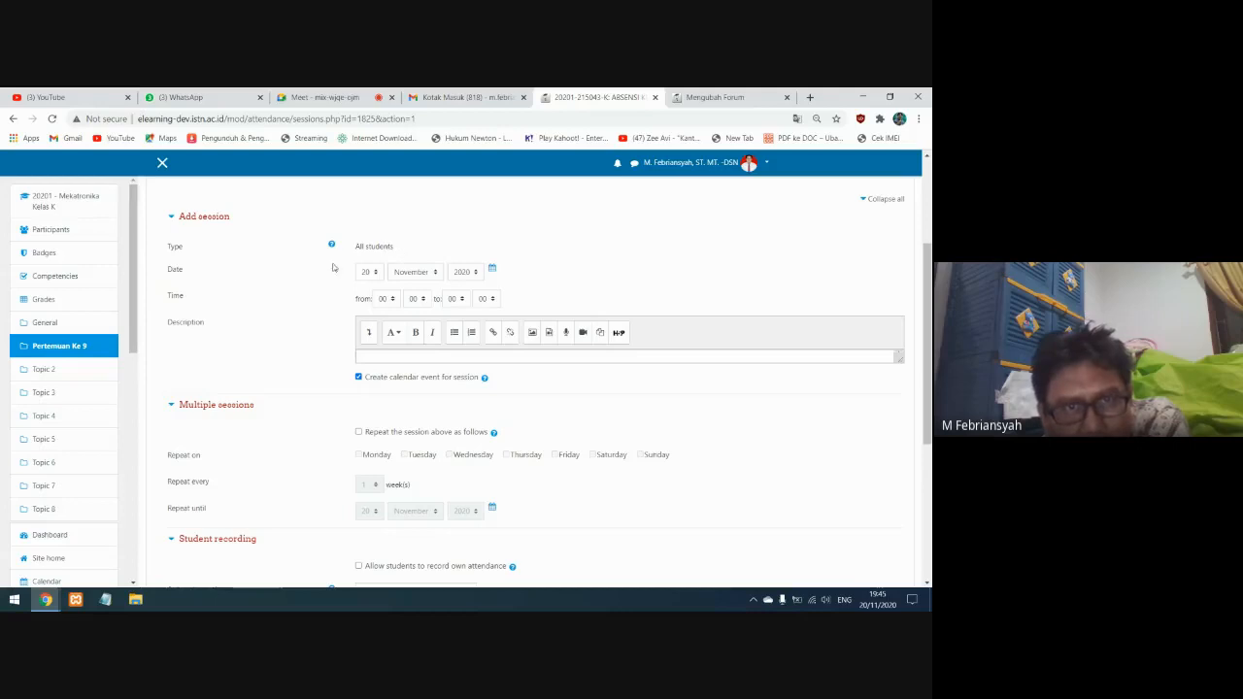
left_click(388, 299)
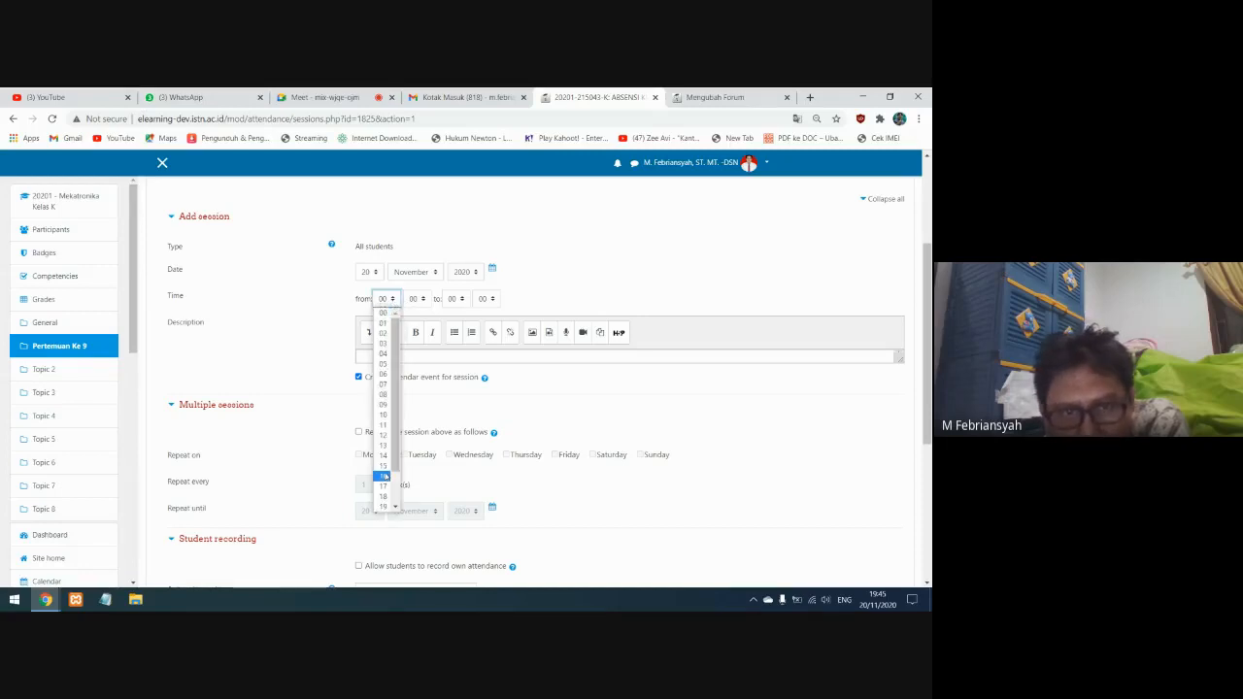
left_click(382, 476)
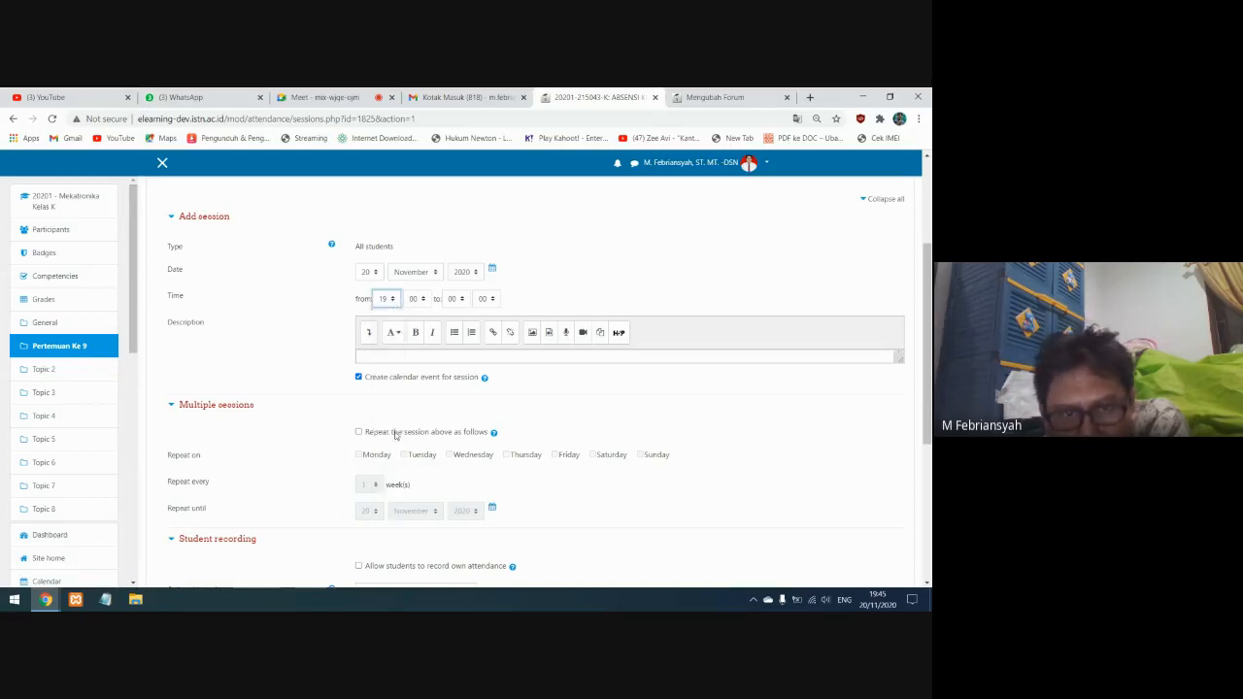
left_click(421, 300)
left_click(418, 382)
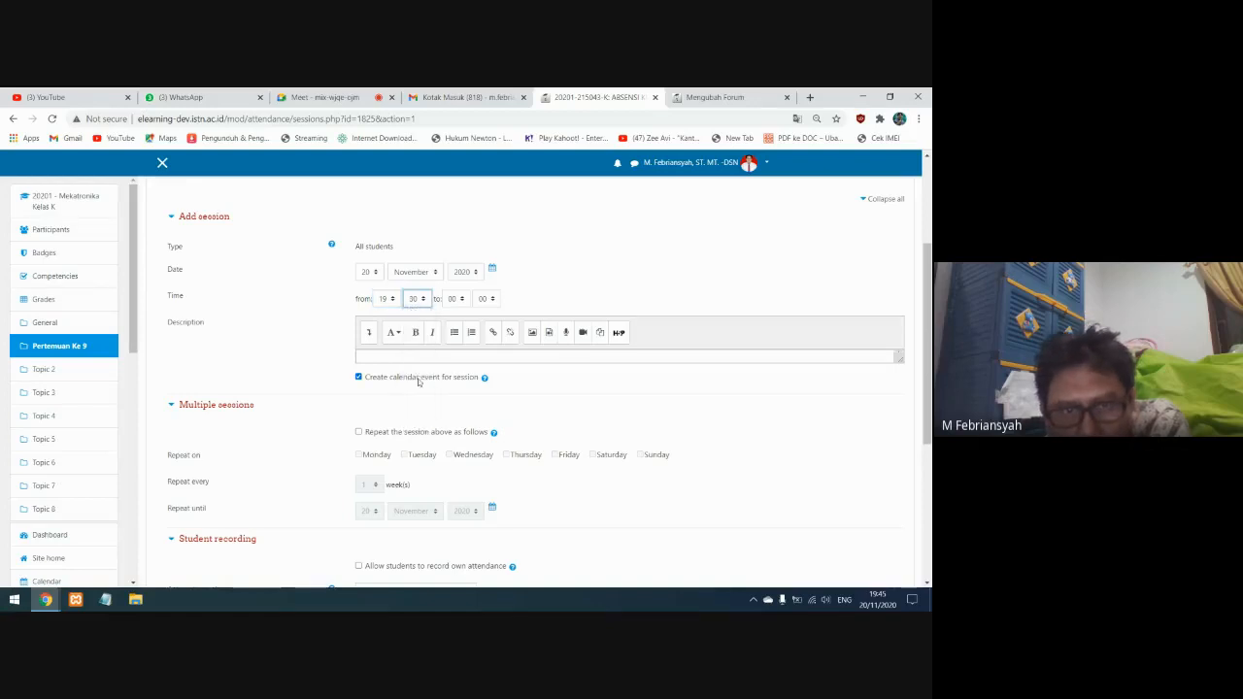
left_click(462, 300)
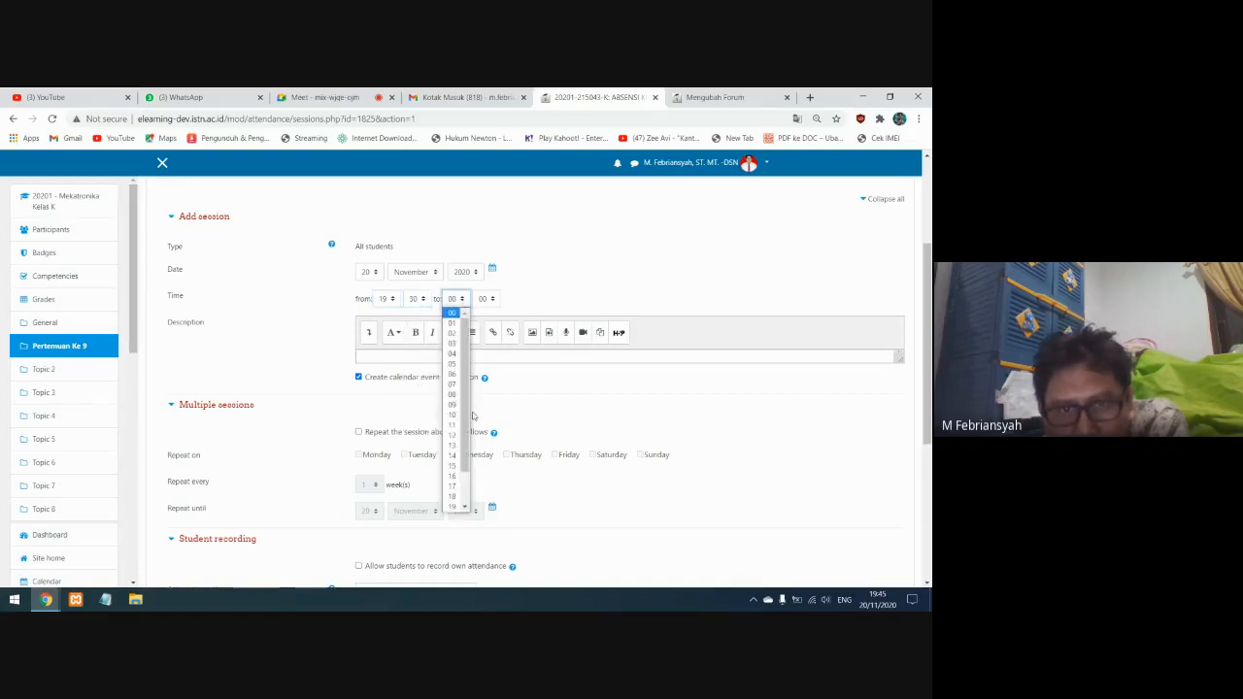
scroll(466, 437, "down", 2)
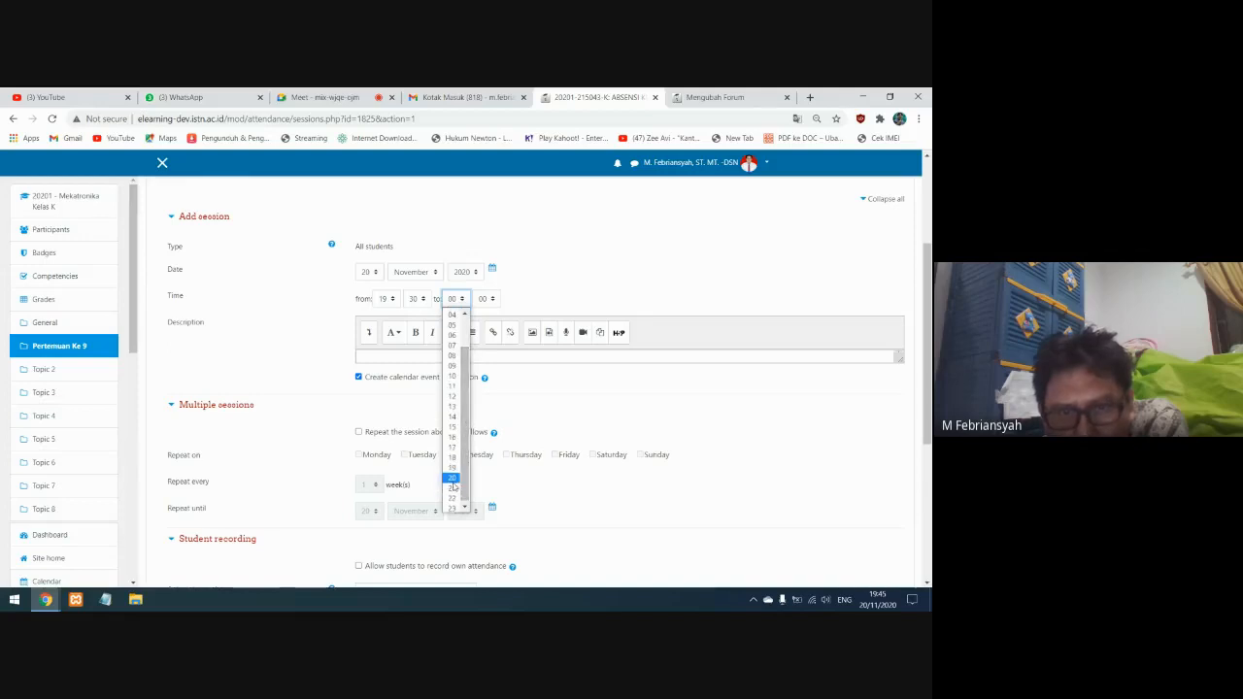
left_click(451, 488)
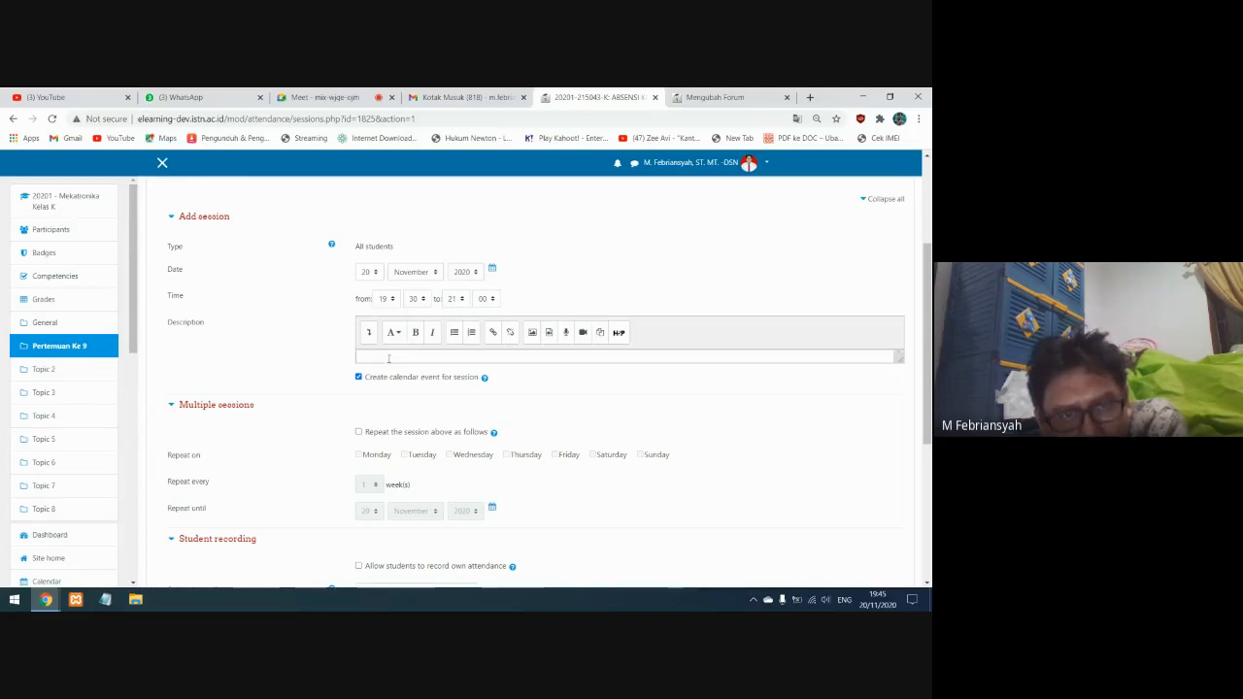
Allow students to record their own attendance for the session and reveal the additional student recording options
scroll(385, 377, "down", 1)
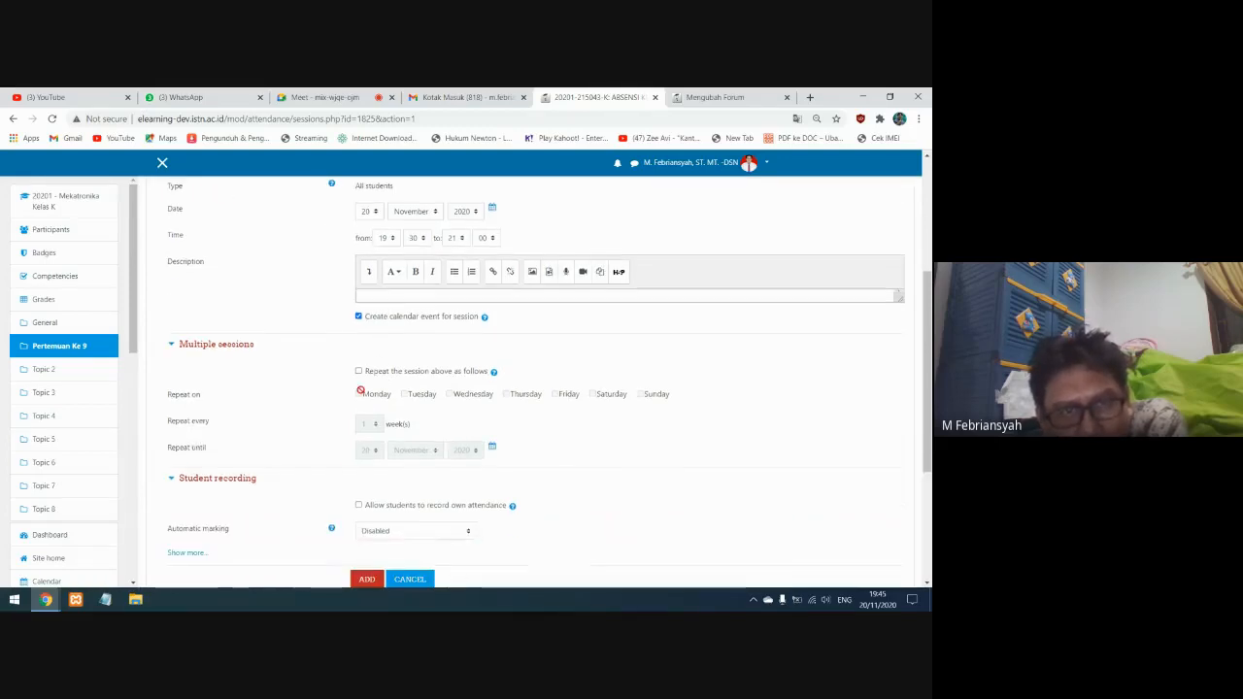
scroll(360, 390, "down", 1)
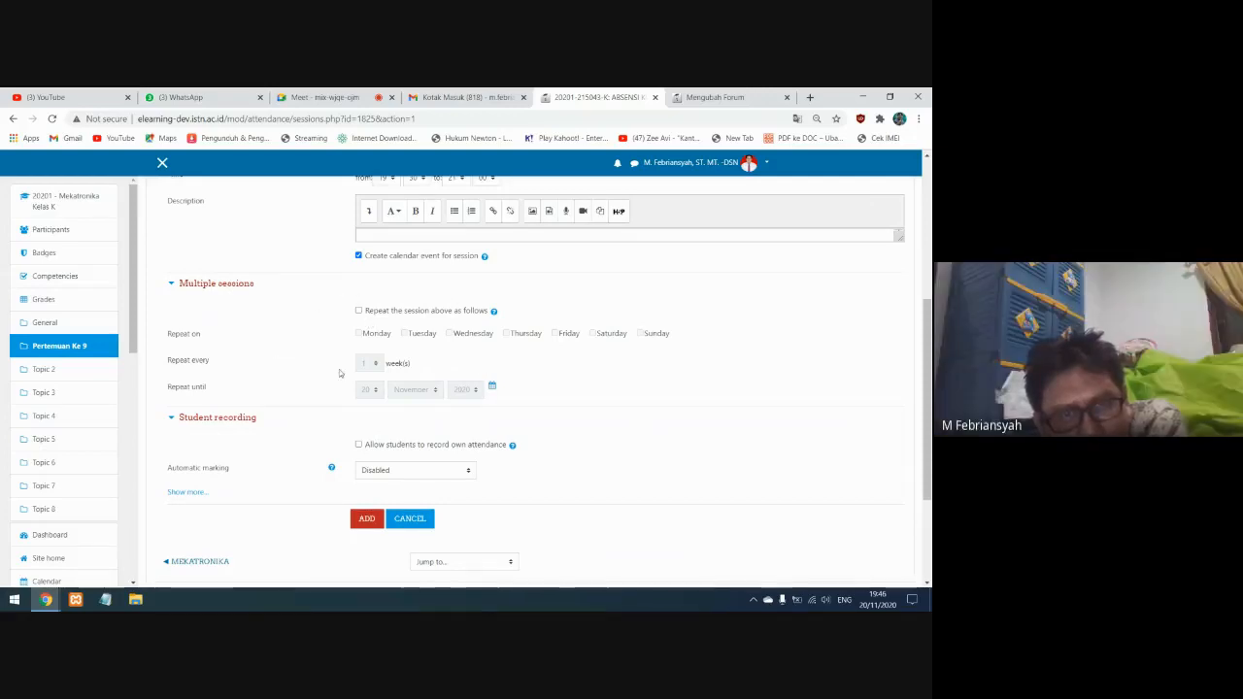
scroll(339, 372, "up", 2)
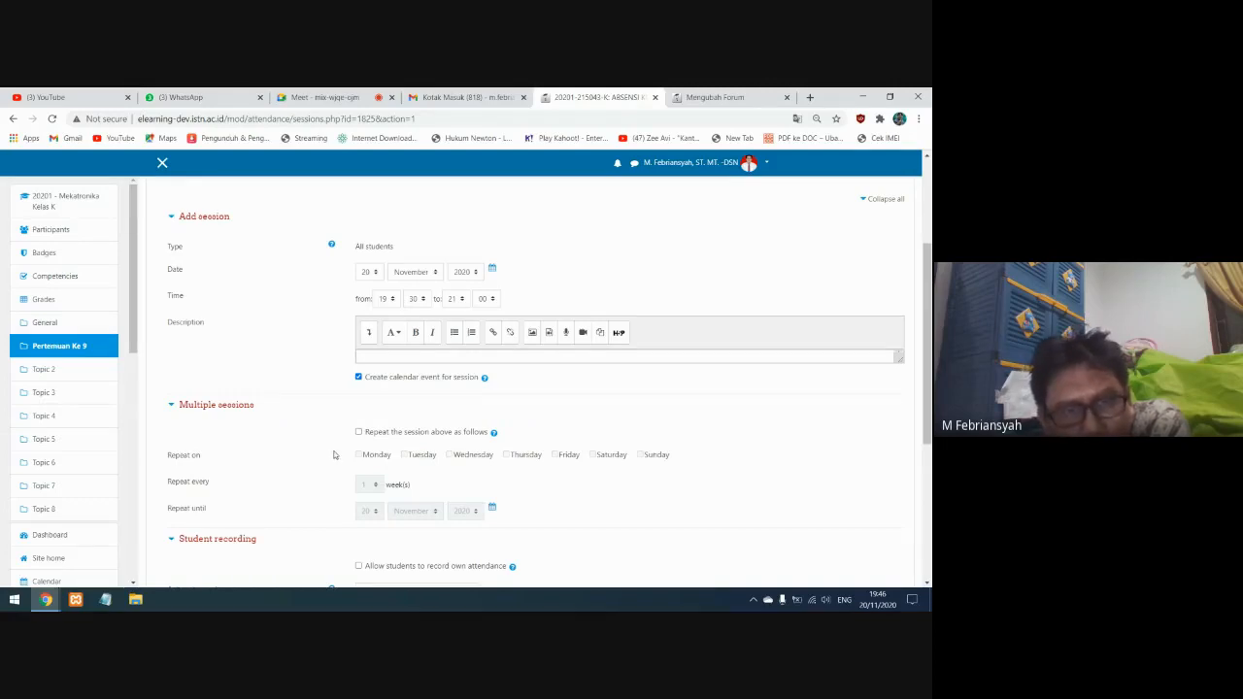
scroll(333, 455, "down", 2)
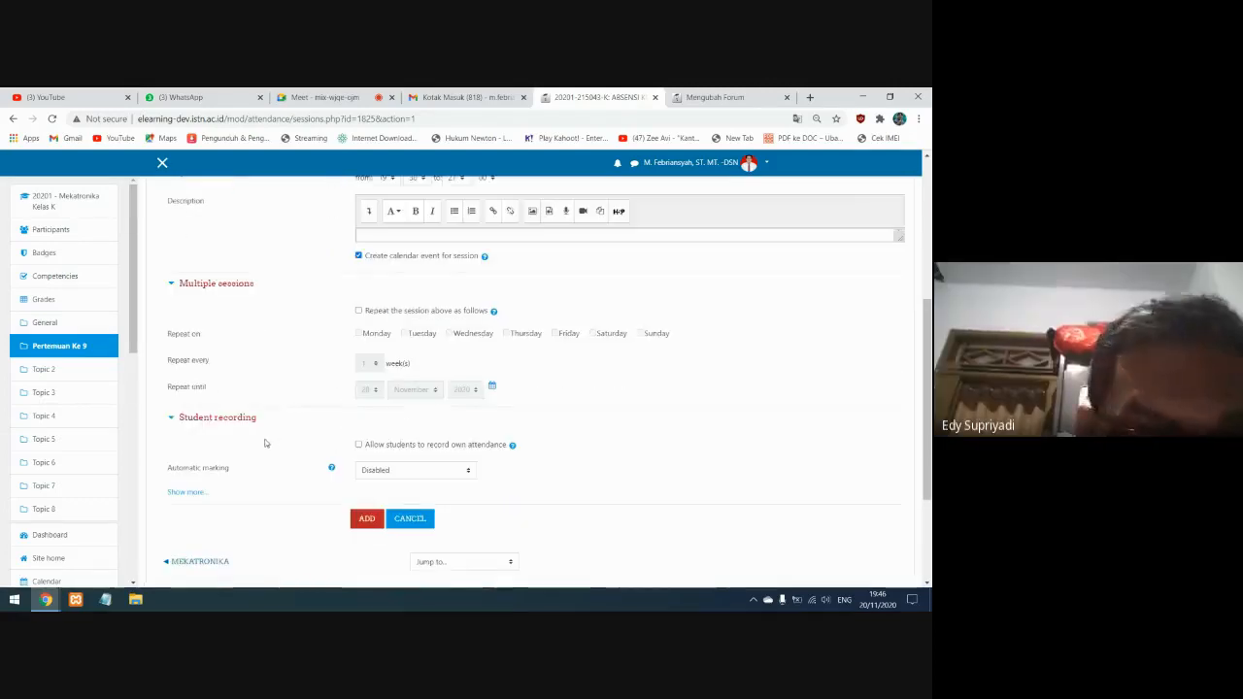
scroll(266, 444, "down", 1)
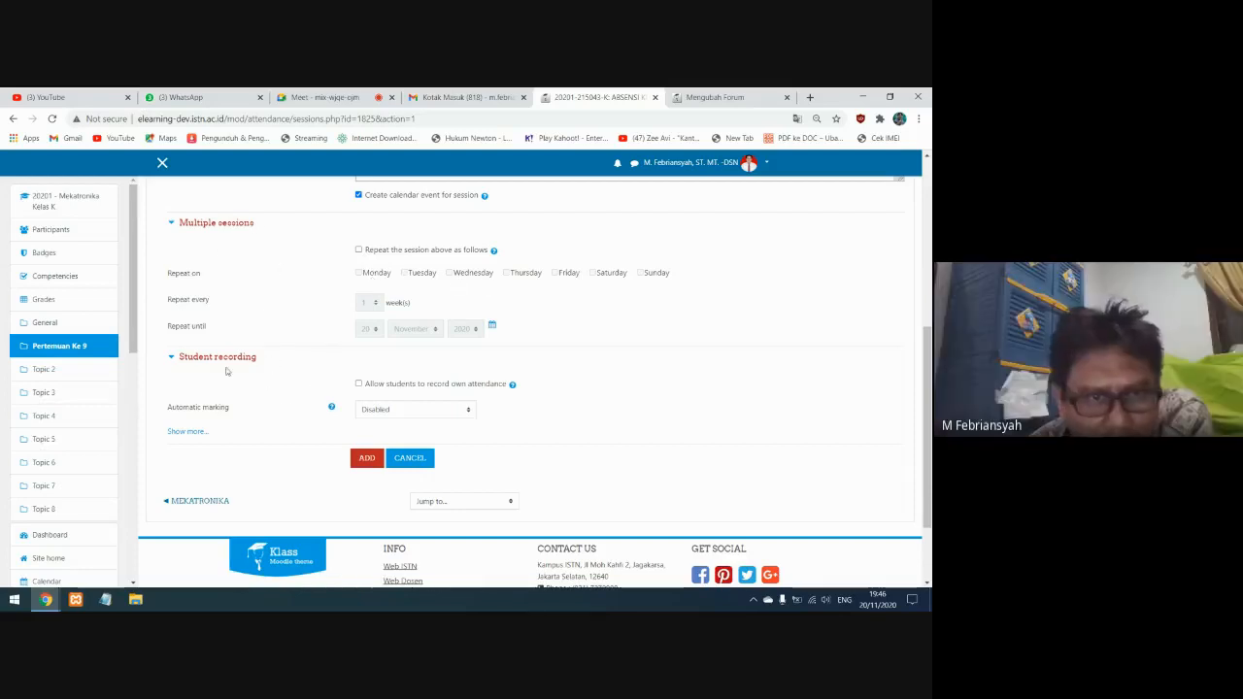
left_click(358, 384)
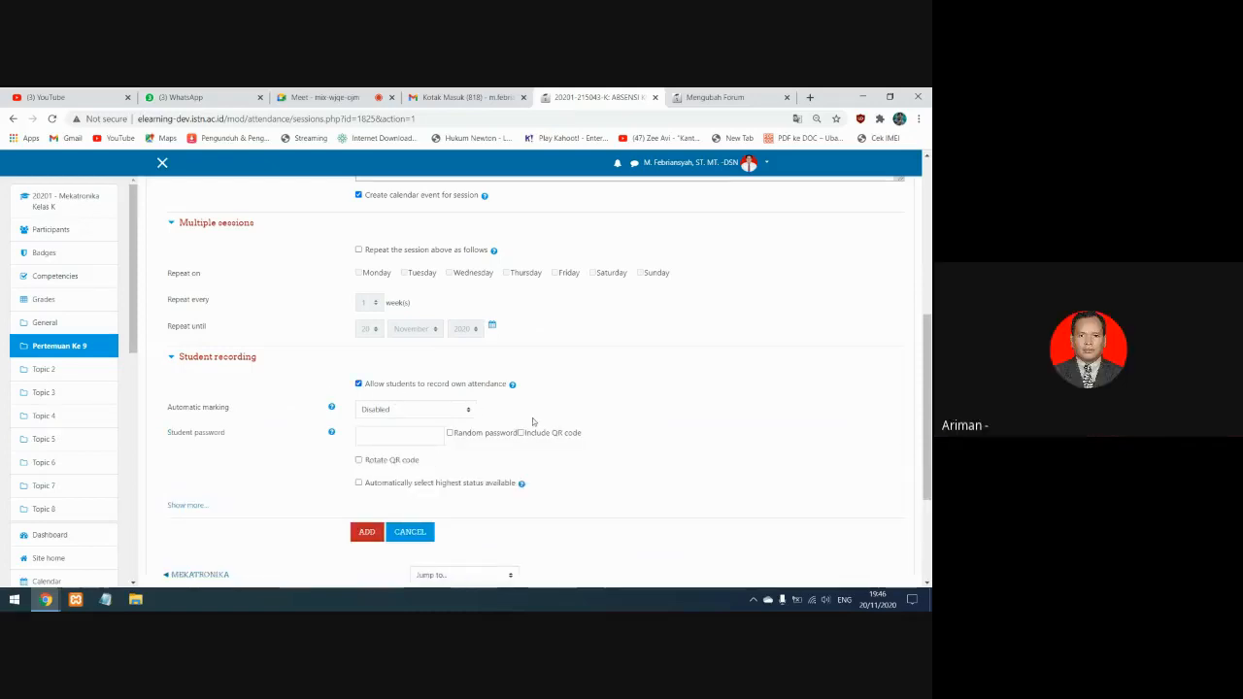
scroll(536, 423, "down", 2)
scroll(529, 436, "up", 2)
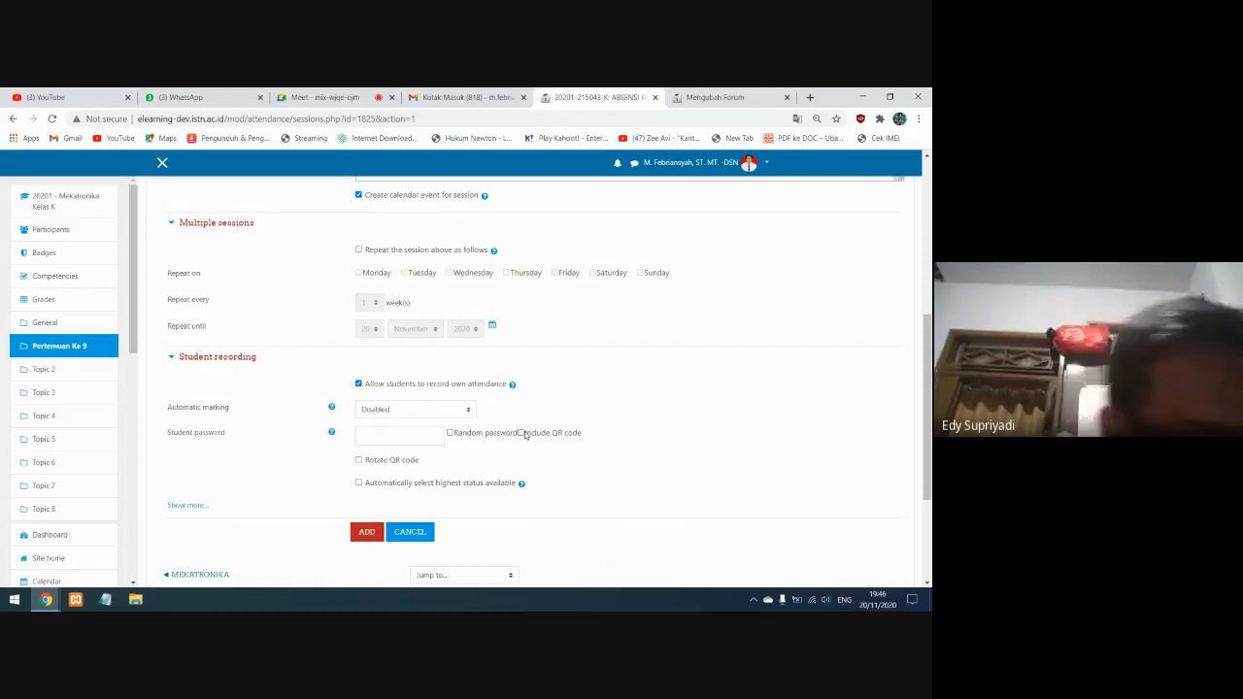
left_click(181, 506)
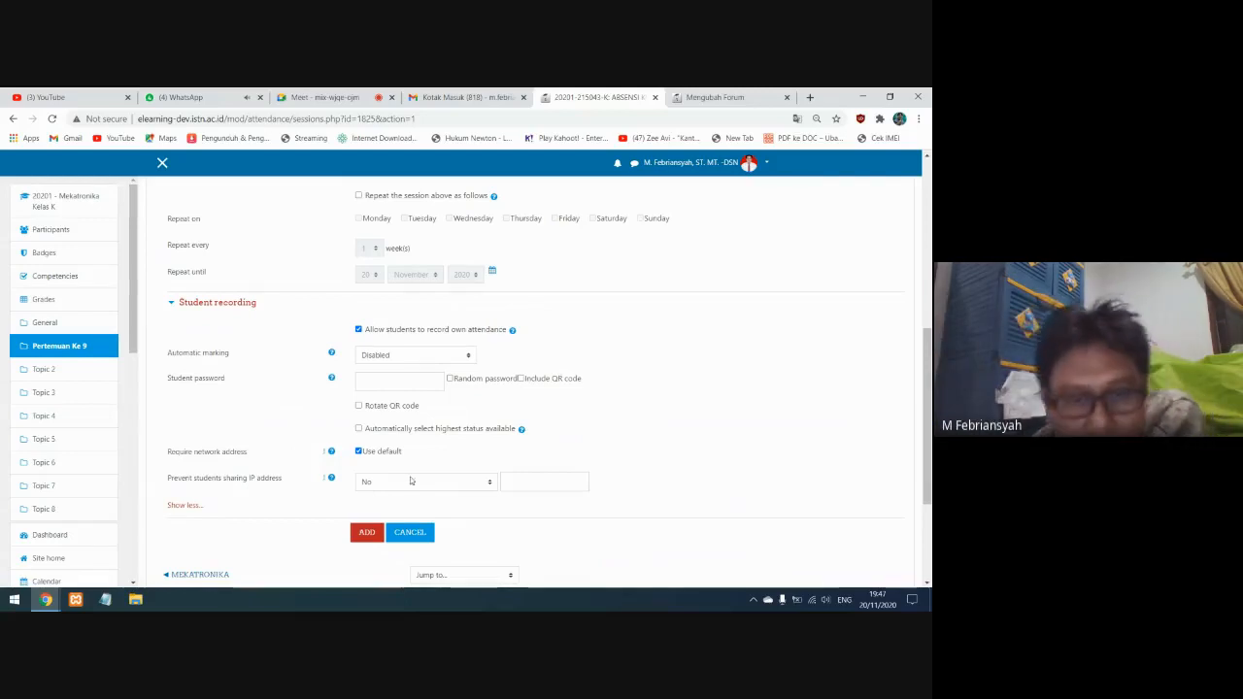
scroll(425, 484, "down", 1)
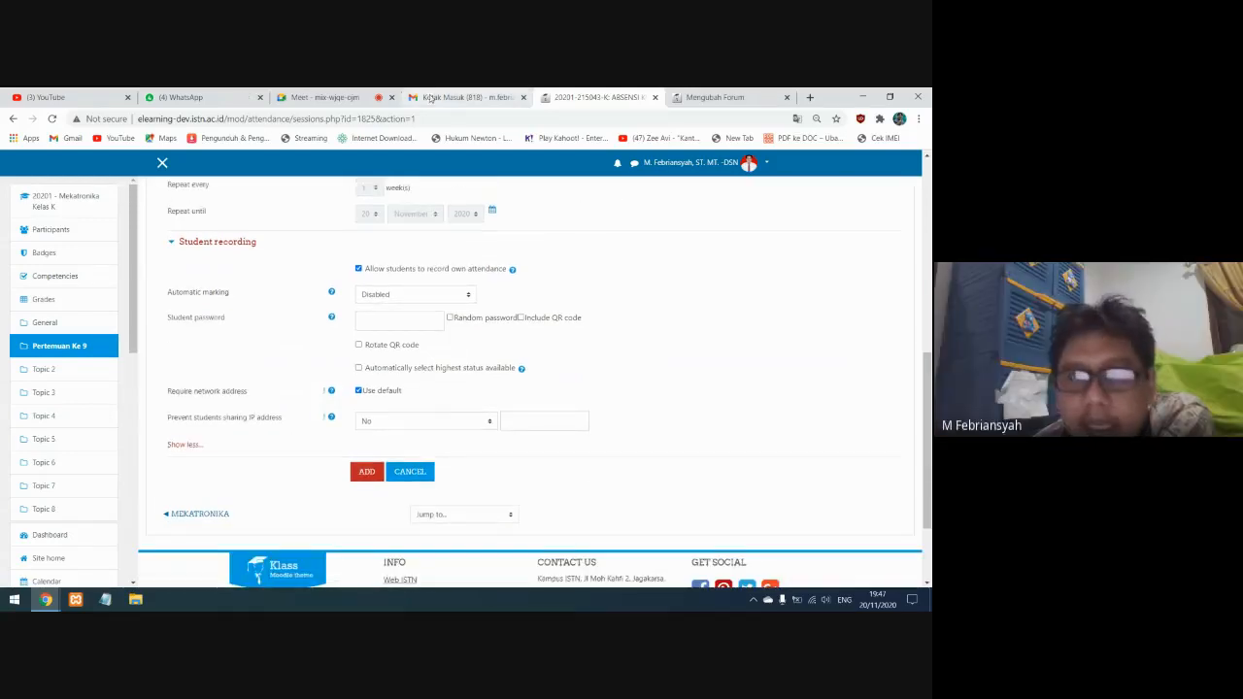
left_click(306, 99)
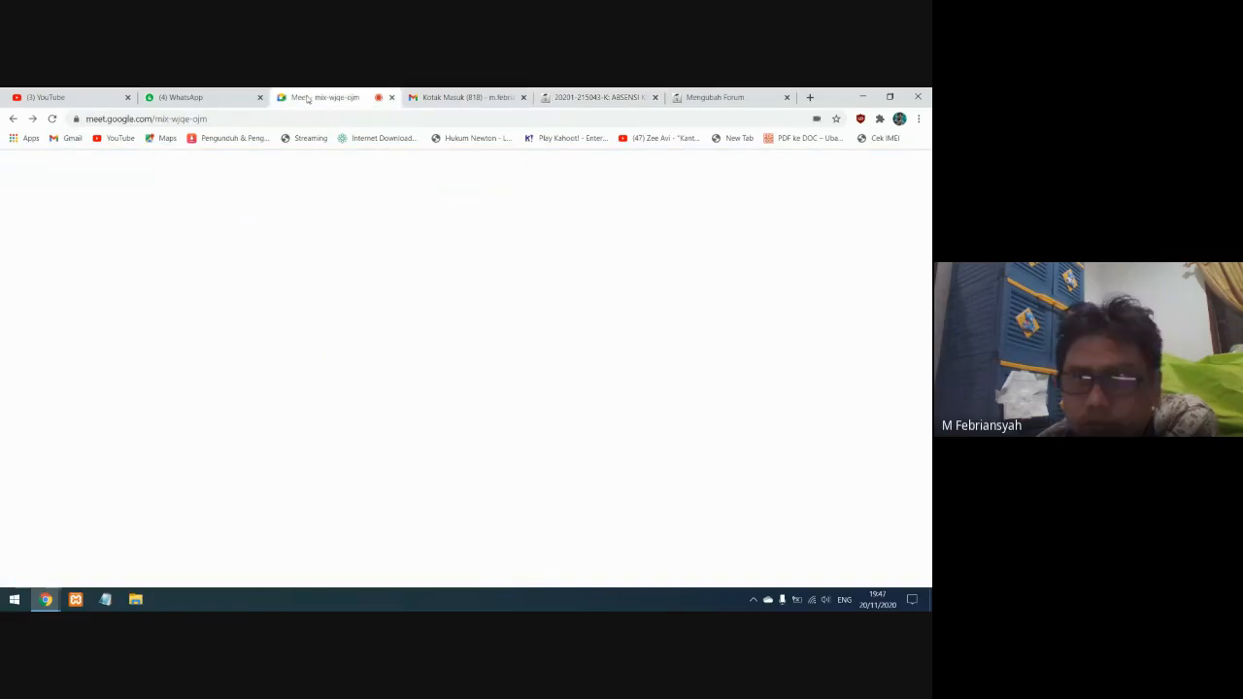
left_click(706, 98)
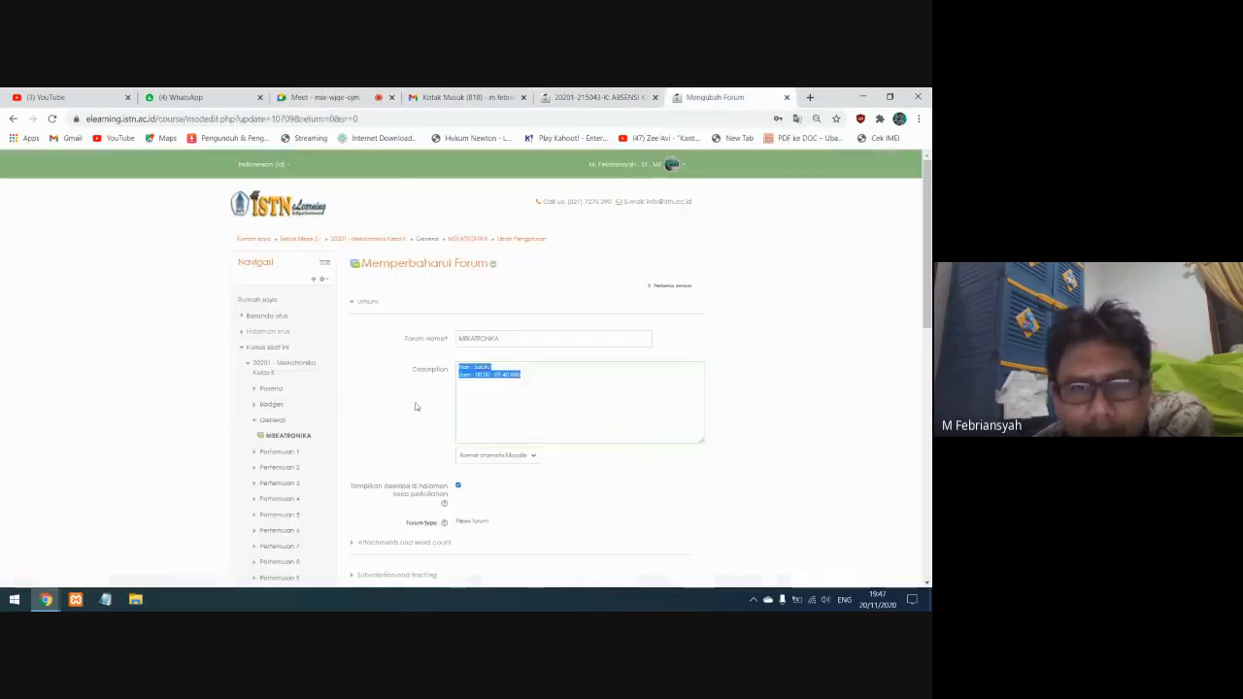
left_click(587, 99)
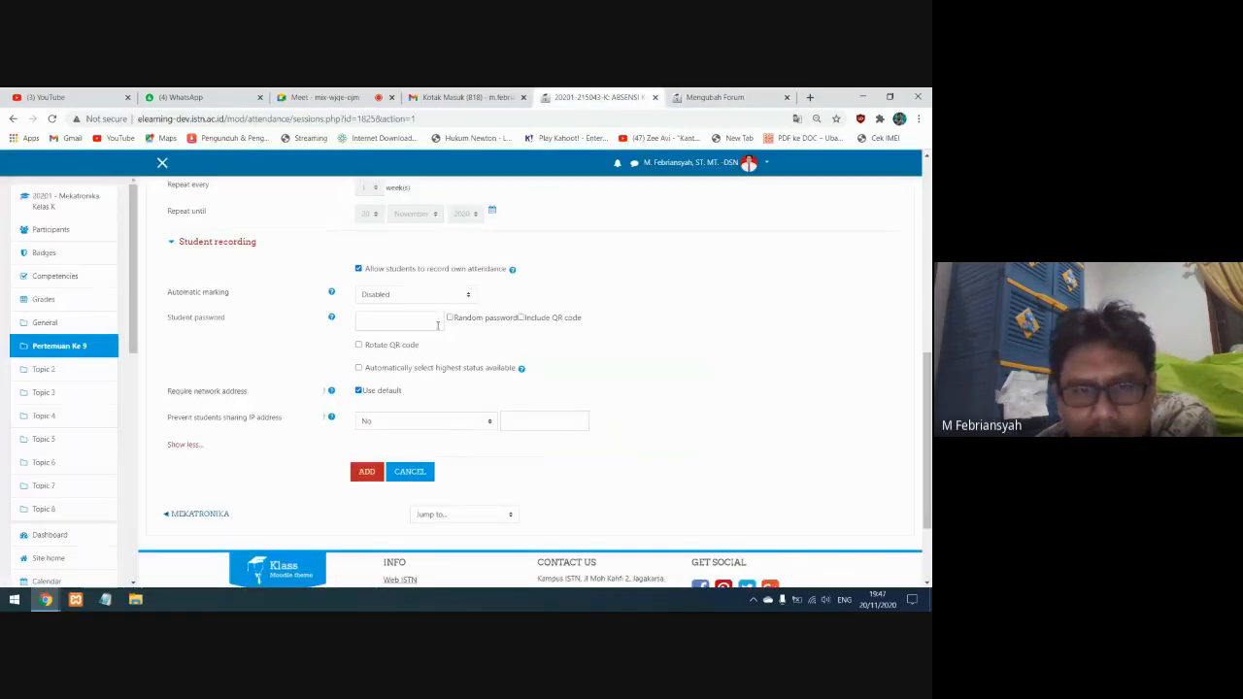
Review the session's date, time and student recording settings and add the session to the attendance activity
scroll(399, 346, "down", 2)
scroll(399, 347, "up", 10)
scroll(321, 335, "down", 1)
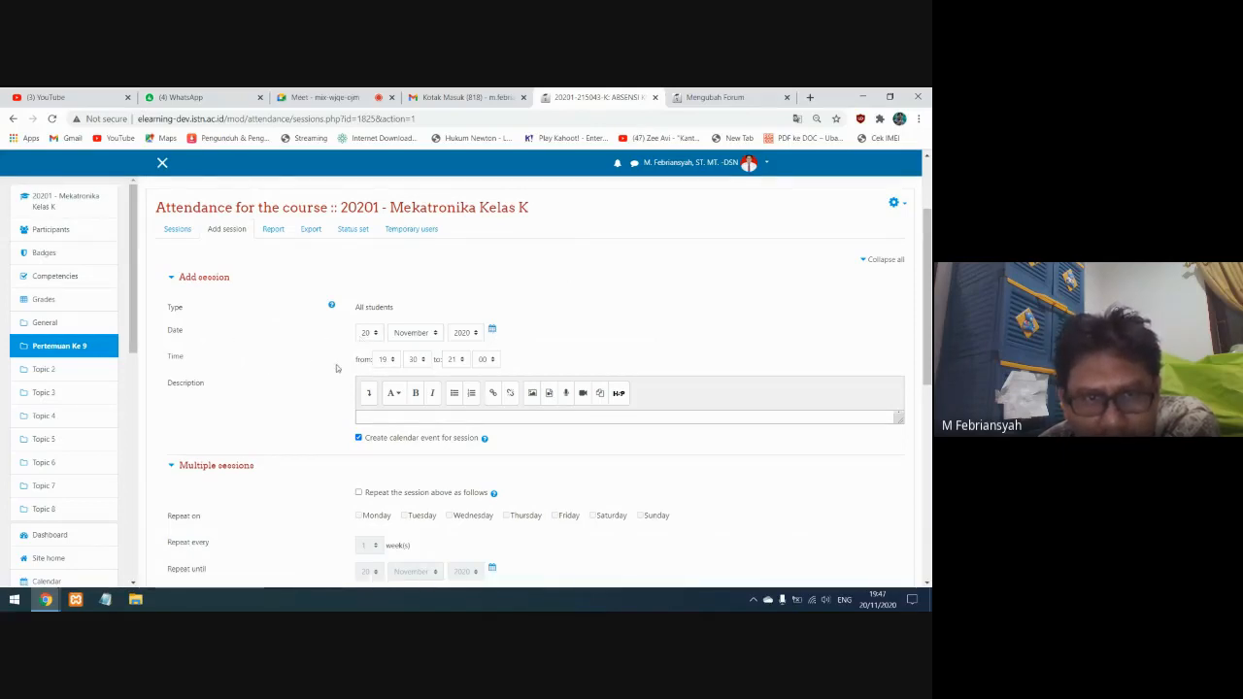
scroll(304, 400, "down", 3)
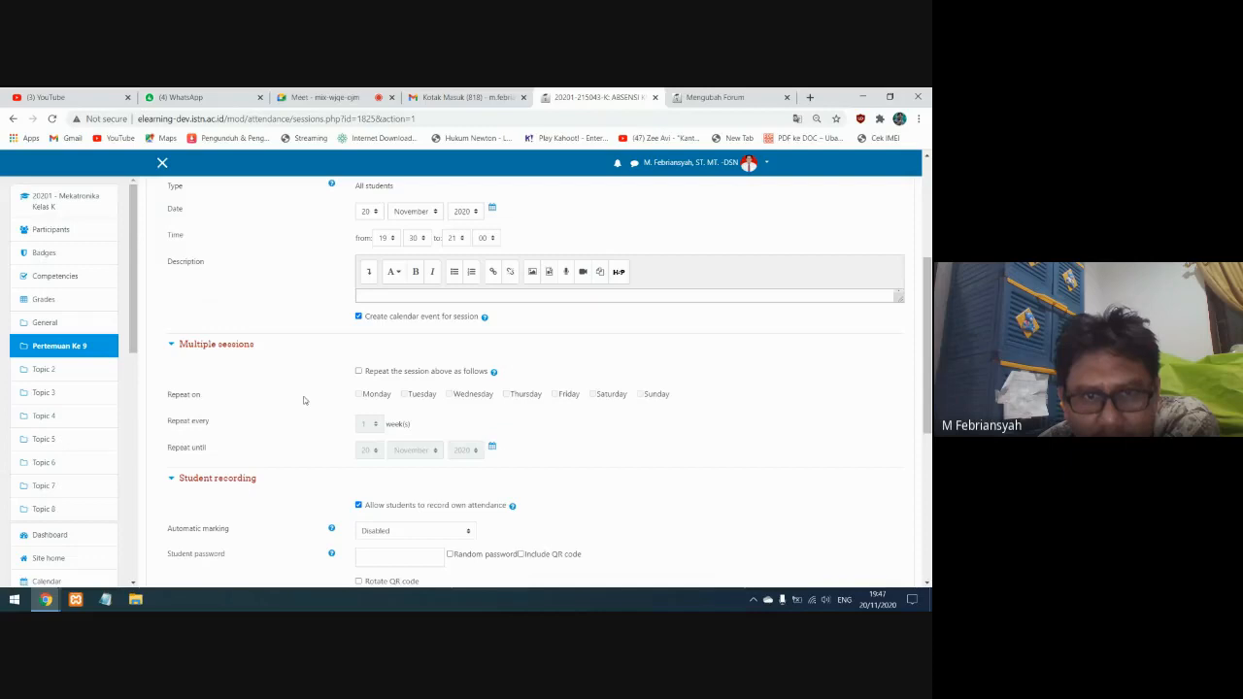
scroll(304, 400, "down", 4)
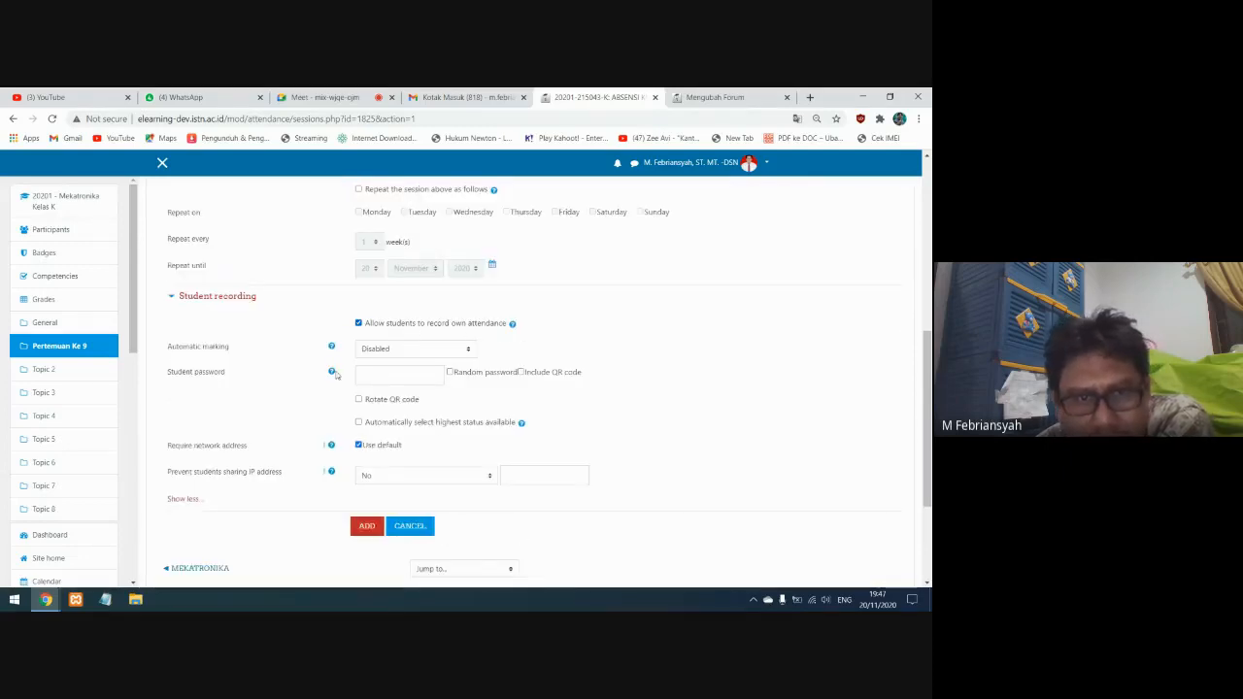
scroll(400, 507, "down", 1)
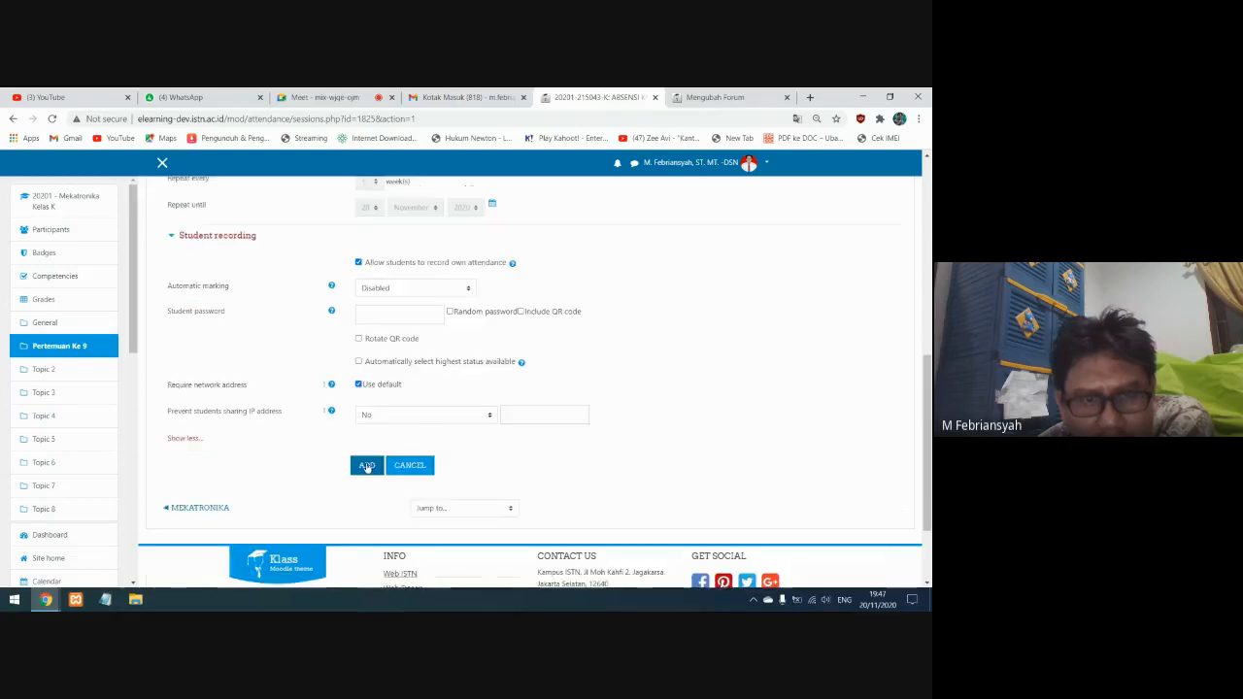
left_click(366, 464)
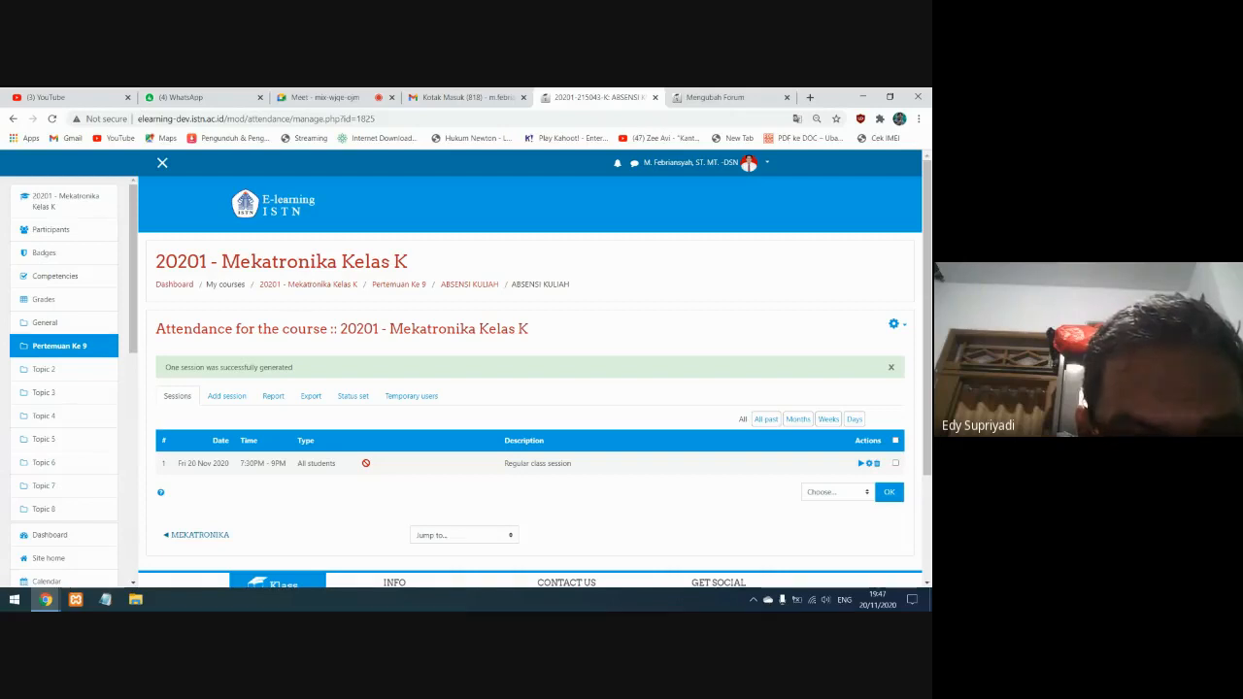
In the attendance status set, make HADIR available to students for 10 minutes and TERLAMBAT for 25 minutes
left_click(357, 397)
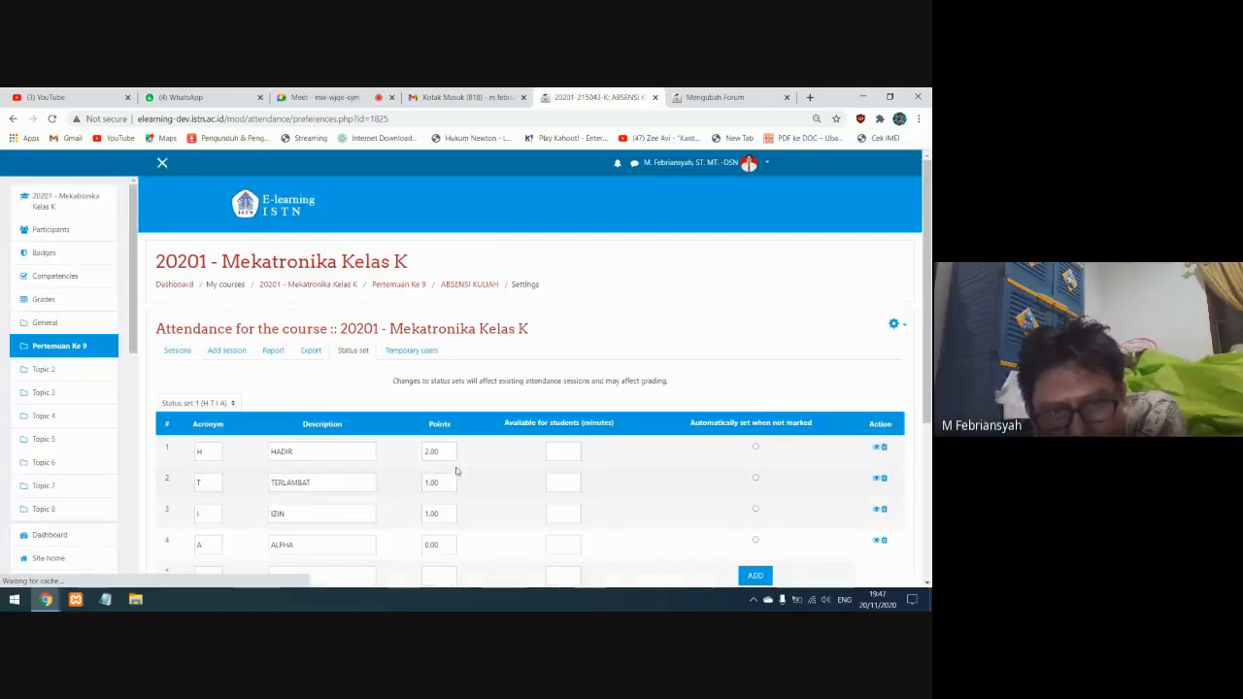
scroll(472, 388, "down", 2)
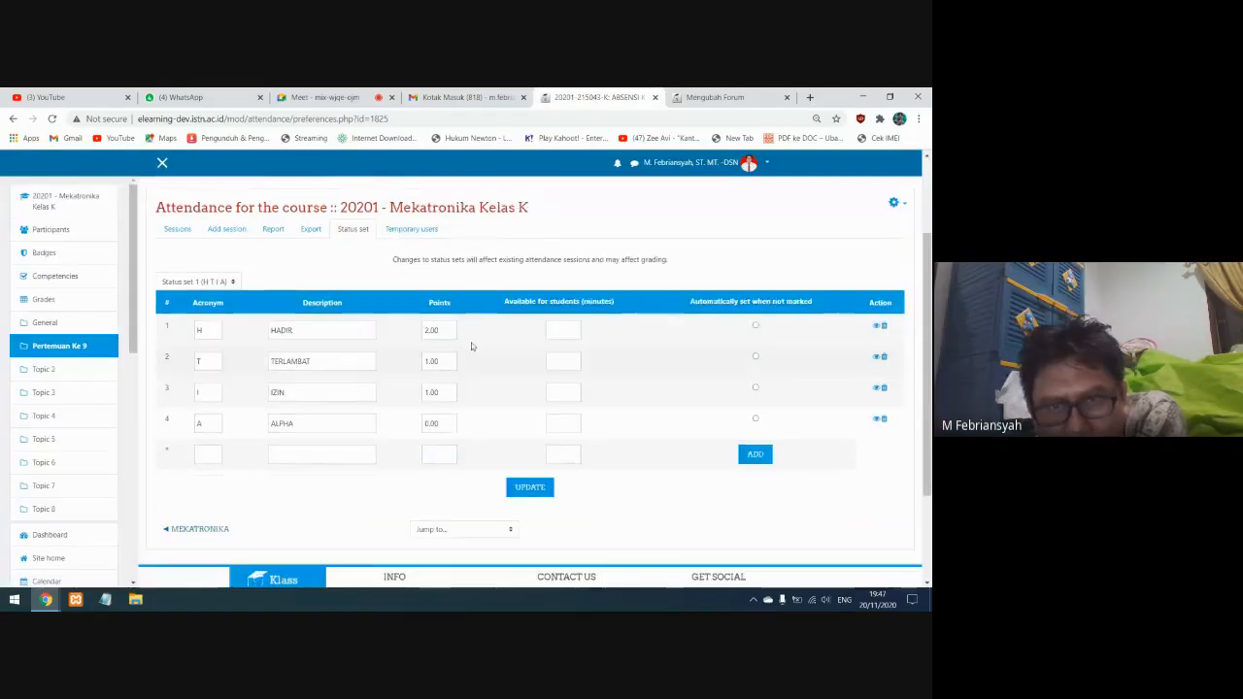
left_click(564, 335)
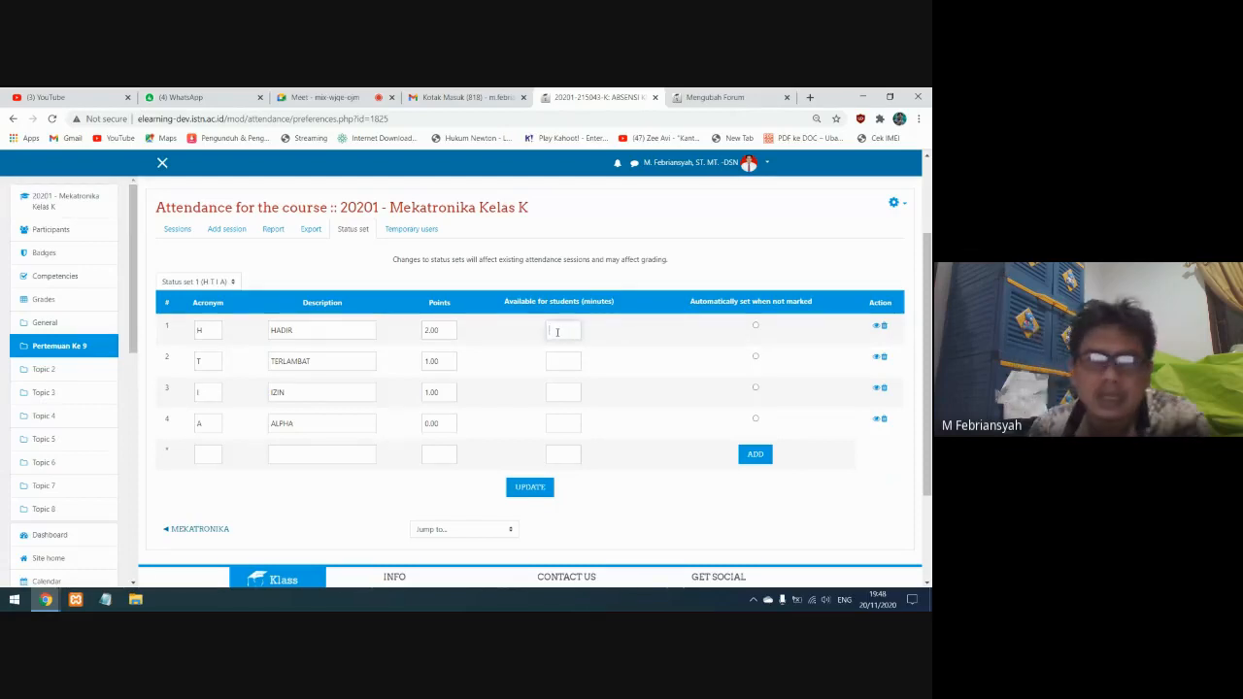
type("10")
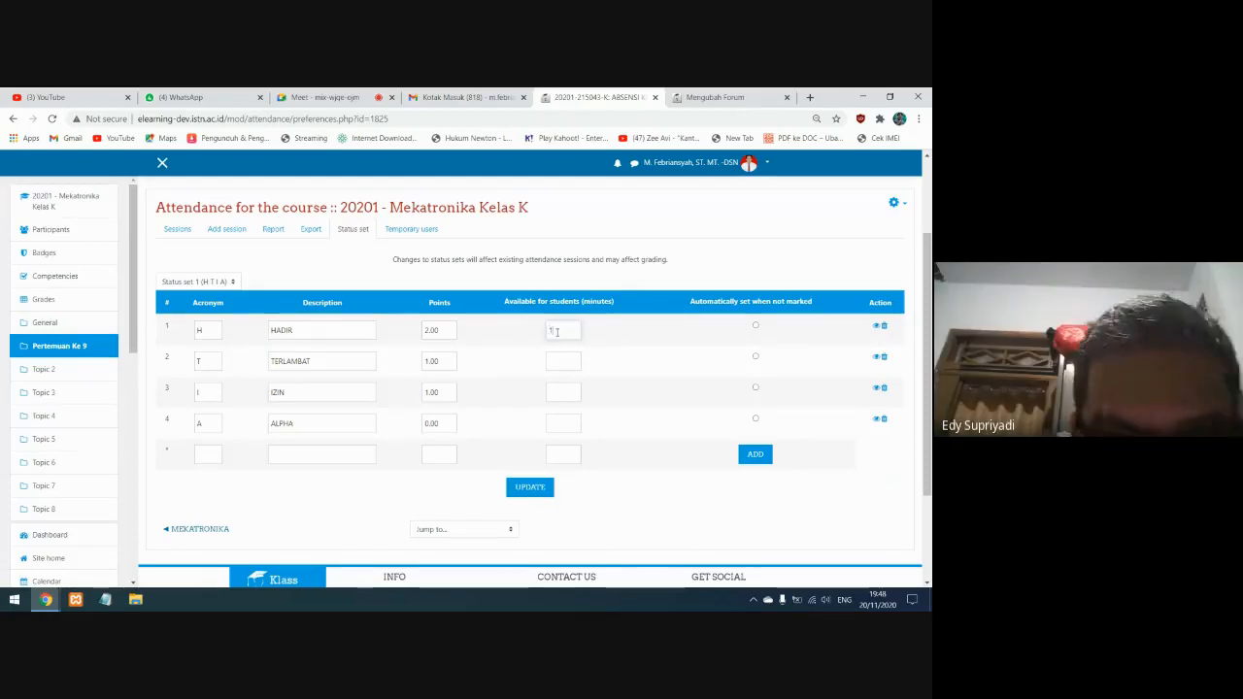
left_click(557, 360)
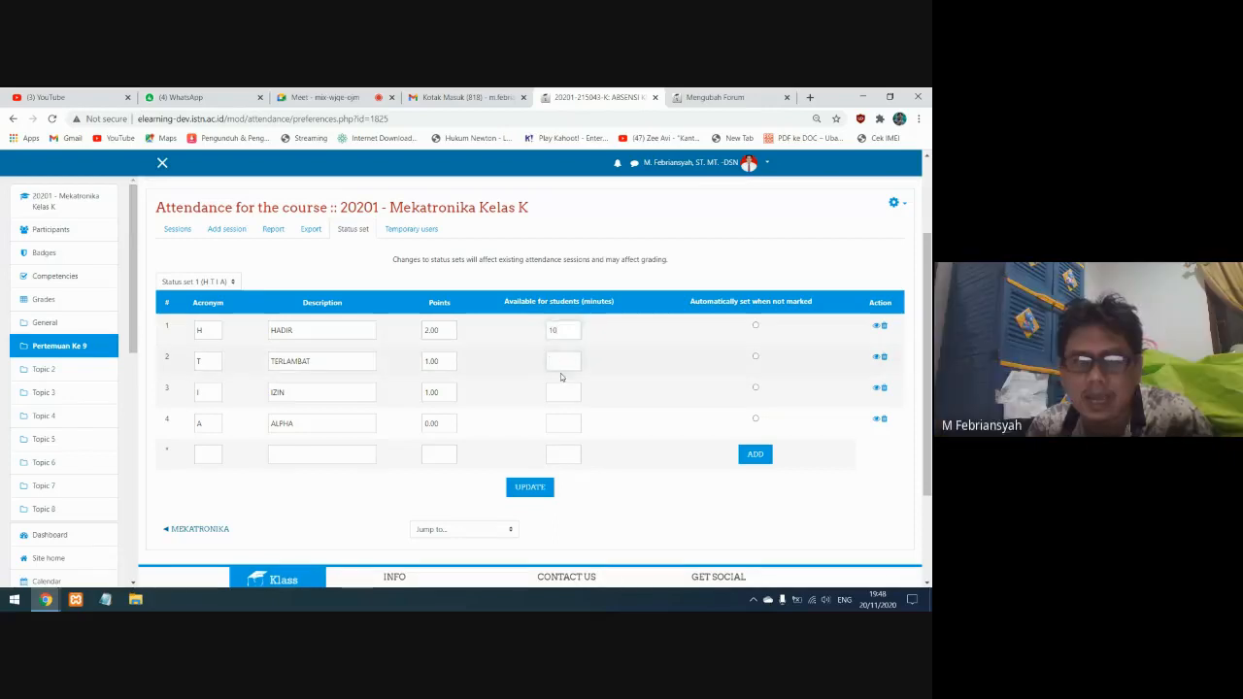
type("25")
Make IZIN available to students for 30 minutes and ALPHA for 60 minutes, and update the status set
left_click(563, 390)
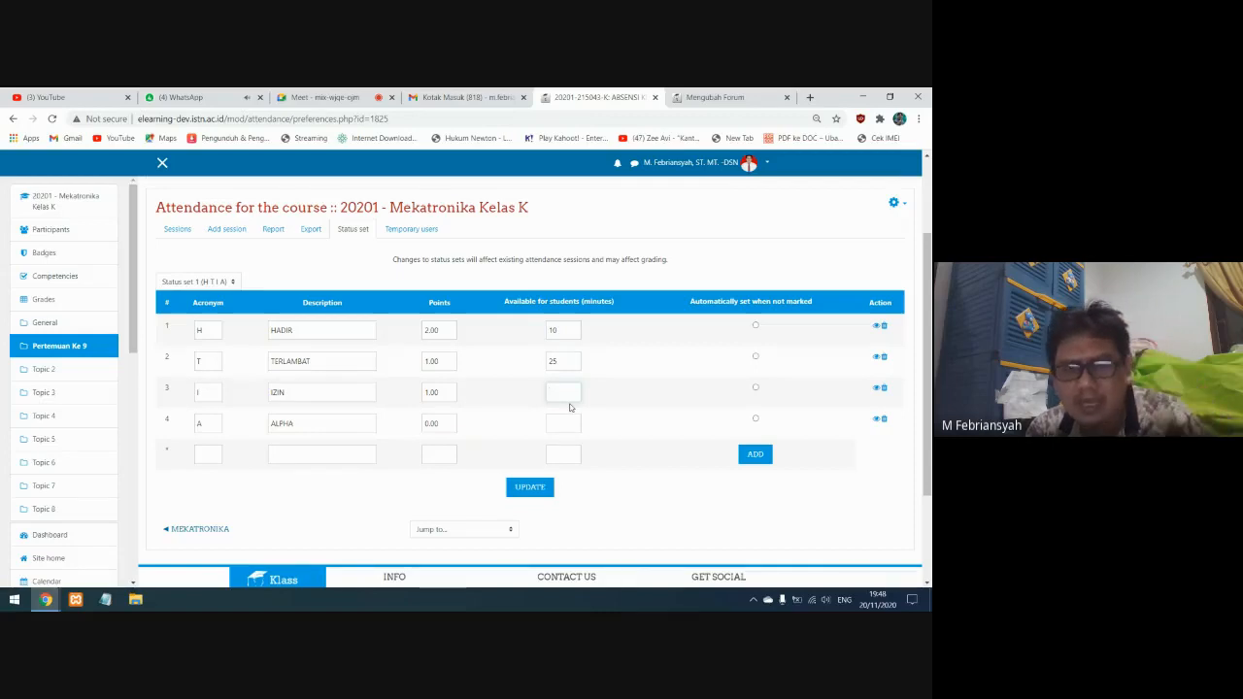
type("30")
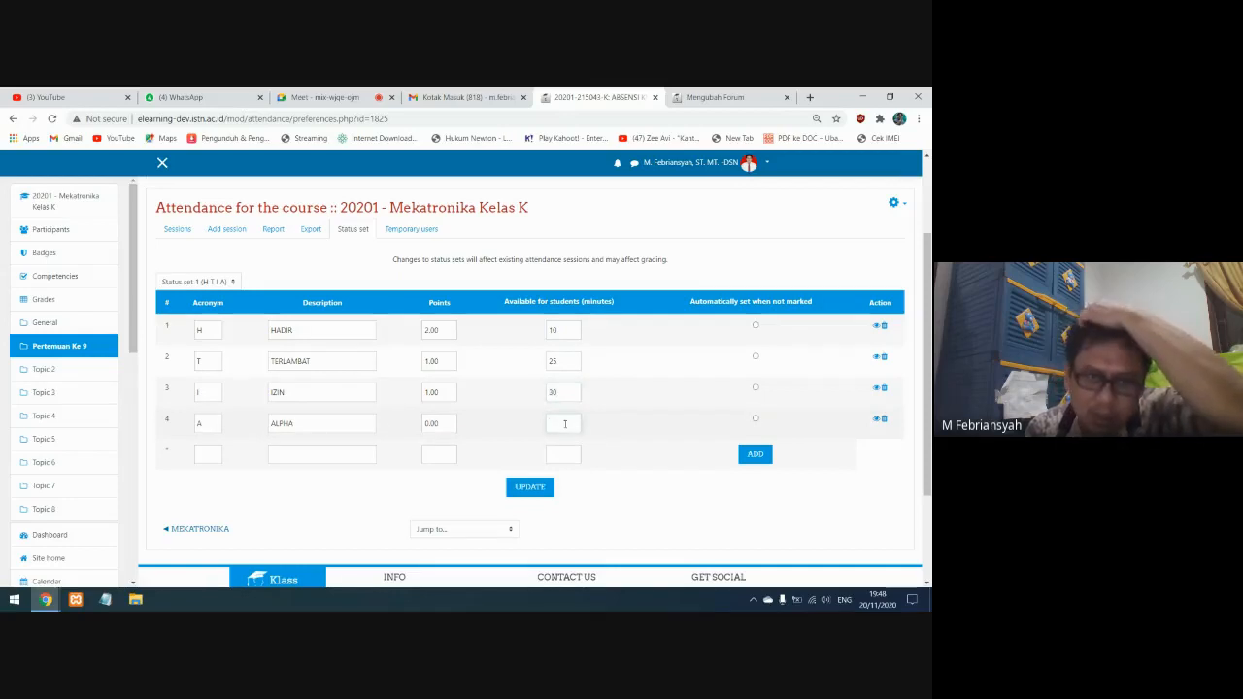
left_click(564, 423)
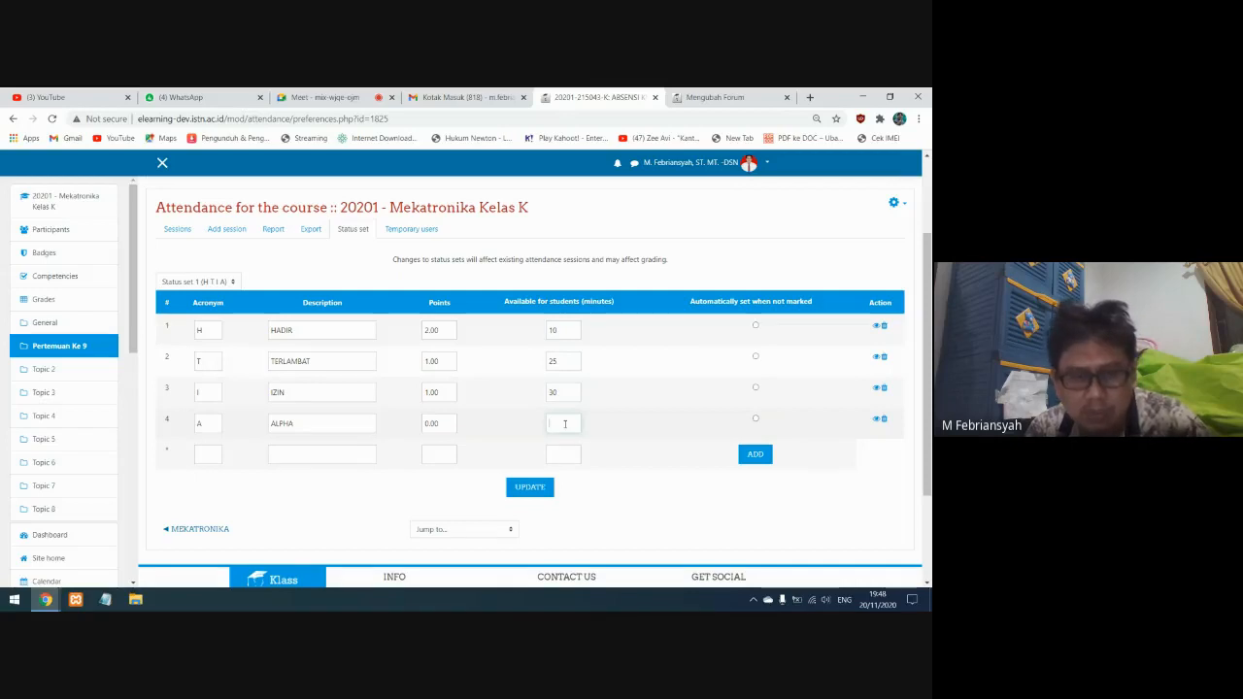
type("60")
left_click(561, 392)
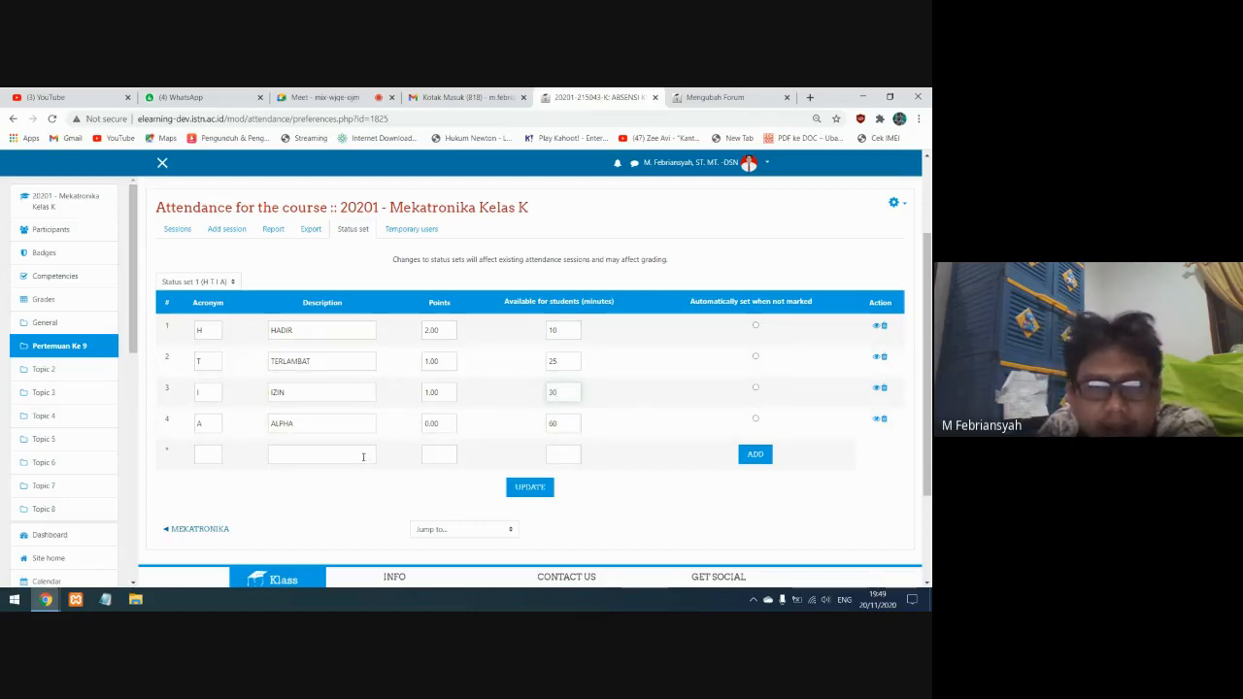
left_click(516, 495)
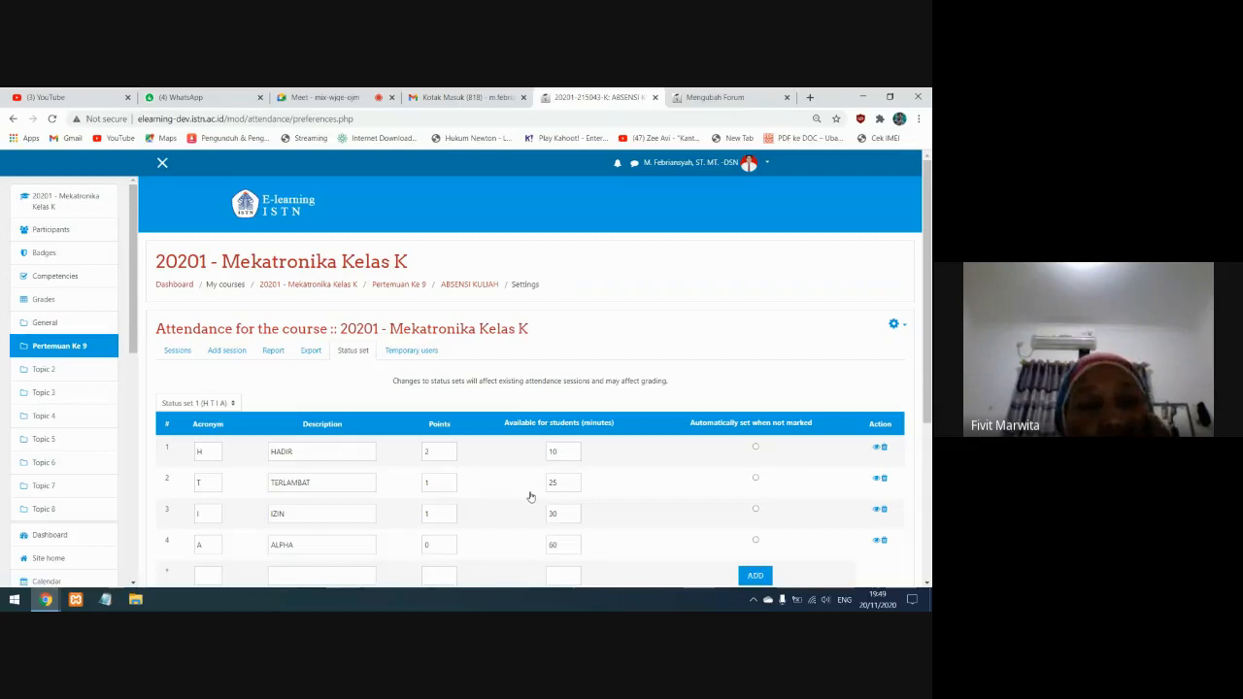
Examine the descriptions and availability minutes of the statuses in the updated status set
scroll(524, 498, "down", 1)
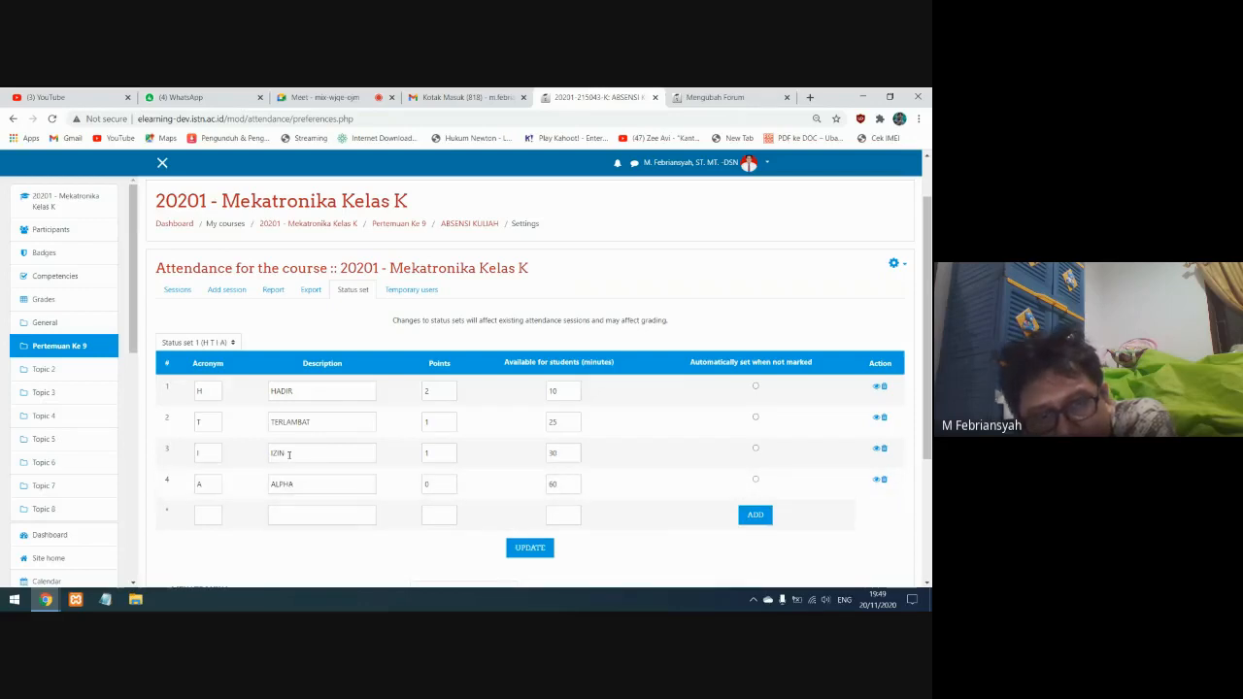
left_click_drag(561, 423, 545, 423)
left_click(319, 421)
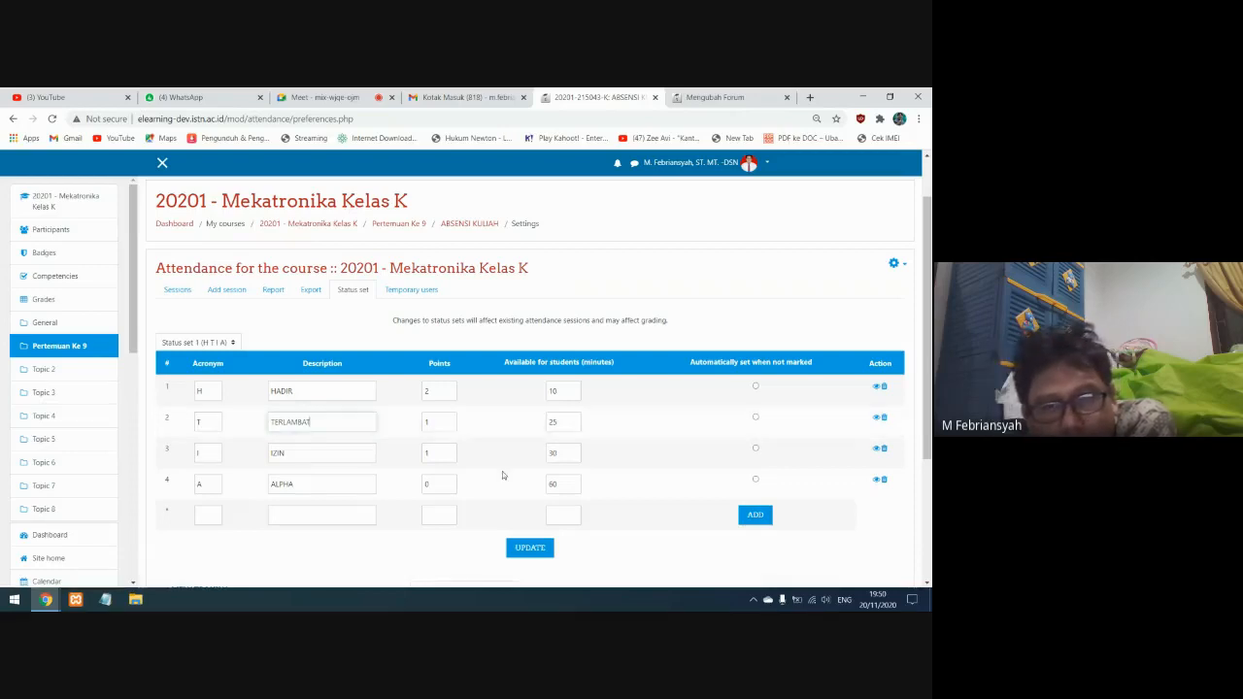
left_click(307, 453)
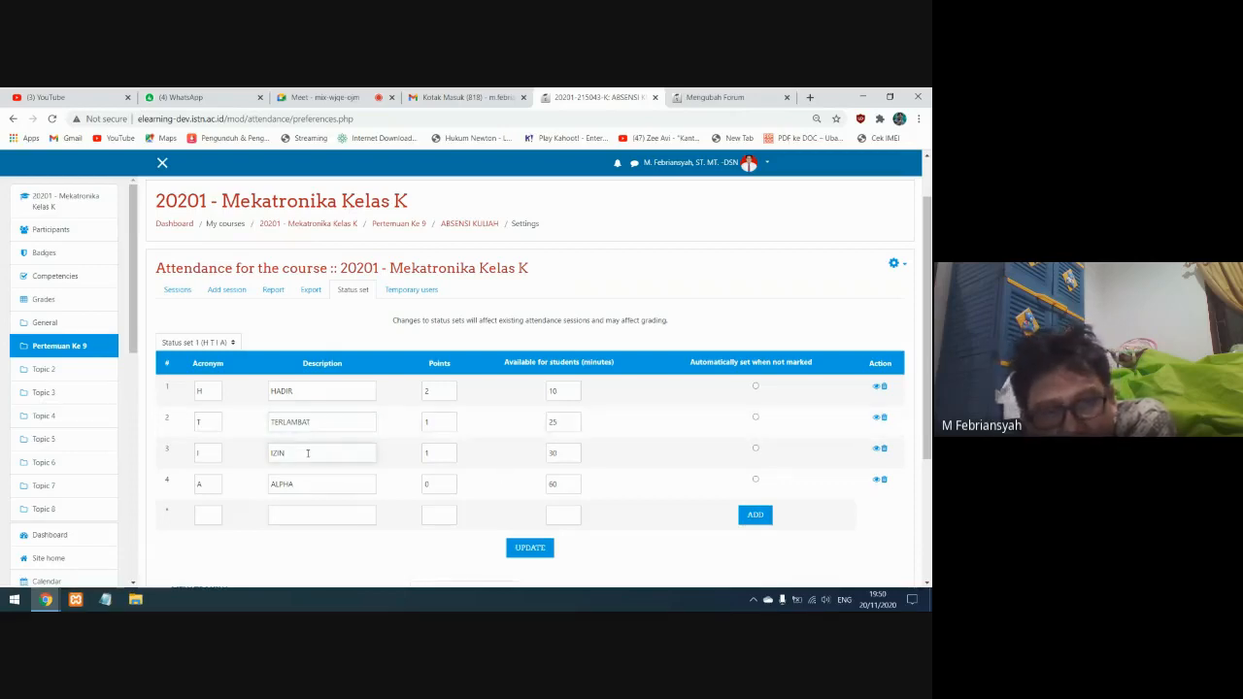
left_click(553, 453)
double_click(553, 452)
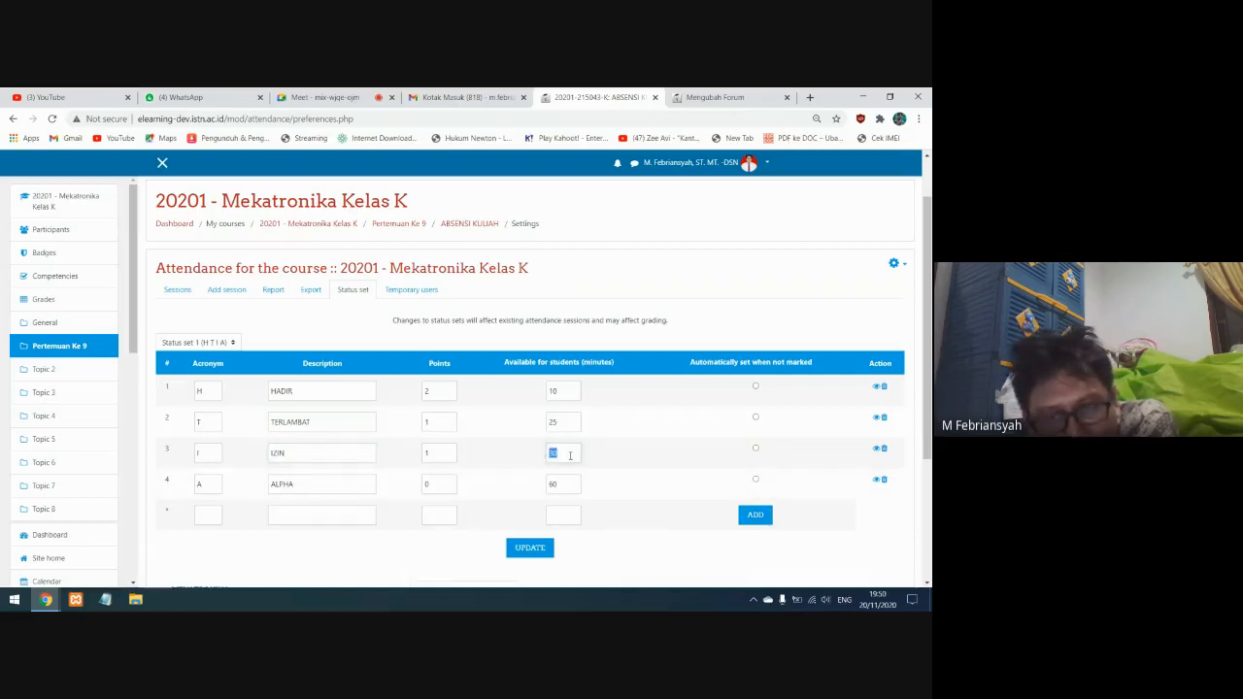
left_click(570, 455)
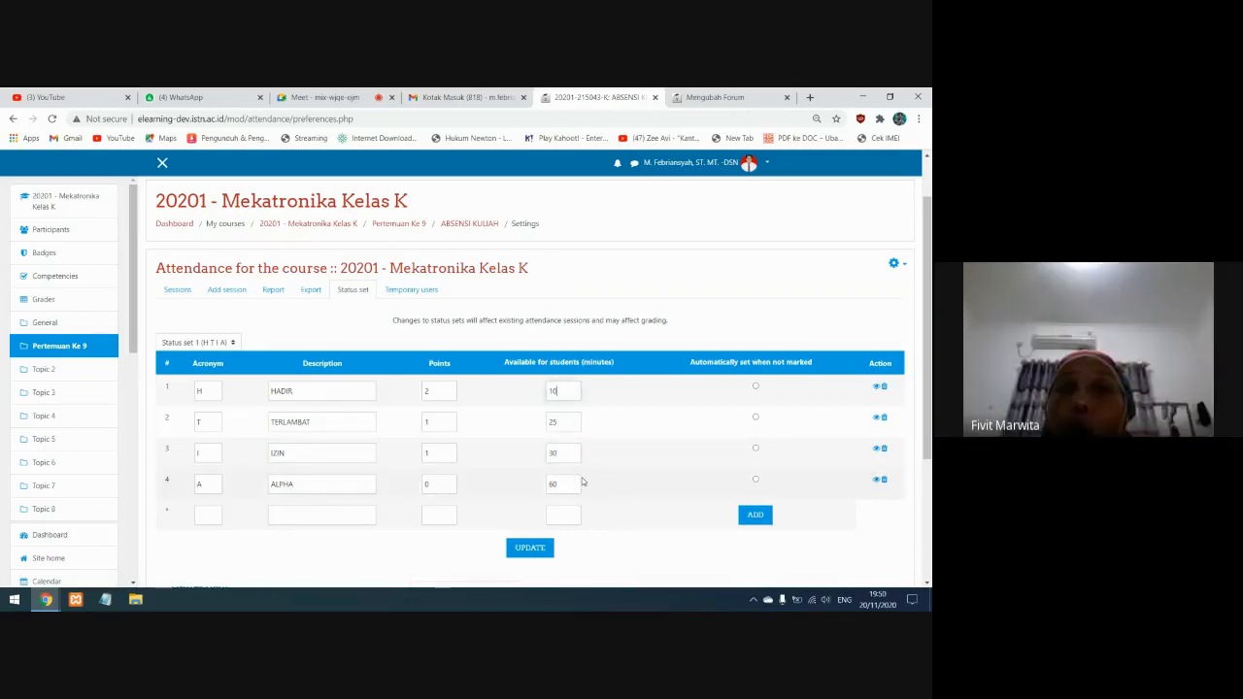
double_click(558, 453)
left_click(567, 455)
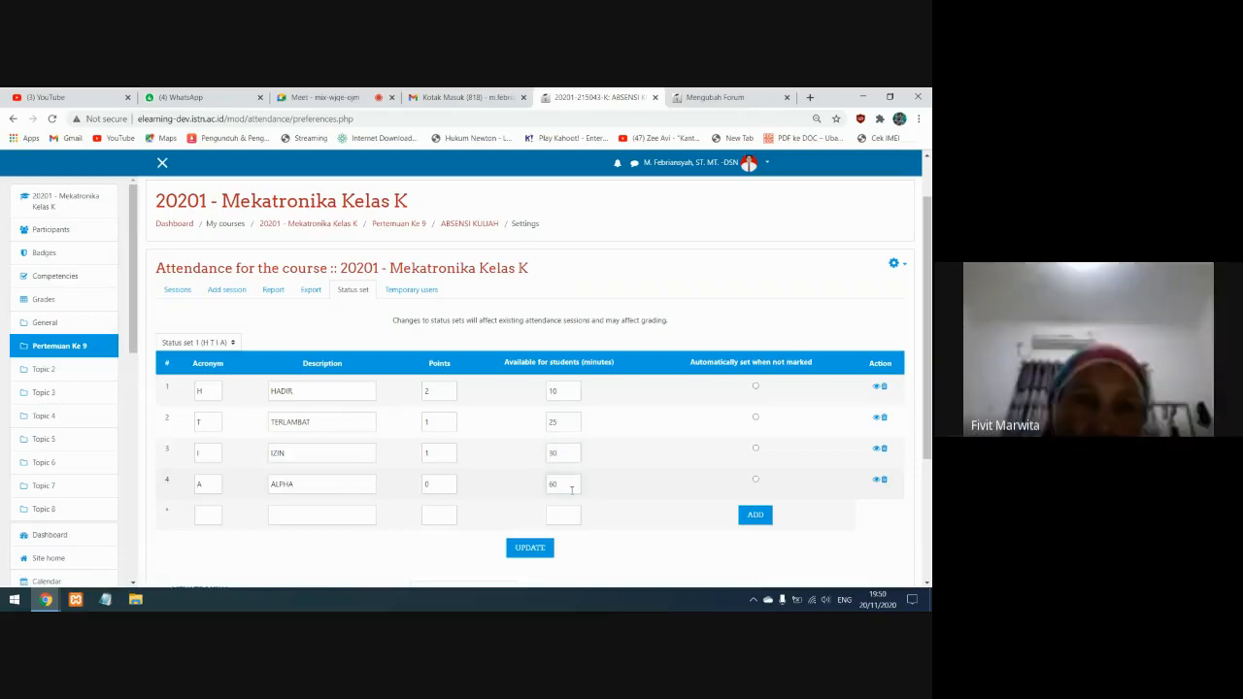
left_click_drag(569, 456, 550, 464)
left_click(564, 456)
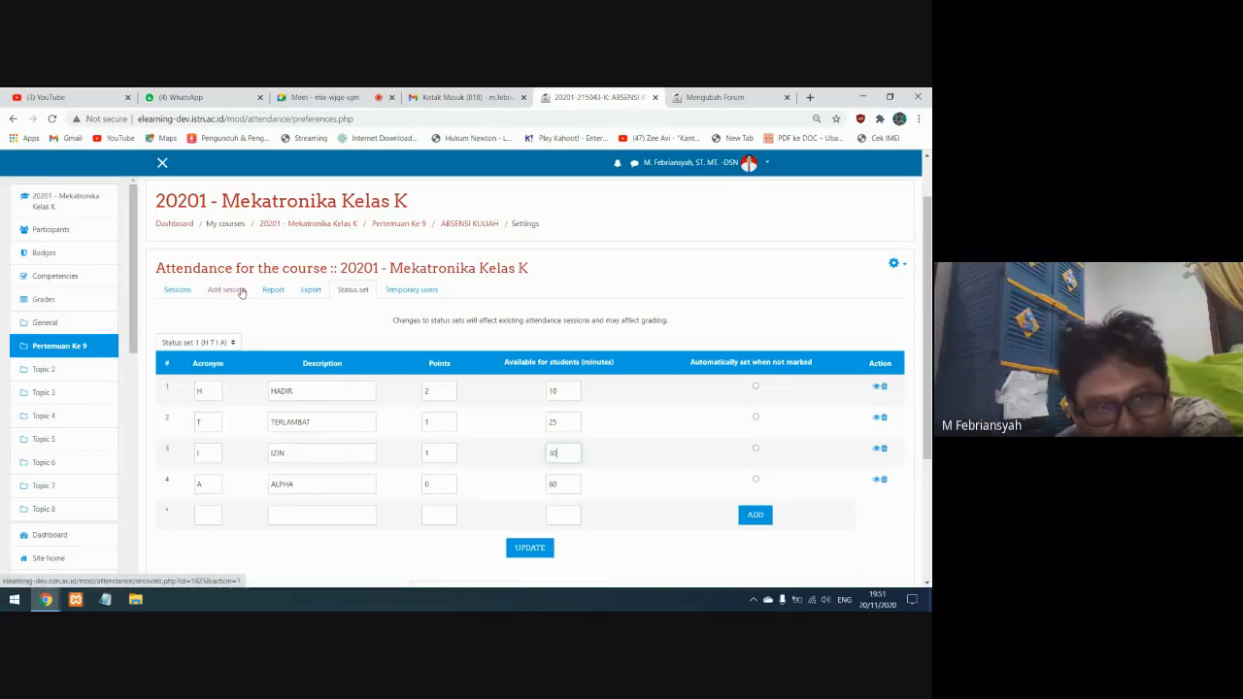
Open the list of sessions of the attendance activity
left_click(187, 296)
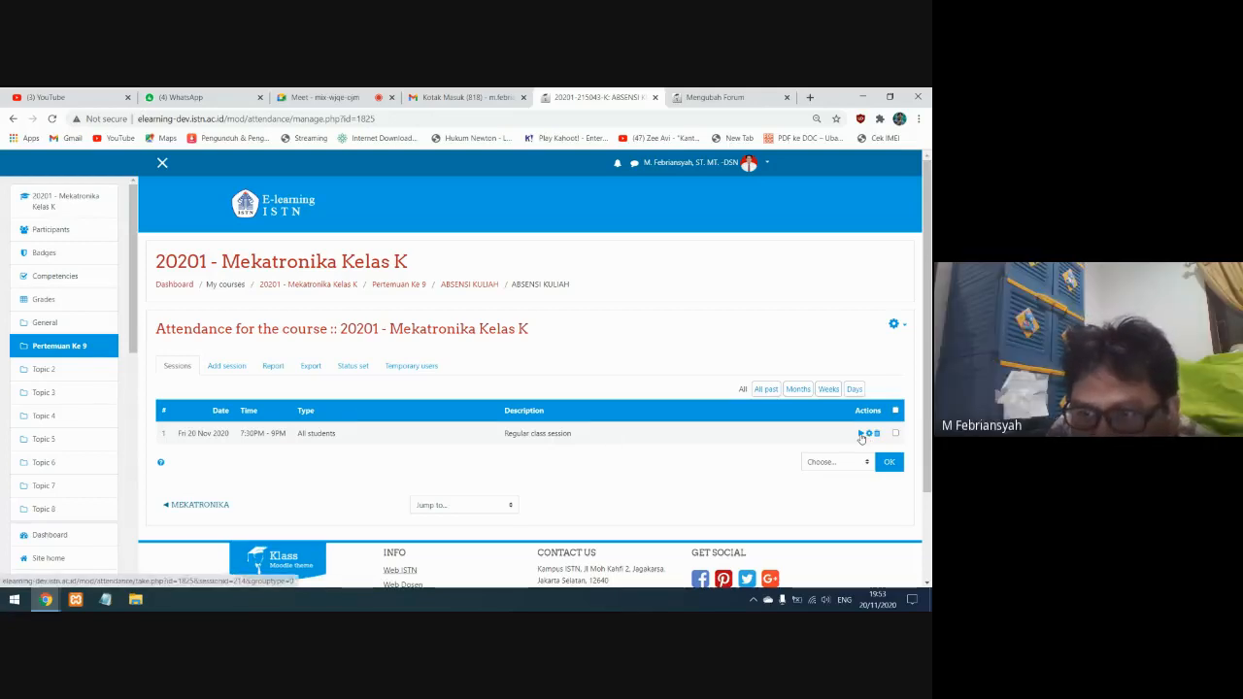
Examine the student list and status columns on the attendance sheet of the 20 November session, and return to the session list
left_click(860, 434)
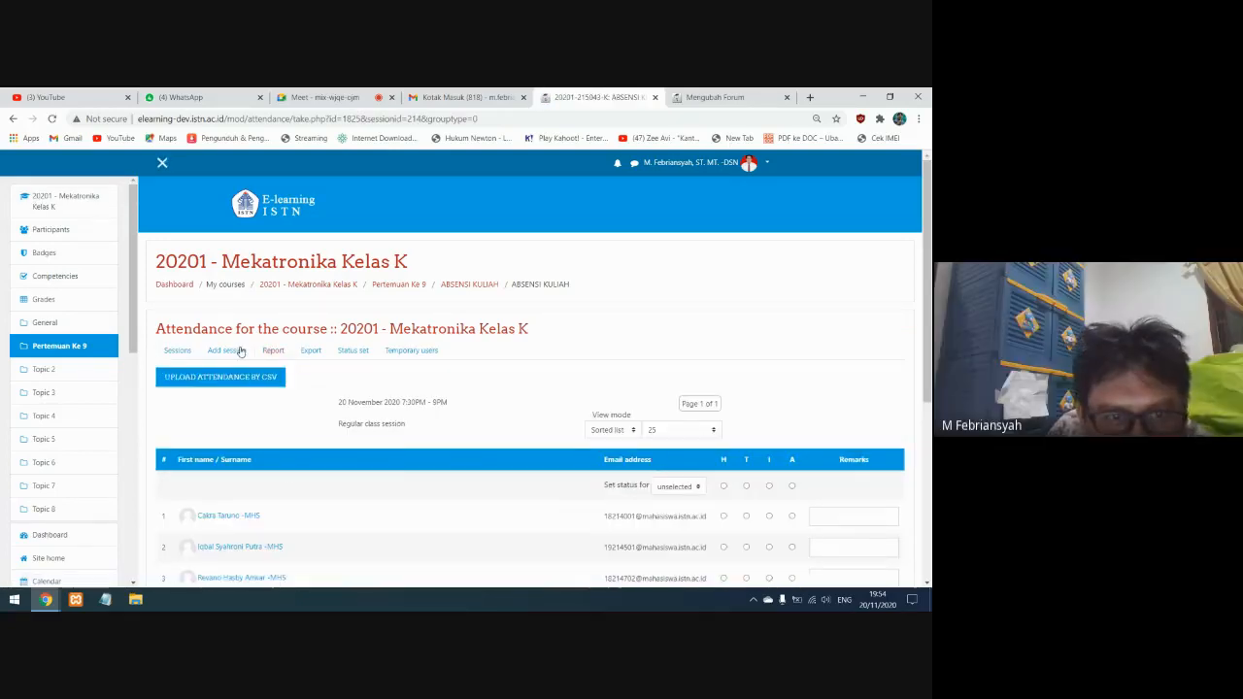
left_click(178, 354)
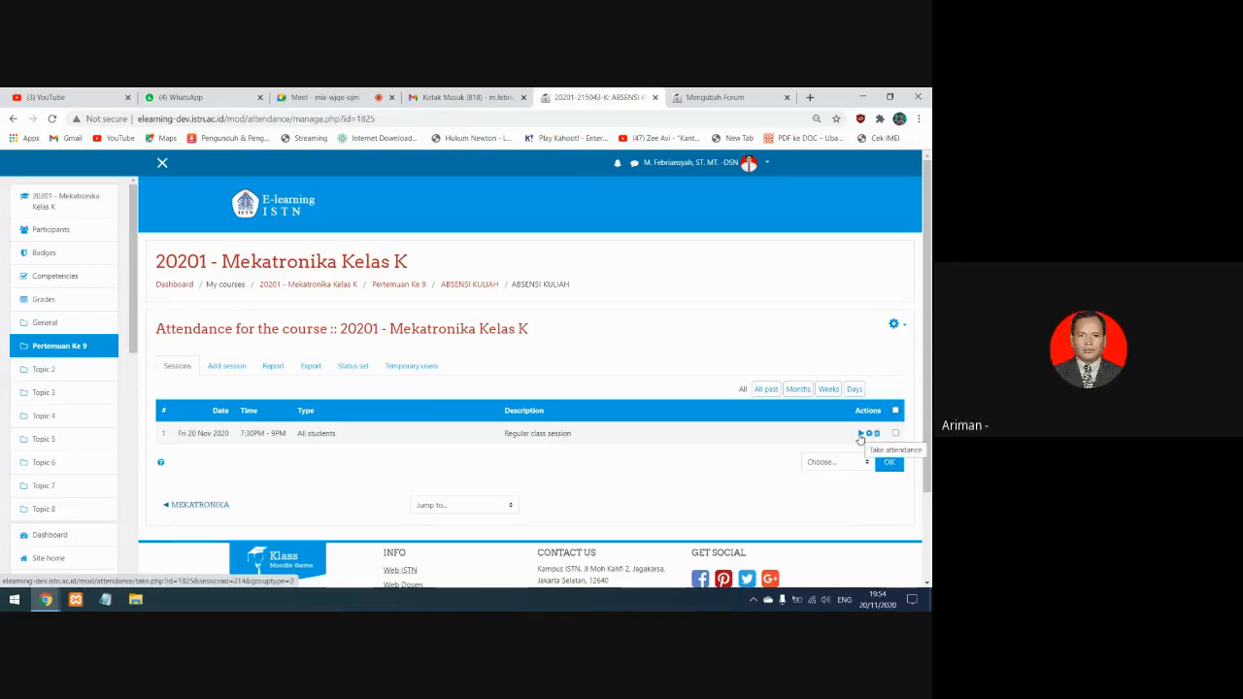
left_click(859, 434)
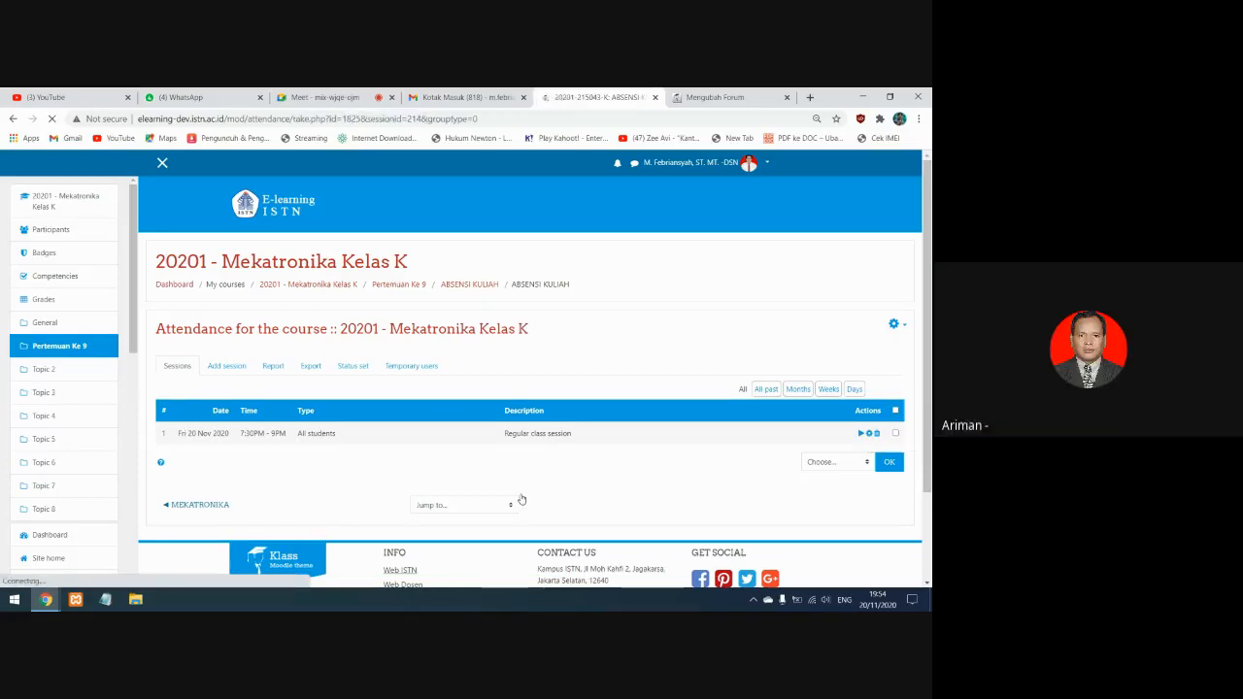
scroll(464, 495, "down", 1)
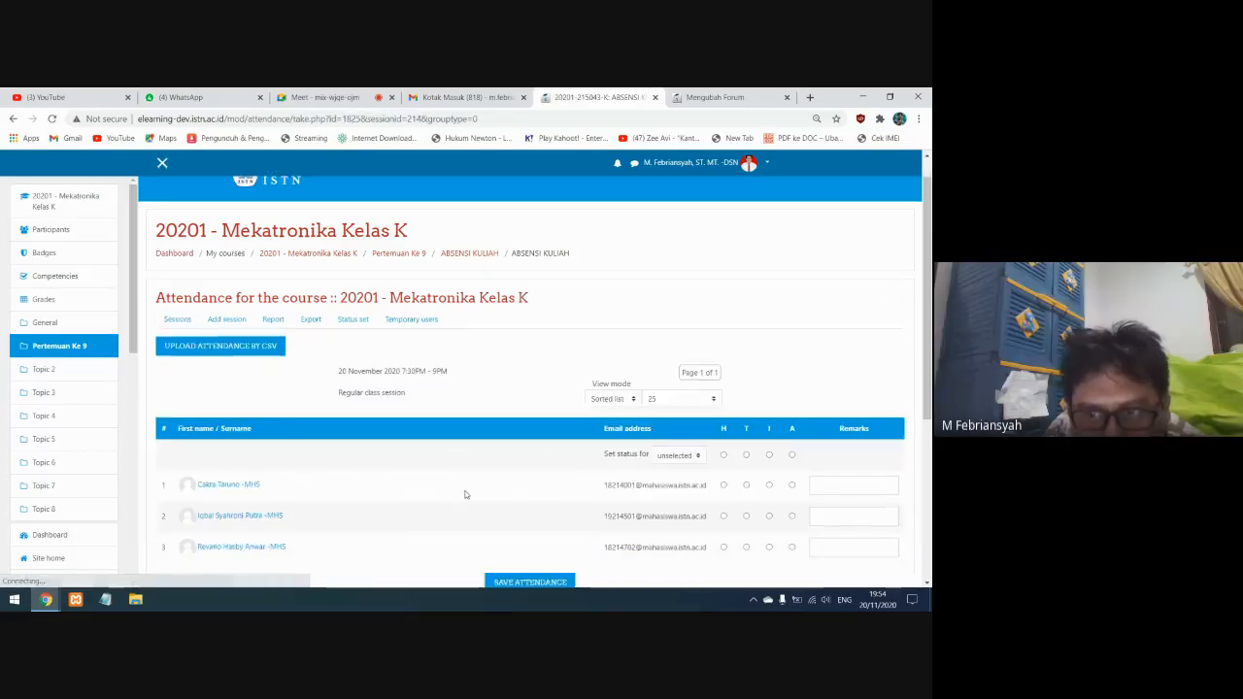
scroll(464, 494, "down", 2)
scroll(391, 402, "up", 1)
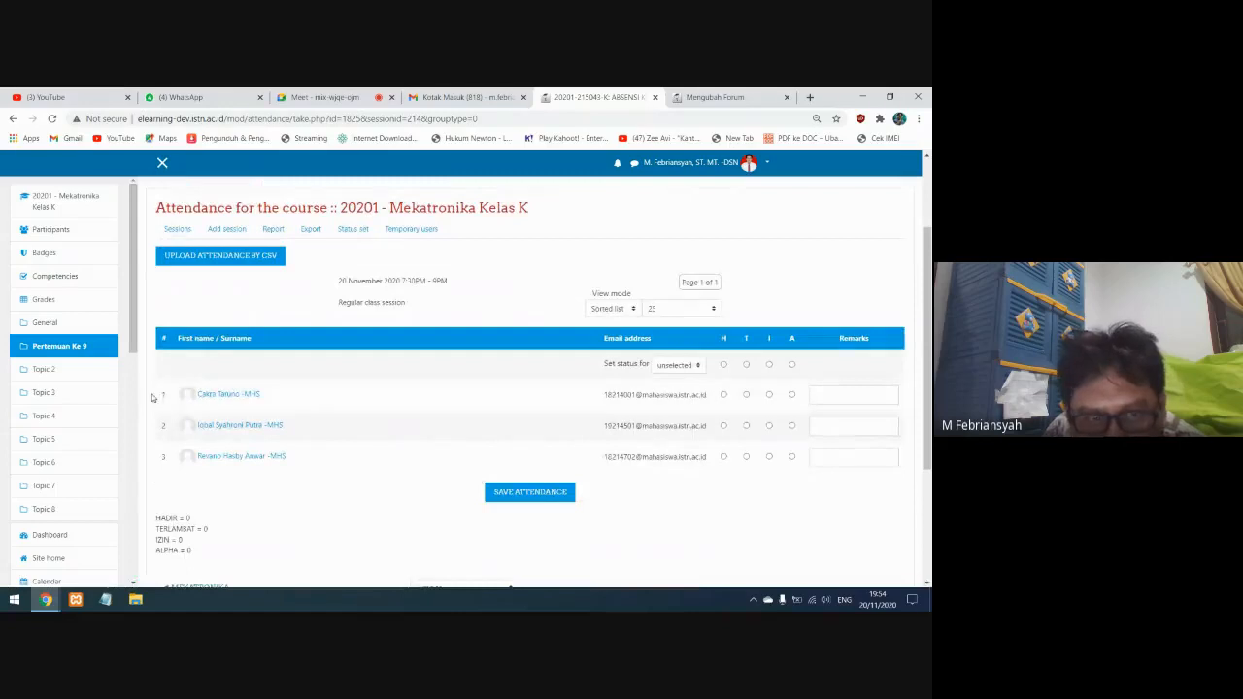
left_click(821, 397)
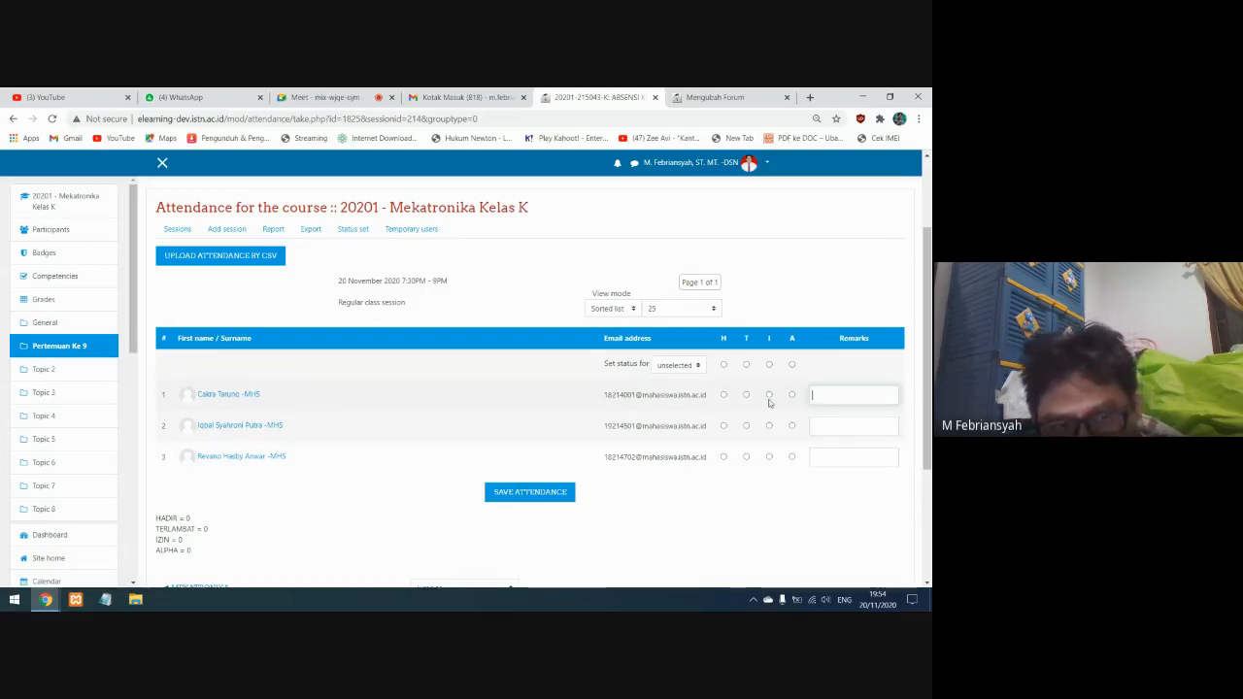
left_click(176, 231)
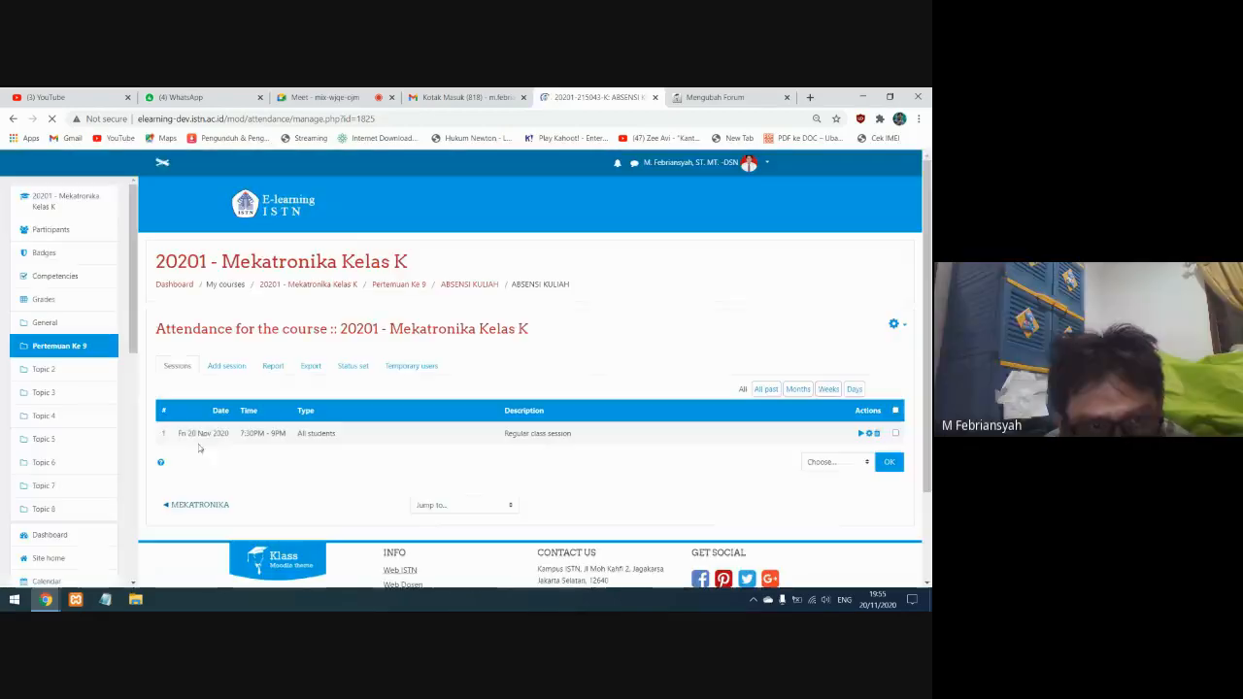
left_click_drag(341, 437, 167, 440)
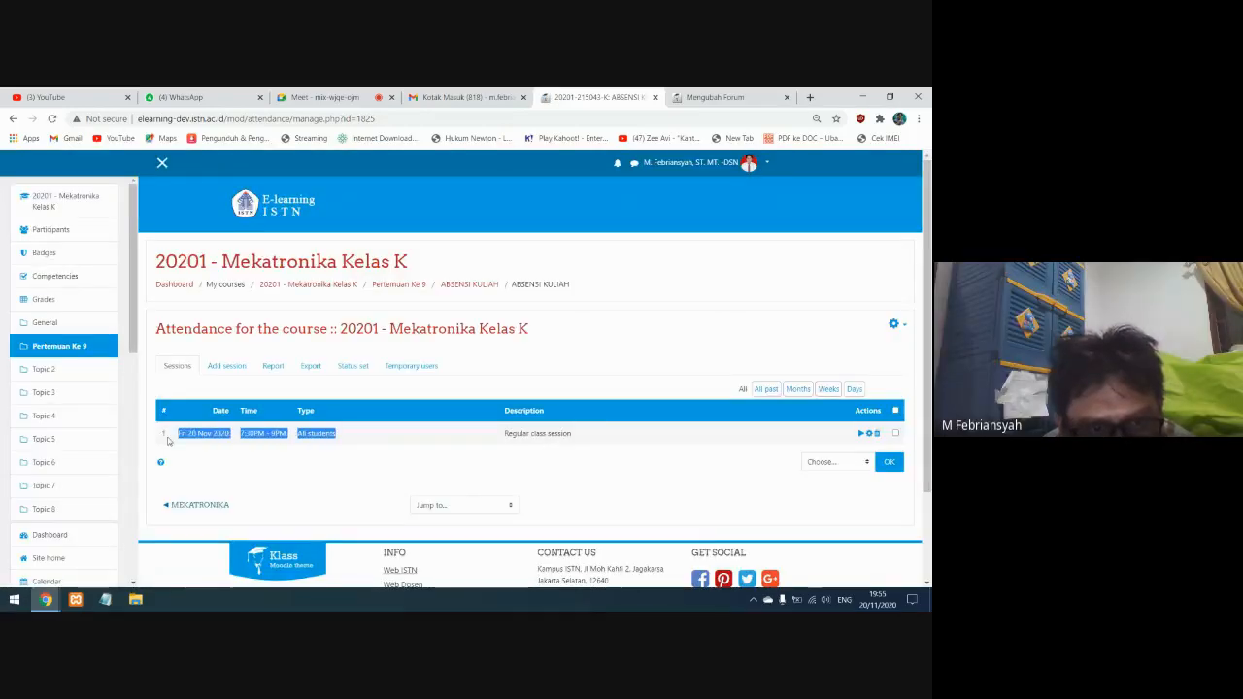
left_click(359, 447)
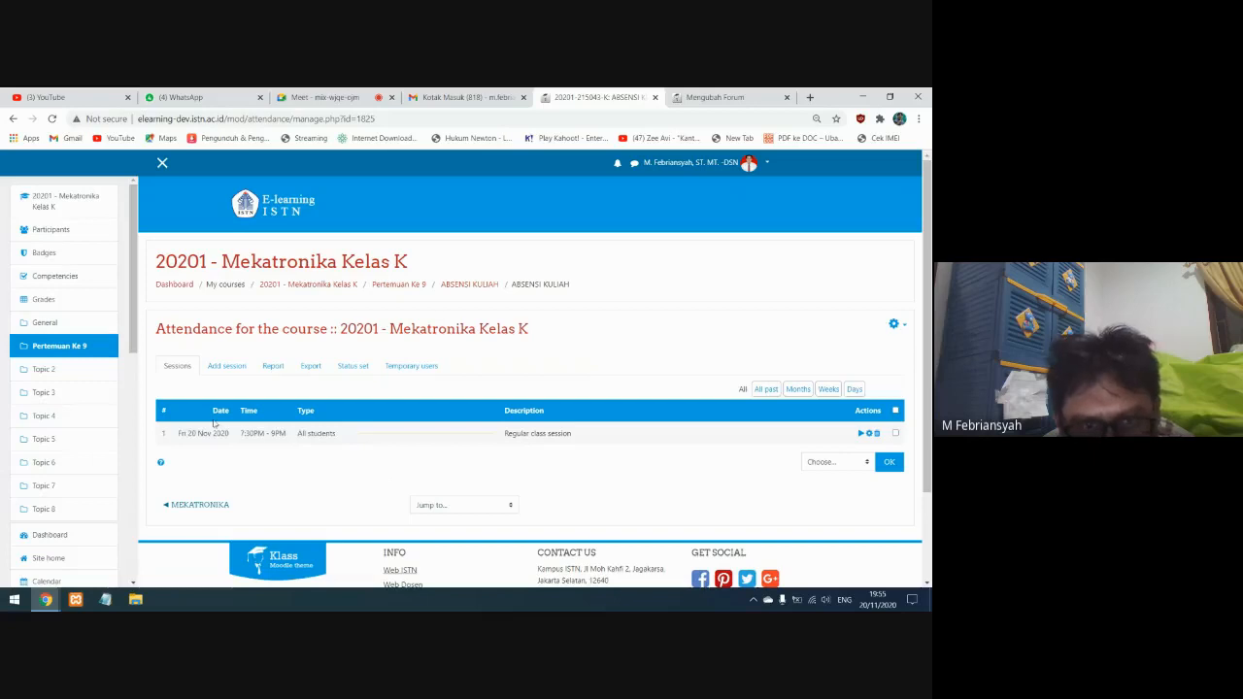
Start a new attendance session dated 21 November 2020, running from 19:00 to 21:00
left_click(221, 367)
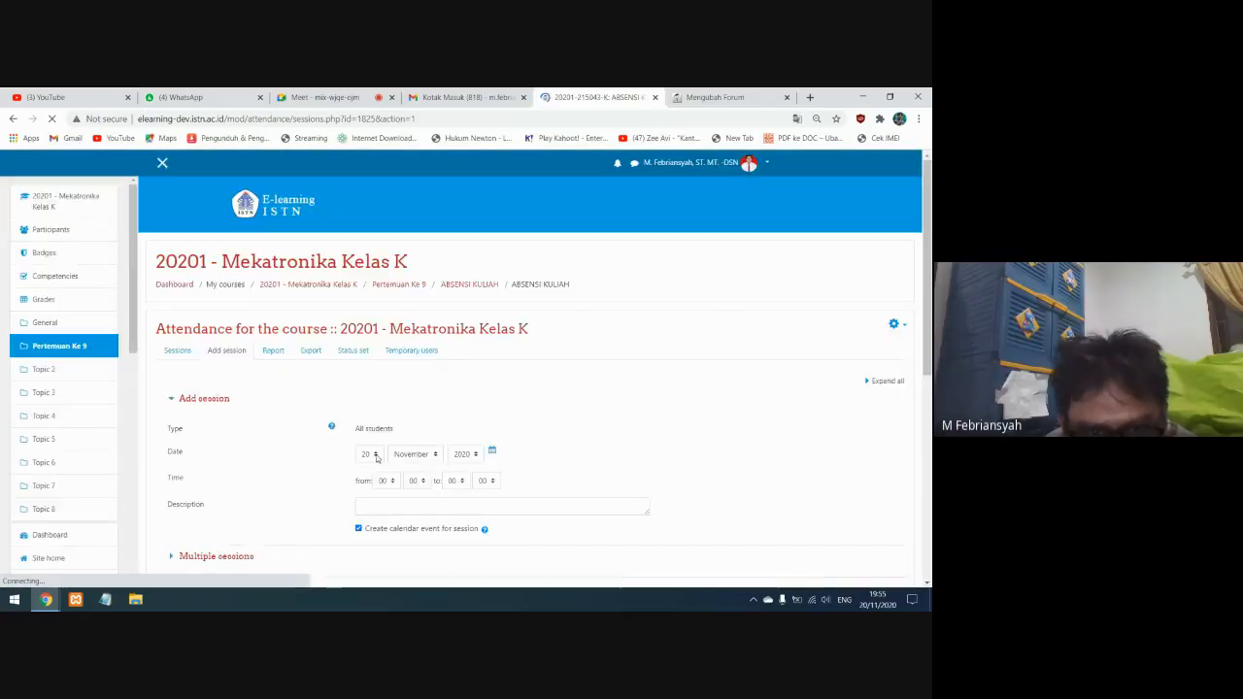
left_click(375, 454)
scroll(374, 435, "down", 1)
left_click(366, 429)
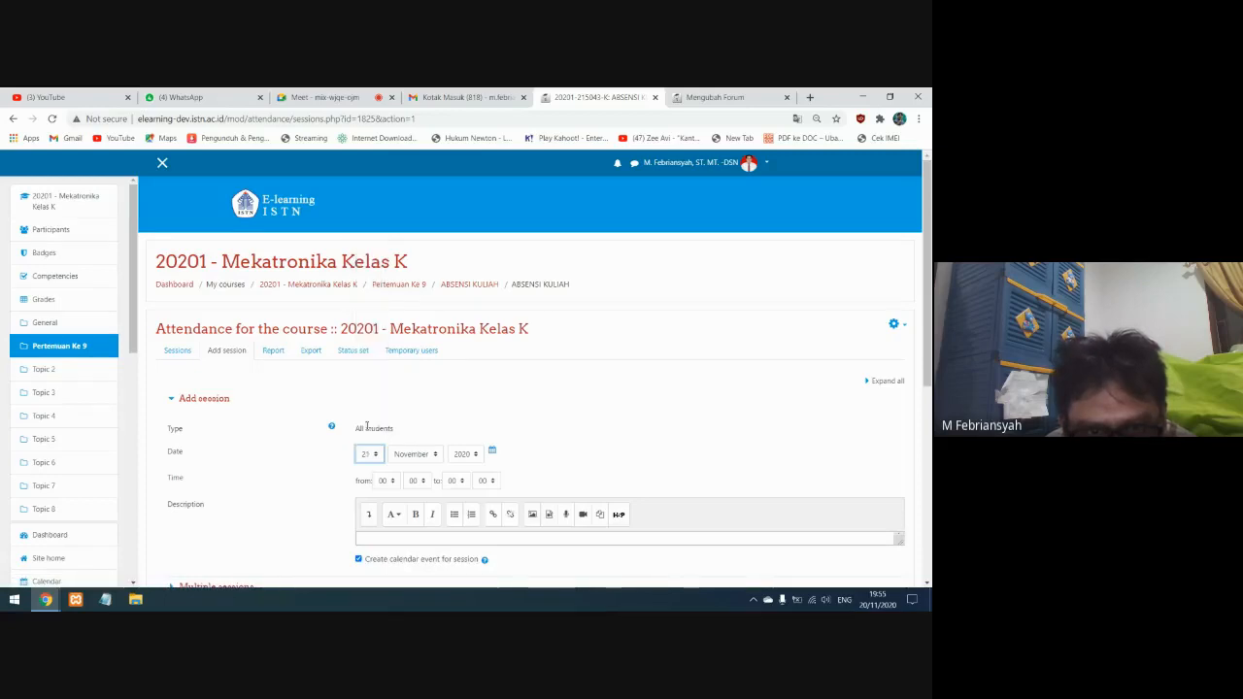
left_click(385, 481)
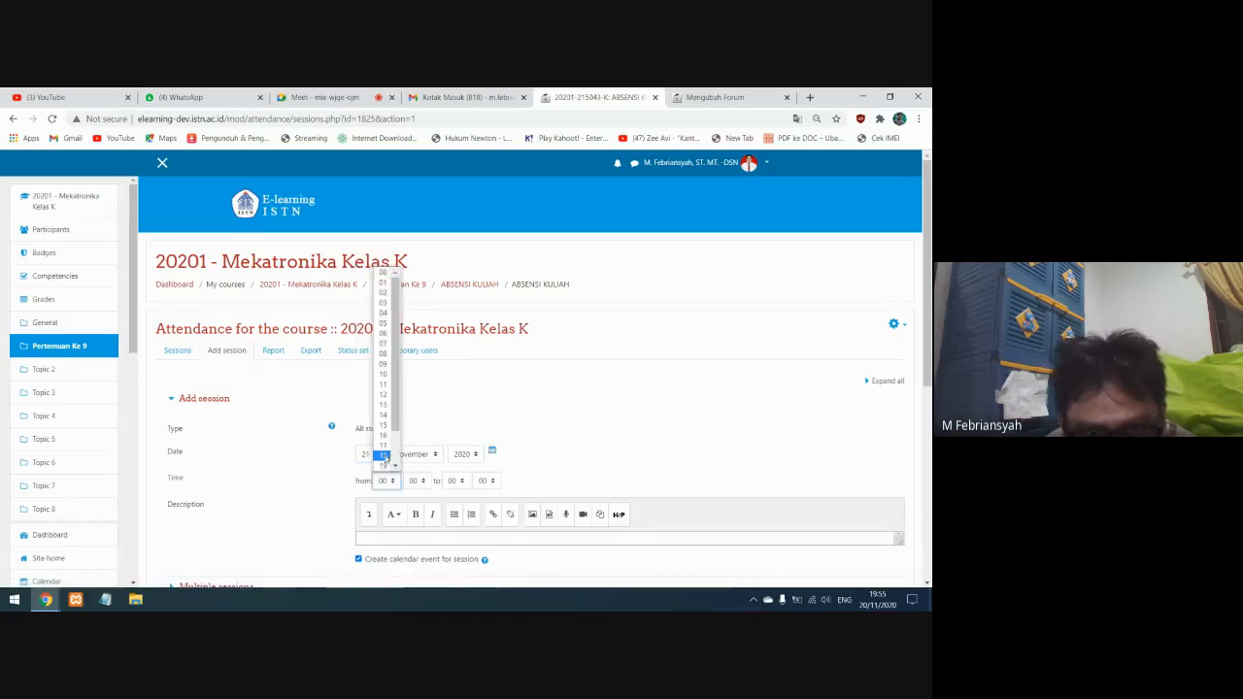
left_click(384, 466)
left_click(454, 480)
scroll(463, 444, "down", 1)
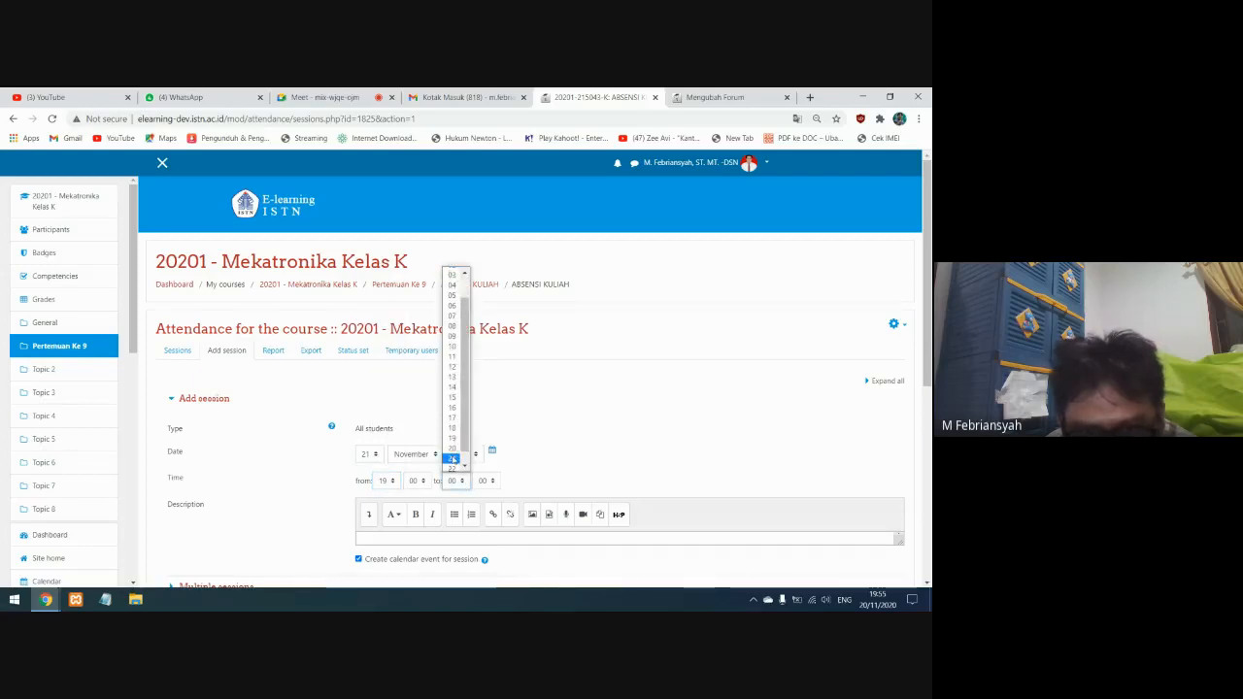
left_click(457, 465)
Allow students to record their own attendance for the 21 November session and add it
scroll(502, 404, "down", 2)
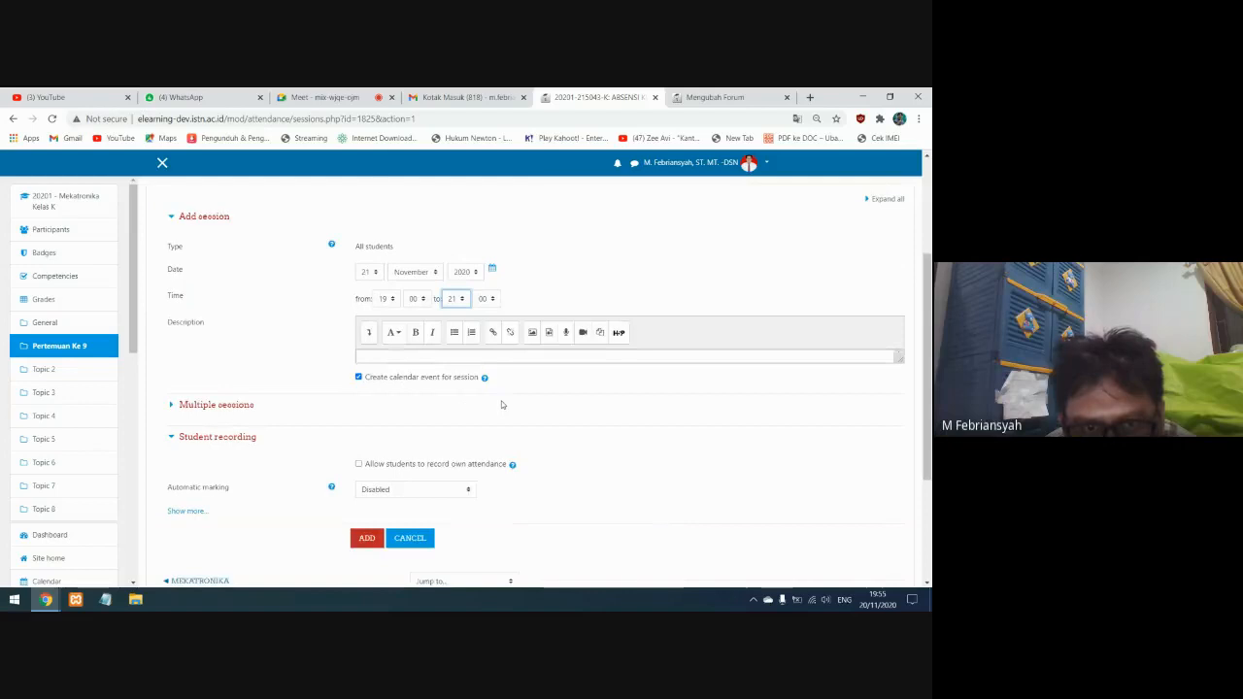
scroll(502, 405, "down", 2)
left_click(358, 275)
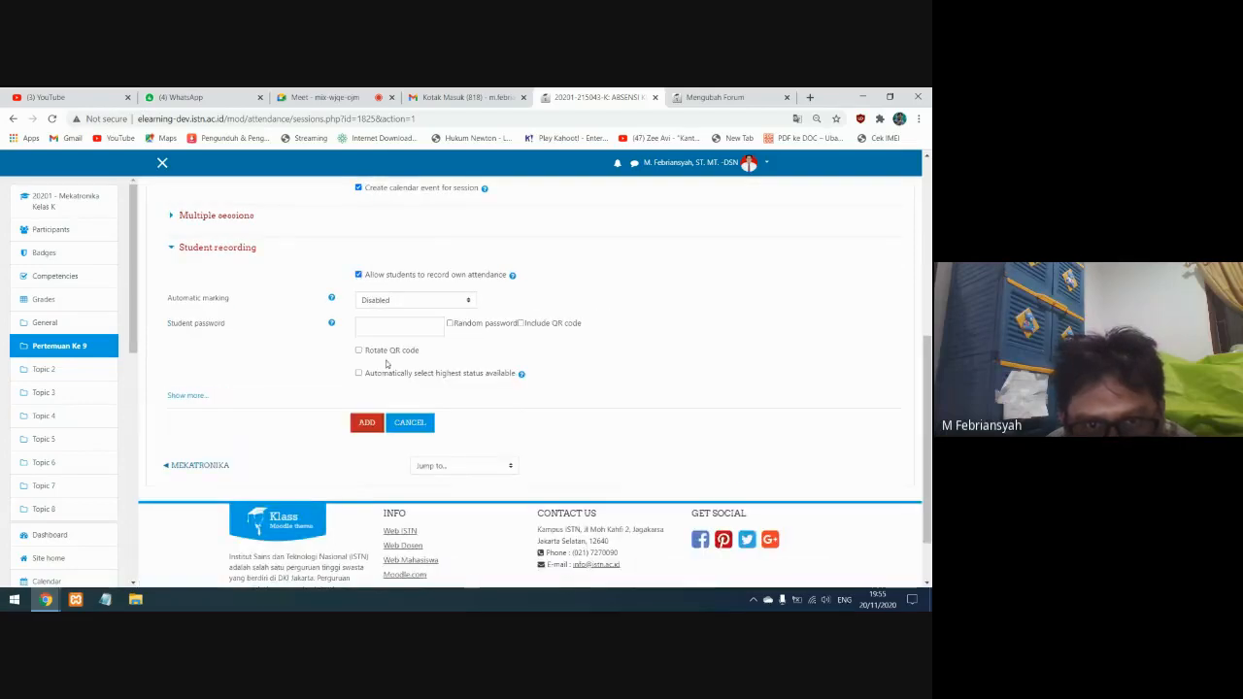
left_click(366, 423)
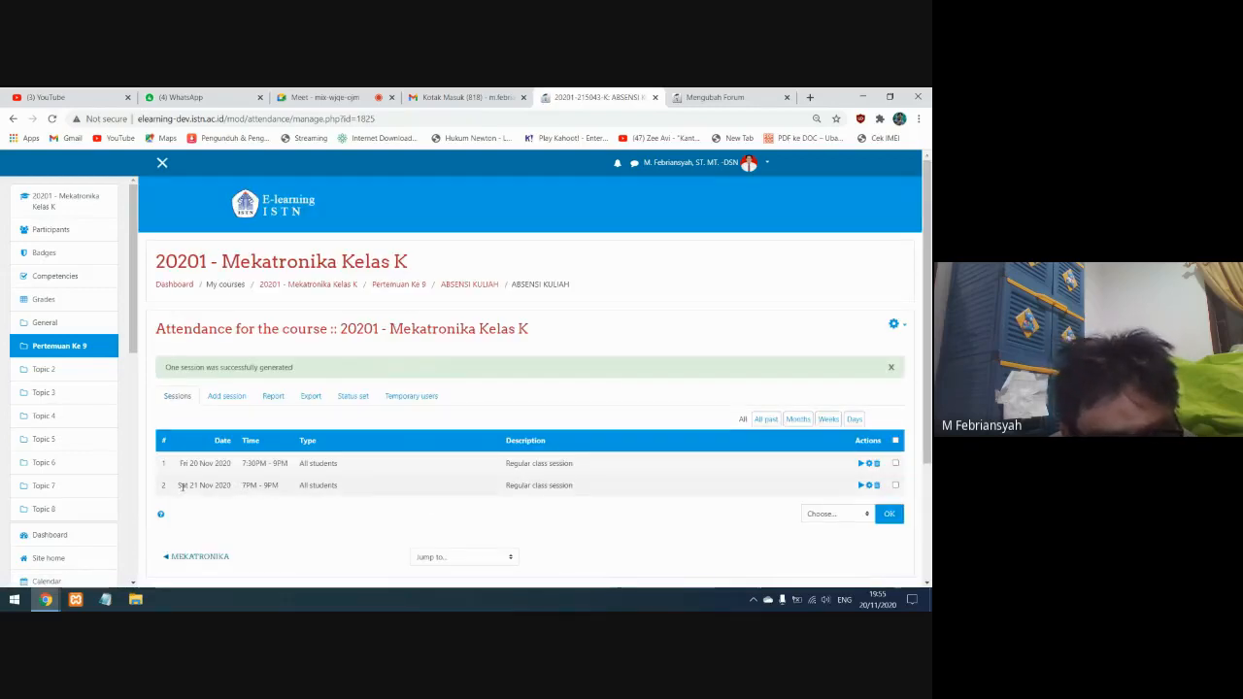
View the attendance sheet of the 21 November session and return to the session list
left_click_drag(179, 485, 312, 486)
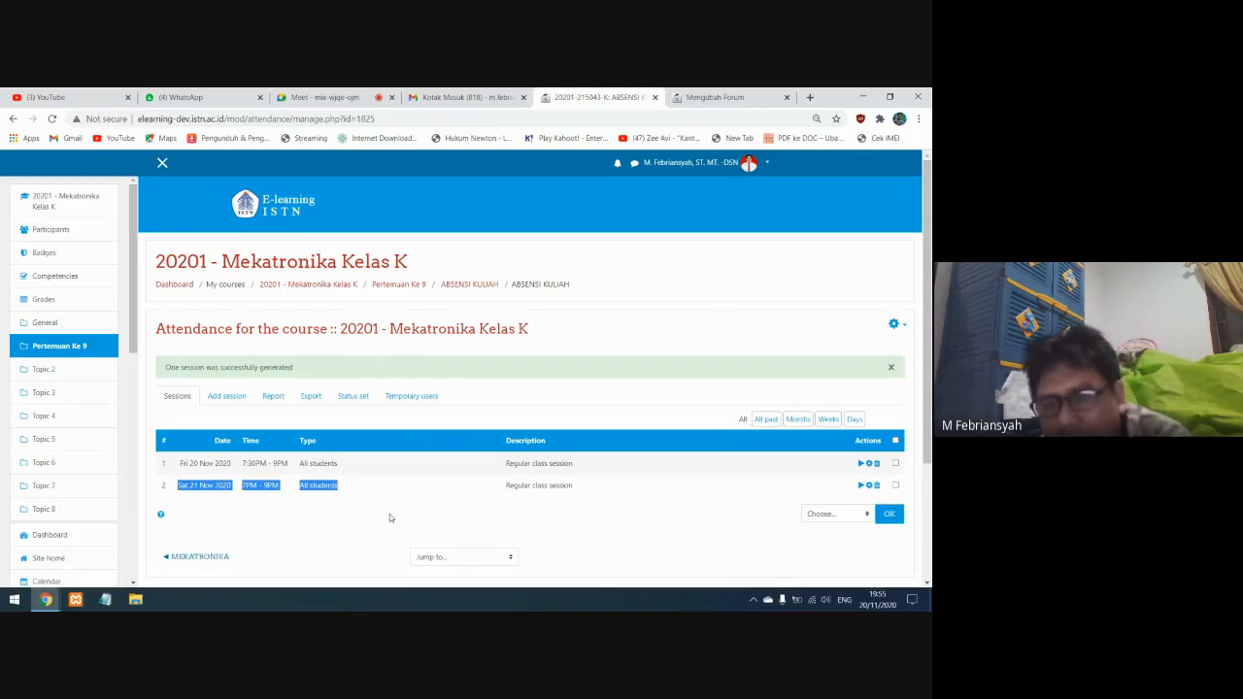
left_click(860, 488)
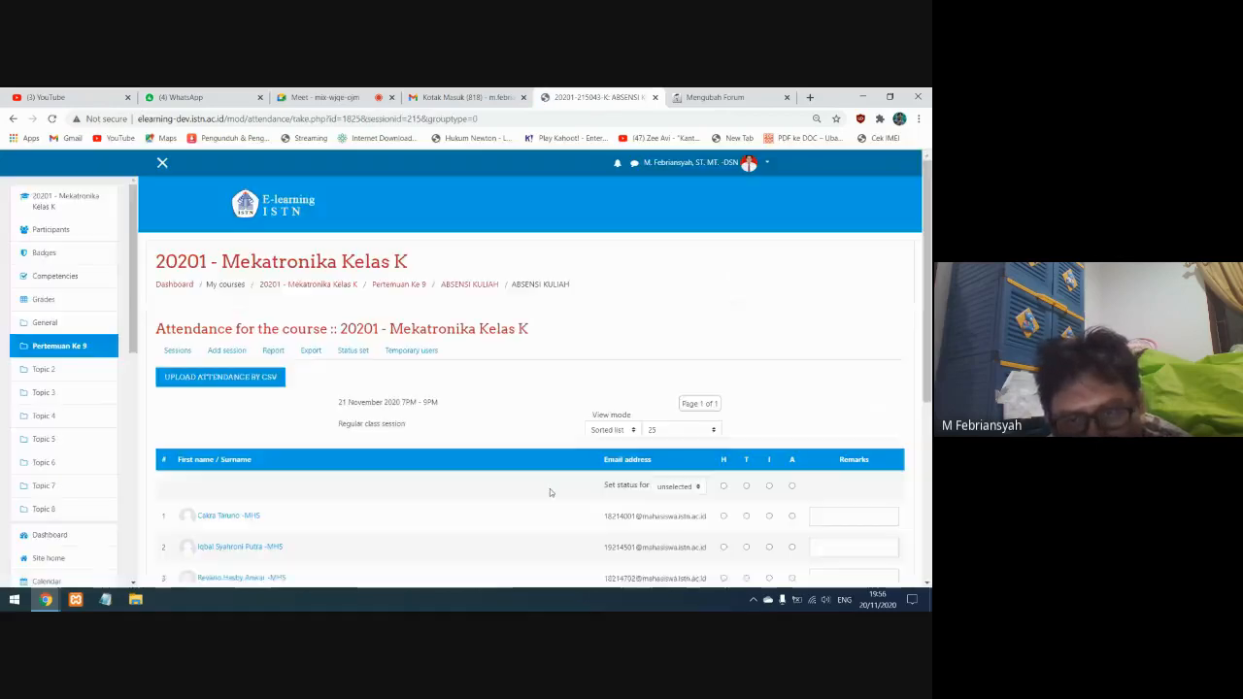
scroll(549, 488, "down", 3)
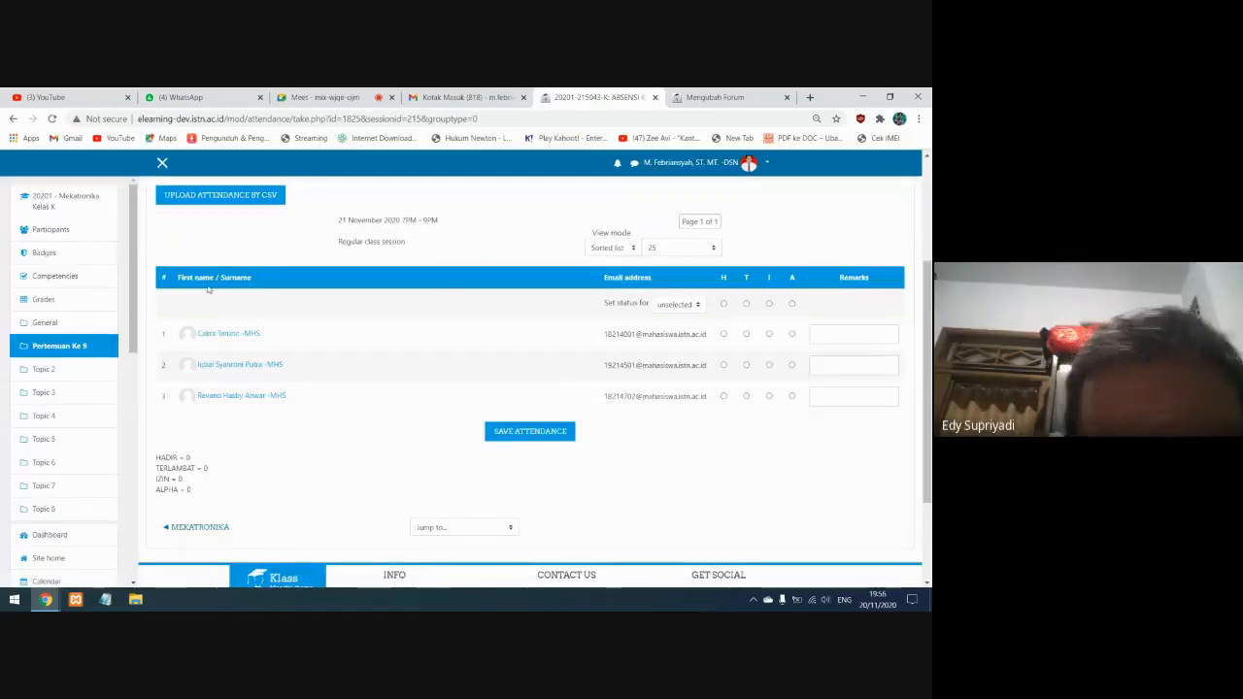
scroll(318, 319, "up", 2)
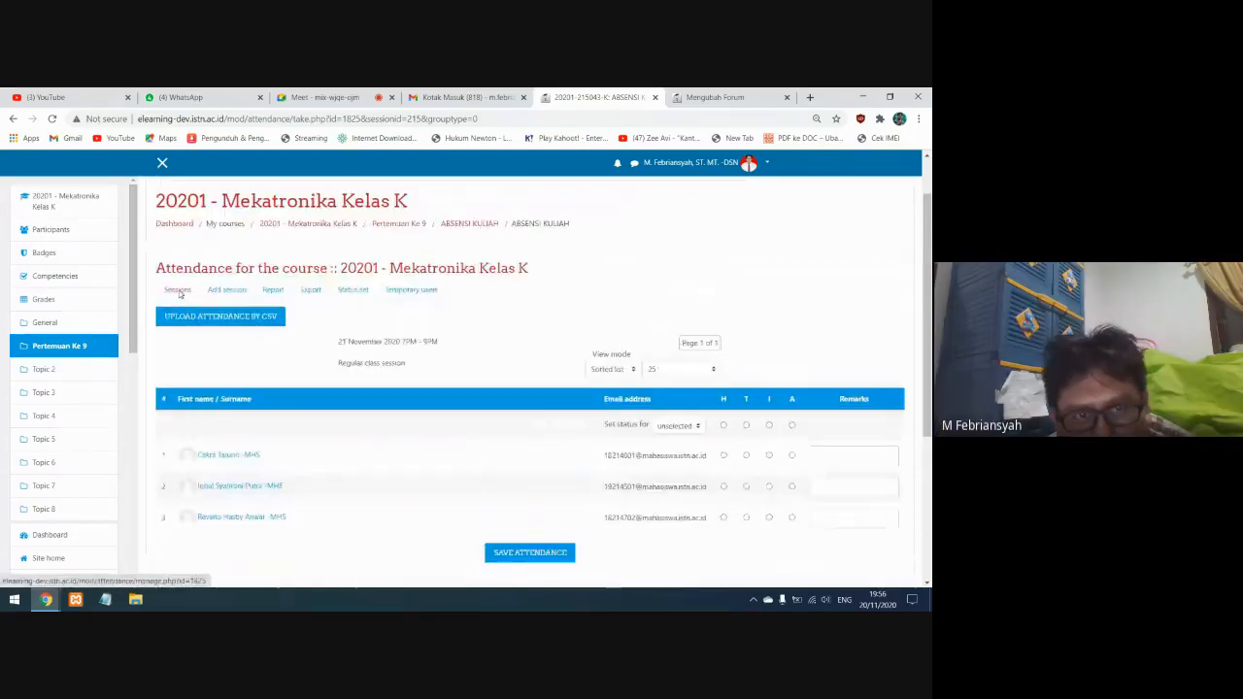
left_click(177, 290)
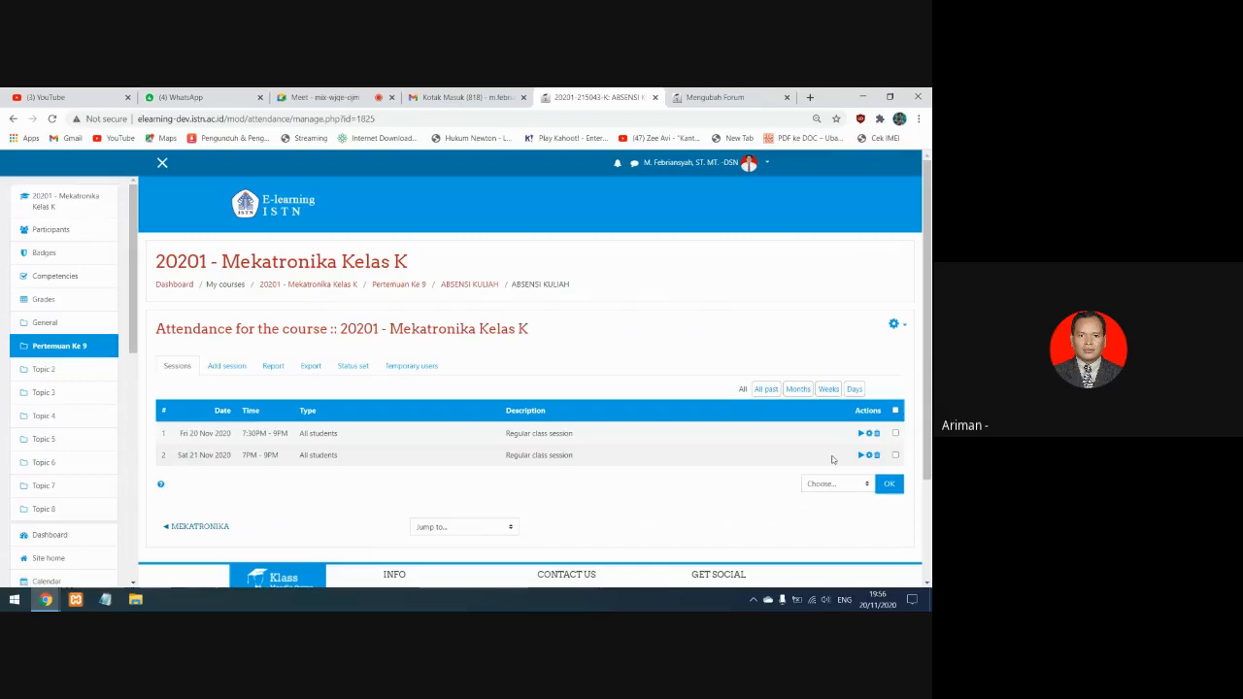
Delete both the 20 November and the 21 November sessions from the attendance activity
left_click(896, 454)
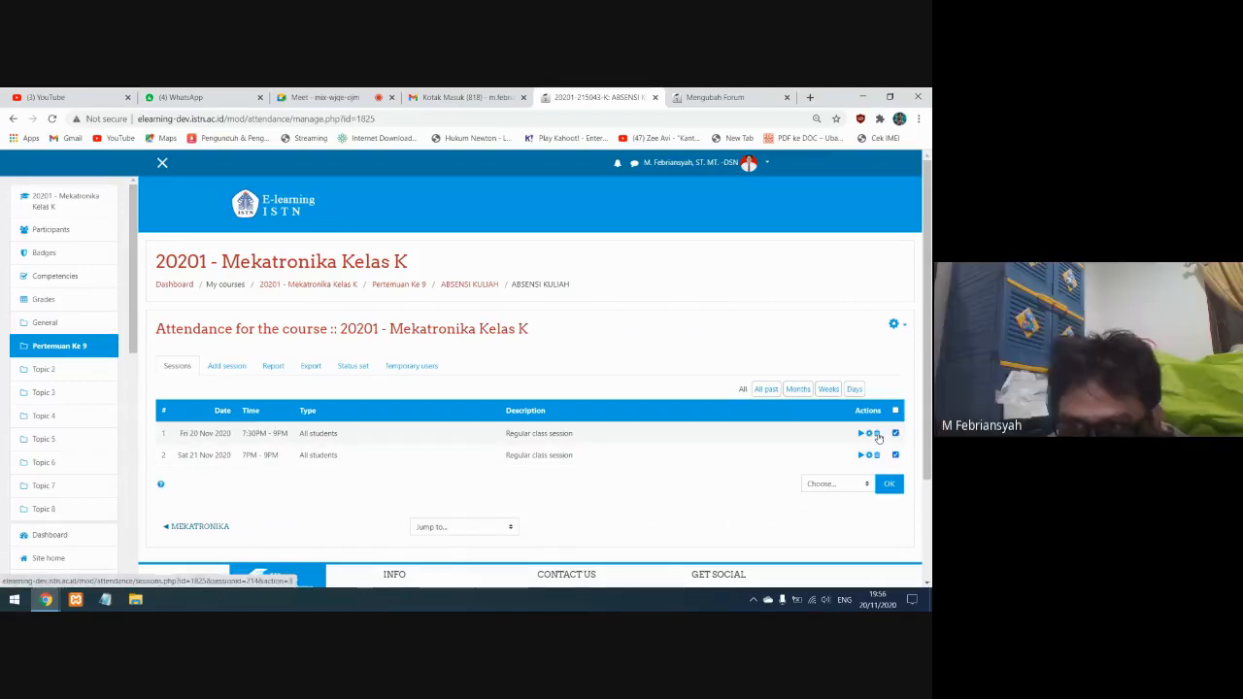
left_click(877, 434)
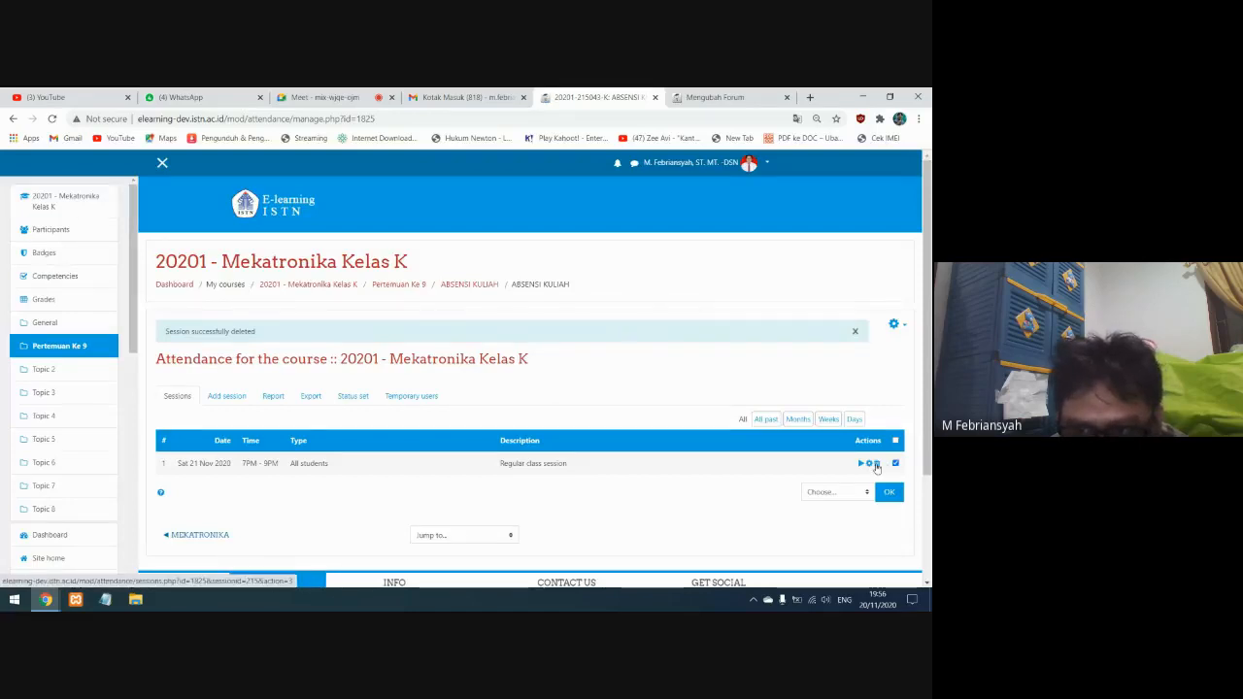
left_click(876, 465)
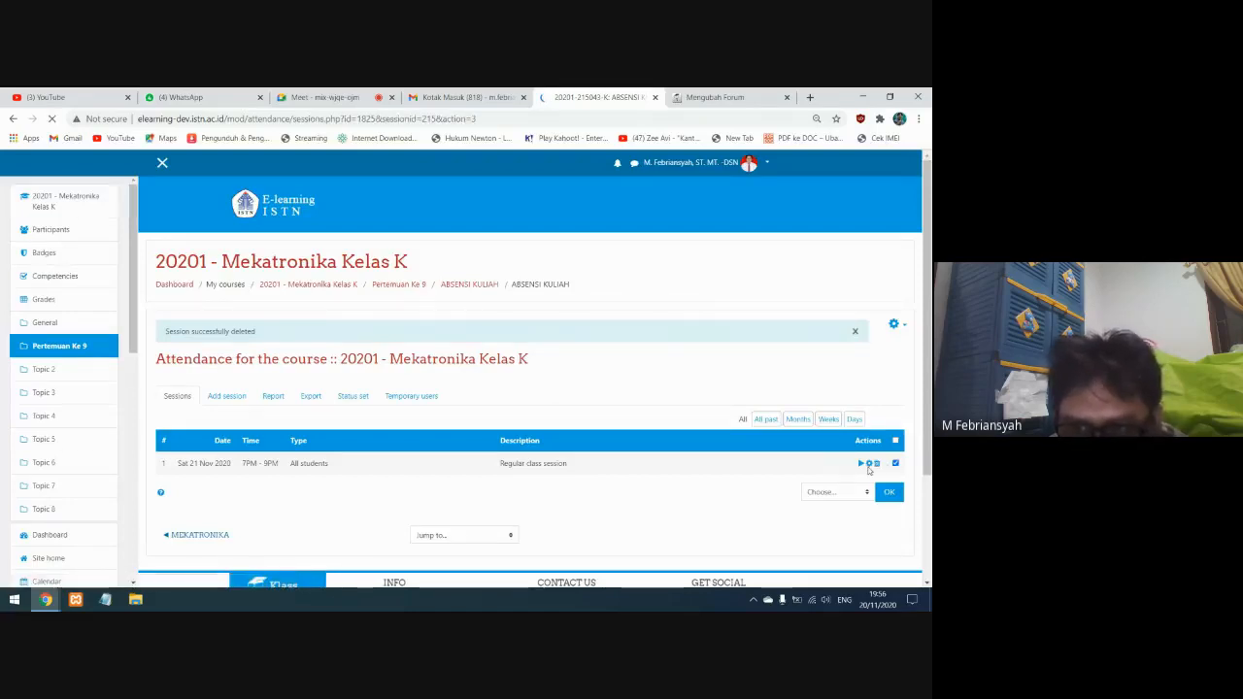
left_click(564, 501)
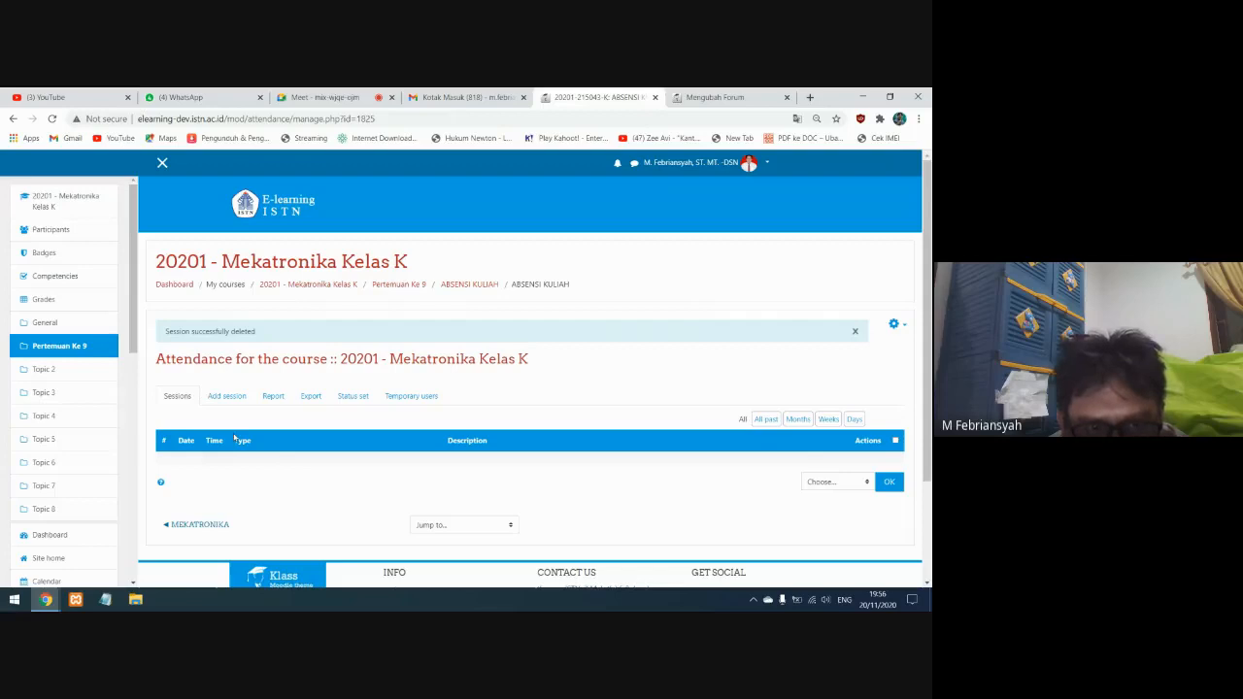
Review the statuses and their available minutes in the status set, and return to the session list
left_click(349, 396)
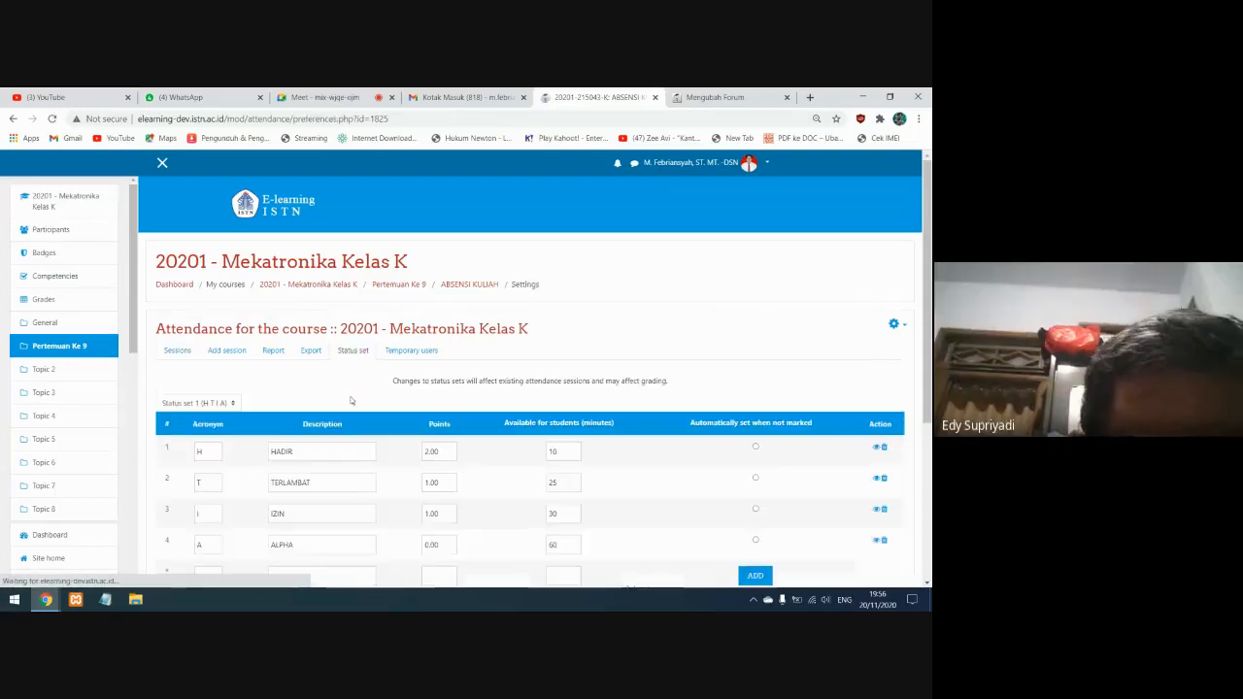
scroll(542, 478, "down", 2)
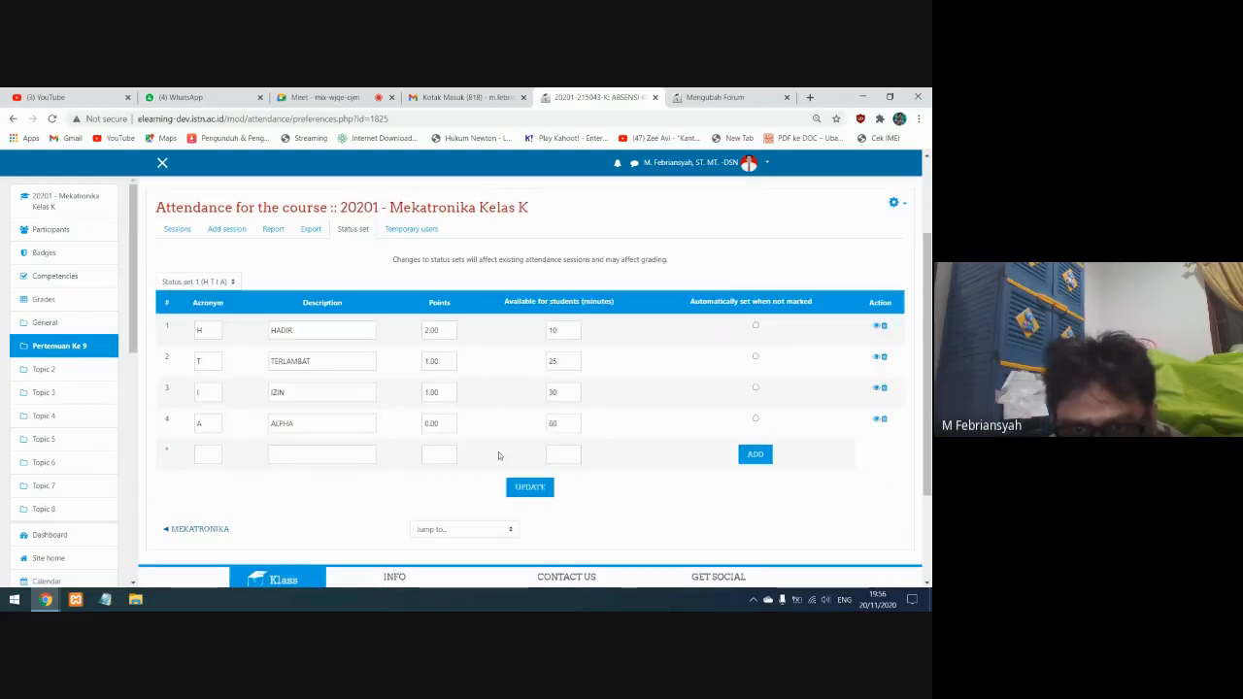
left_click(180, 232)
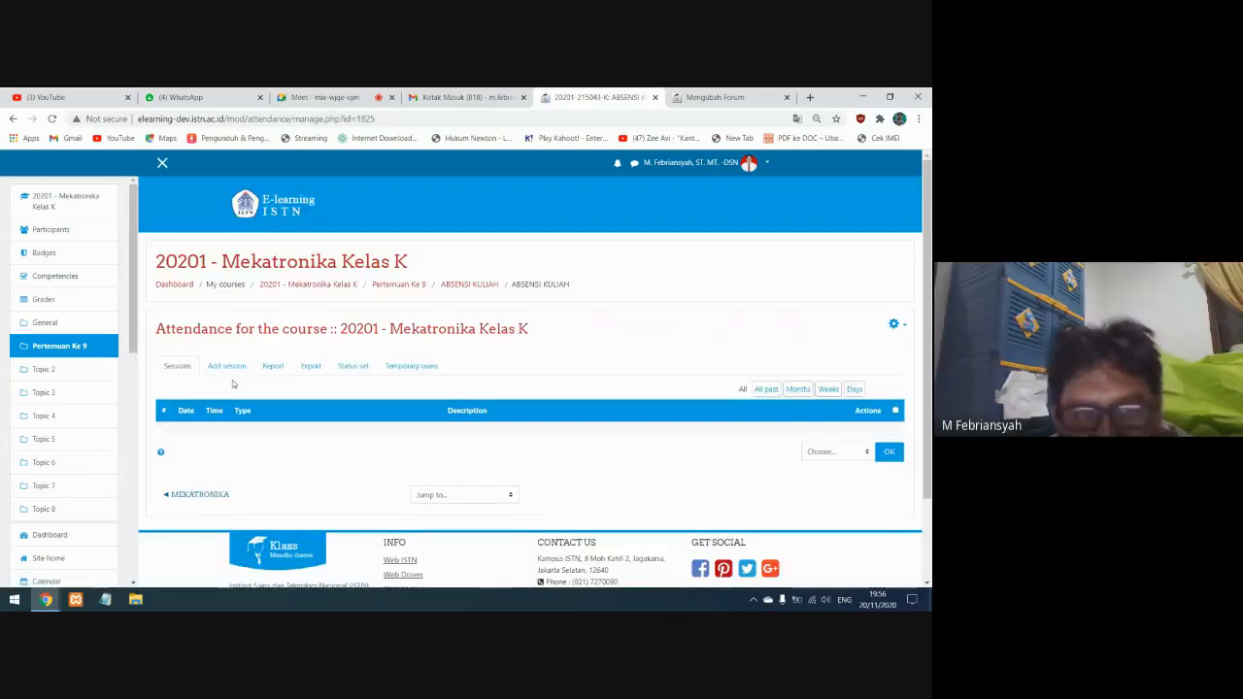
Start a new attendance session for 20 November 2020, running from 19:30 to 21:30
left_click(224, 371)
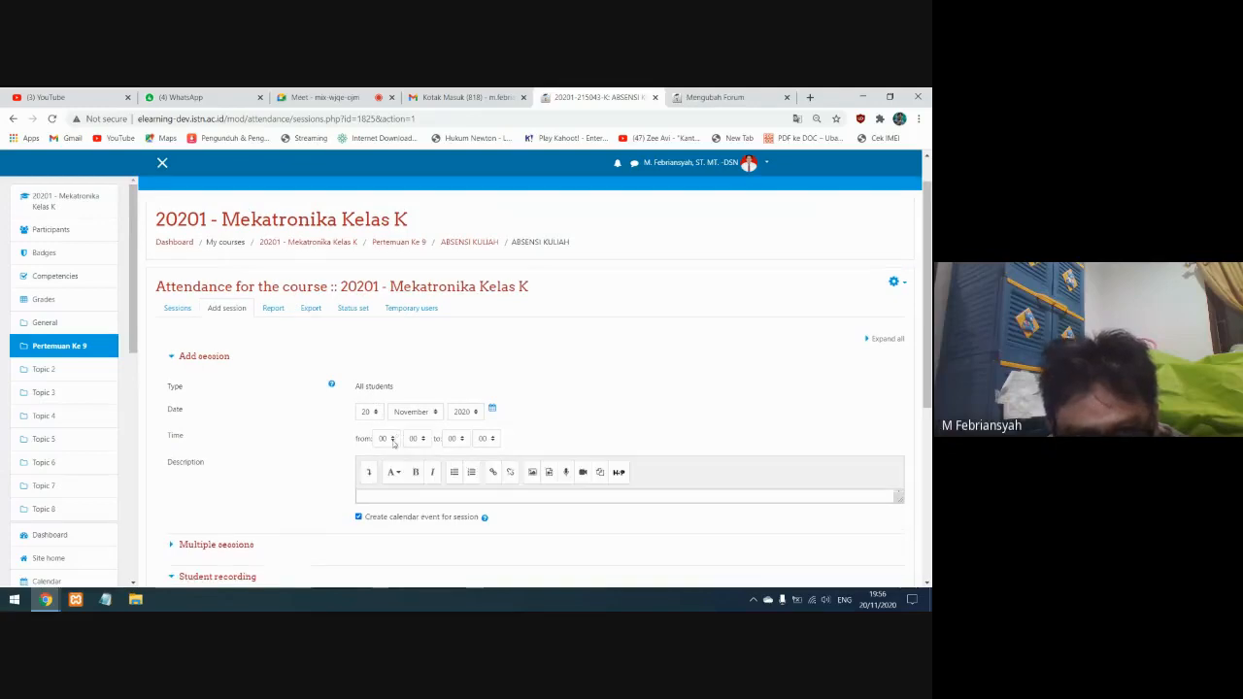
left_click(391, 440)
left_click(384, 424)
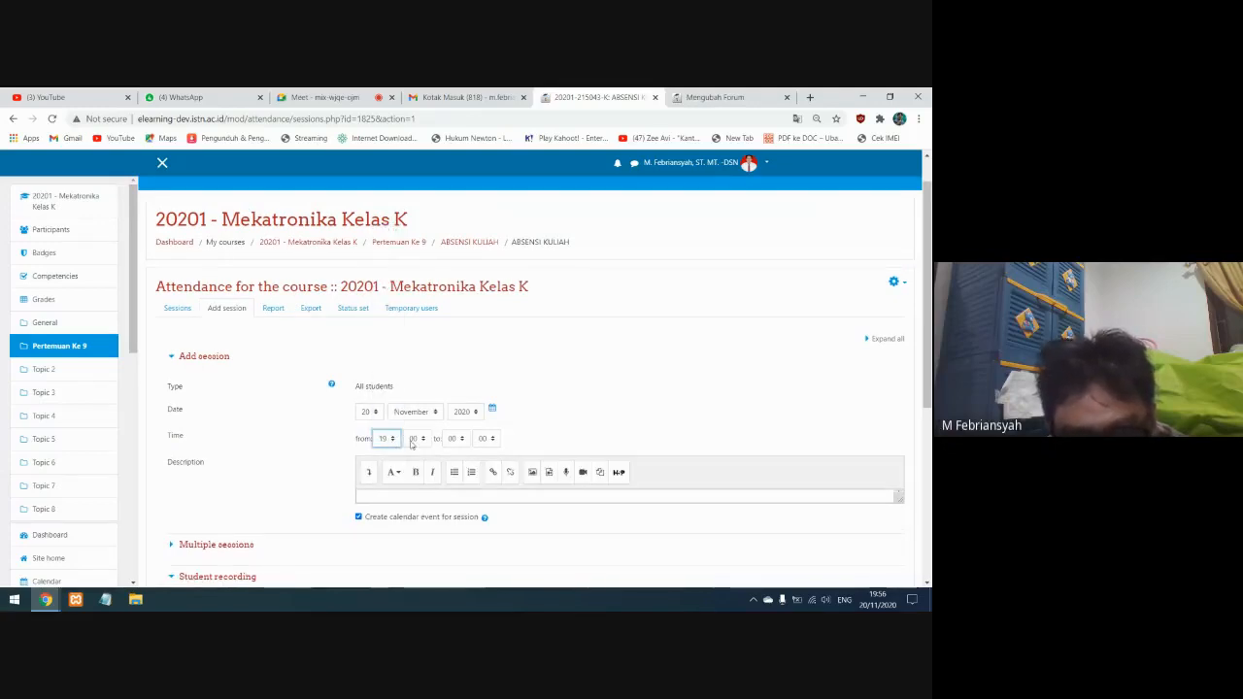
left_click(424, 442)
left_click(417, 514)
left_click(462, 439)
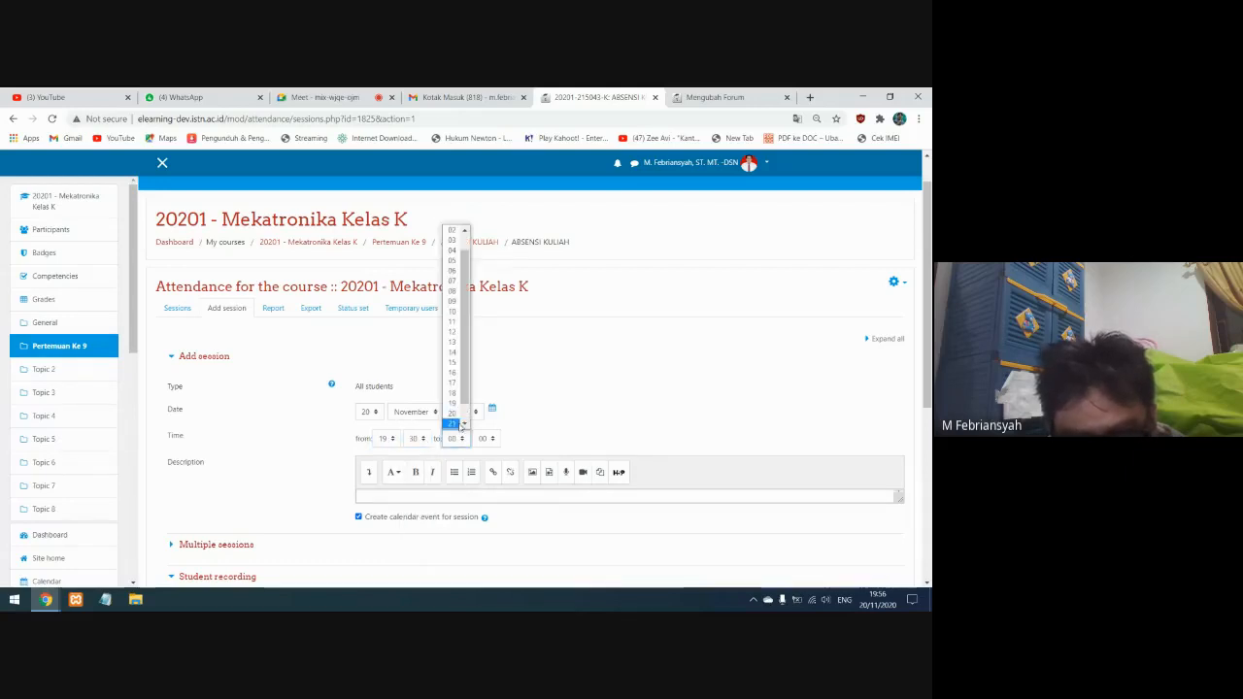
left_click(452, 424)
left_click(485, 438)
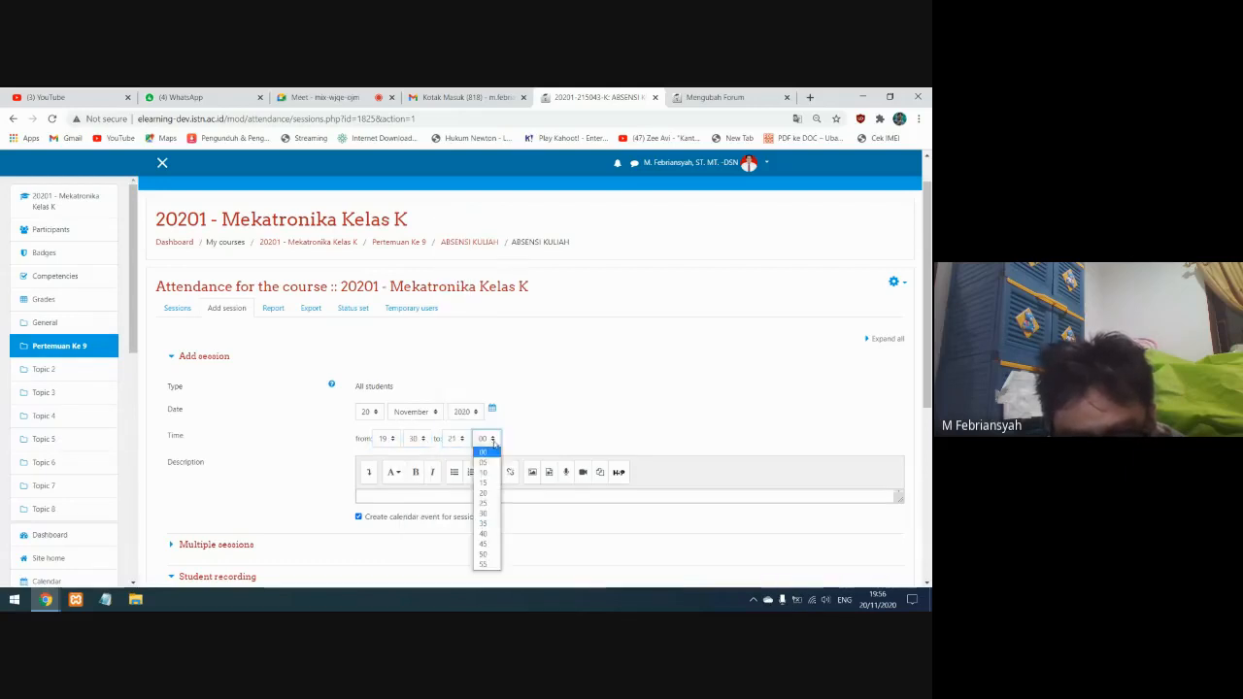
left_click(491, 513)
Allow students to record their own attendance for the 19:30 to 21:30 session and add it
scroll(314, 452, "down", 2)
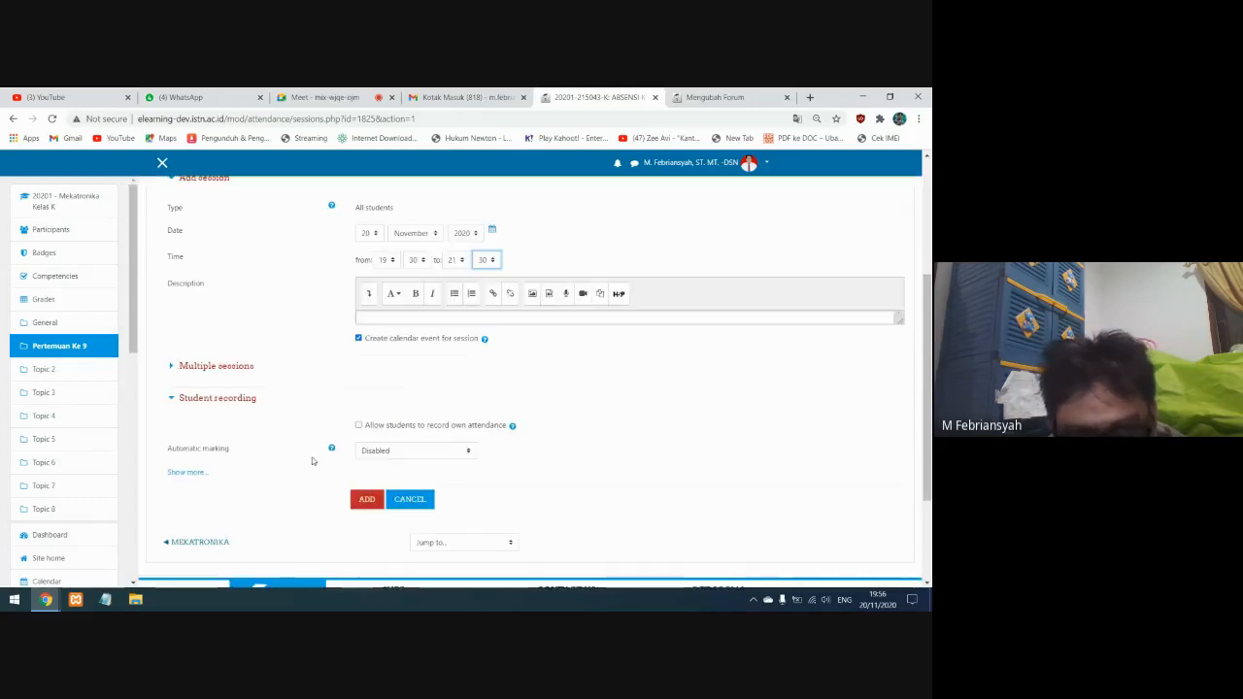
left_click(359, 423)
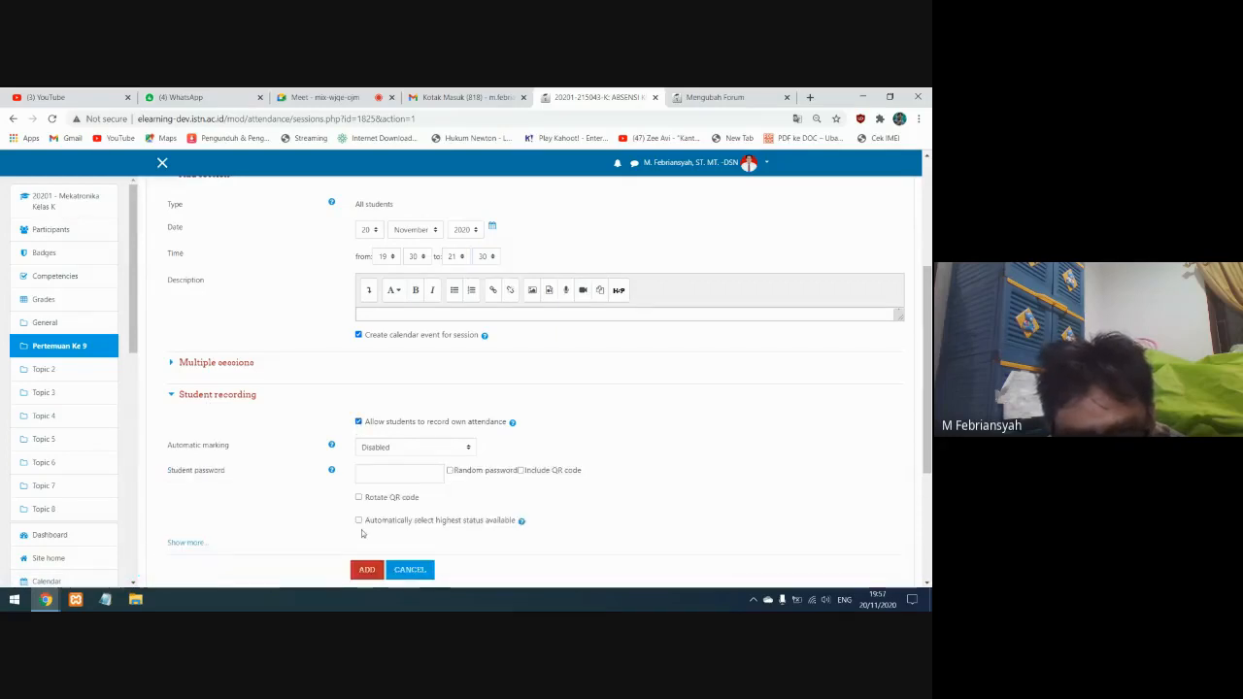
left_click(367, 570)
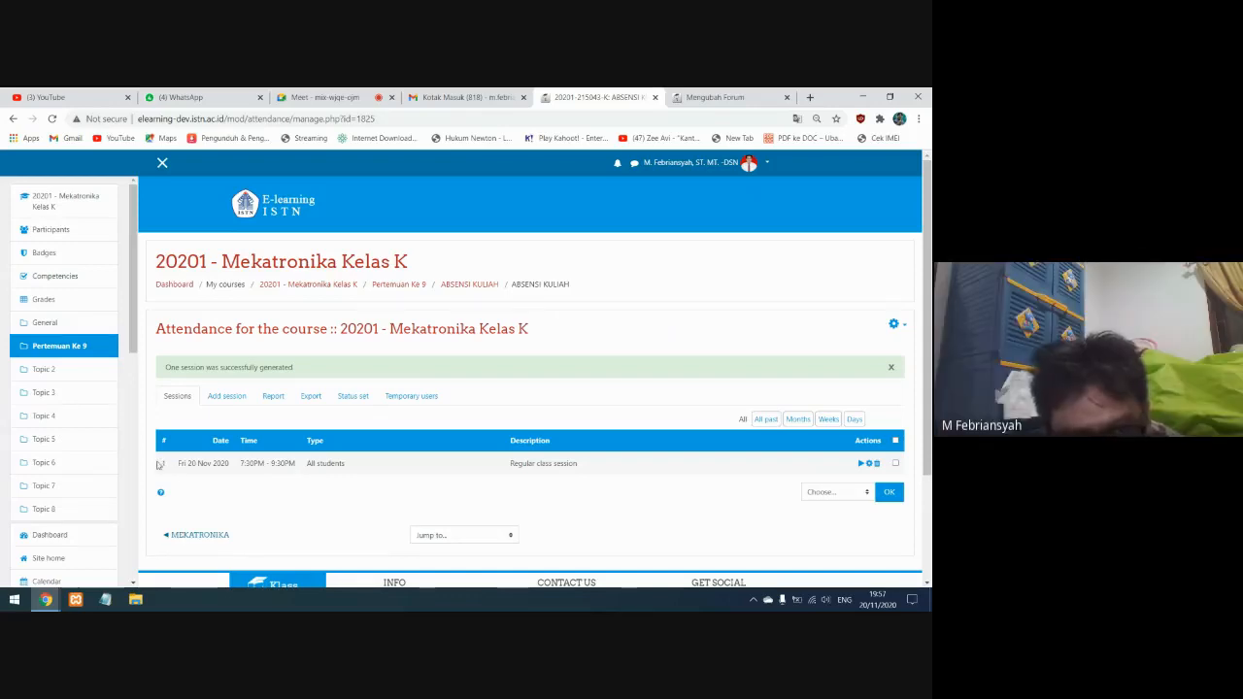
Mark all three students as H (Hadir) in the 20 November 2020 attendance session and save the attendance
left_click_drag(157, 466, 586, 469)
left_click(586, 470)
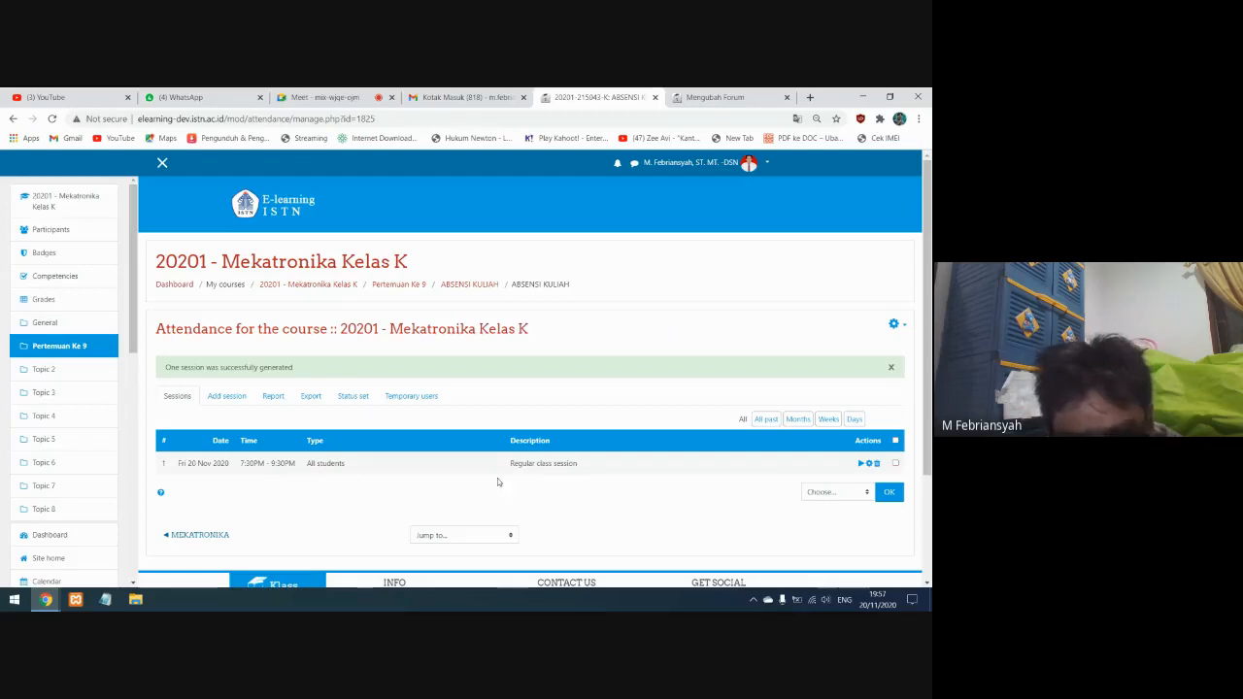
left_click(860, 465)
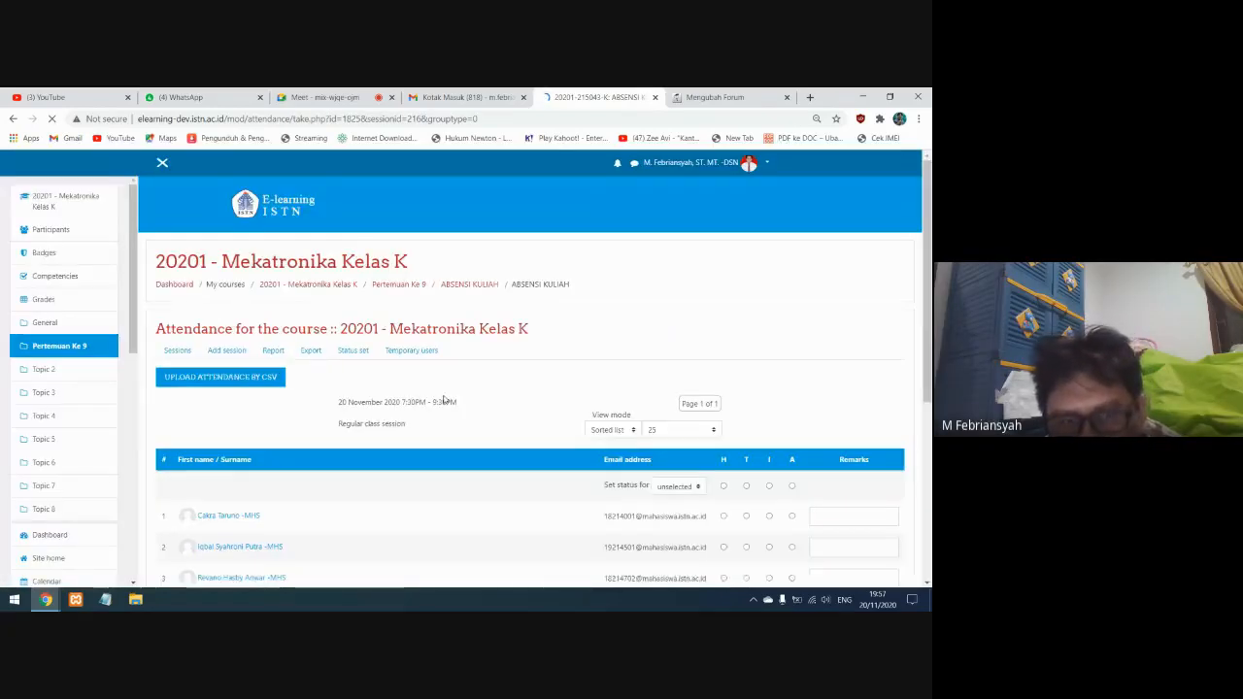
scroll(575, 472, "down", 2)
left_click(722, 395)
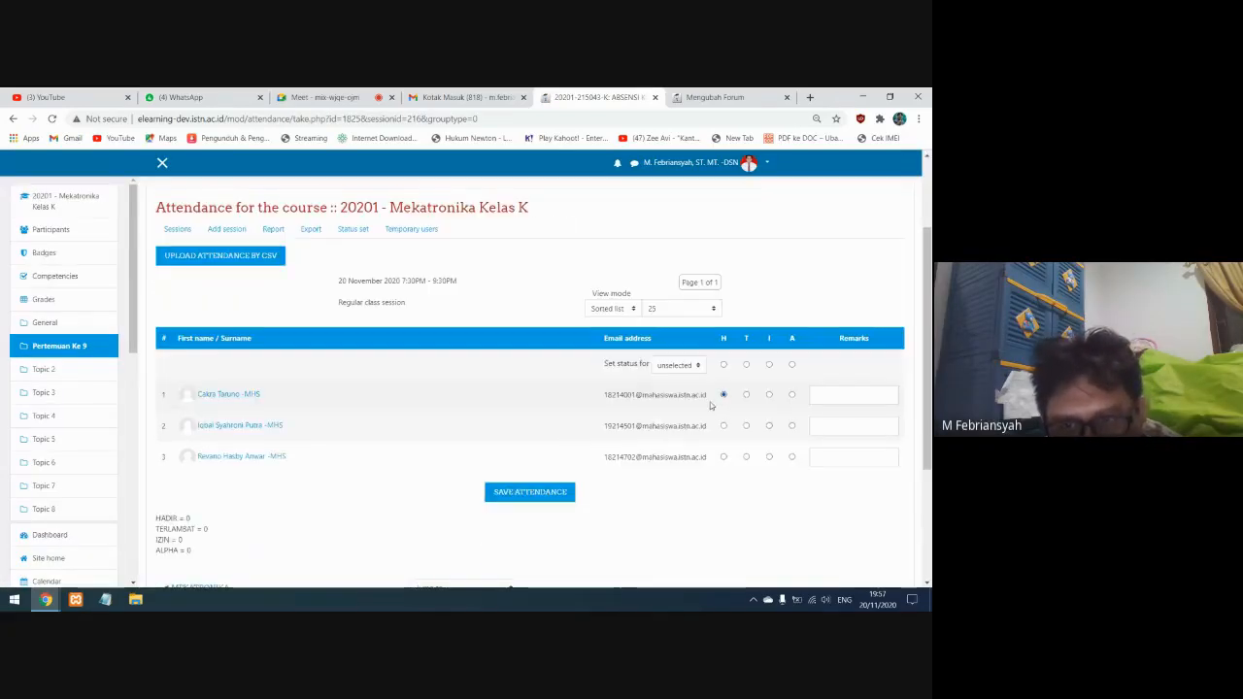
left_click(722, 426)
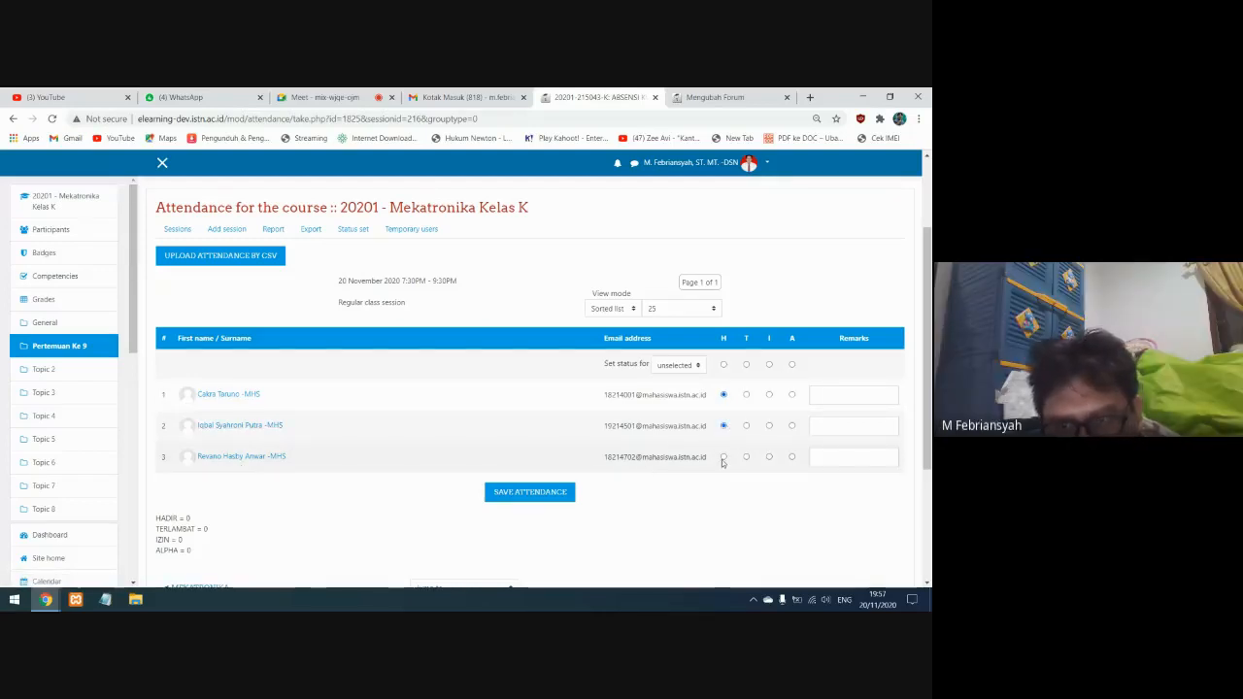
left_click(724, 457)
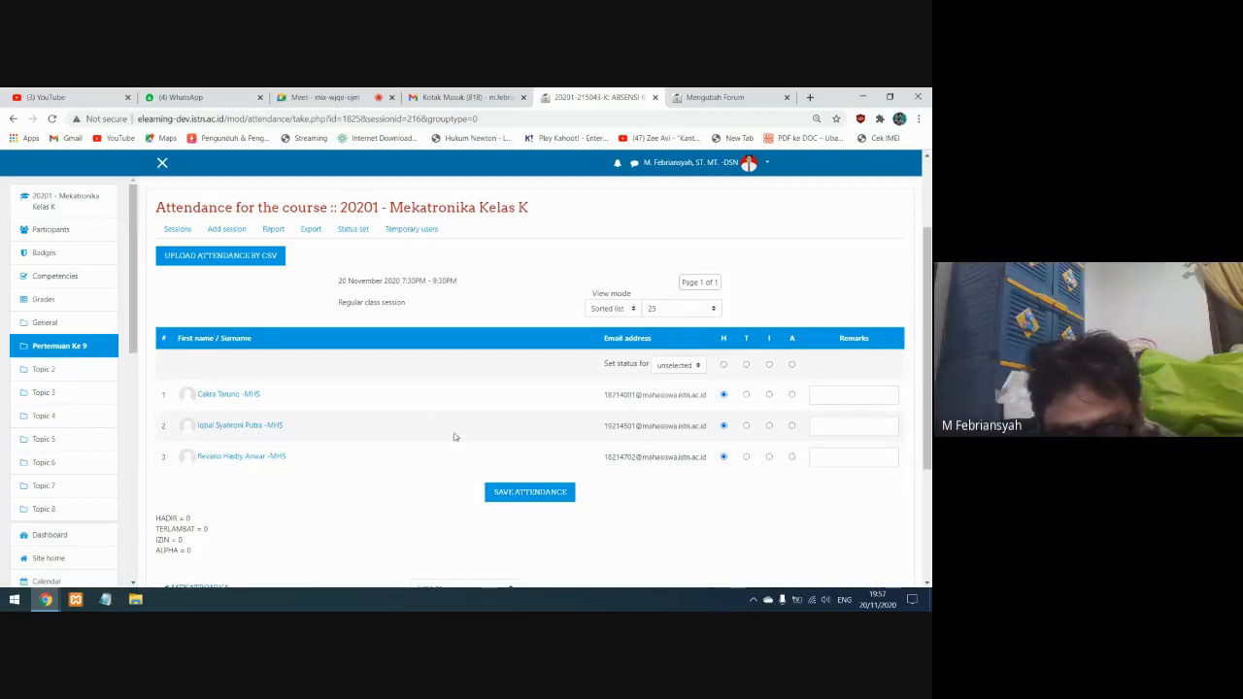
left_click(522, 495)
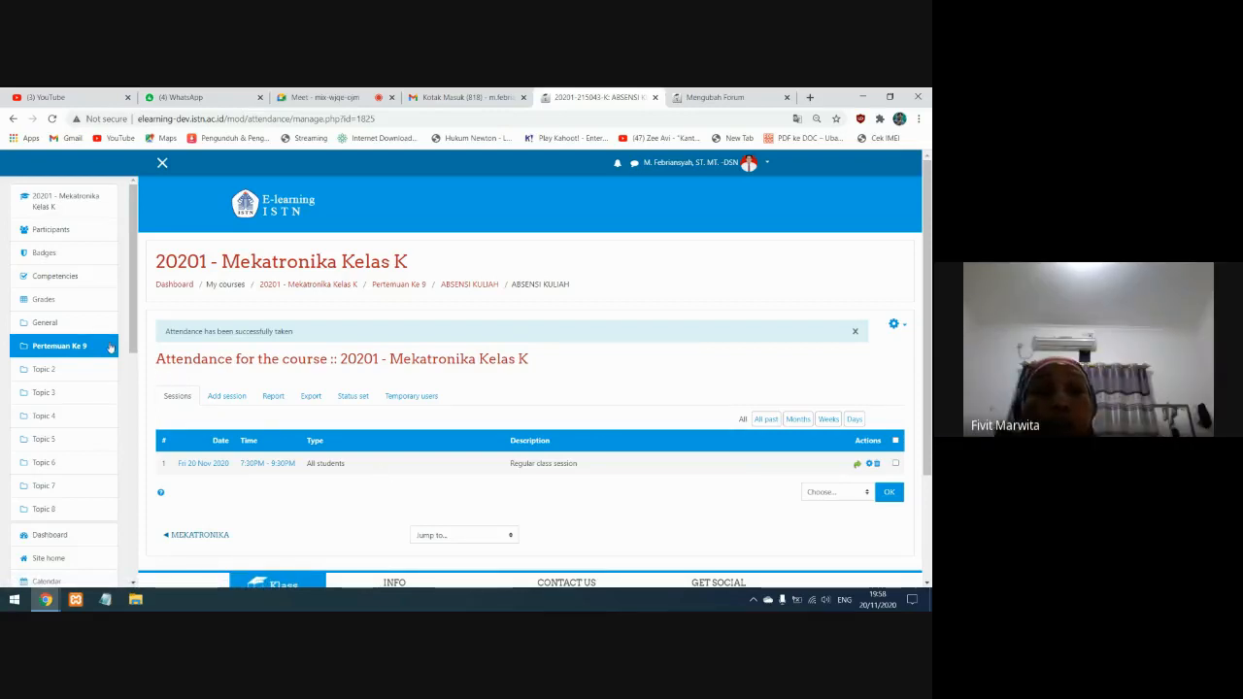
Start adding a BigBlueButtonBN activity to the Pertemuan Ke 9 section of the course
left_click(81, 203)
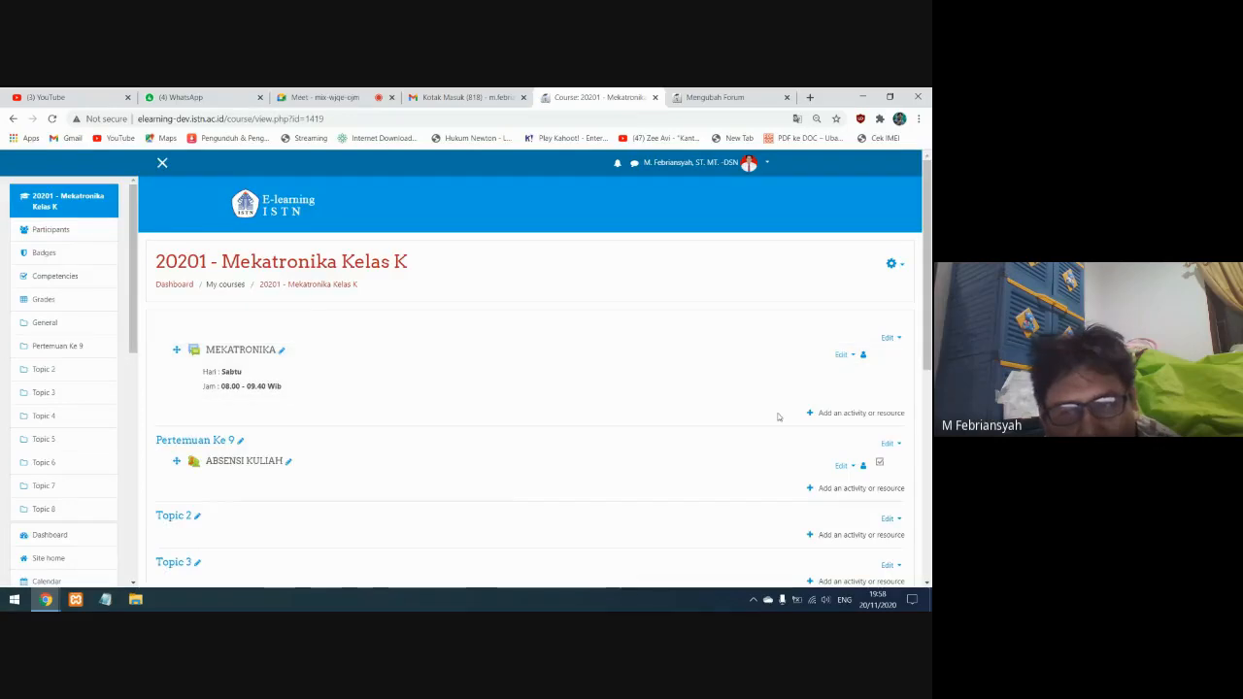
scroll(751, 379, "down", 2)
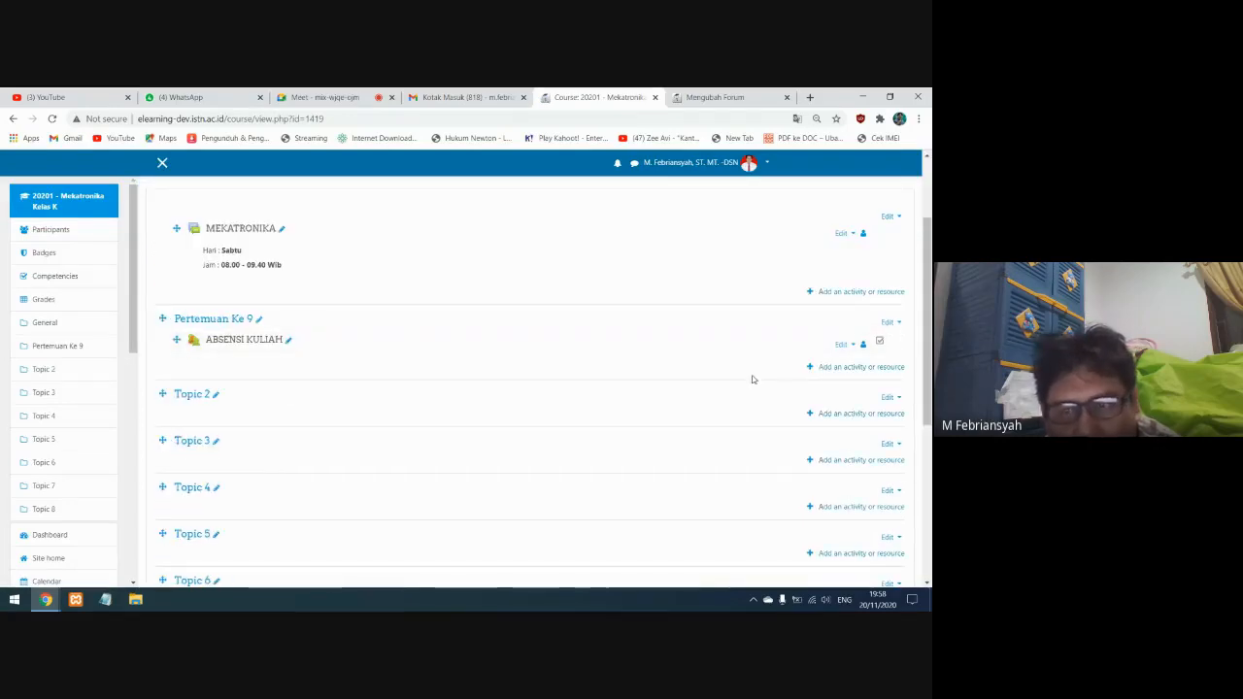
left_click(842, 367)
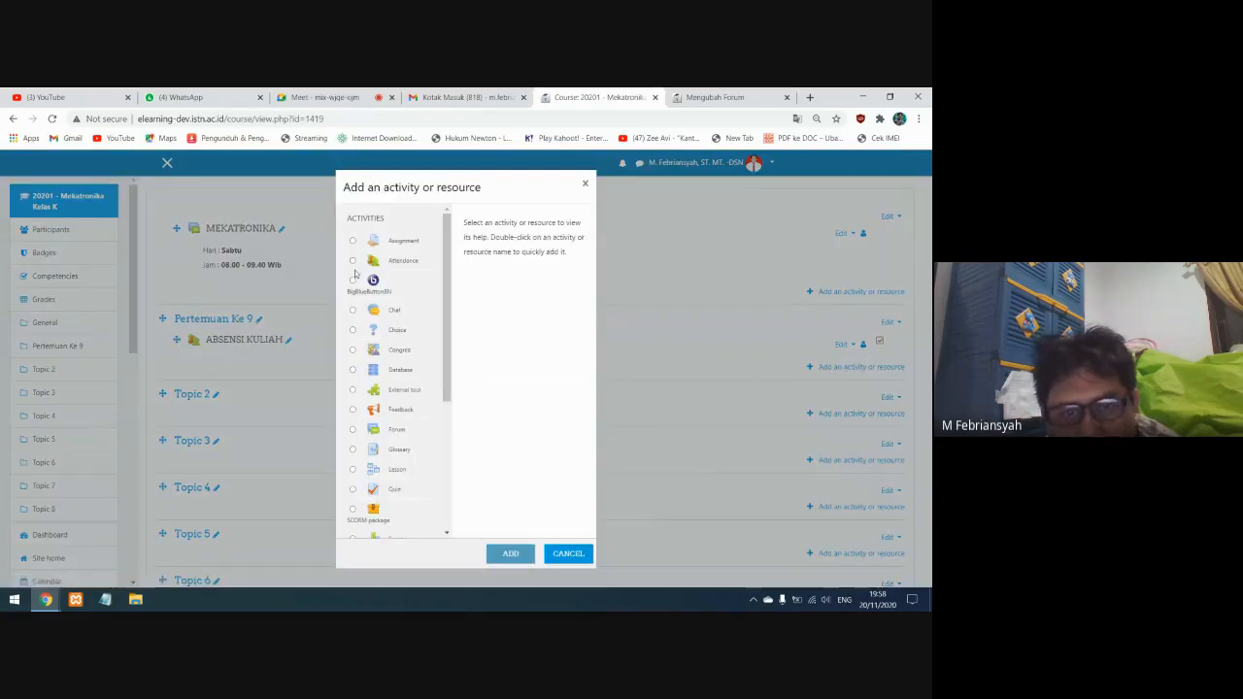
left_click(370, 284)
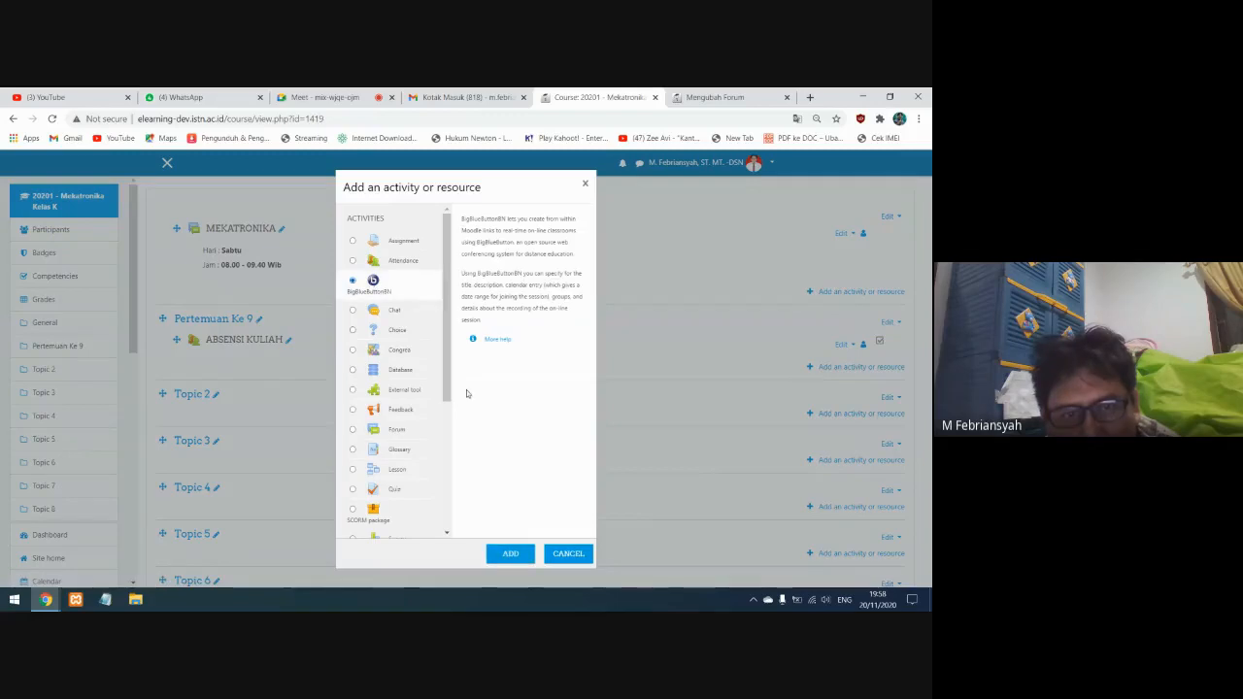
left_click(511, 555)
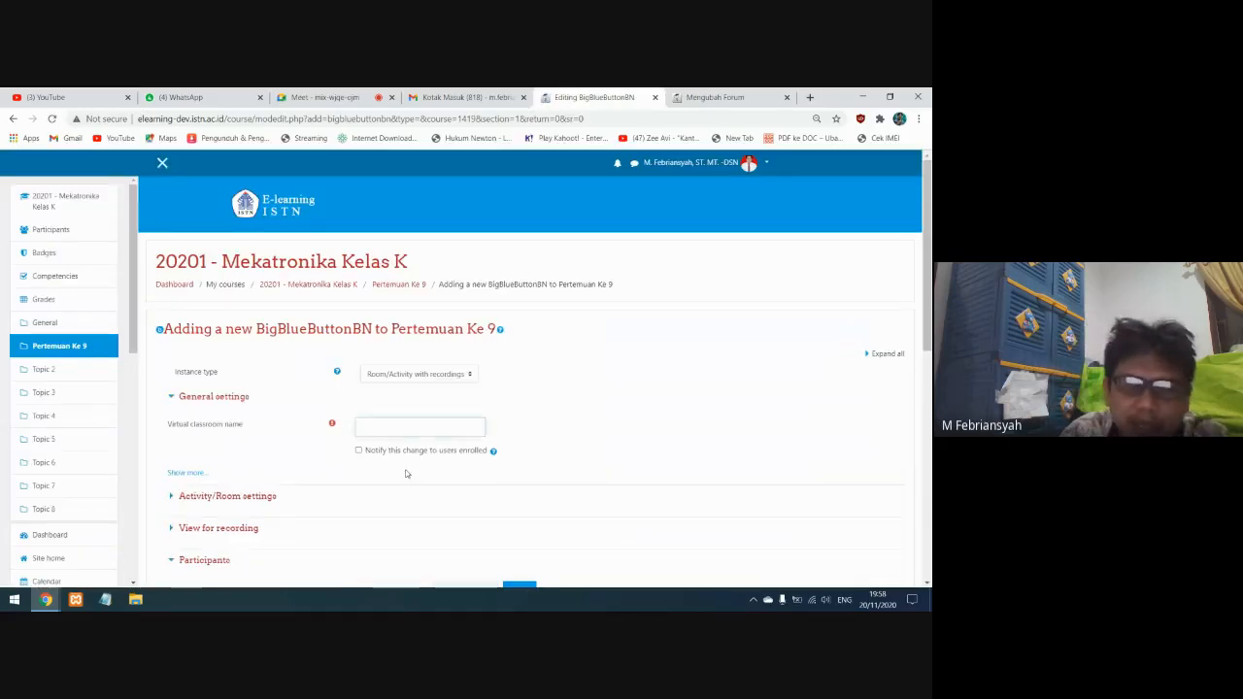
Name the virtual classroom "Vidcall 1" and enable notifying enrolled users of the change
type("Vi")
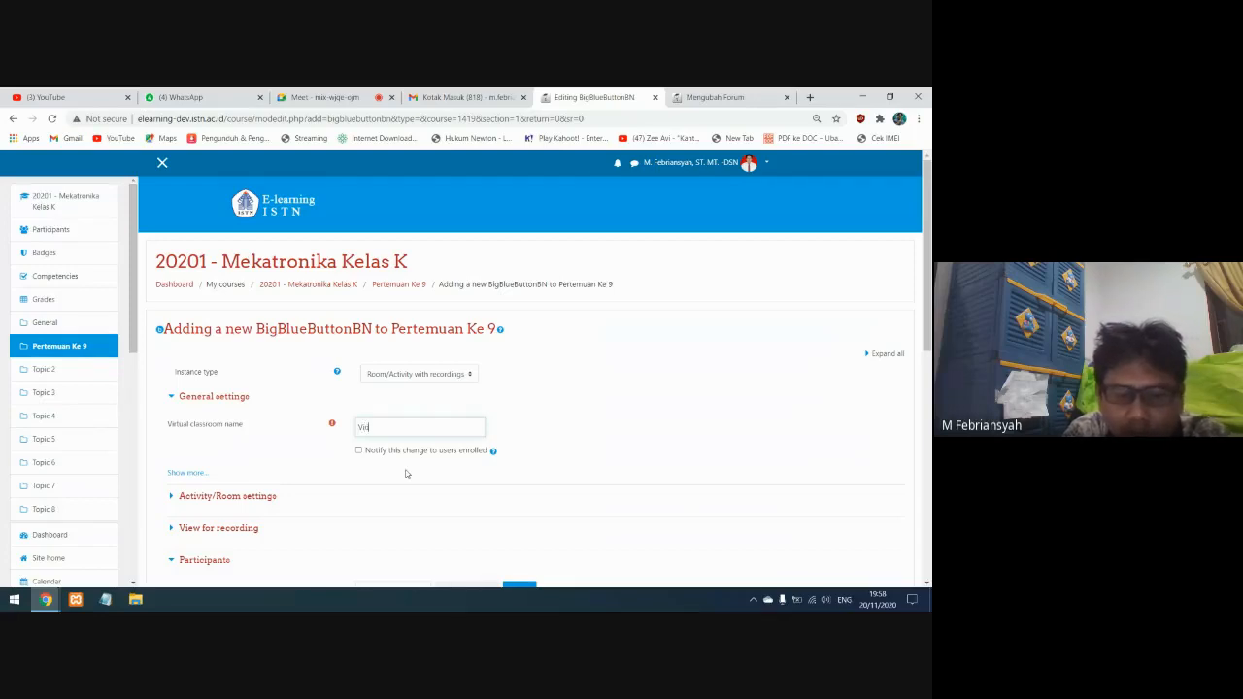
type("1")
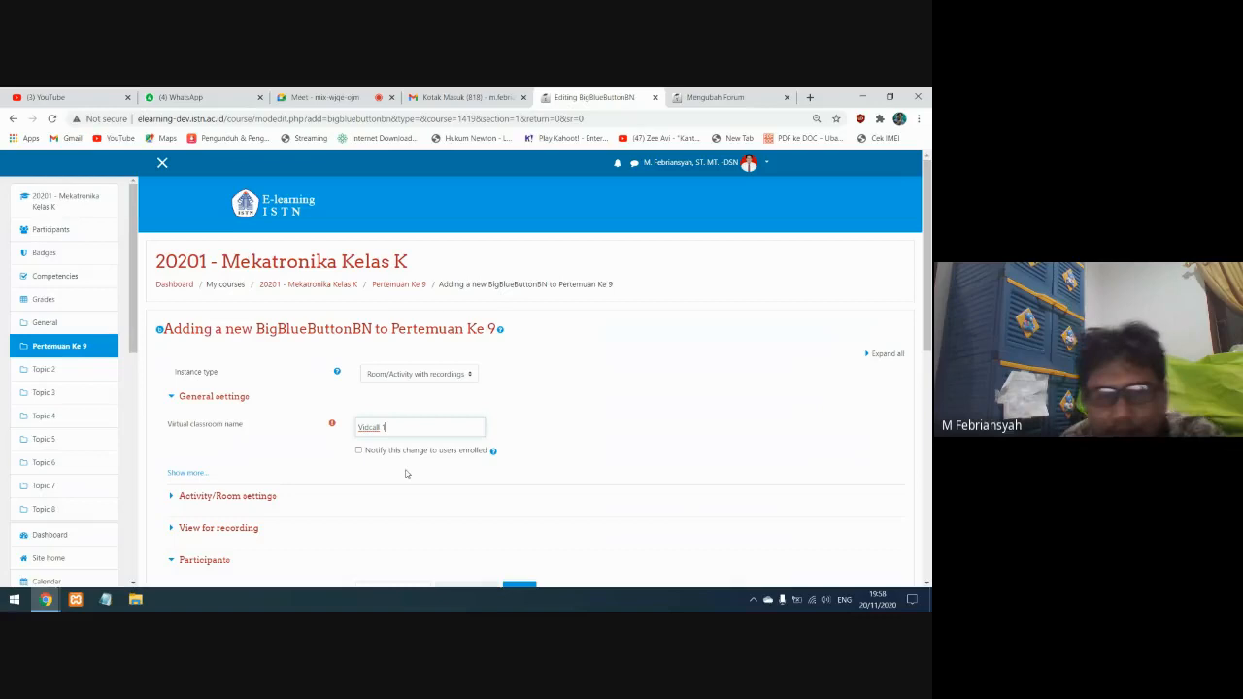
left_click(358, 451)
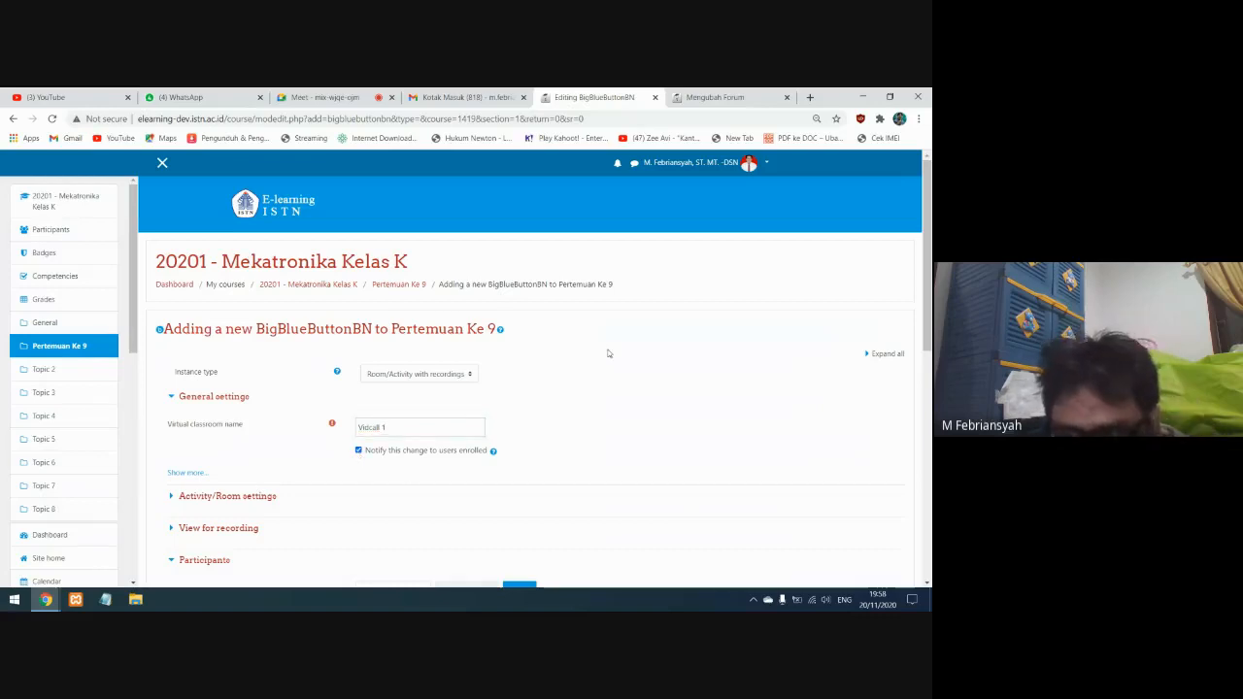
Expand all settings sections, inspect the optional description field in the general settings, and hide it again
left_click(884, 354)
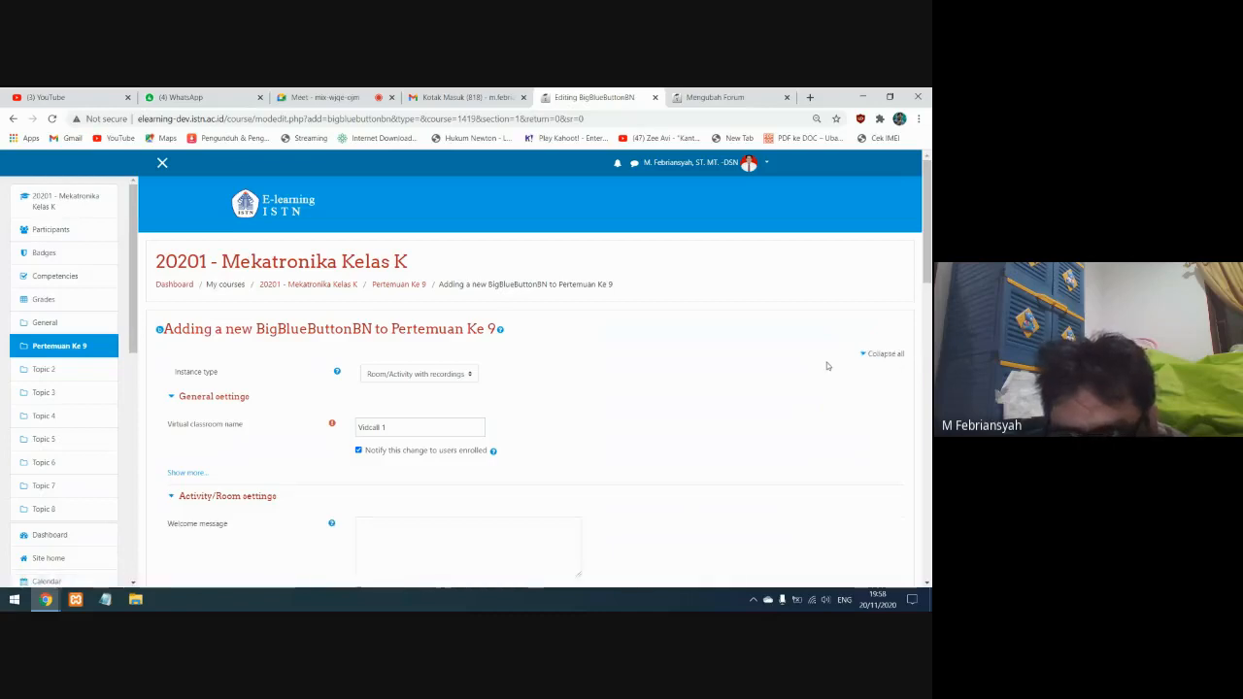
scroll(153, 359, "down", 2)
left_click(187, 352)
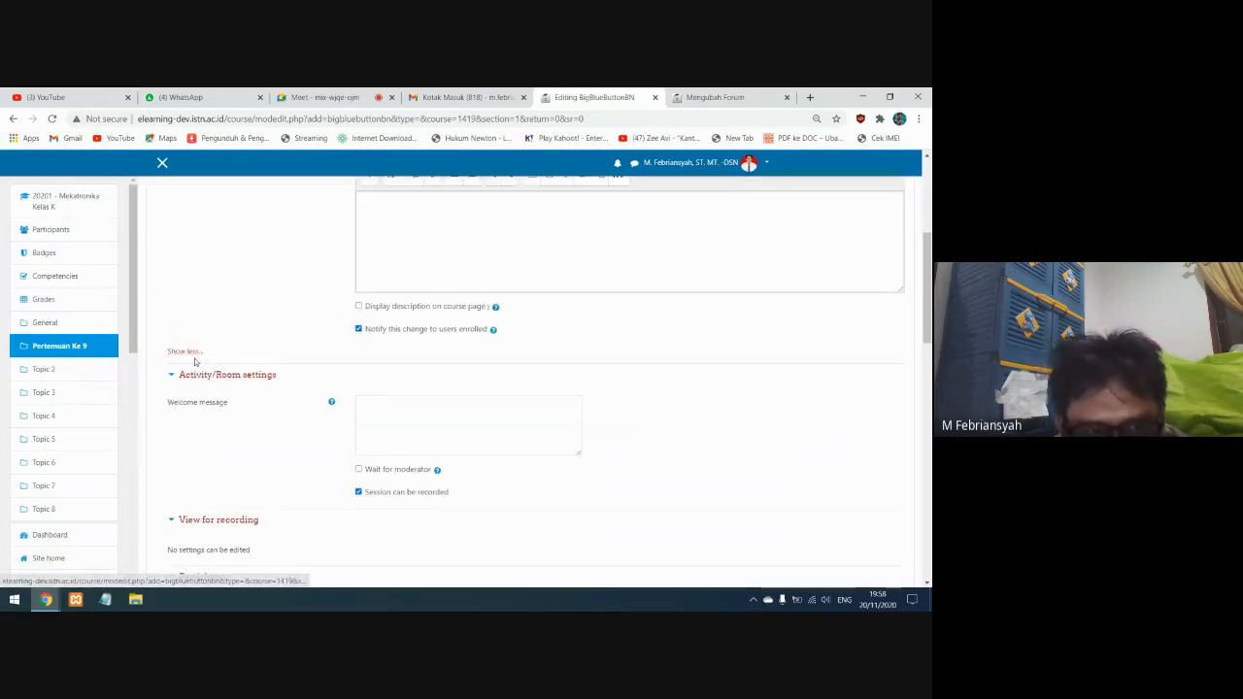
scroll(239, 368, "up", 3)
left_click_drag(399, 327, 355, 334)
left_click(392, 385)
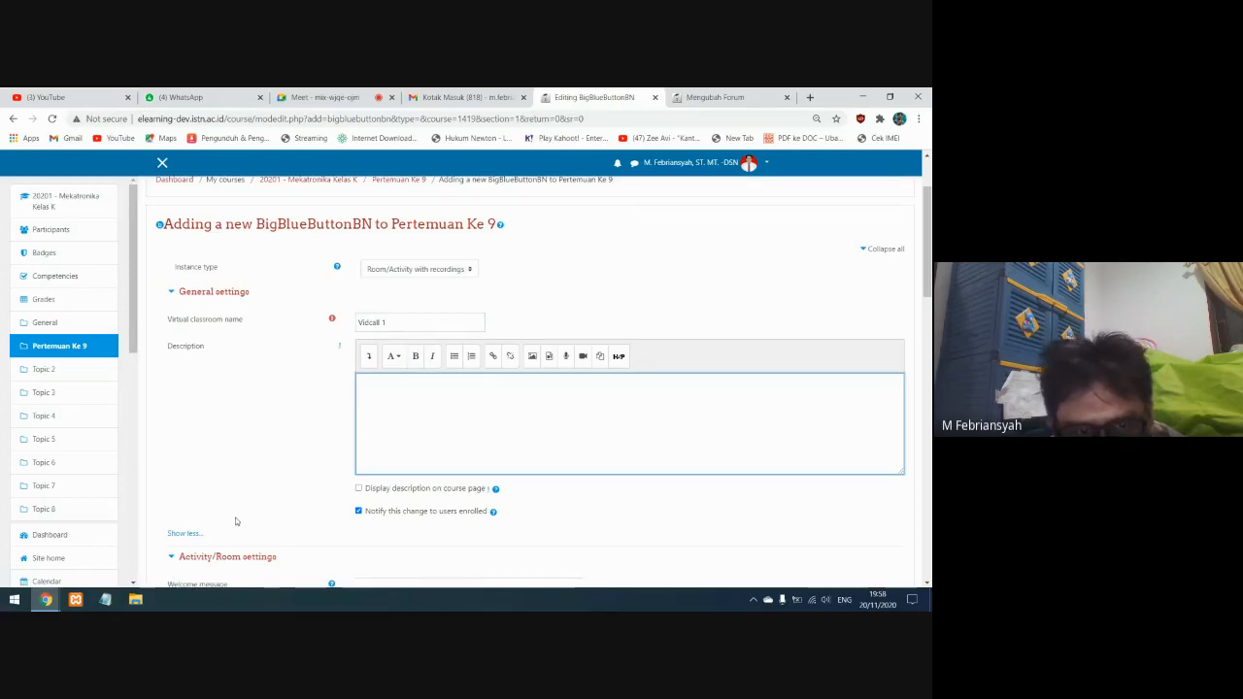
left_click(185, 533)
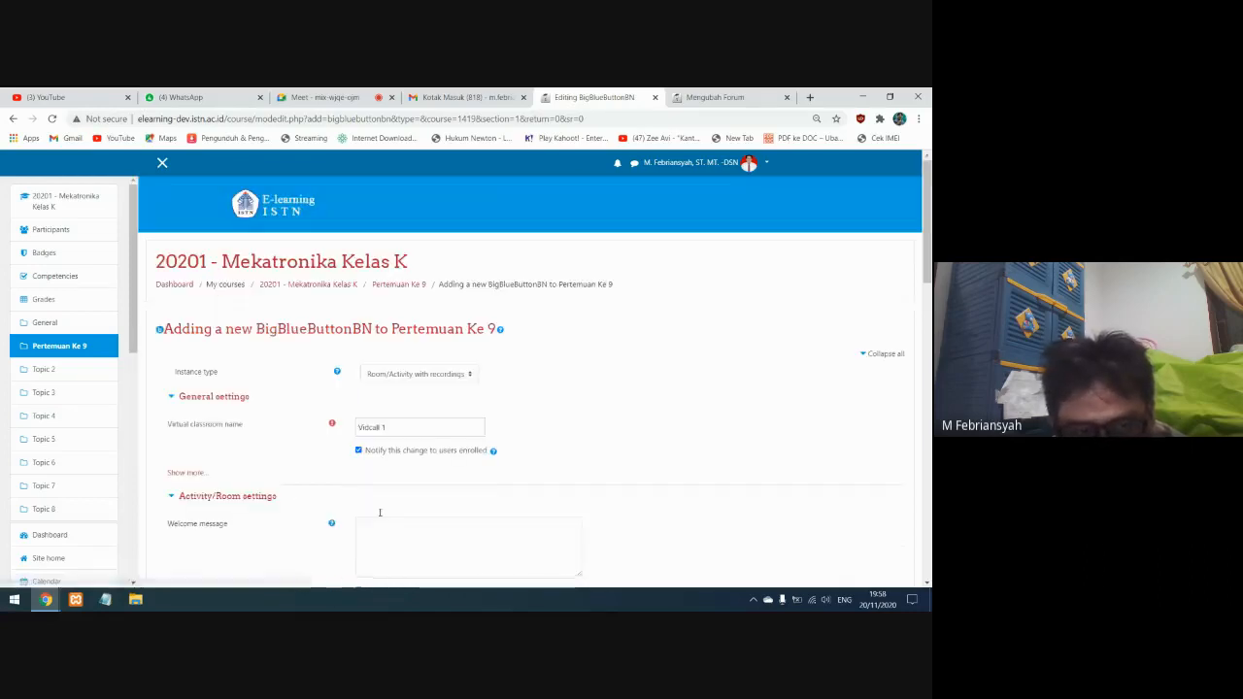
Examine the welcome message, moderator and recording options of the virtual classroom
scroll(359, 466, "down", 2)
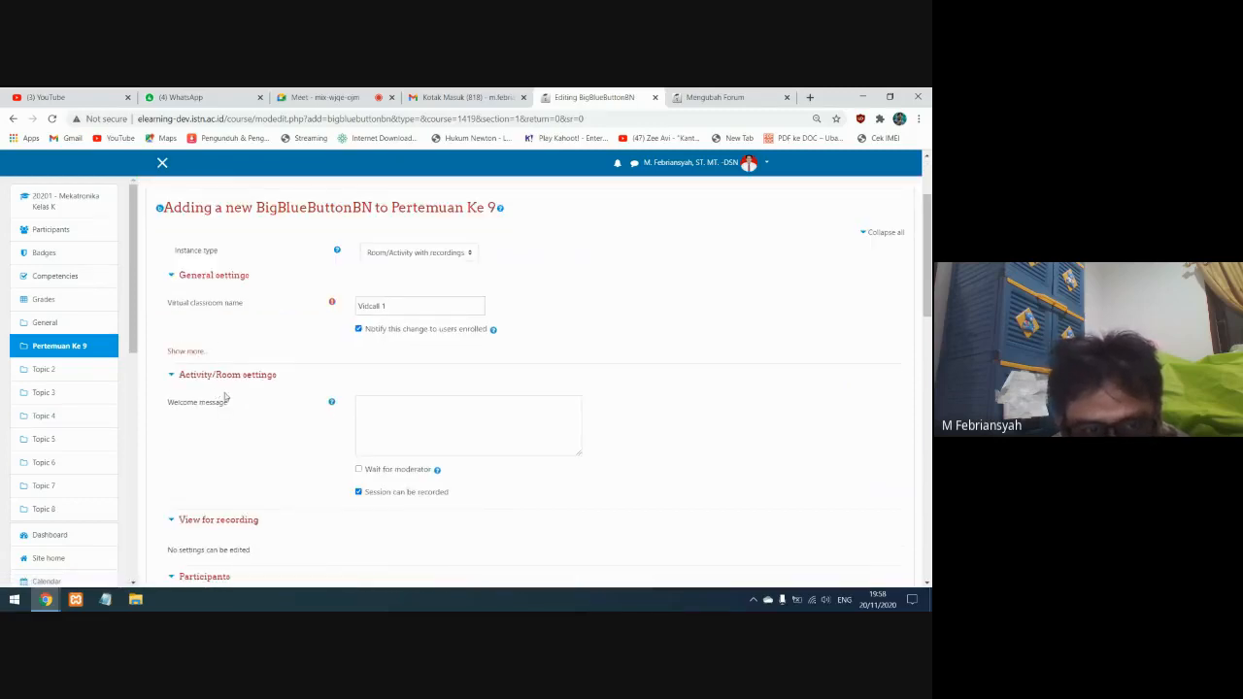
left_click(387, 409)
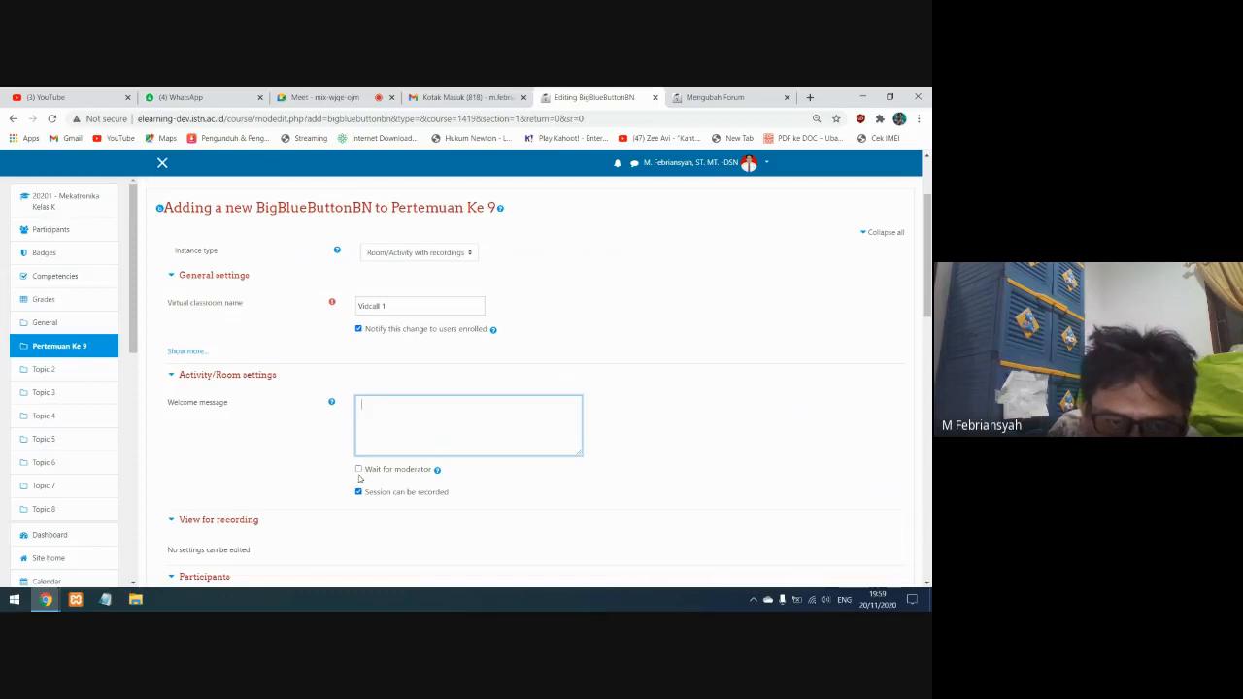
scroll(358, 477, "down", 2)
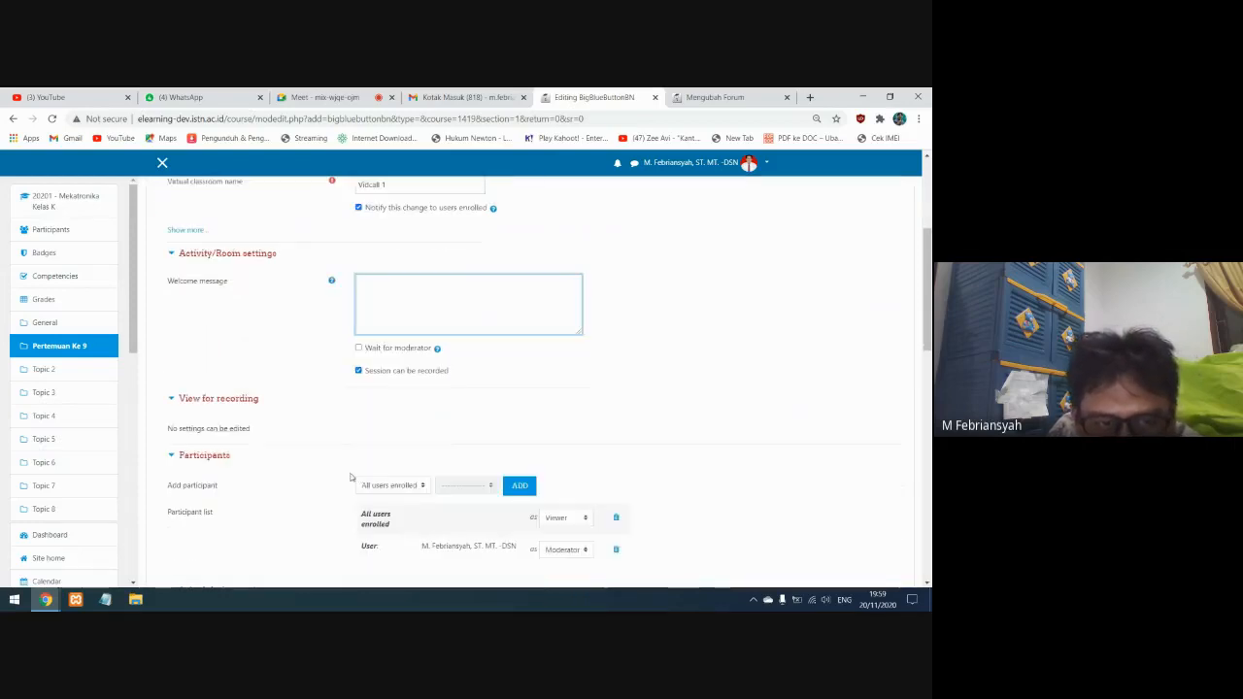
left_click(180, 400)
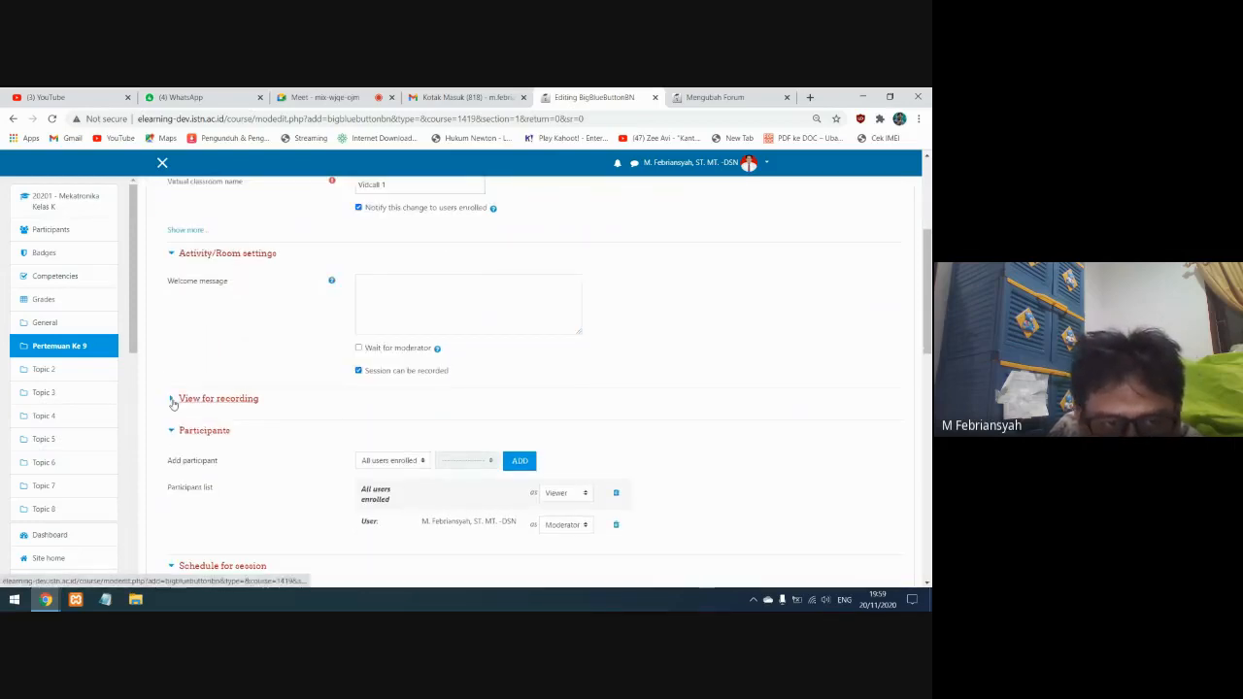
left_click(174, 398)
scroll(443, 458, "down", 2)
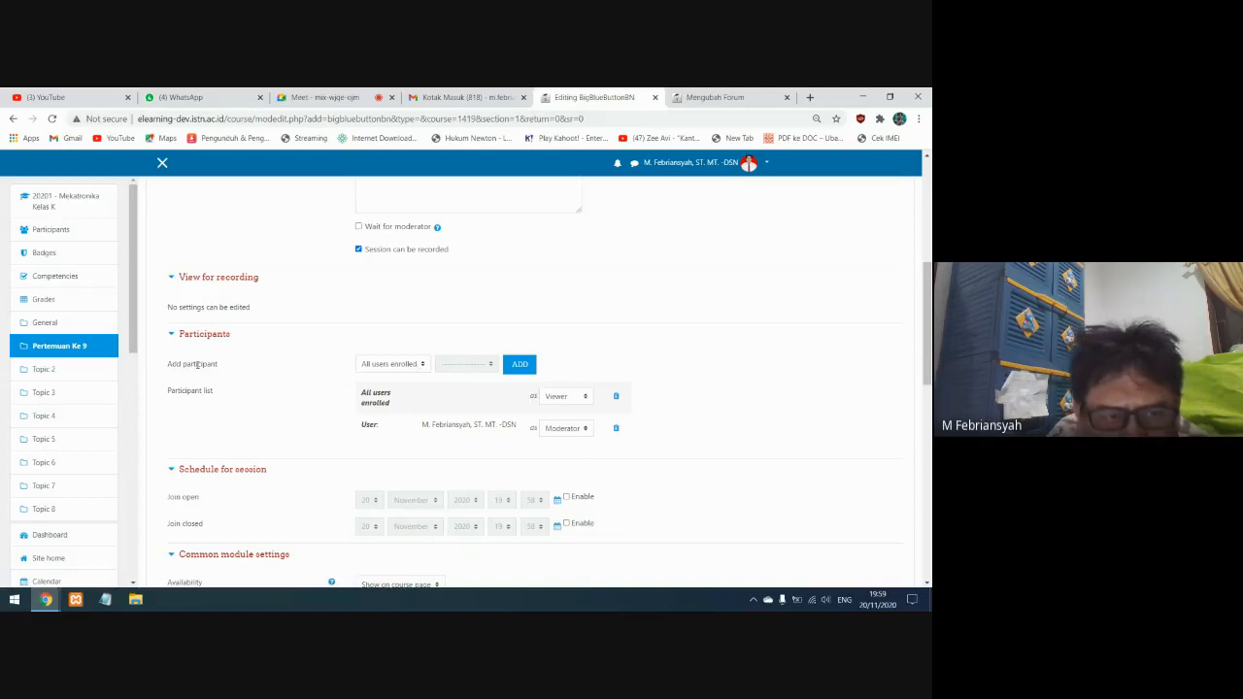
Examine the user and role choices for adding participants, return the selection to All users enrolled, and review the participant list
left_click(418, 364)
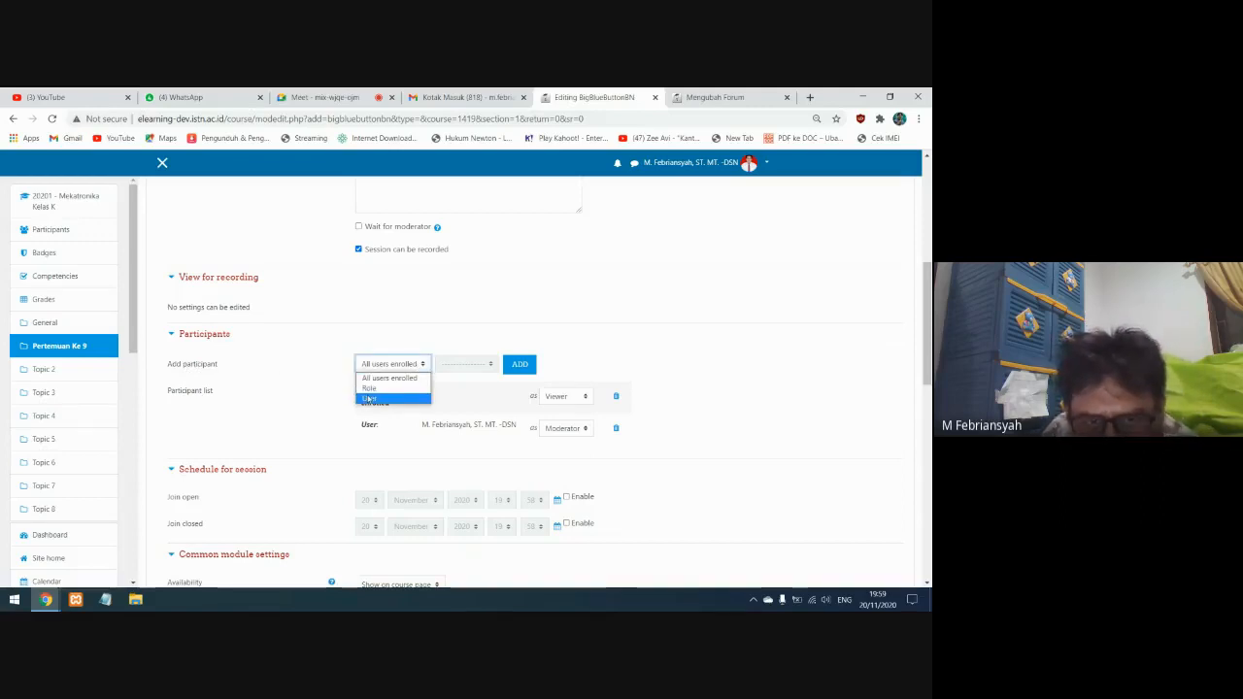
left_click(369, 398)
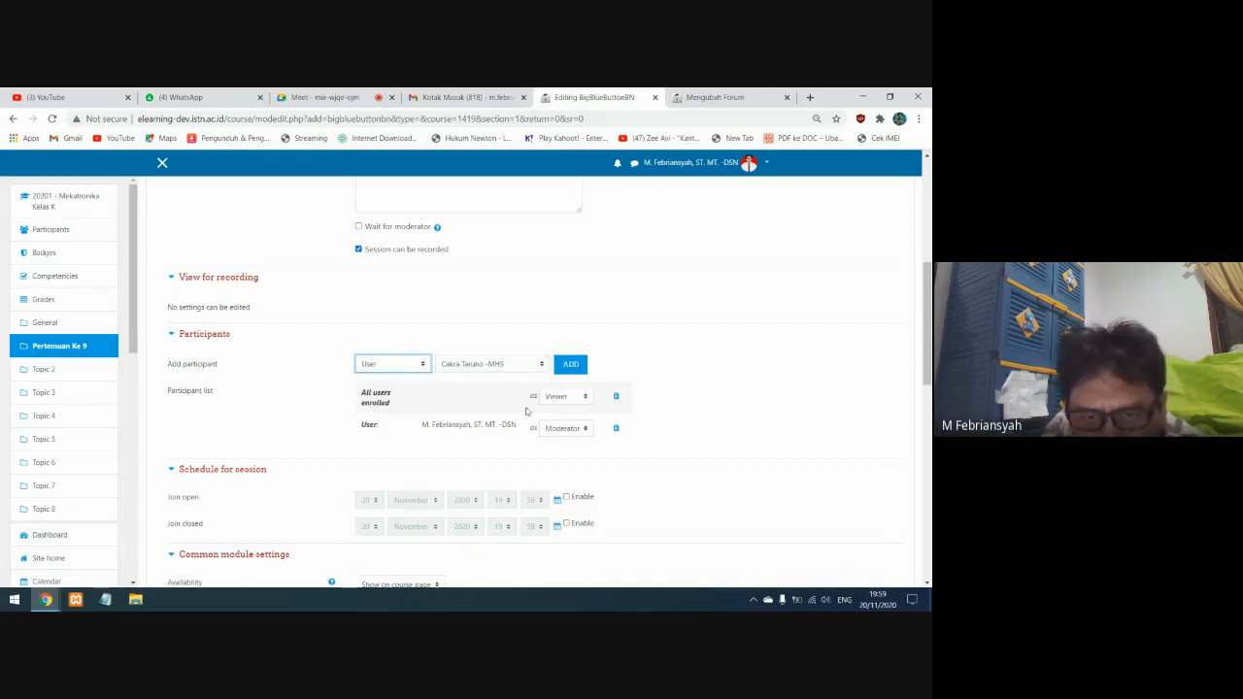
left_click_drag(420, 426, 518, 425)
left_click(486, 364)
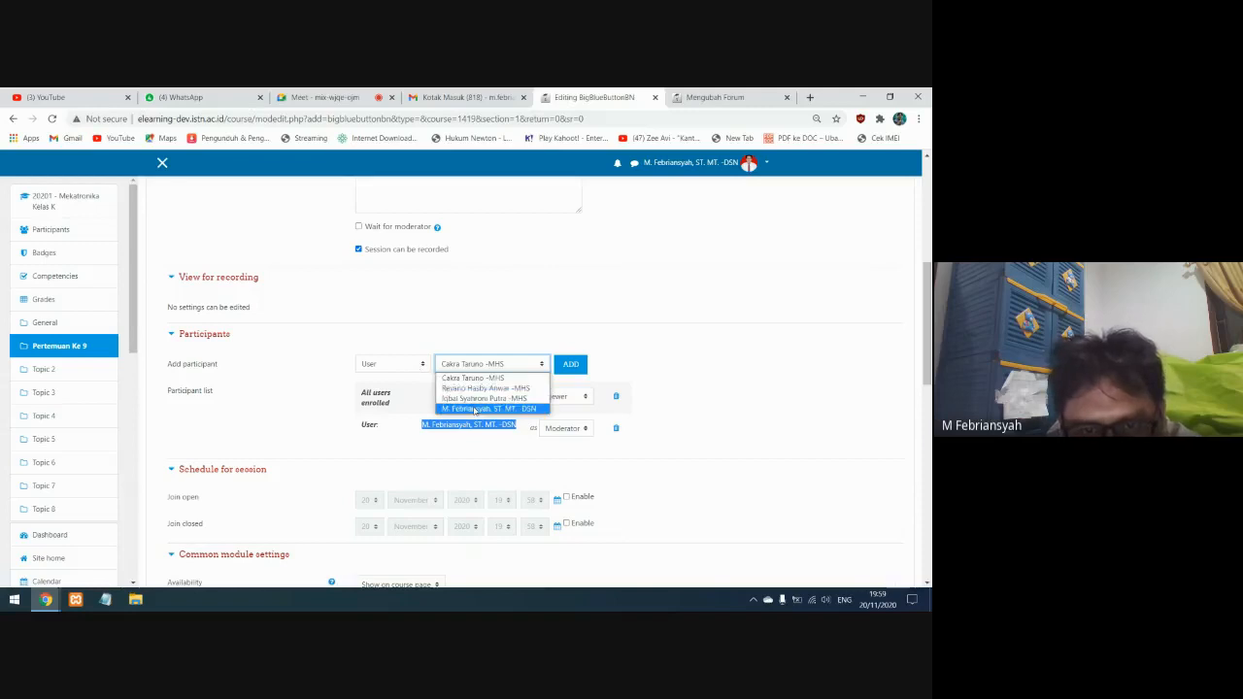
left_click(415, 368)
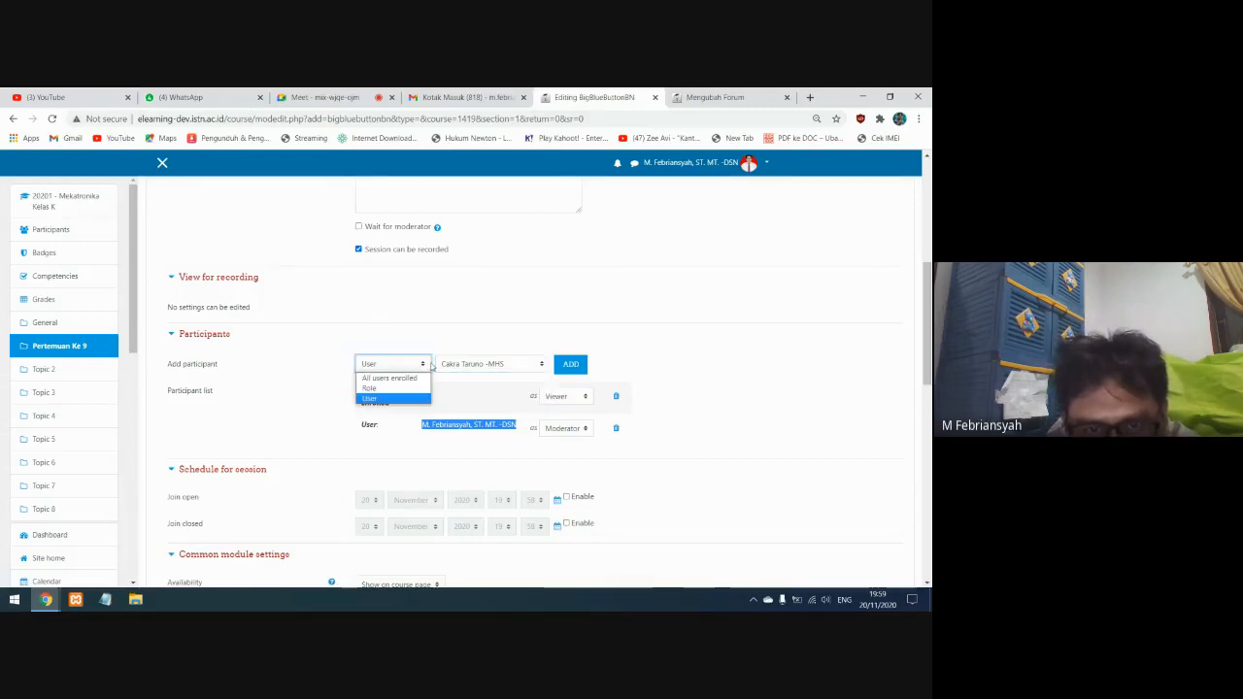
left_click(369, 389)
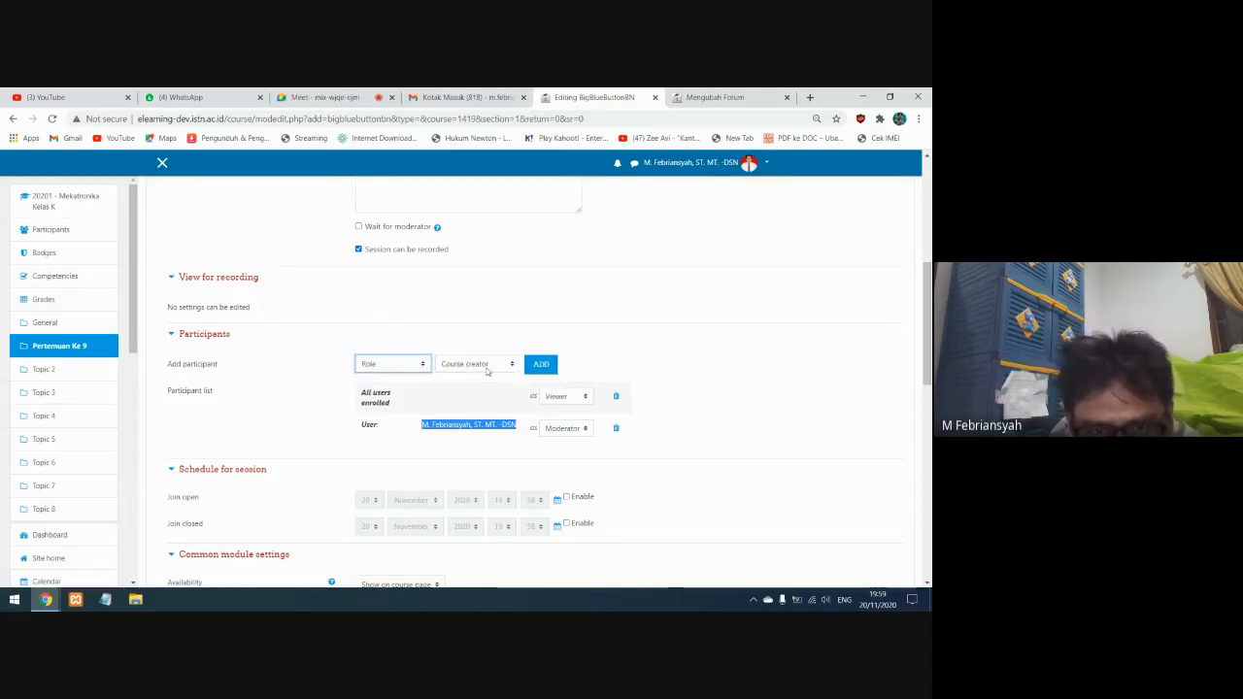
left_click(456, 365)
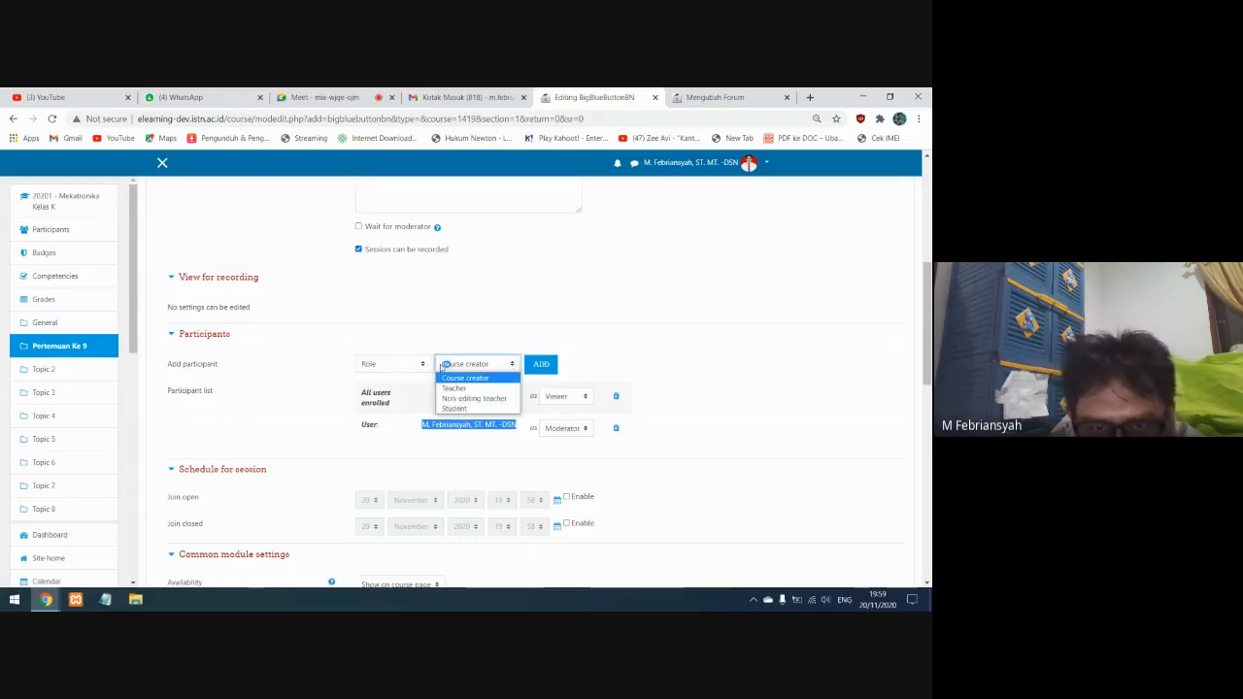
left_click(511, 365)
left_click(514, 365)
left_click(514, 366)
left_click(423, 366)
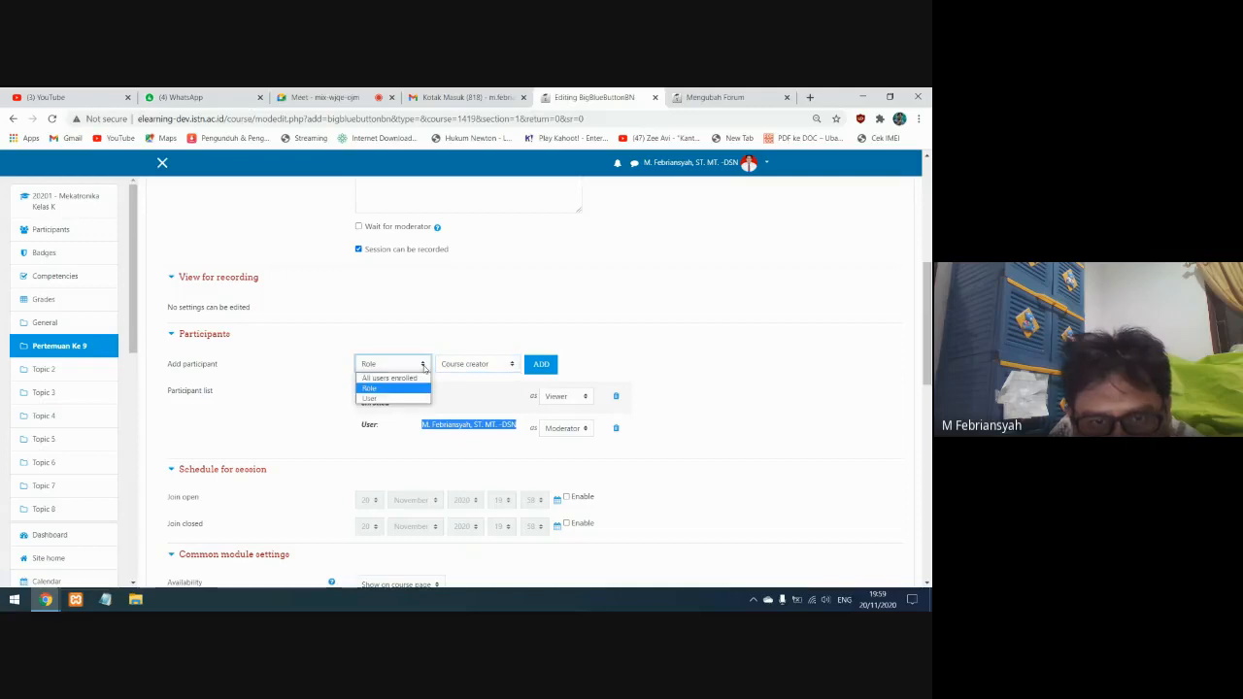
left_click(384, 379)
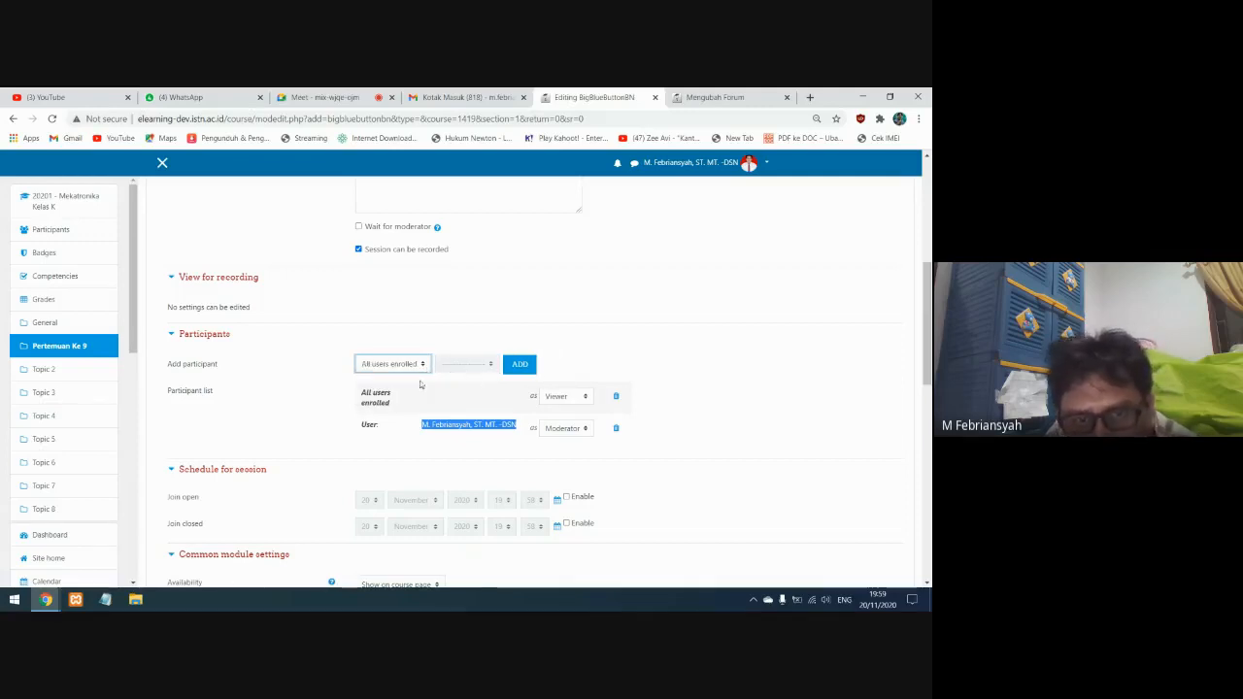
left_click_drag(644, 436, 341, 404)
left_click(657, 421)
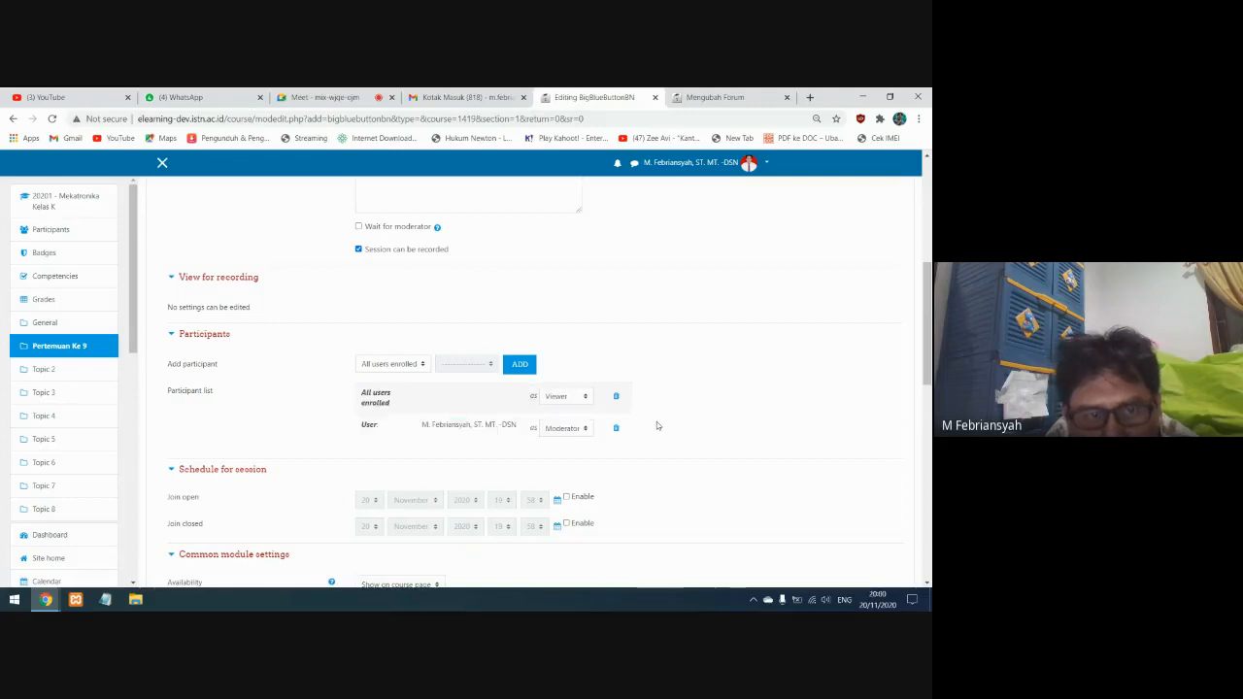
Enable the join open time in the session schedule and disable it again
scroll(372, 446, "down", 2)
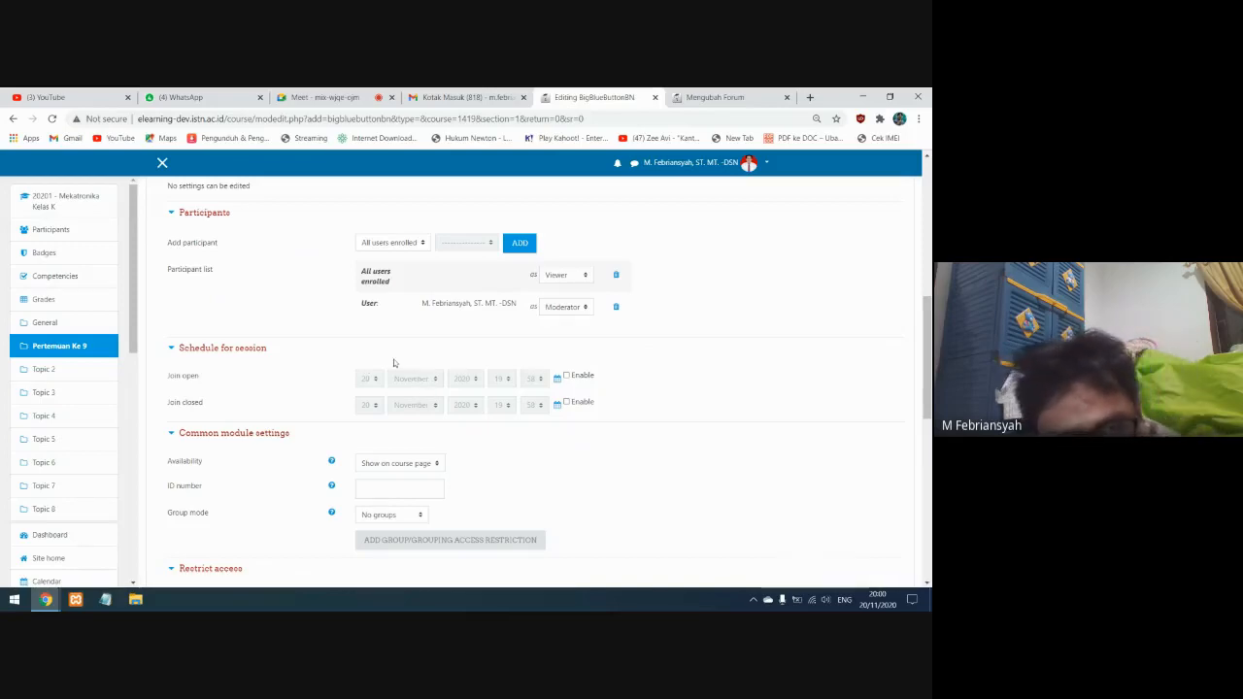
left_click(567, 376)
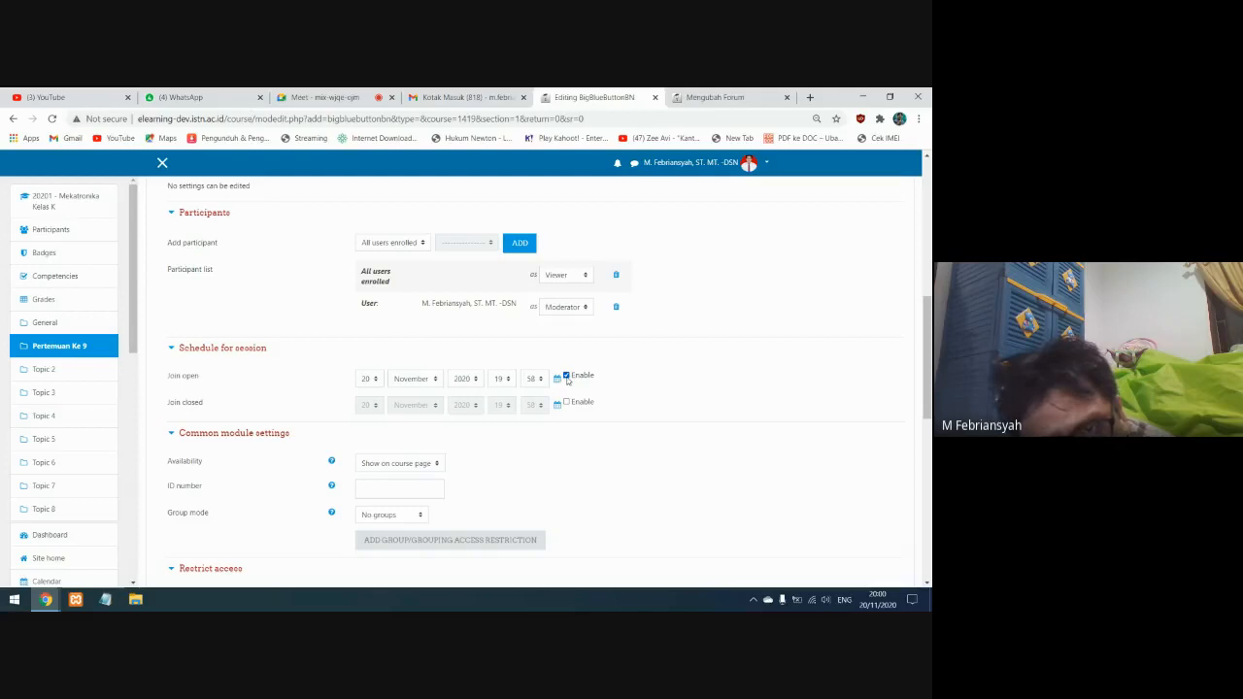
left_click(567, 375)
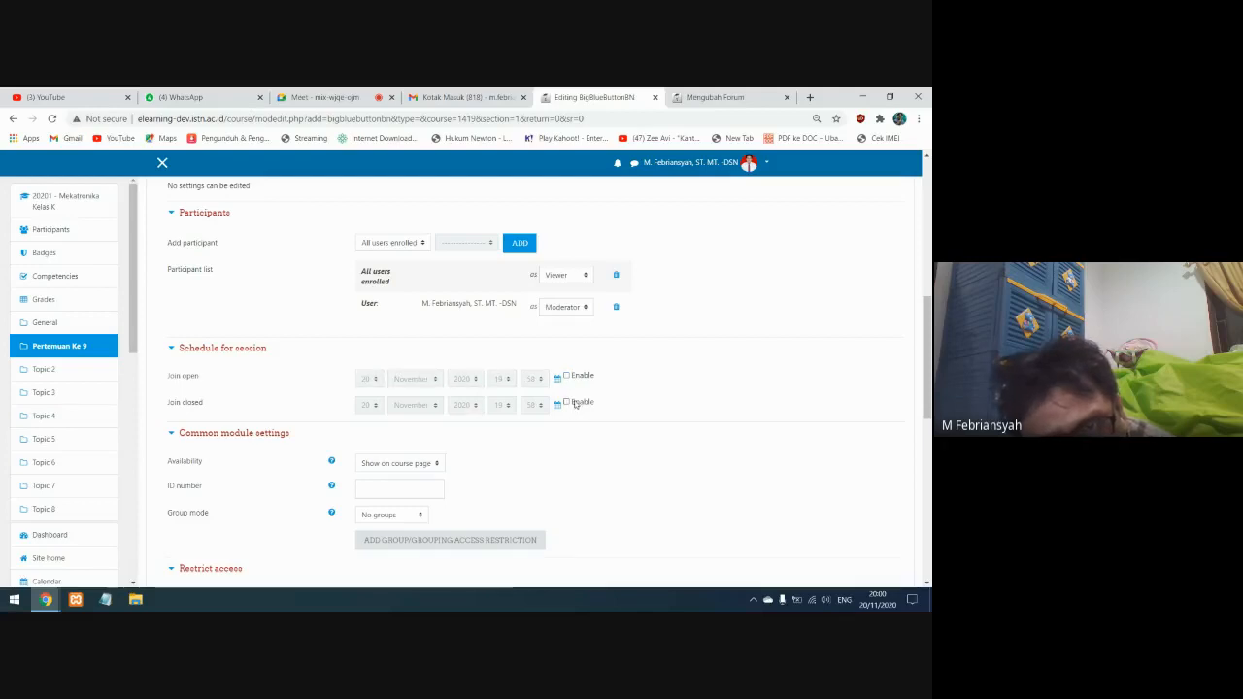
Enable both the join open and join closed times in the session schedule, and disable both again
left_click(567, 376)
left_click(567, 403)
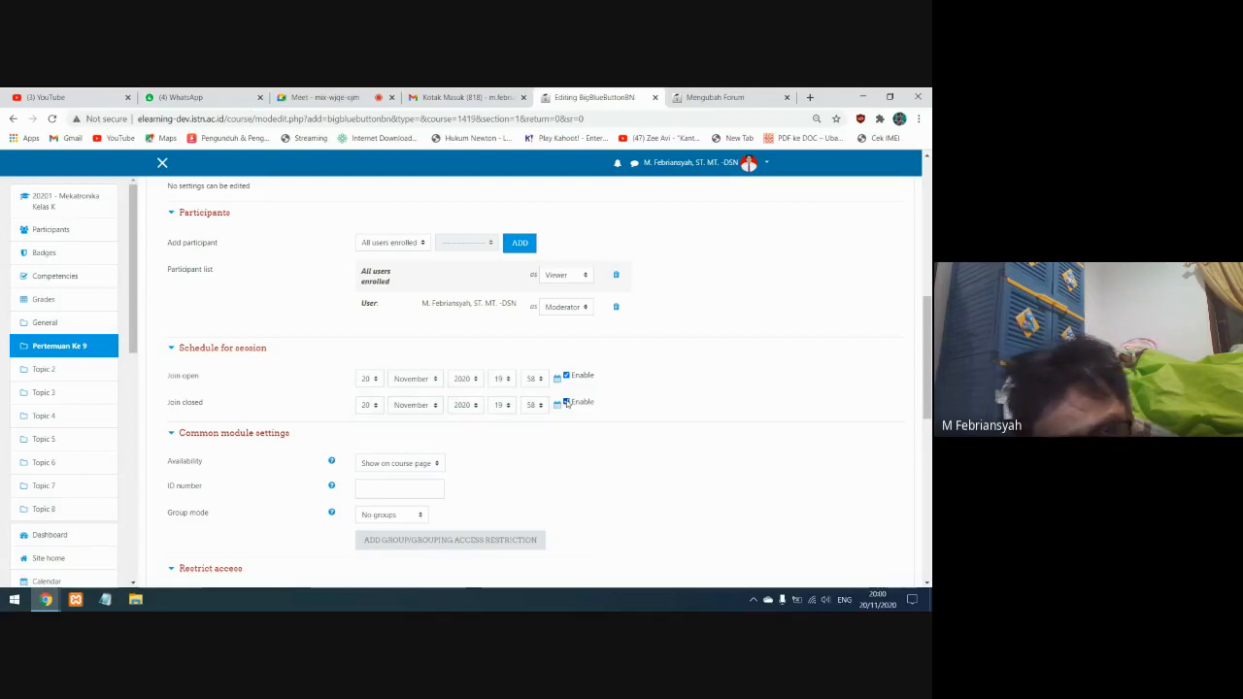
left_click(567, 403)
left_click(567, 376)
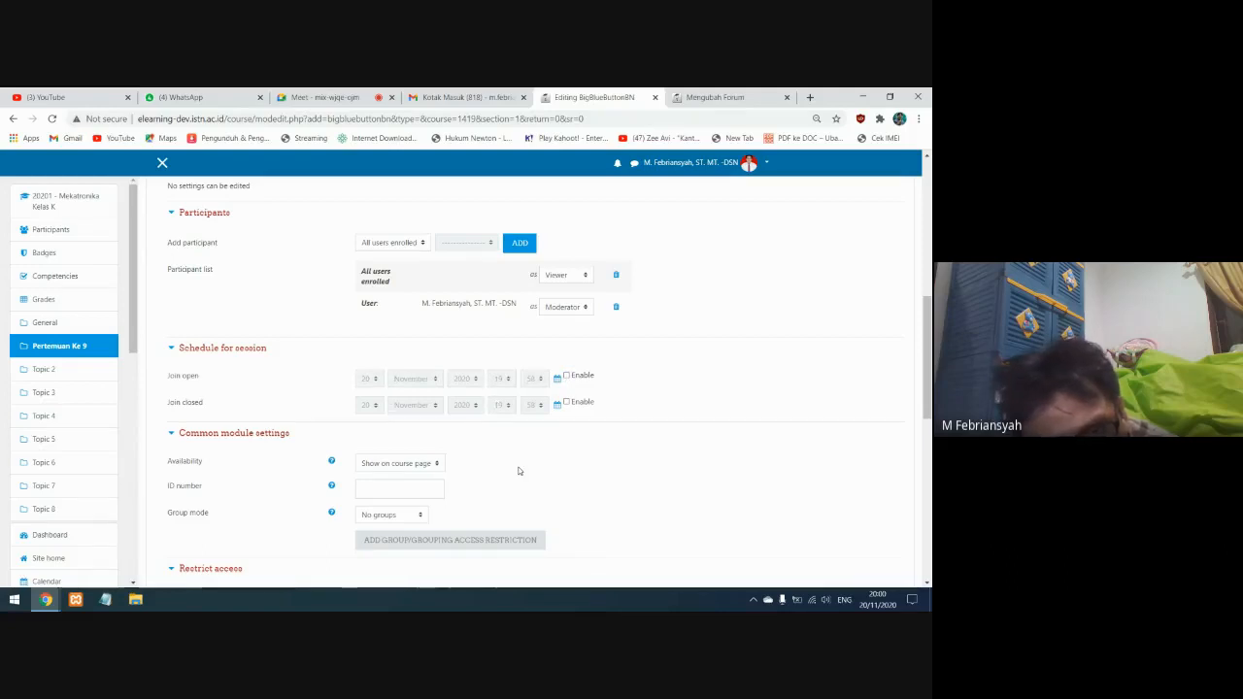
Review the remaining virtual classroom settings down to the competencies, keep them unchanged, and save and display the activity
scroll(517, 471, "down", 2)
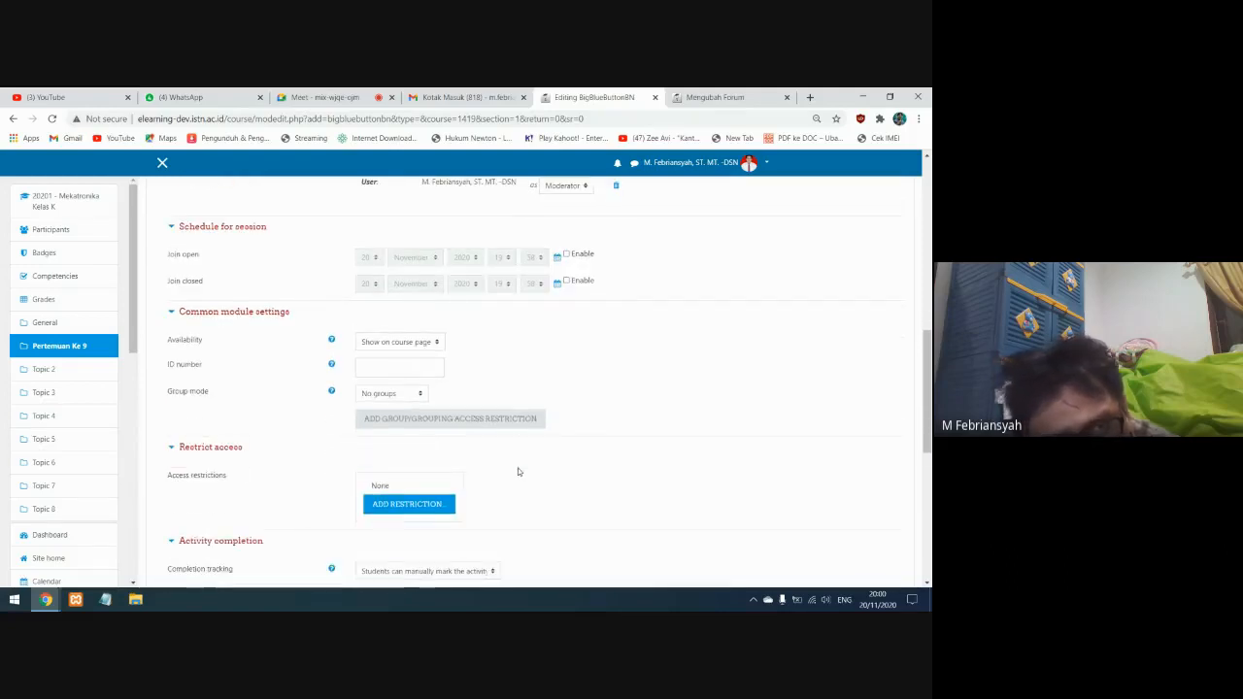
scroll(514, 470, "down", 2)
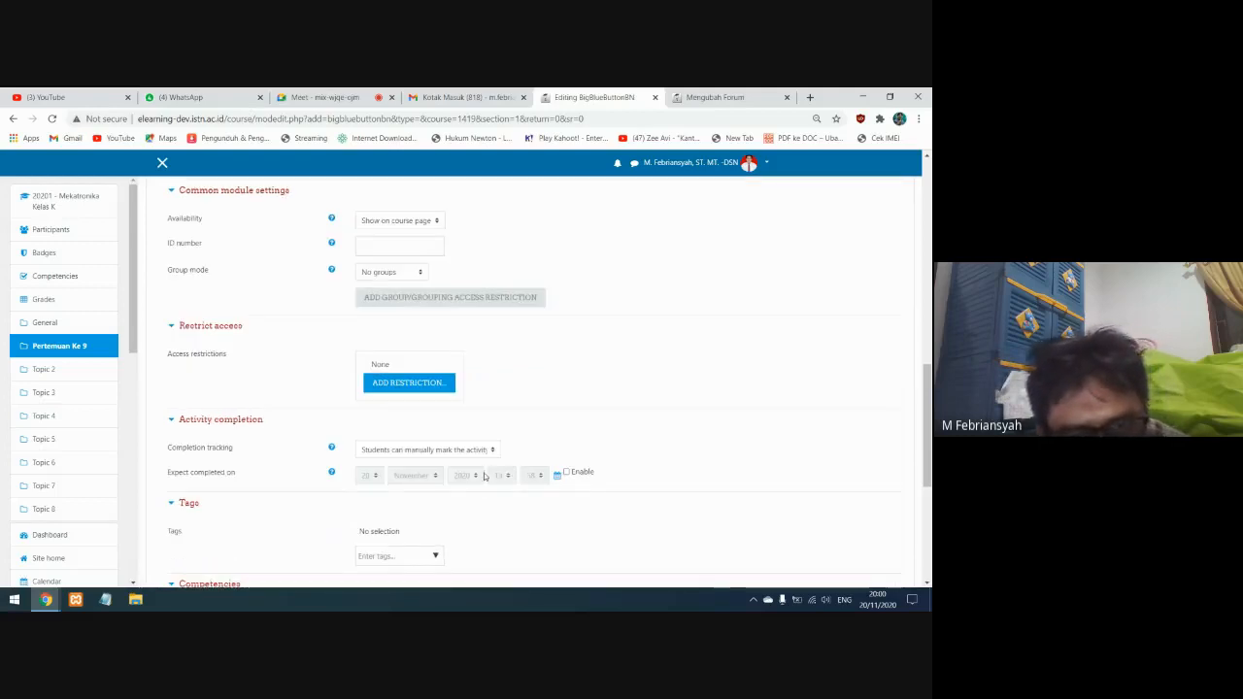
scroll(484, 476, "down", 3)
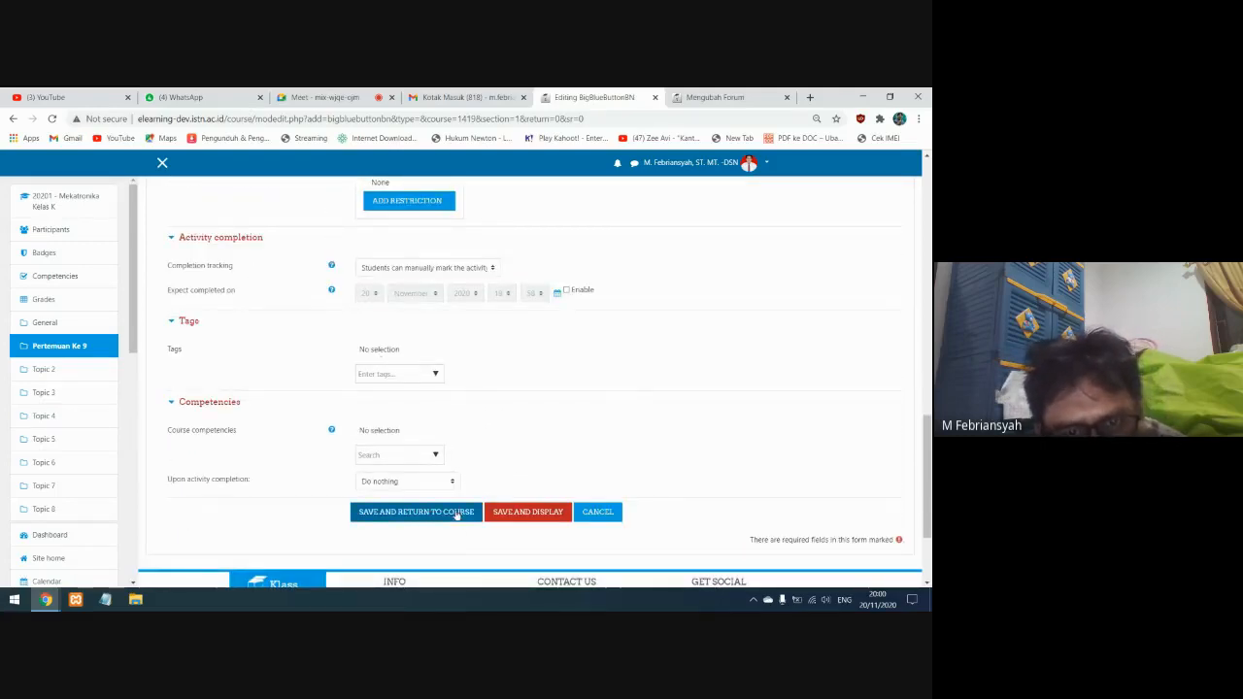
left_click(517, 513)
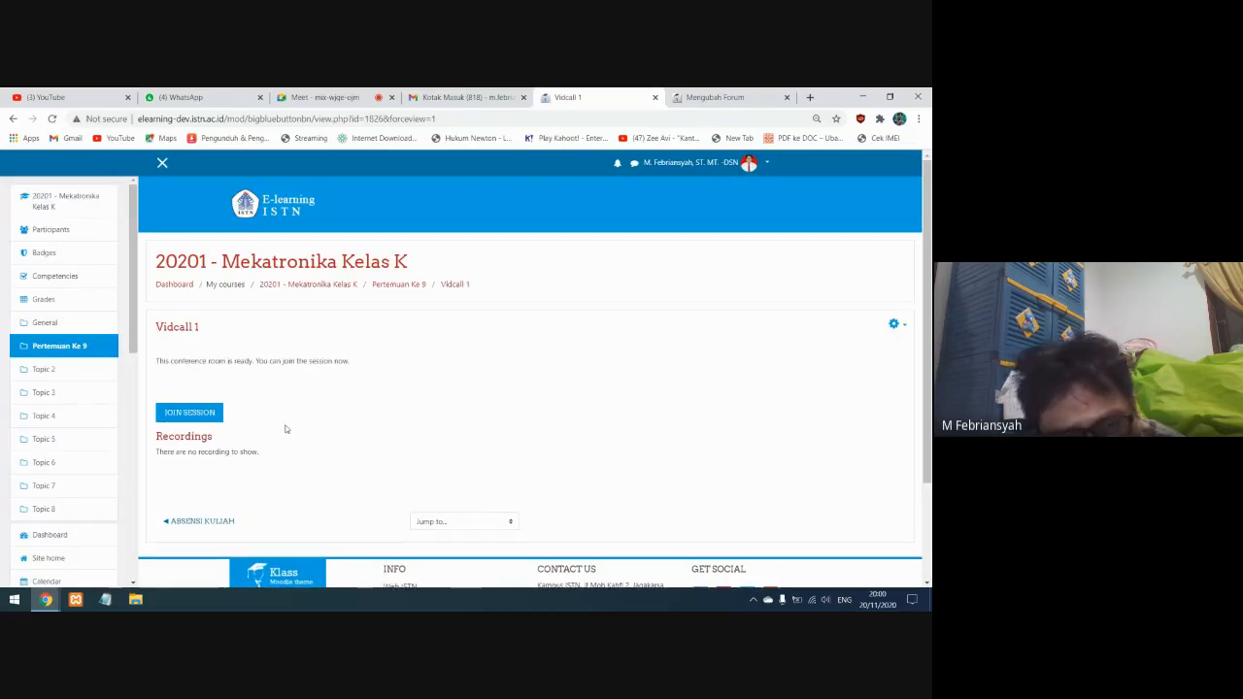
Join the Vidcall 1 session and switch to its conference page in the browser
left_click(197, 412)
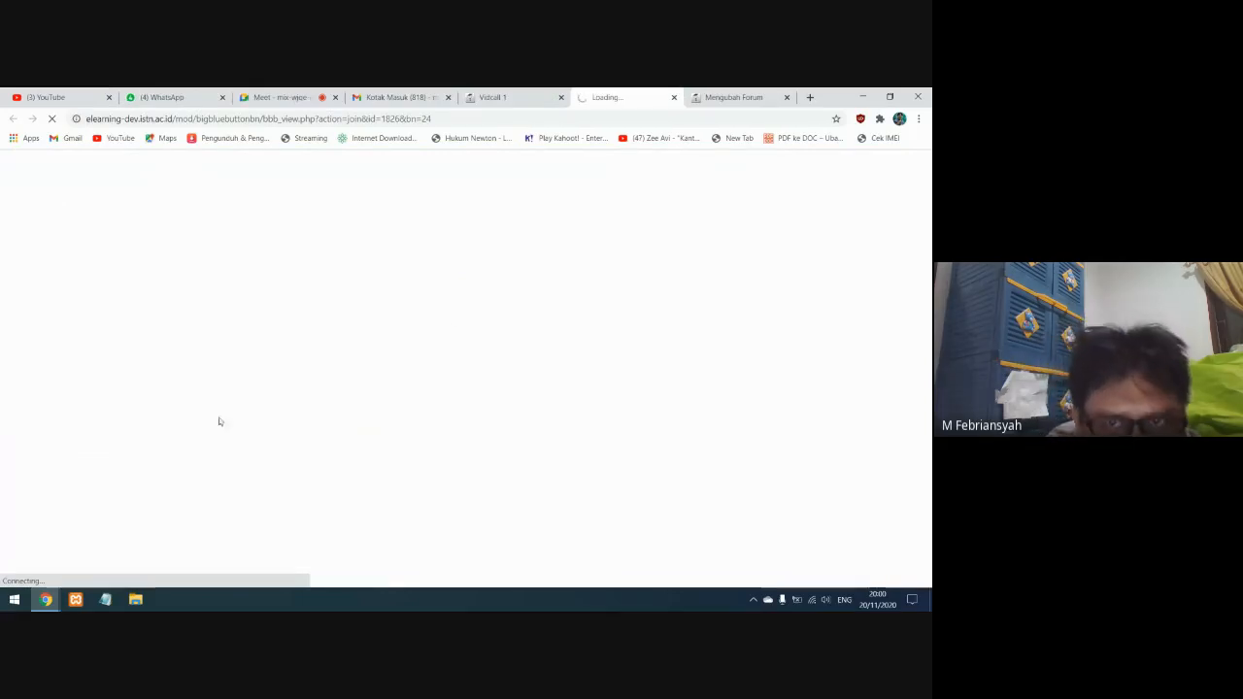
left_click(630, 97)
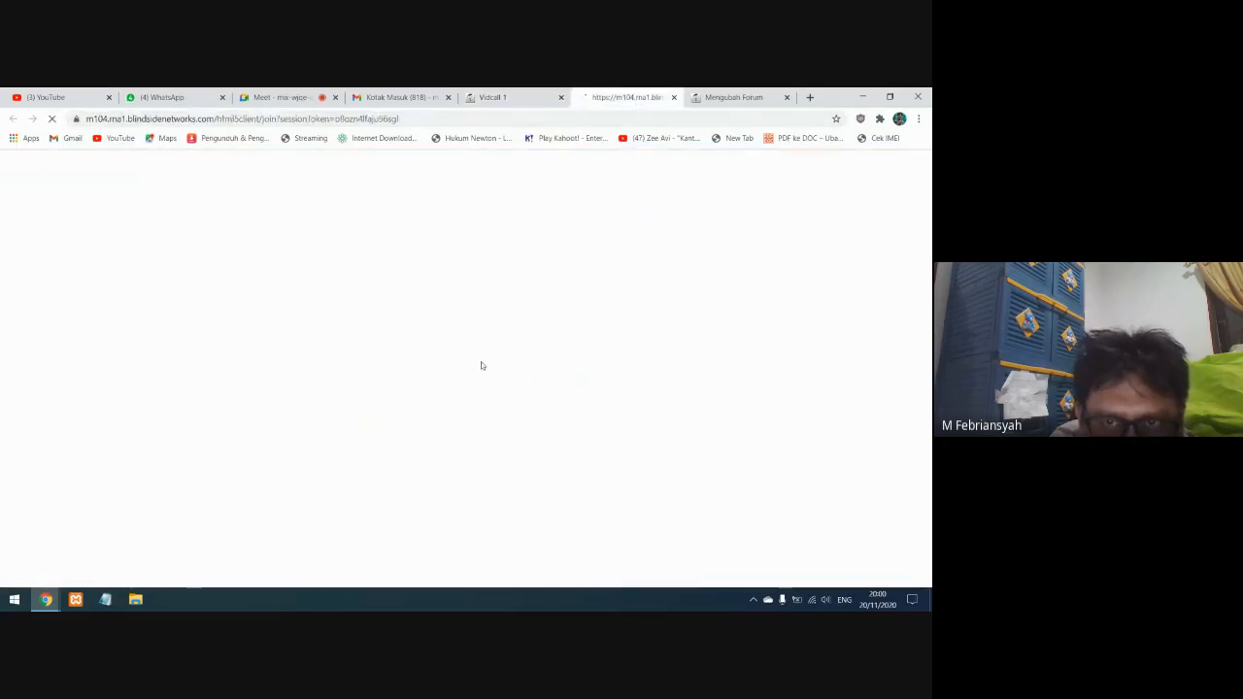
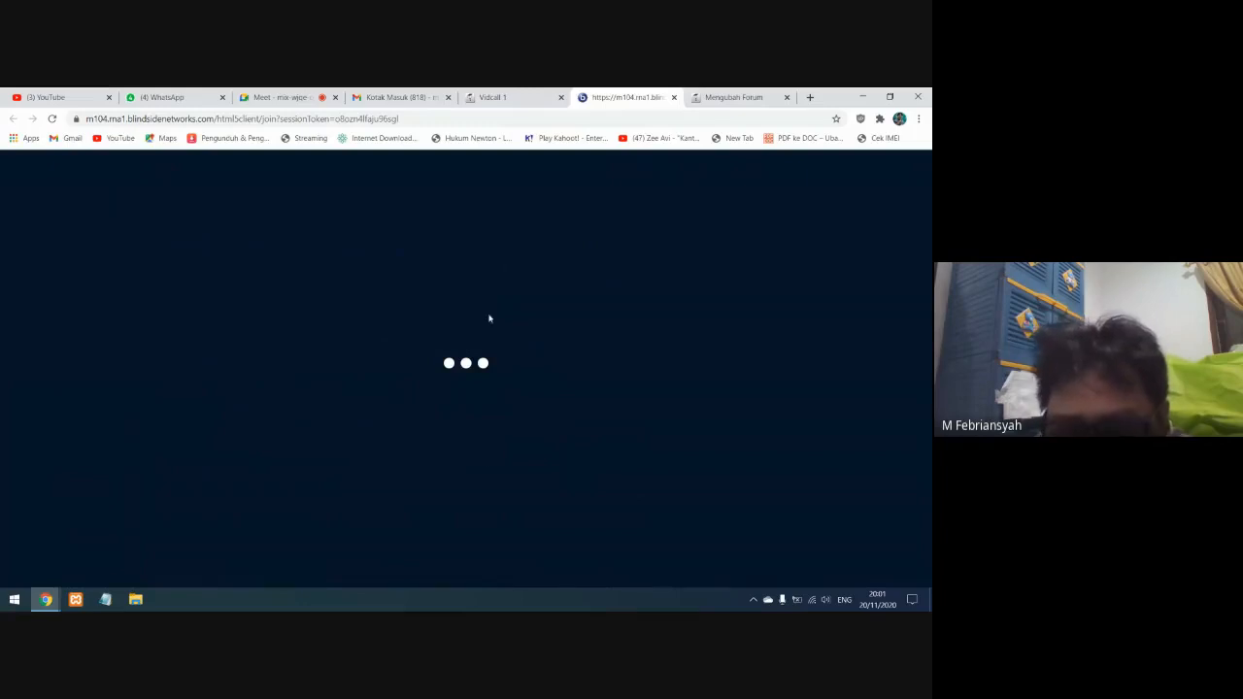
Close the conference page and open the Vidcall 1 activity's settings for editing from the course page
left_click(675, 98)
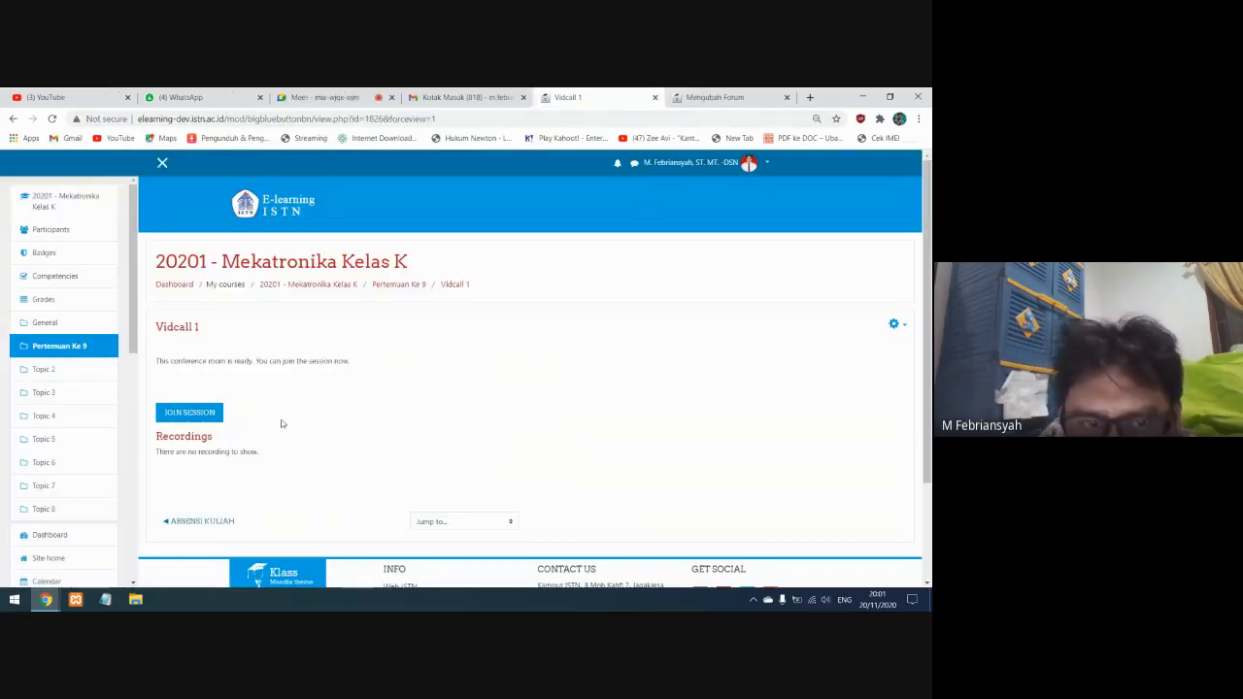
scroll(533, 428, "down", 1)
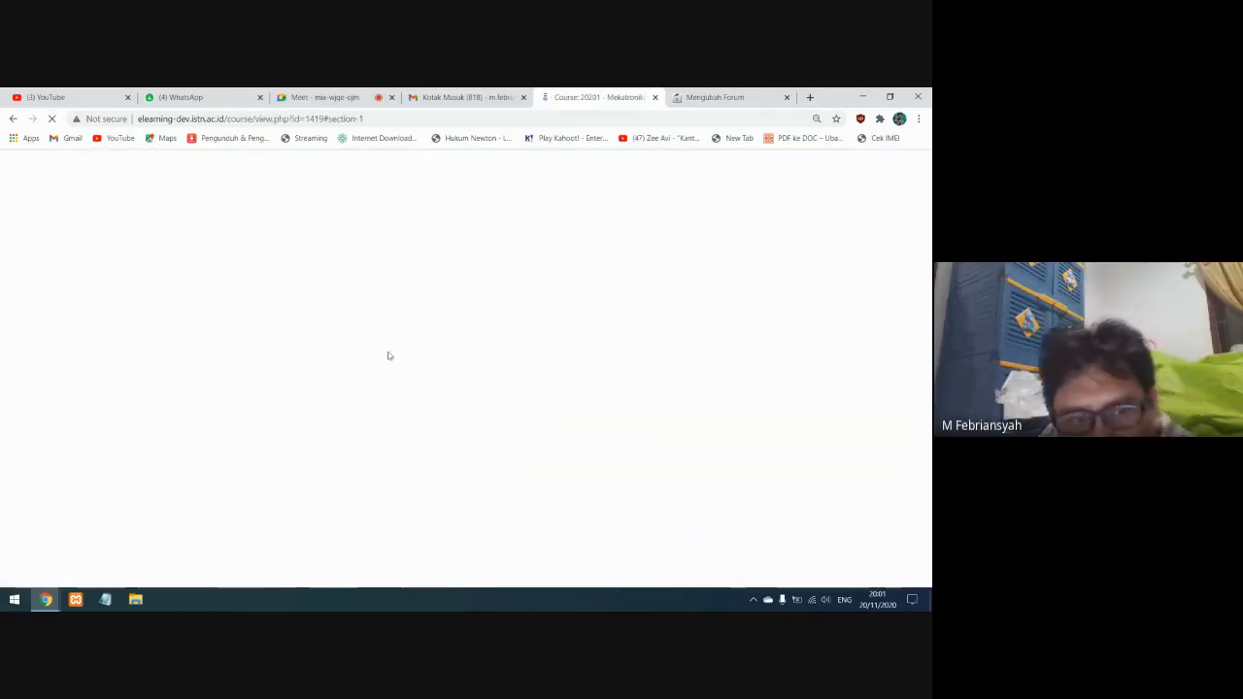
scroll(313, 411, "down", 1)
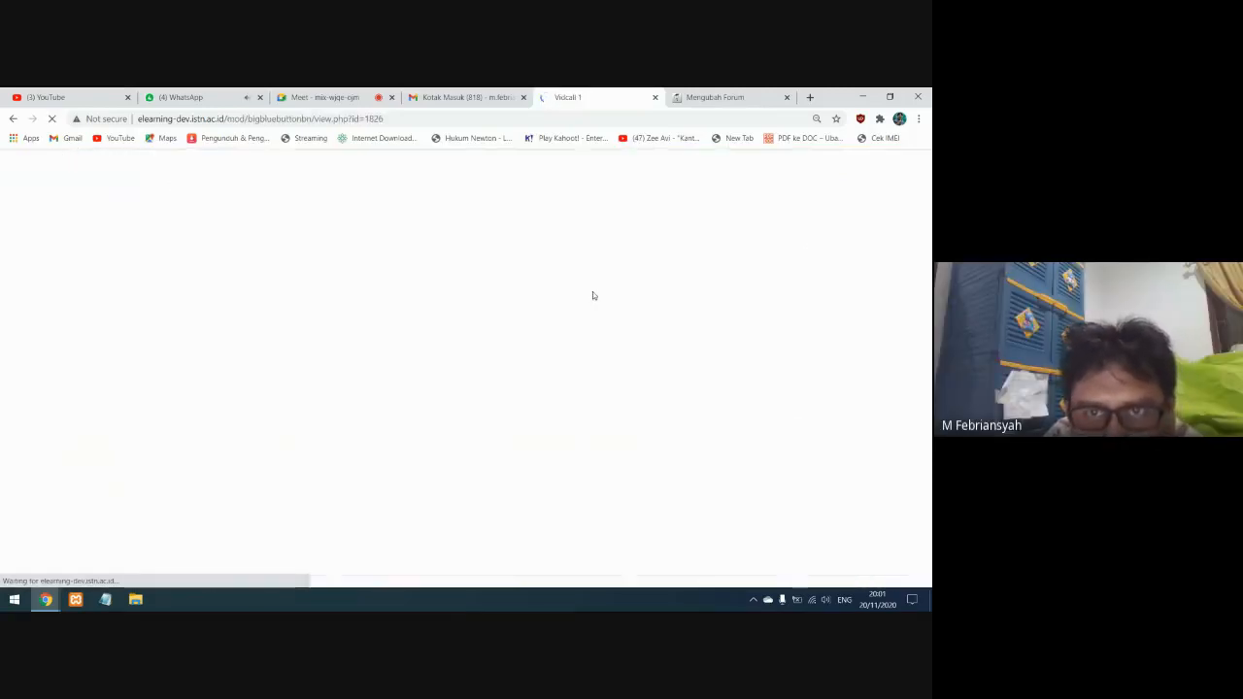
left_click(12, 119)
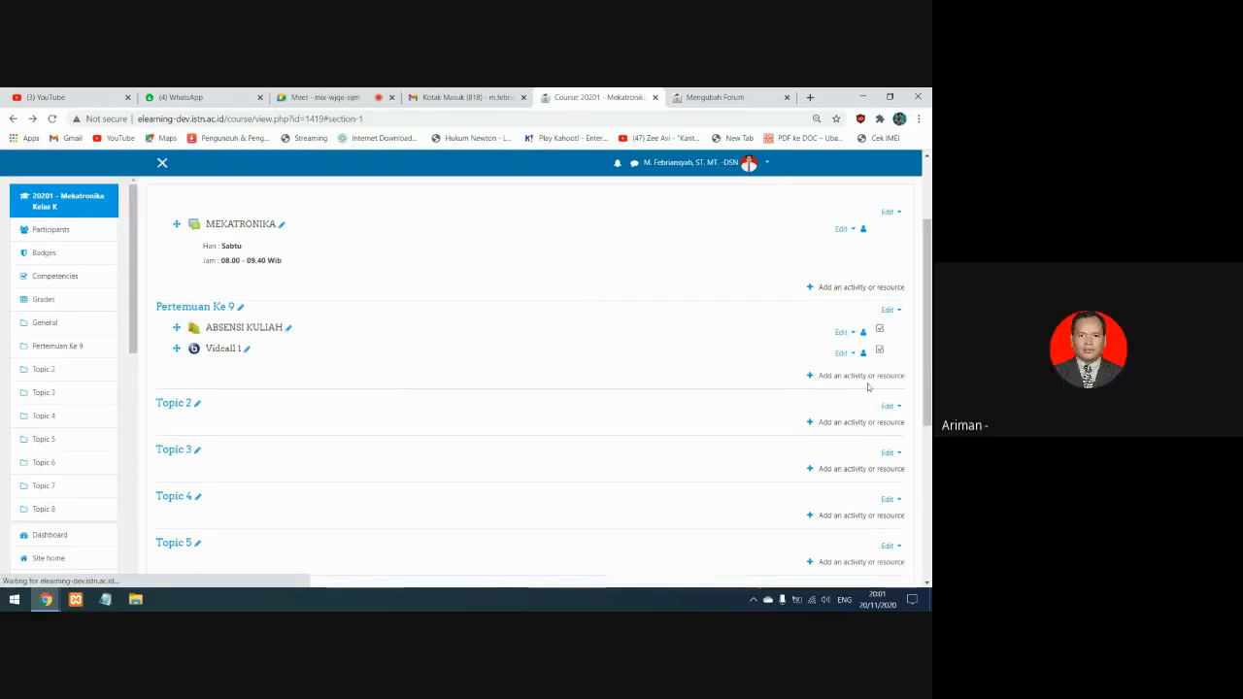
left_click(854, 352)
left_click(805, 366)
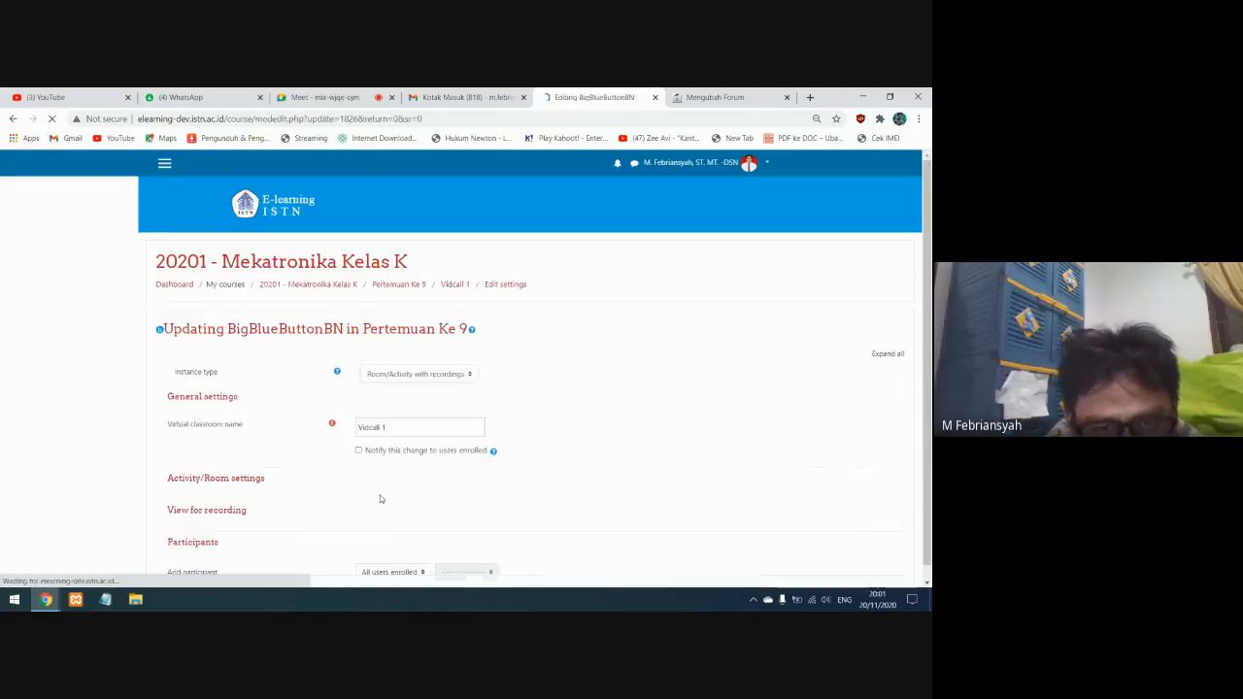
Expand all settings sections and enable the join open time in the session schedule, set to 20:07 on 20 November 2020
scroll(388, 500, "down", 1)
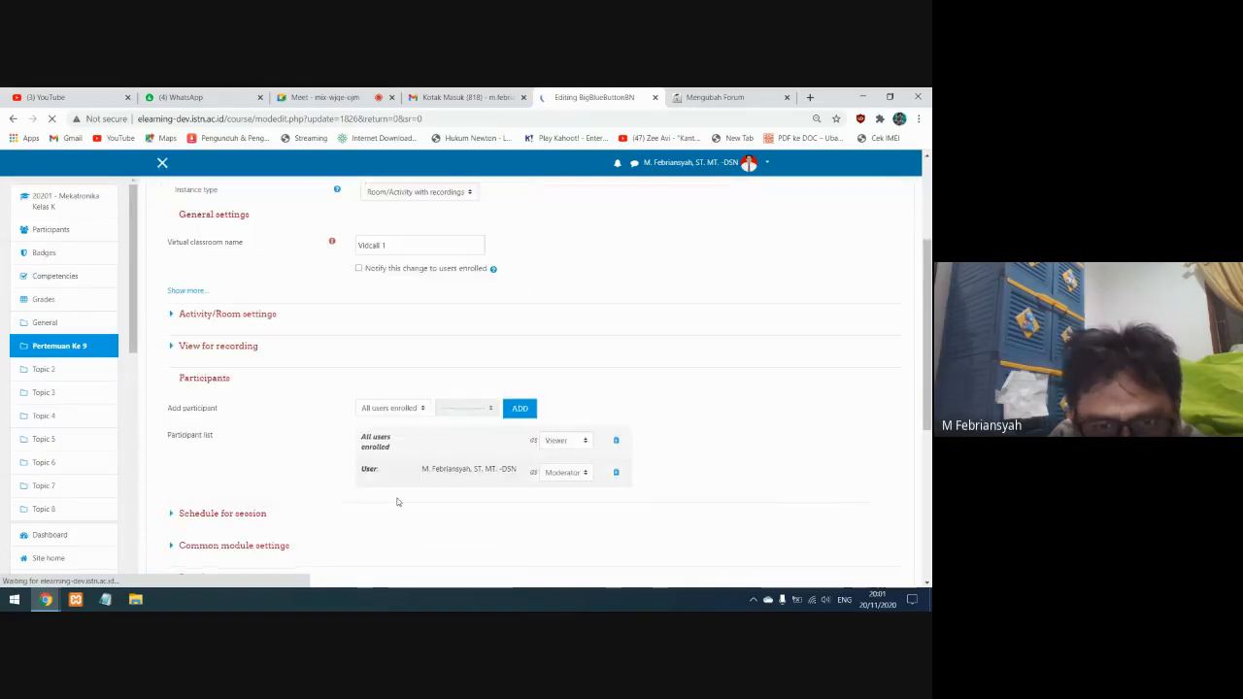
scroll(396, 501, "down", 4)
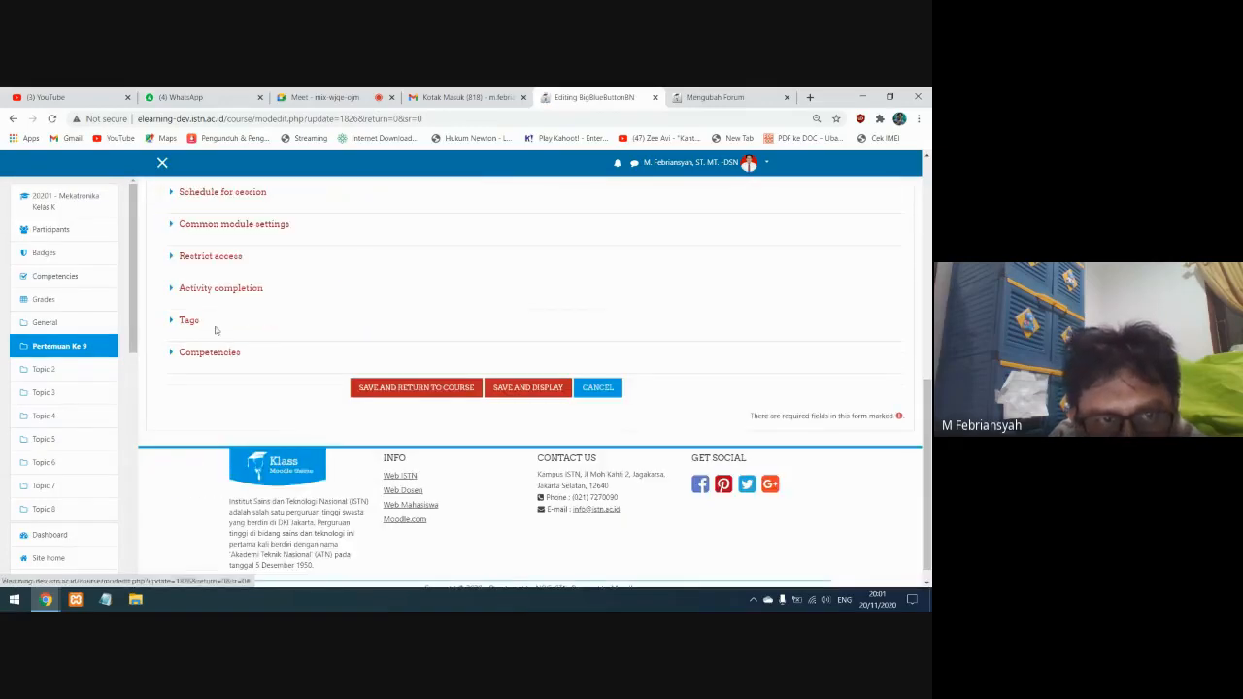
scroll(576, 337, "up", 2)
scroll(576, 337, "up", 10)
left_click(227, 493)
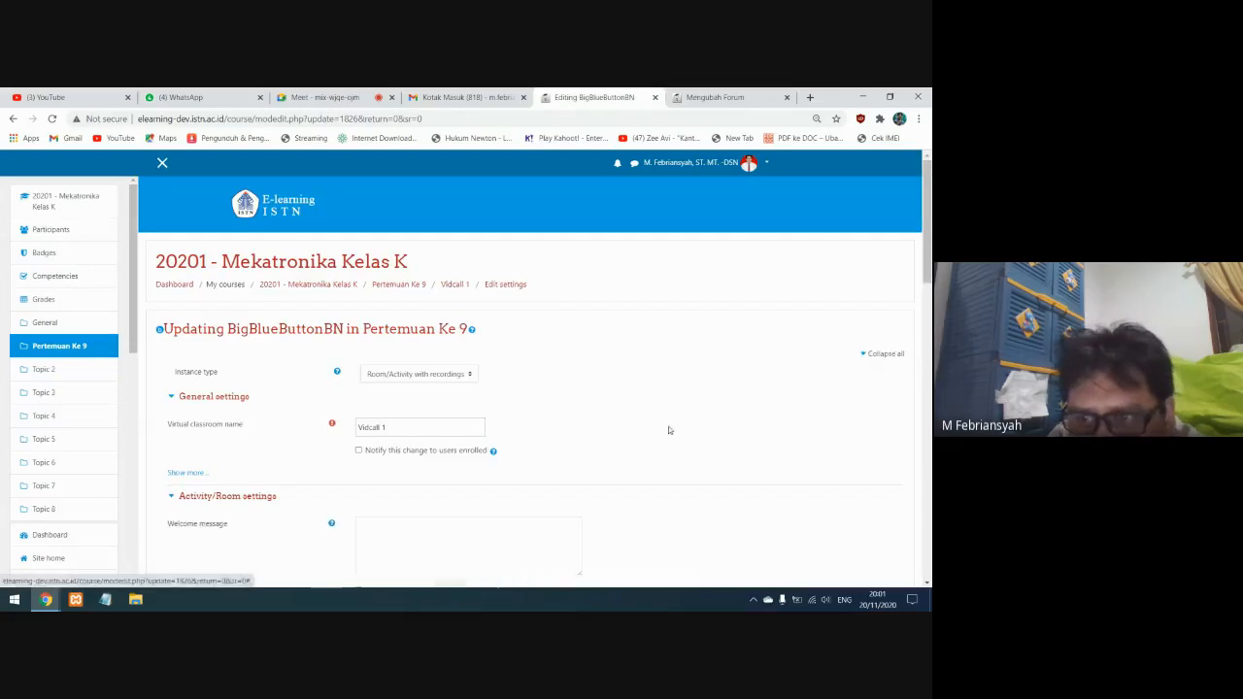
scroll(301, 461, "down", 5)
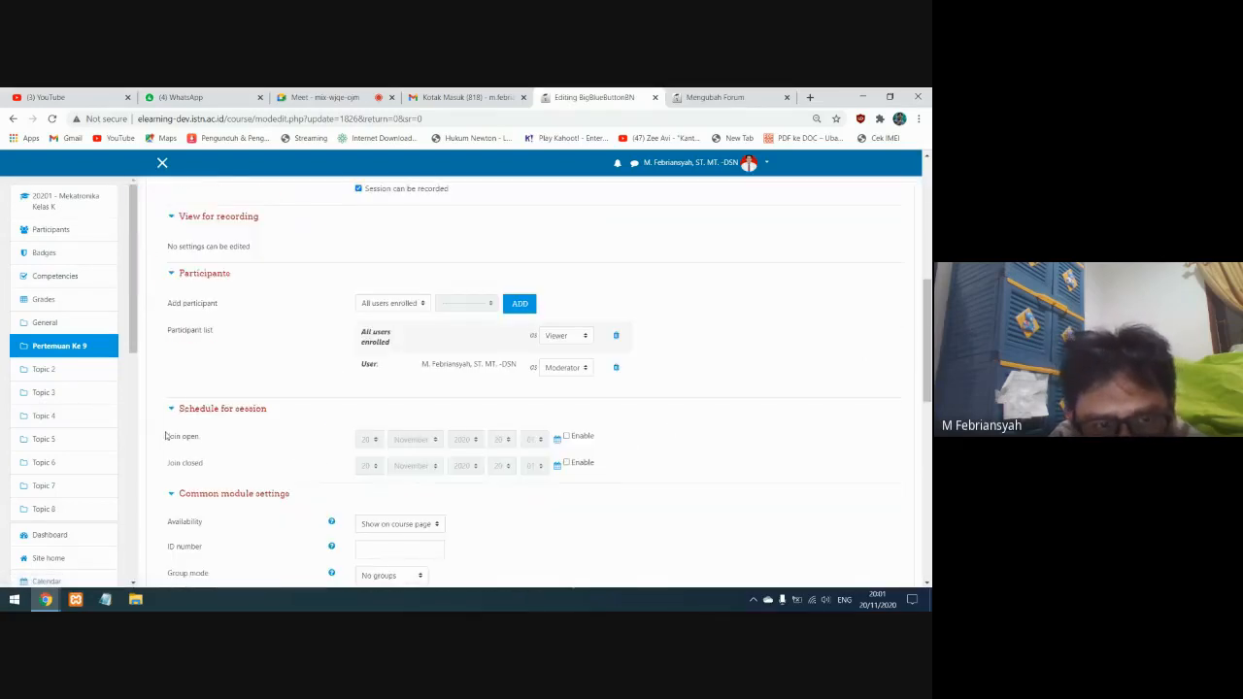
left_click(566, 436)
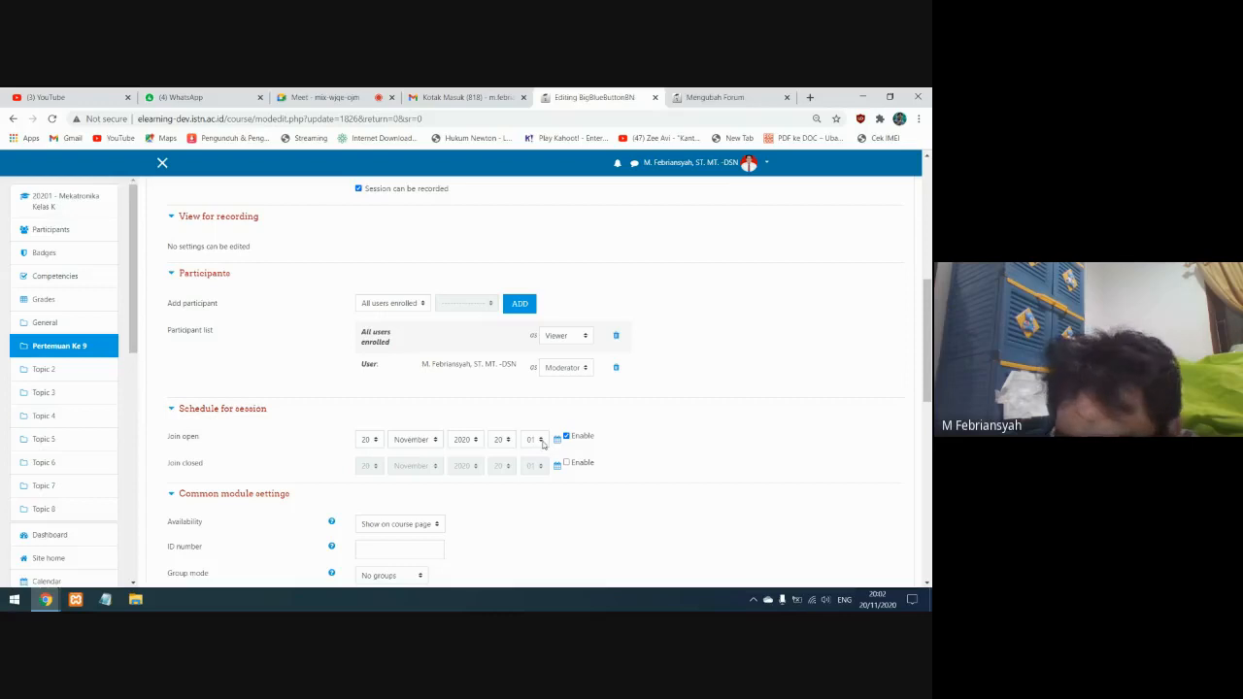
left_click(542, 441)
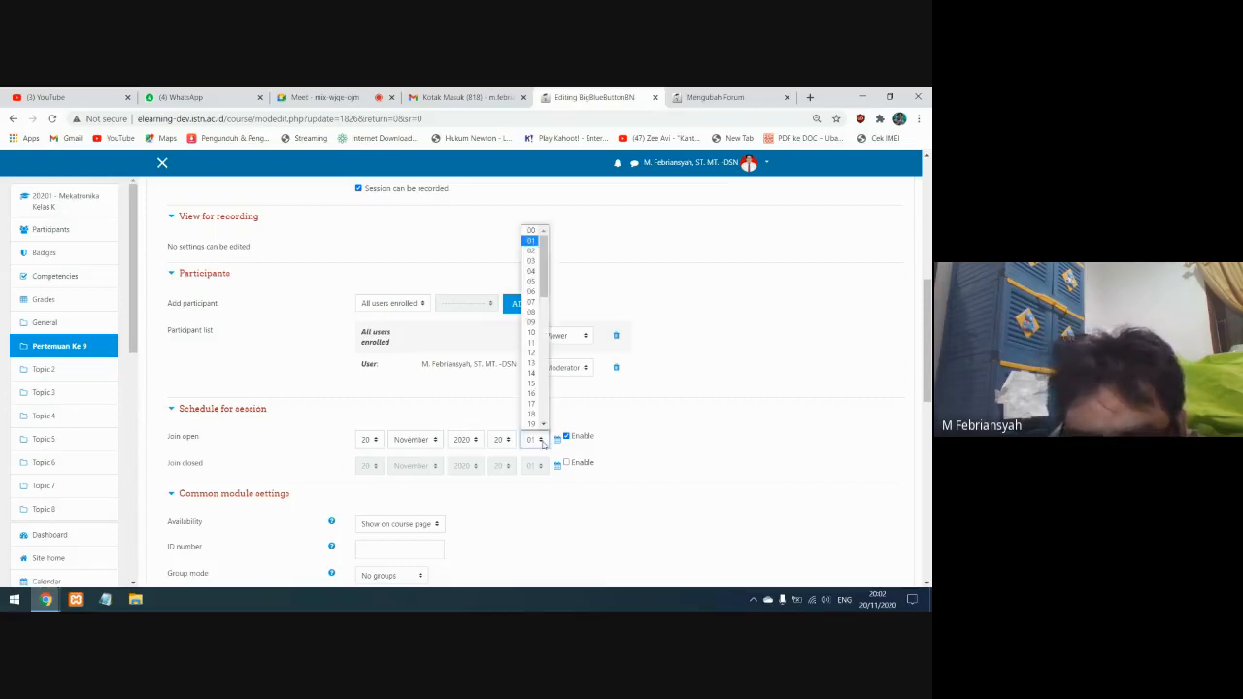
left_click(531, 301)
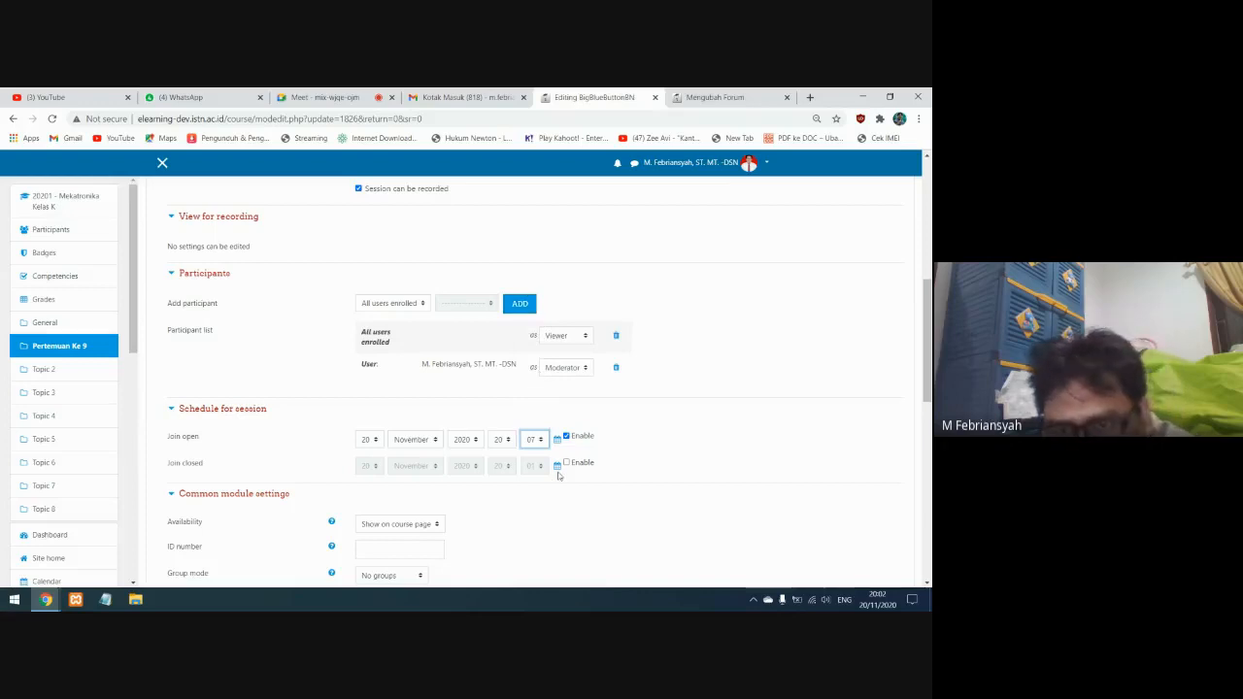
Enable the join closed time in the session schedule, set it to 21:00, and save and display the activity
left_click(566, 464)
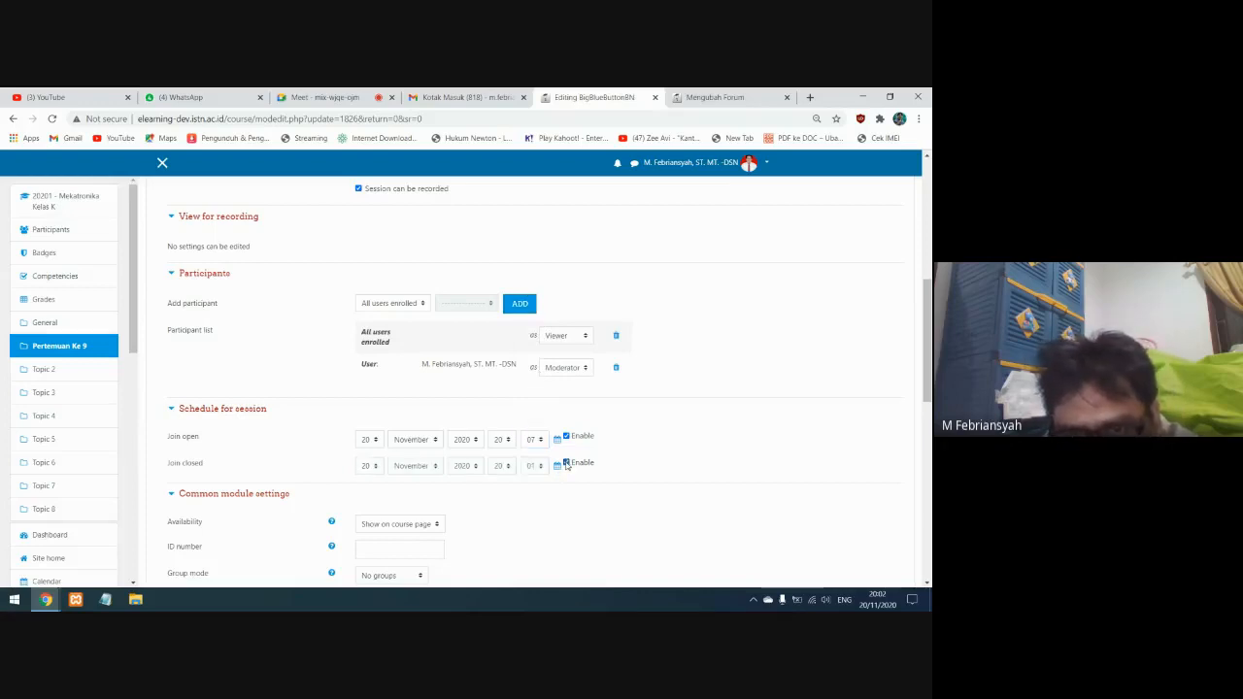
left_click(511, 467)
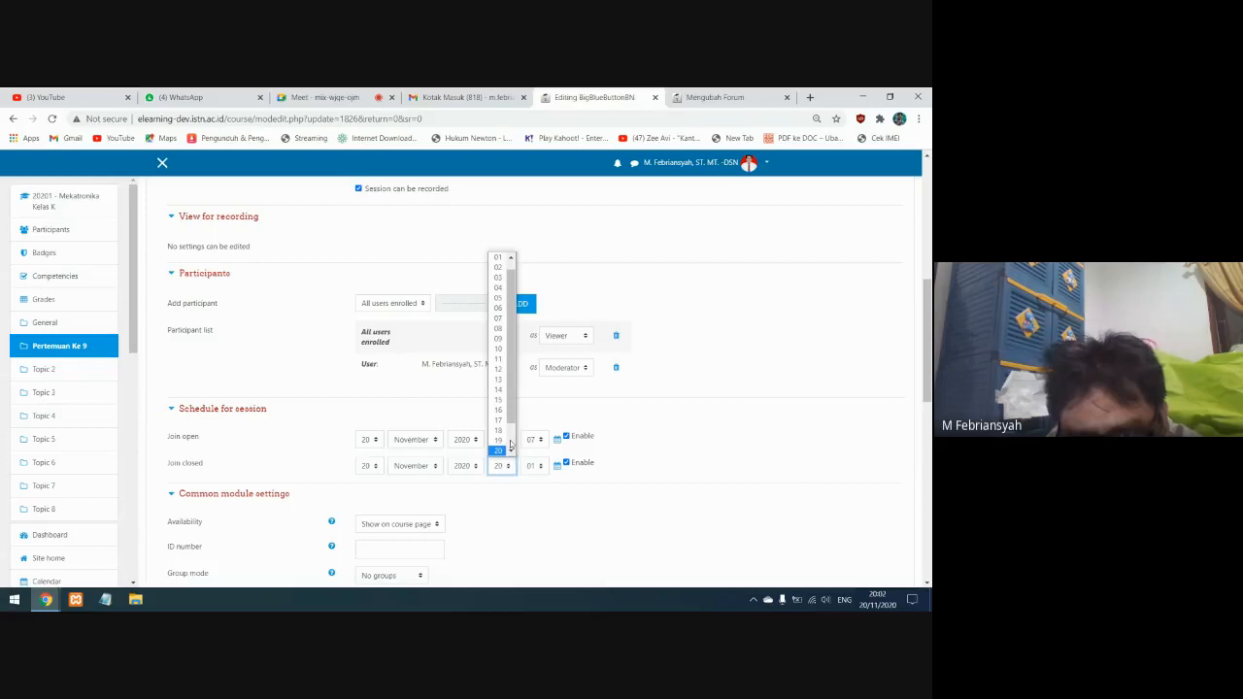
left_click(498, 430)
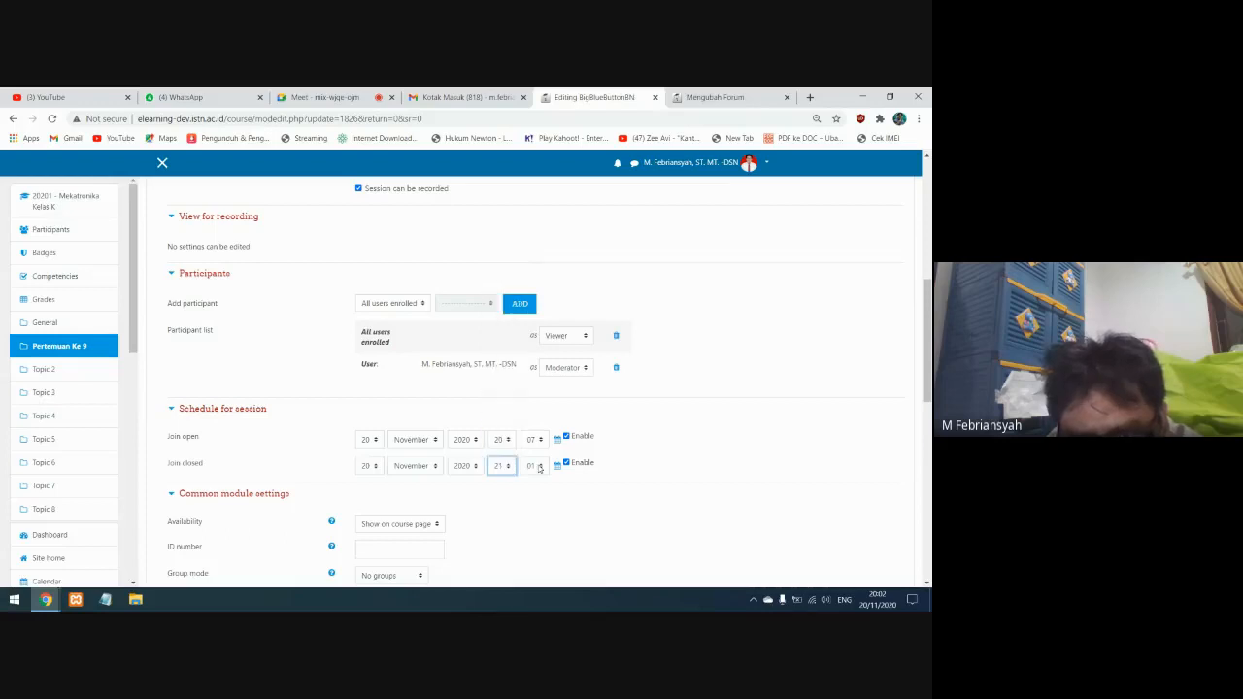
left_click(533, 466)
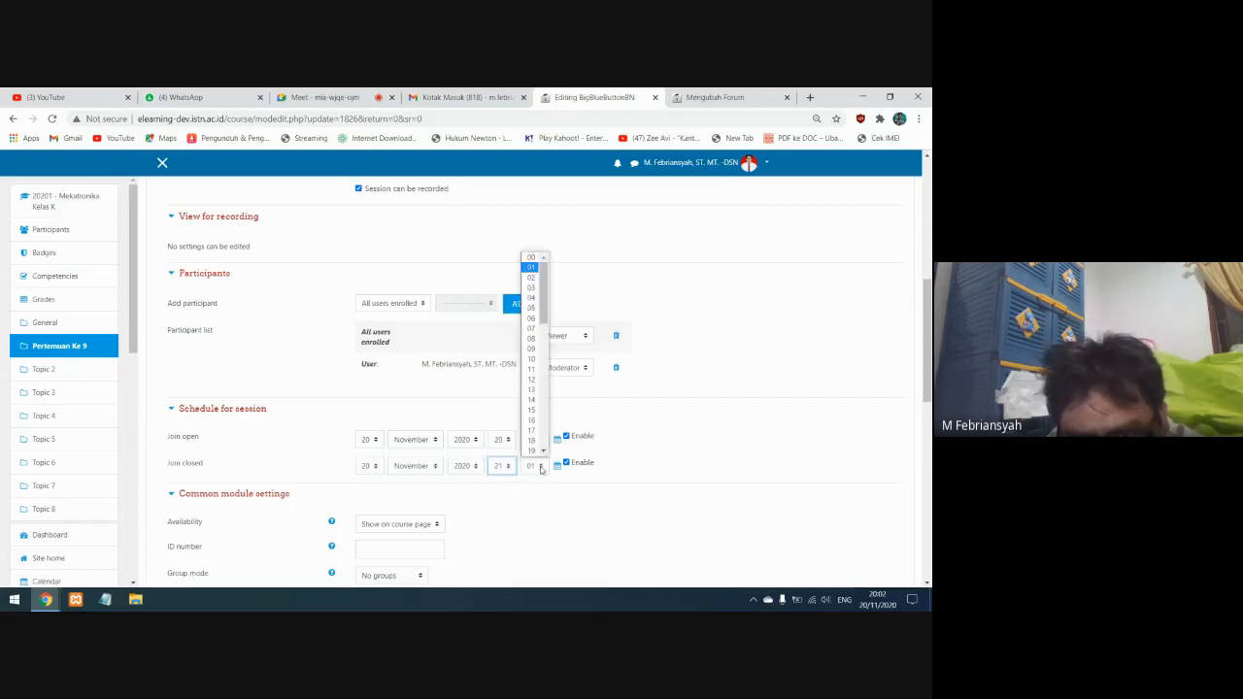
left_click(531, 257)
left_click(630, 520)
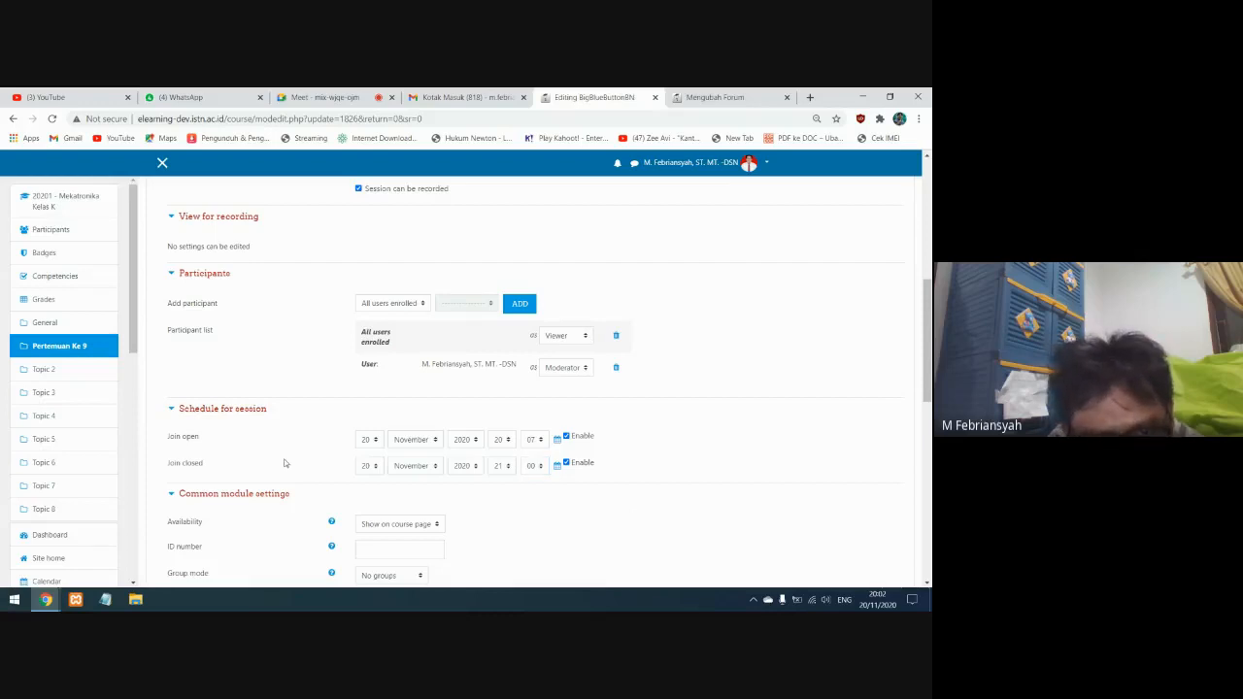
scroll(357, 492, "down", 1)
scroll(357, 492, "down", 5)
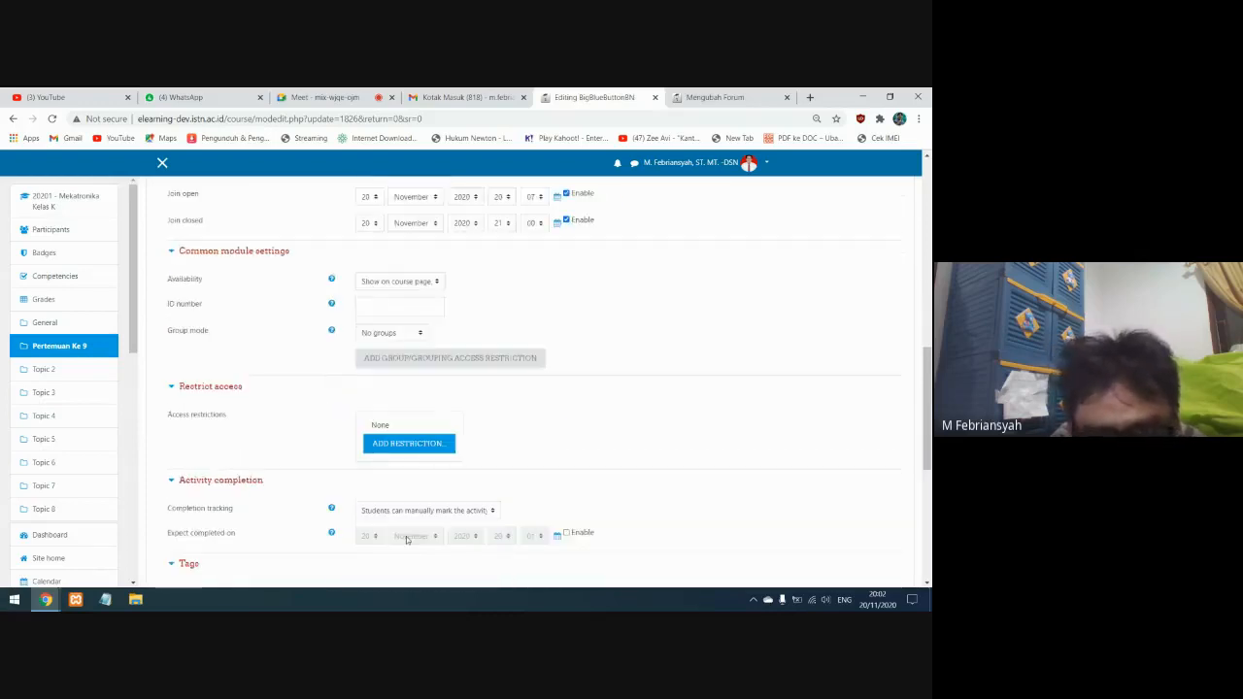
scroll(460, 521, "down", 3)
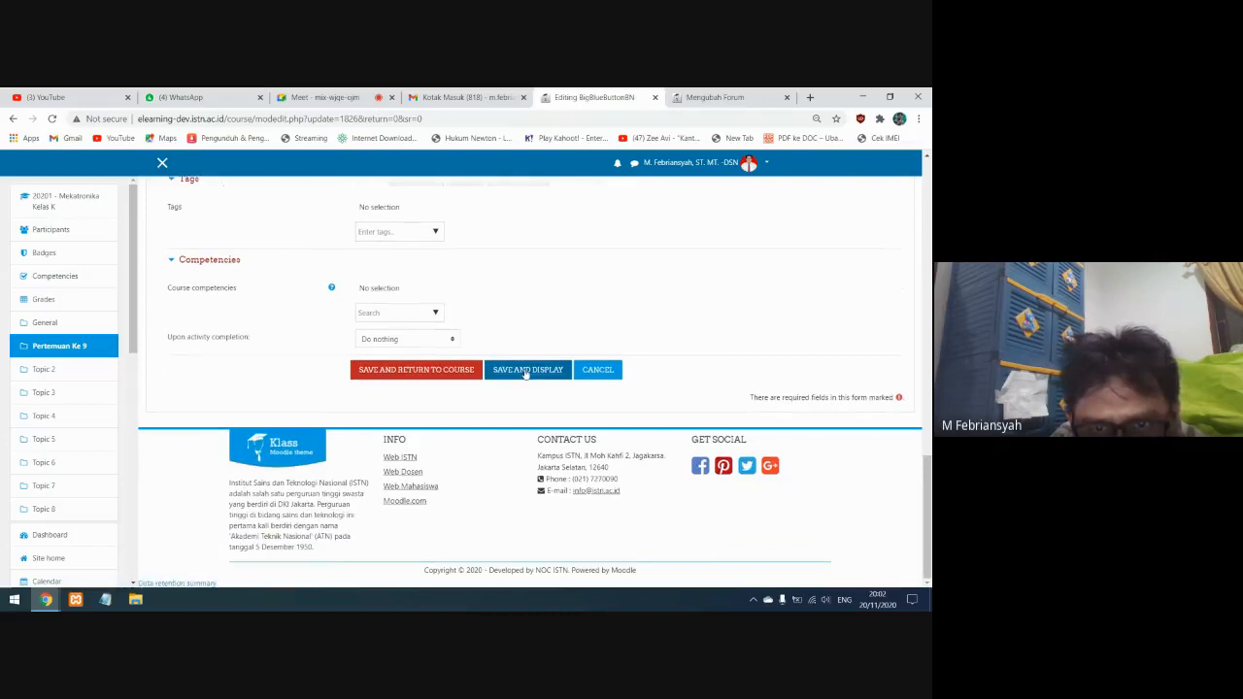
left_click(525, 372)
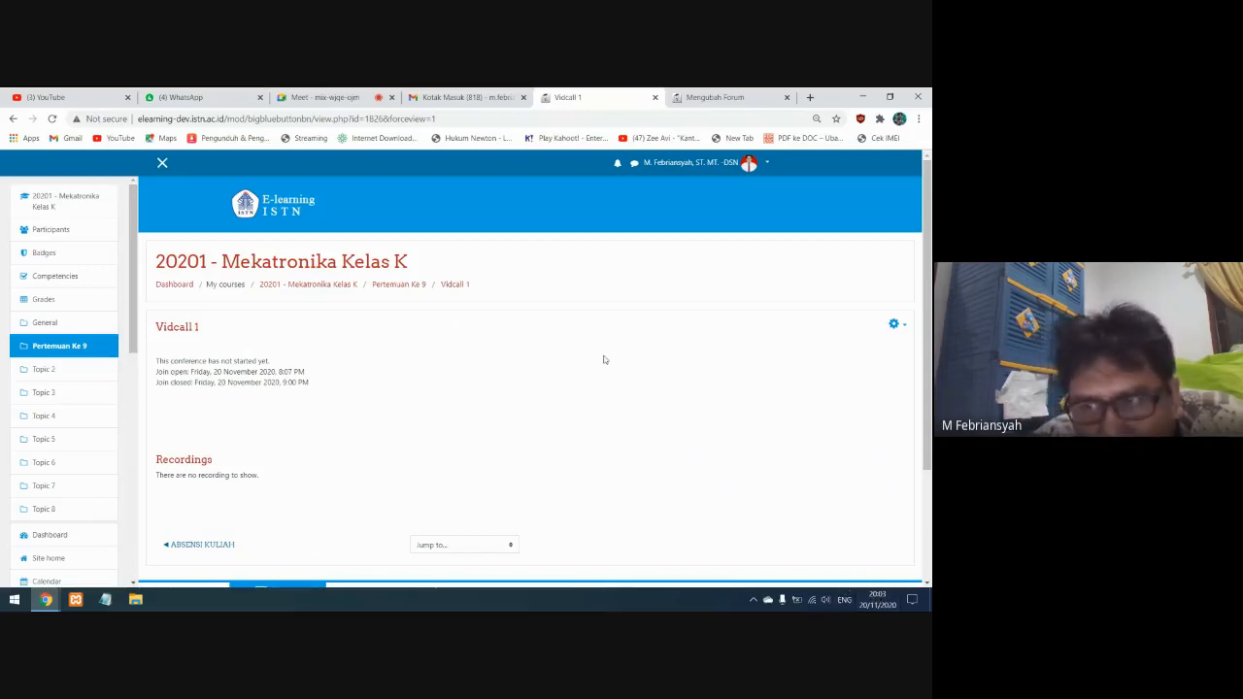
Edit the Vidcall 1 settings again, changing the join open time to 20:05, and save and display the activity
left_click(894, 324)
left_click(893, 324)
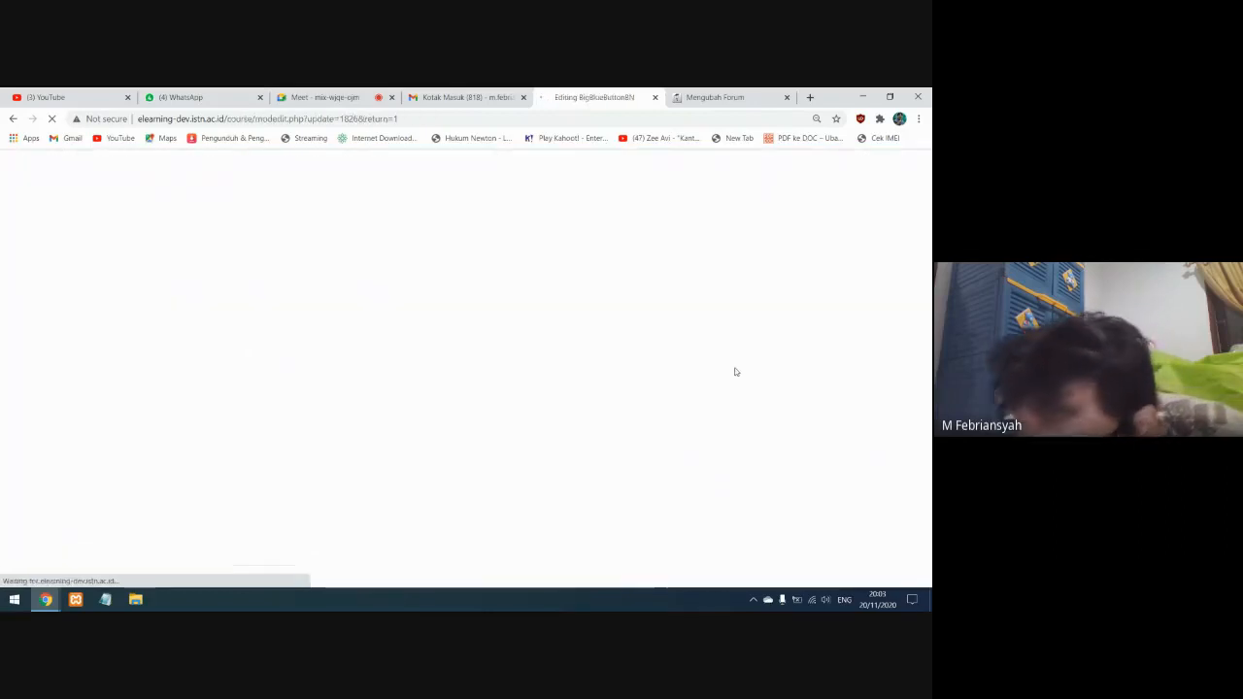
scroll(633, 430, "down", 5)
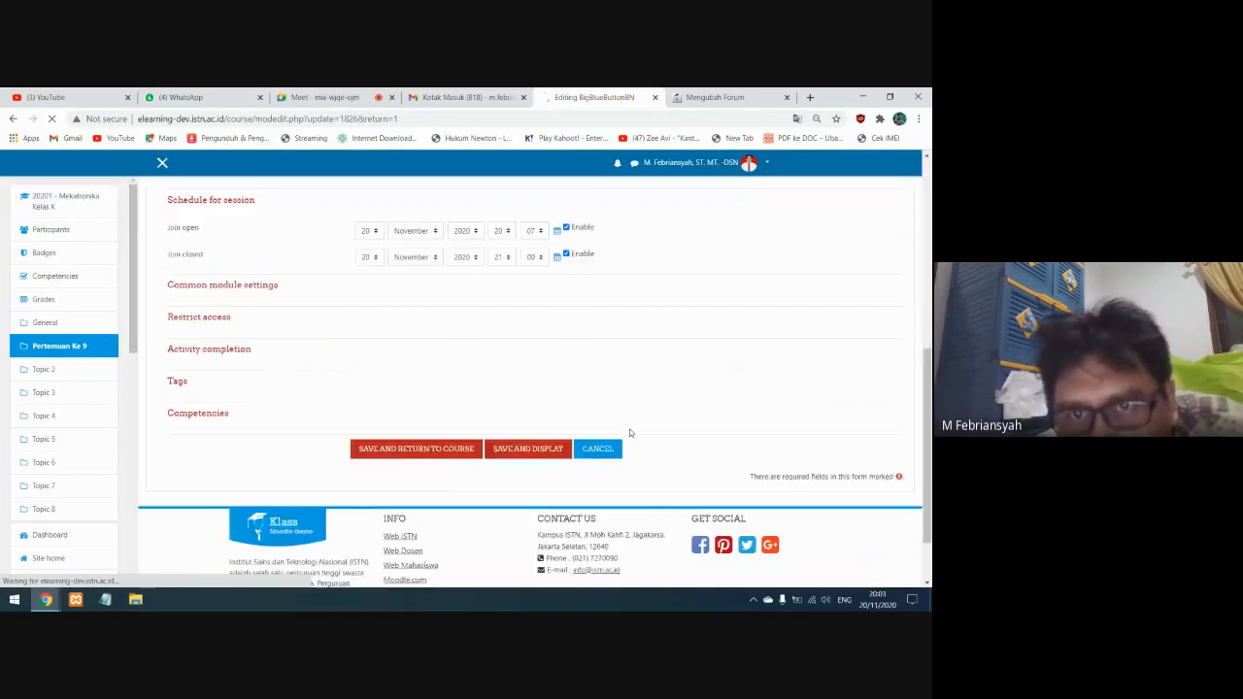
left_click(534, 345)
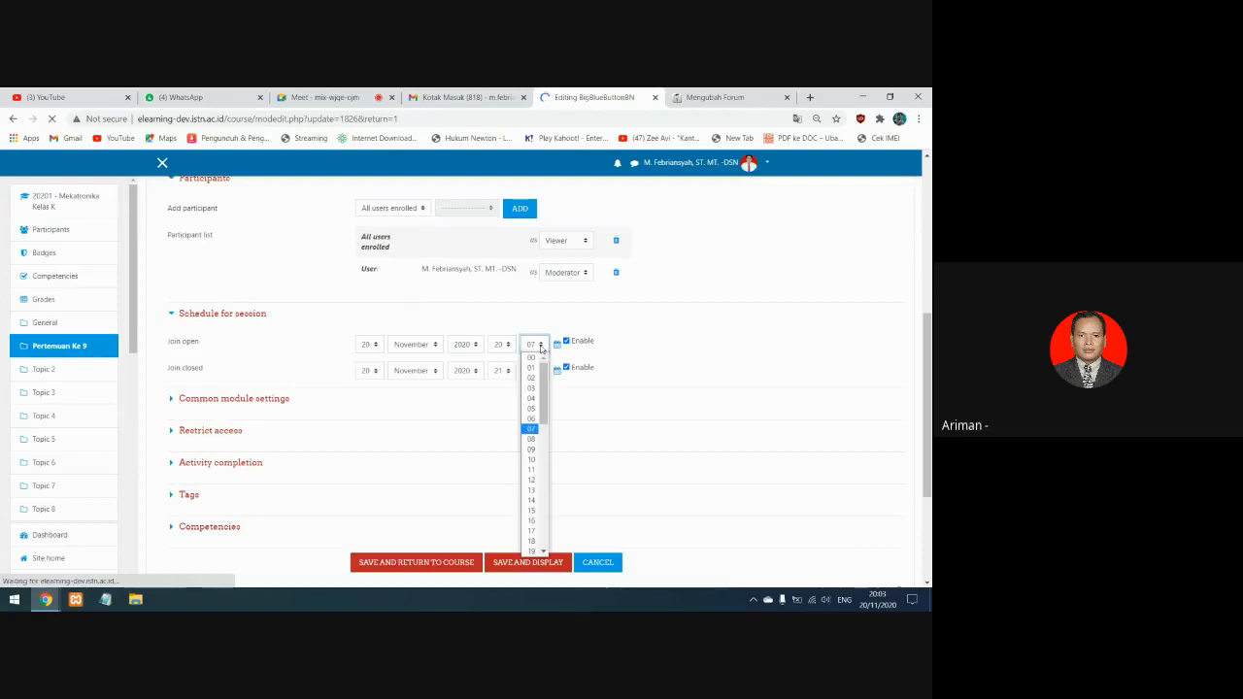
left_click(534, 412)
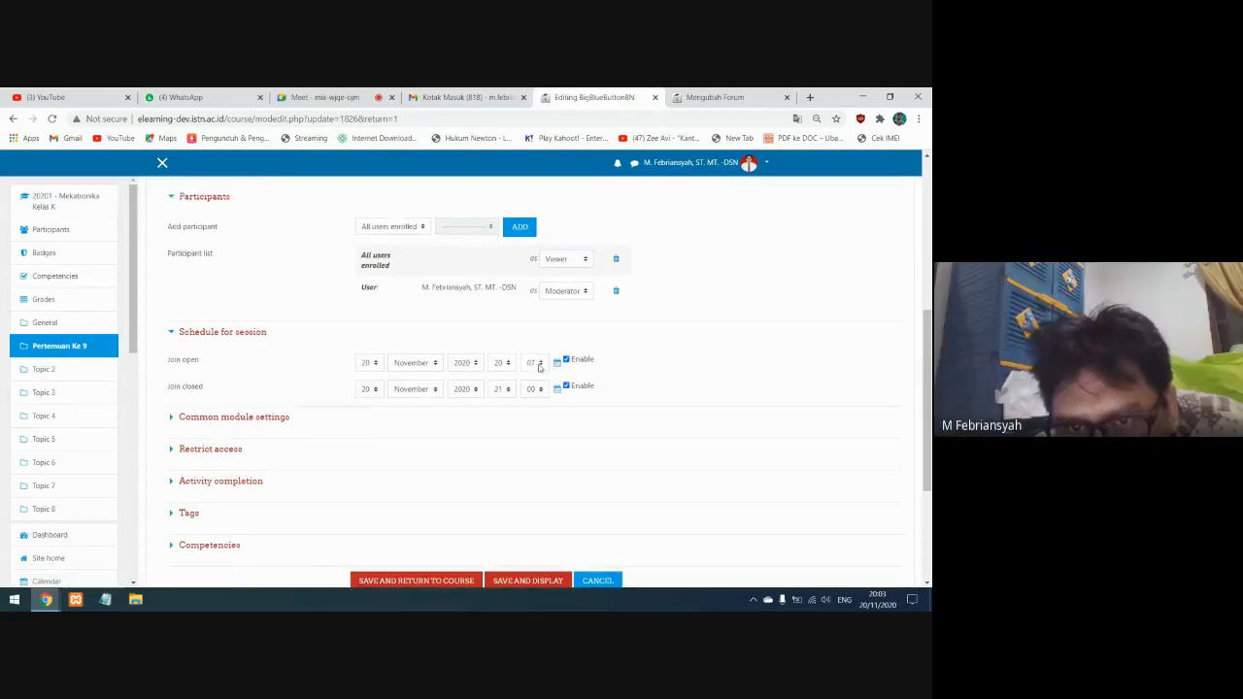
left_click(533, 362)
left_click(533, 426)
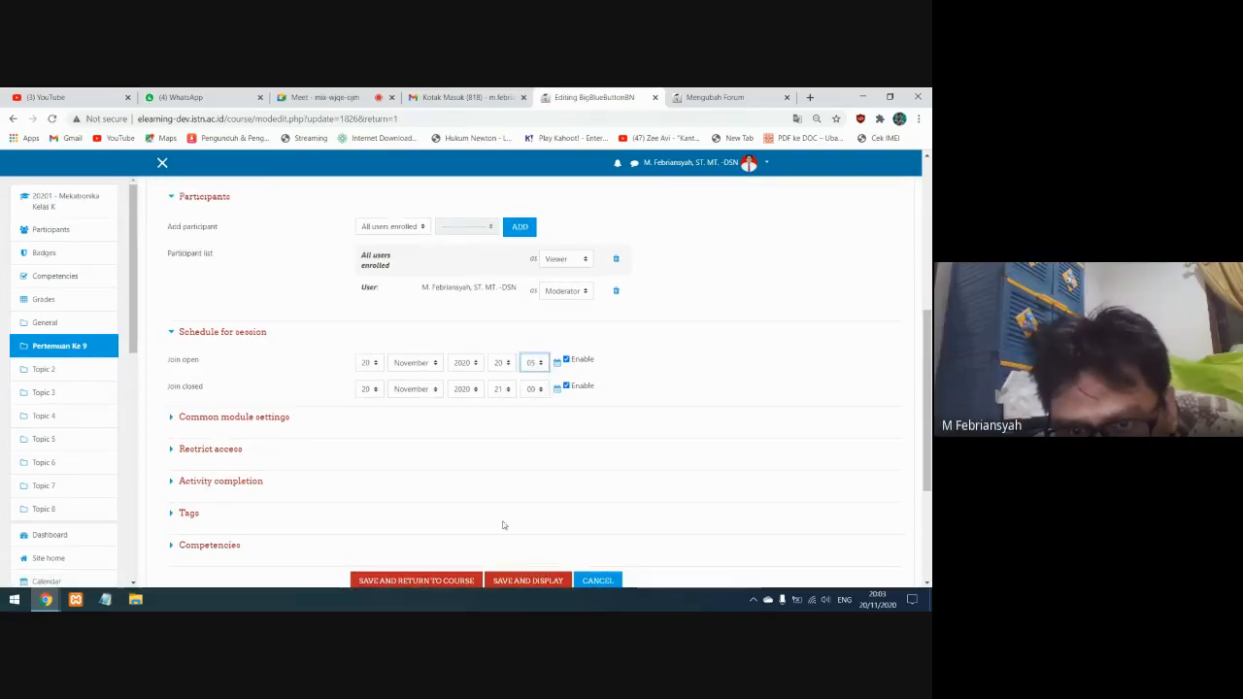
left_click(520, 581)
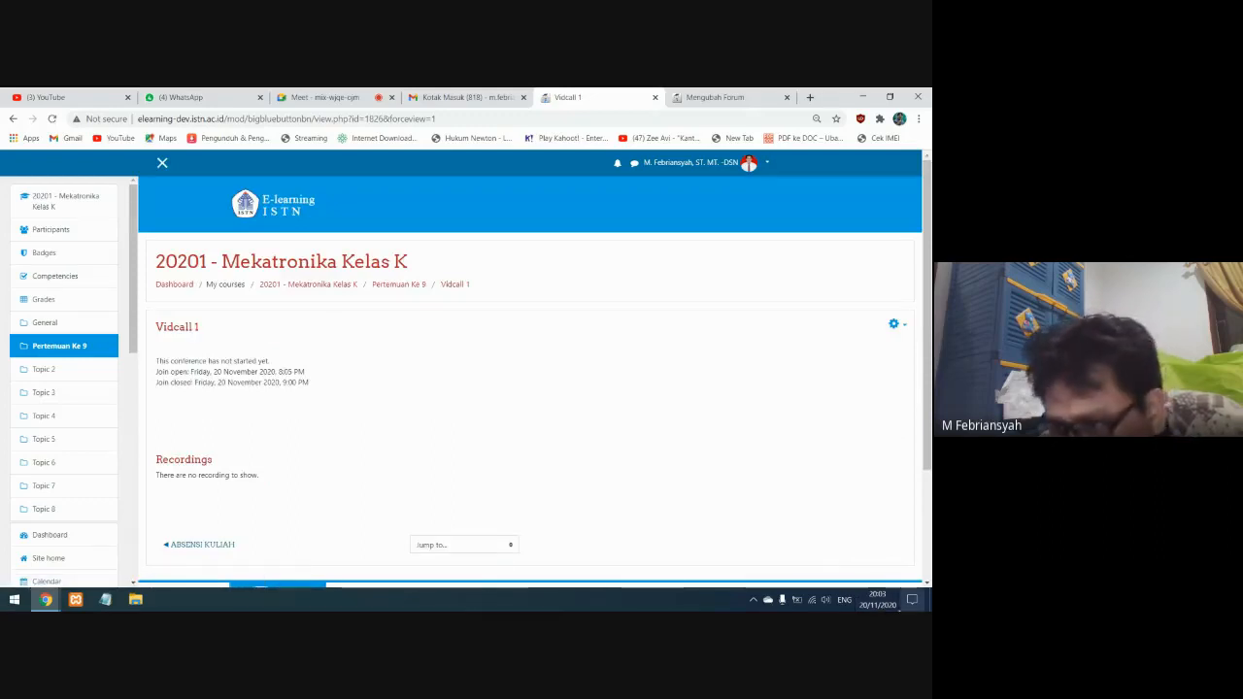
Check the system clock against the scheduled join open time and reload the Vidcall 1 page
left_click(873, 603)
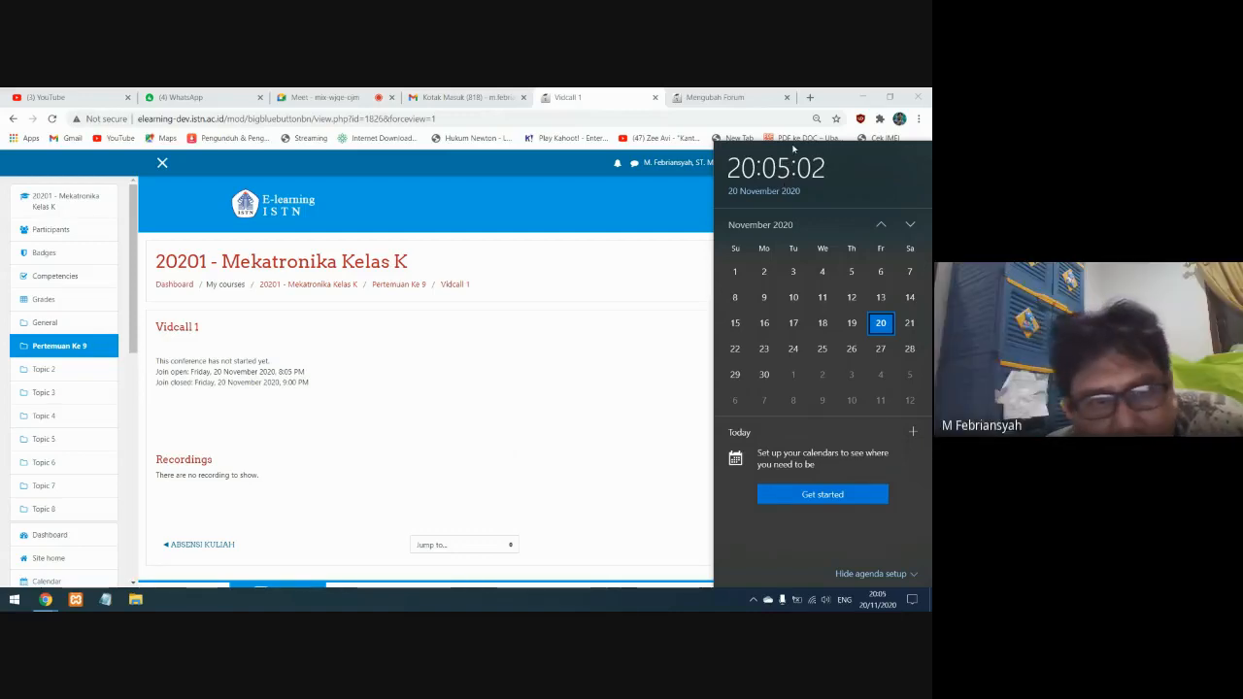
left_click(430, 425)
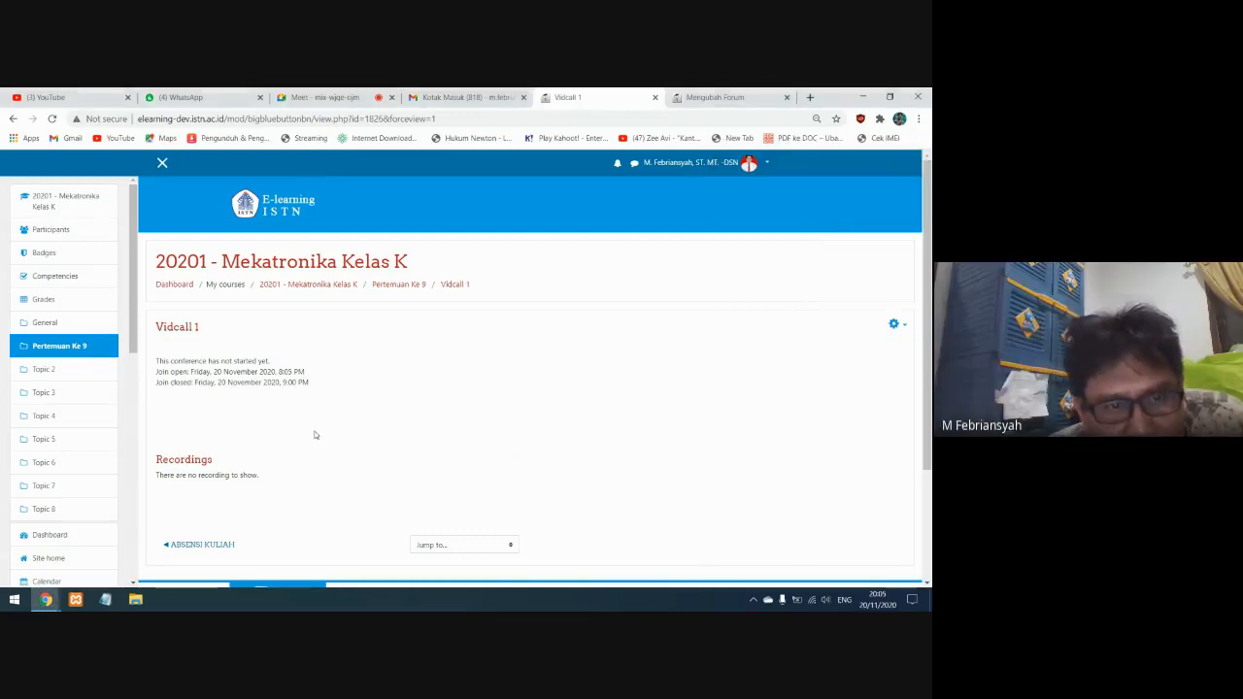
right_click(397, 402)
left_click(421, 438)
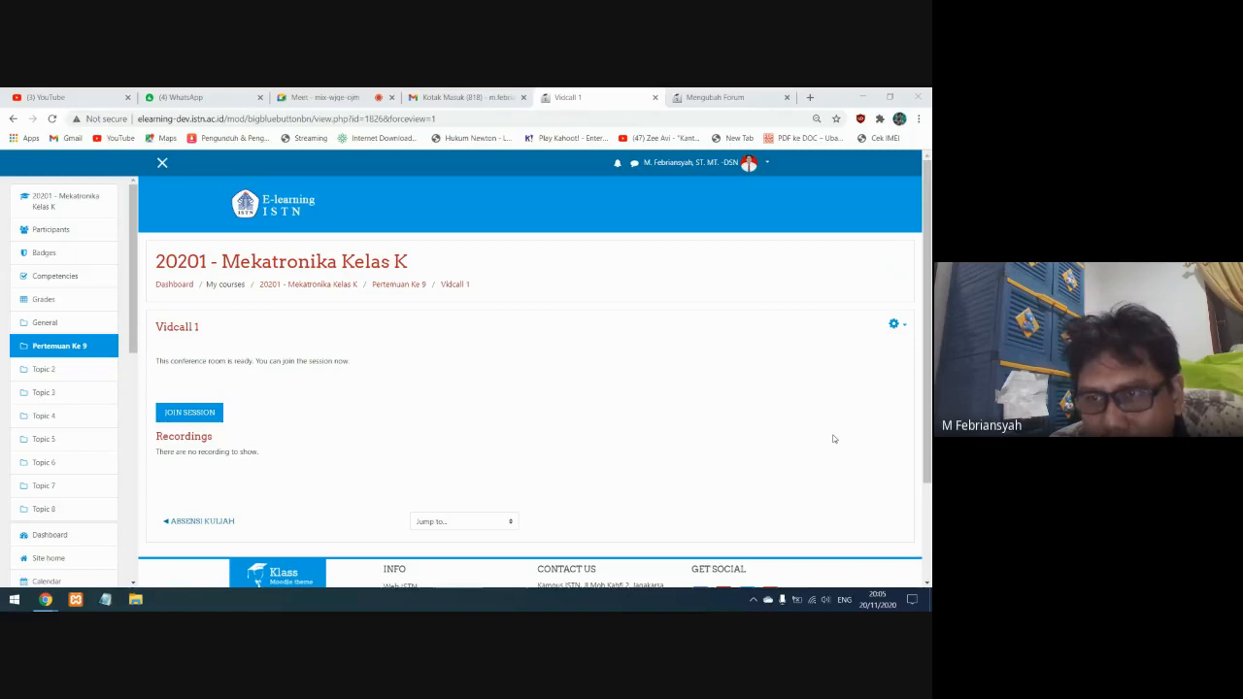
Check the system clock again, and join the Vidcall 1 session briefly before closing its conference page
left_click(878, 599)
left_click(287, 473)
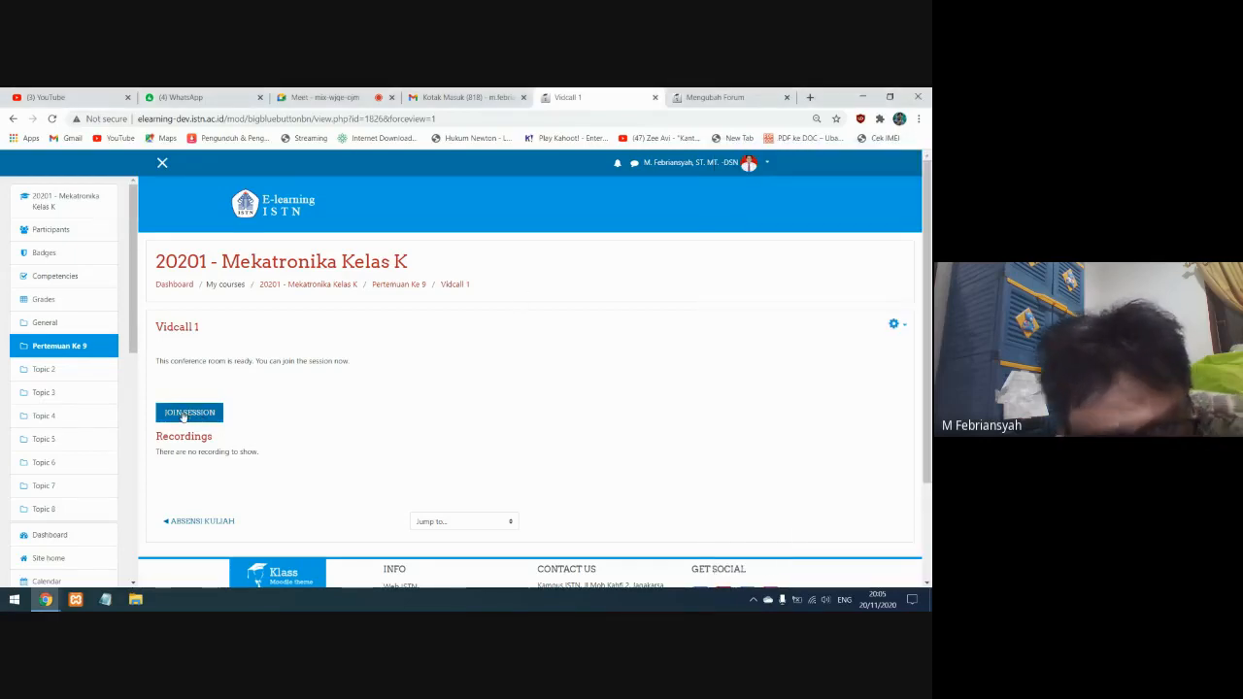
left_click(187, 413)
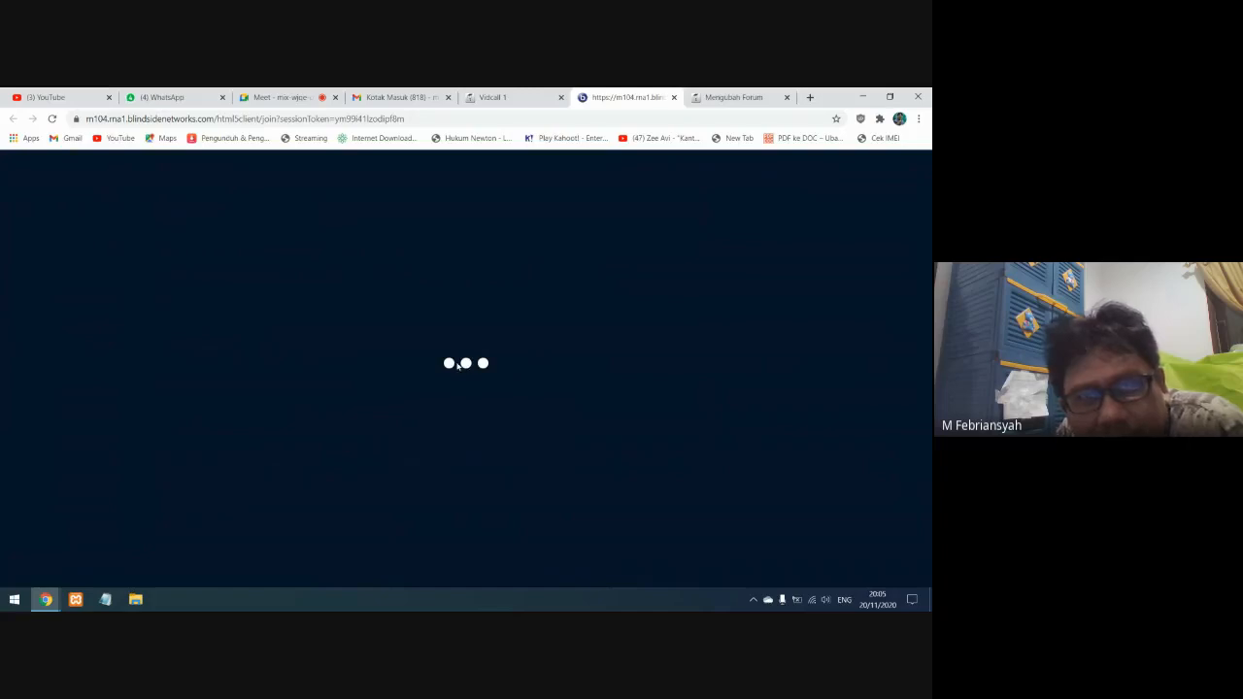
left_click(674, 98)
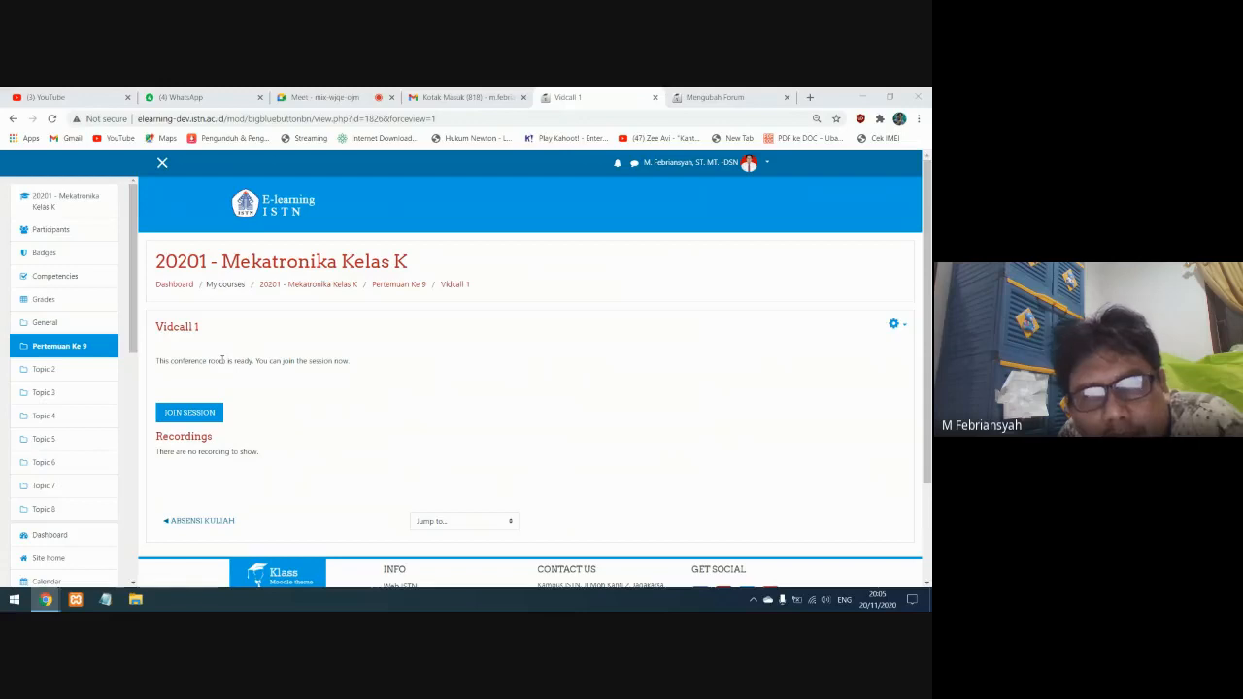
Switch to File Explorer and select the video "Tutorial Perkuliahan Daring menggunakan Big Blue Button.mp4" in the Downloads folder
key("super+e")
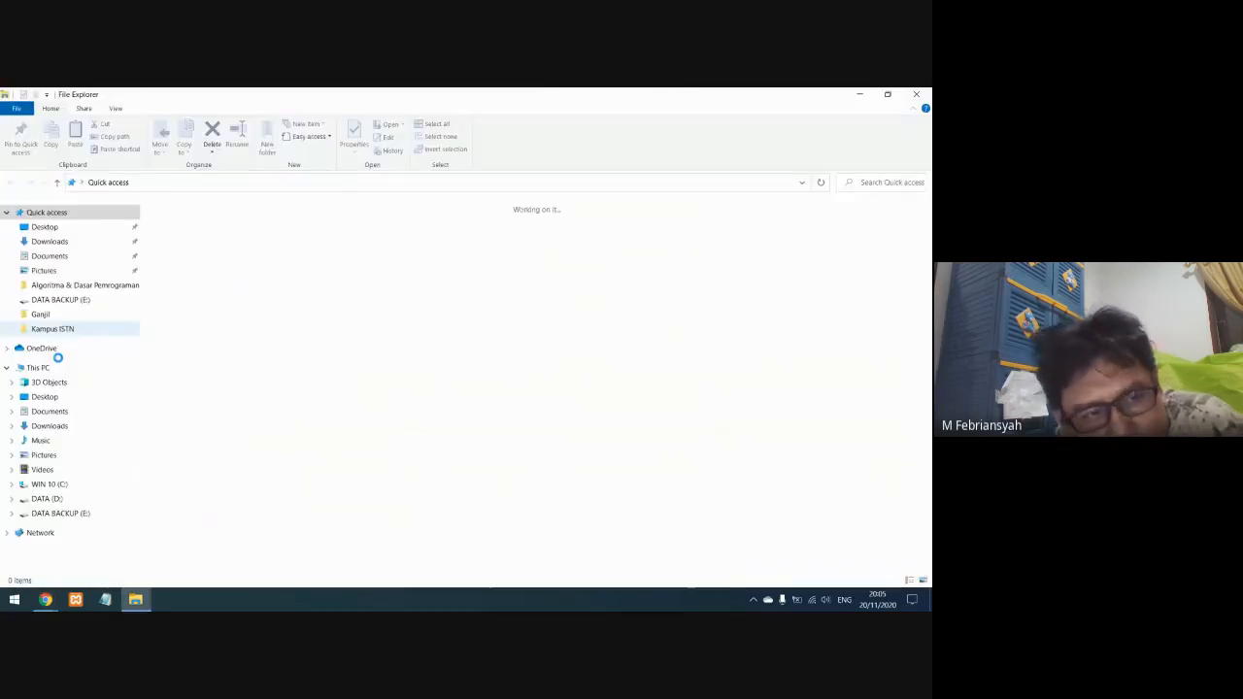
left_click(90, 424)
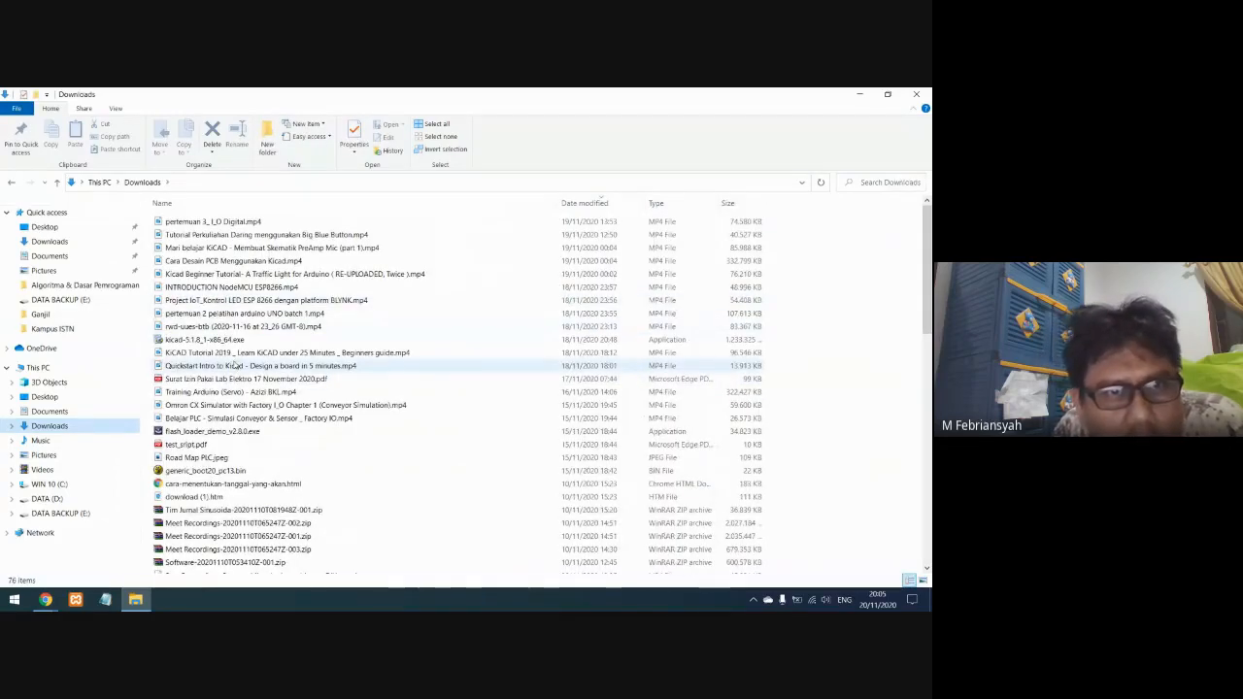
left_click(252, 235)
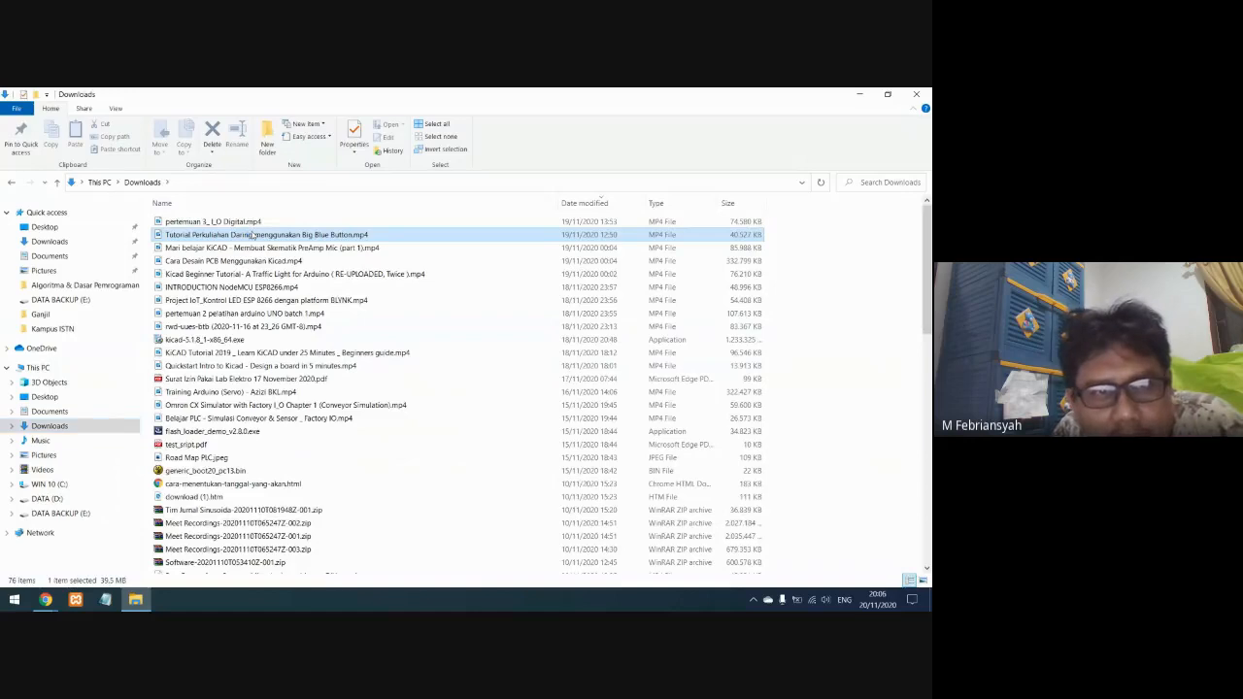
Open the selected BigBlueButton tutorial video, skip ahead to about 00:03:17, and raise the playback volume
right_click(249, 234)
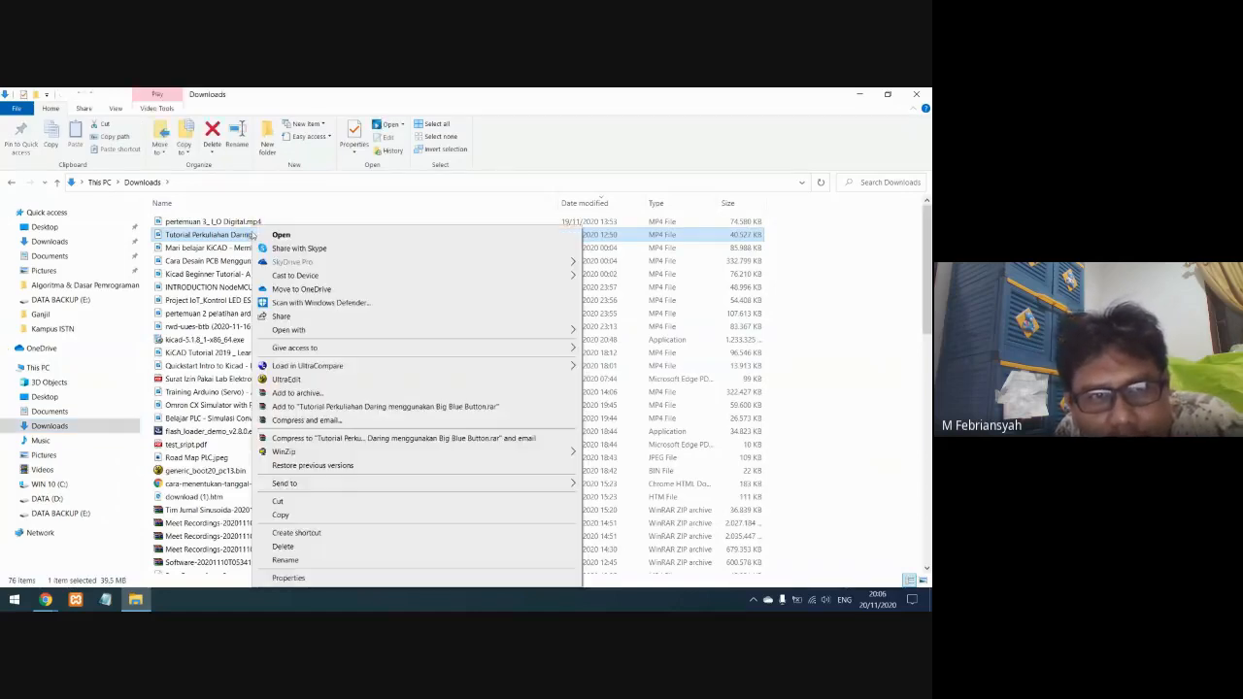
left_click(282, 236)
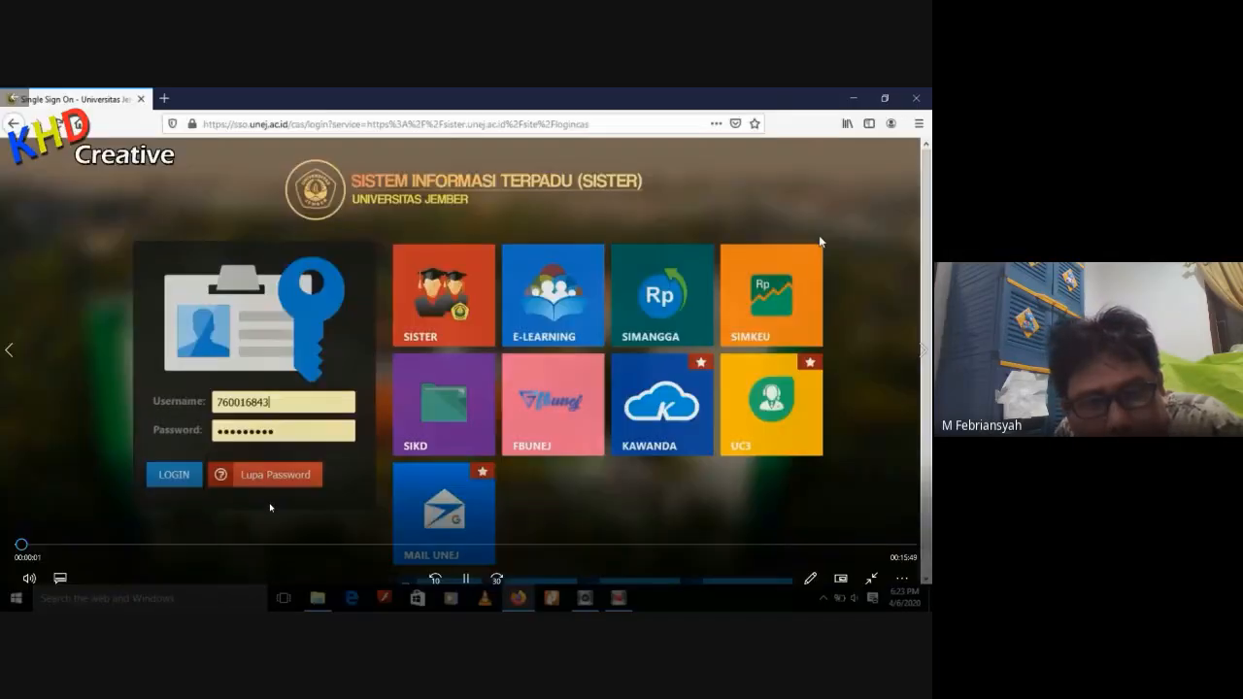
left_click(205, 547)
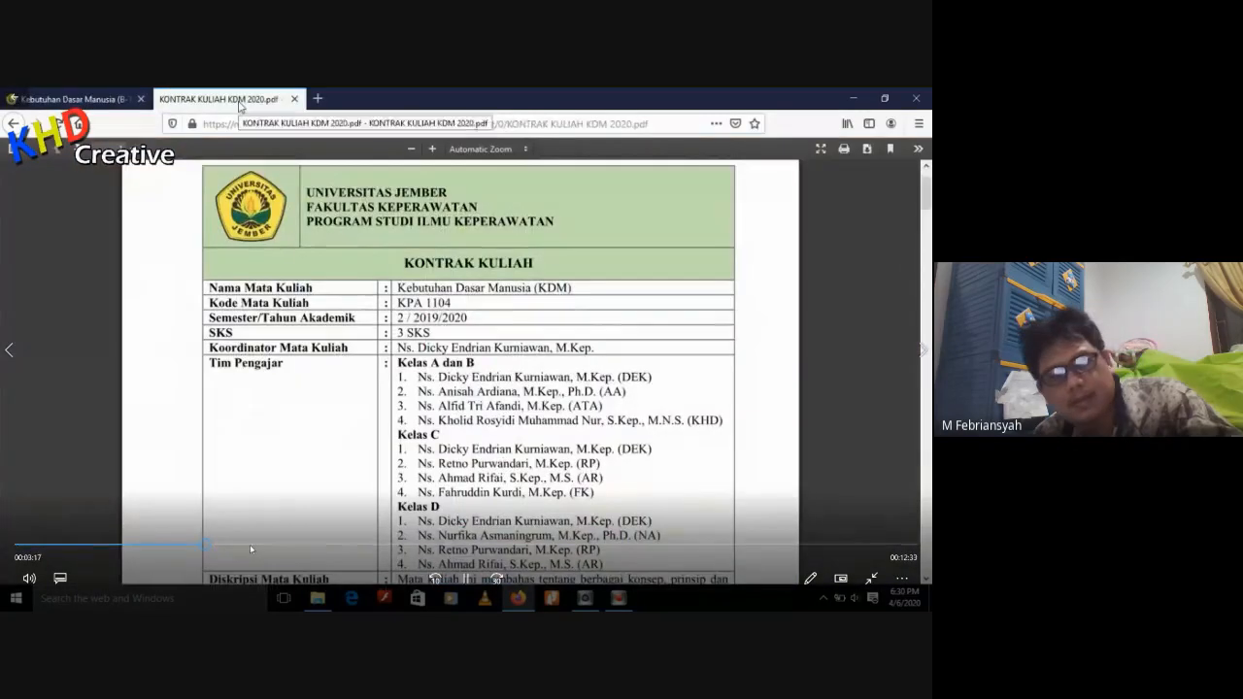
key("XF86AudioRaiseVolume")
key("XF86AudioRaiseVolume")
key("XF86AudioRaiseVolume")
key("XF86AudioRaiseVolume")
key("XF86AudioRaiseVolume")
key("XF86AudioRaiseVolume")
key("XF86AudioRaiseVolume")
key("XF86AudioRaiseVolume")
key("XF86AudioRaiseVolume")
Seek to the BigBlueButtonBN participant settings in the video, watch through to the part on joining the audio, and close the player
left_click(306, 547)
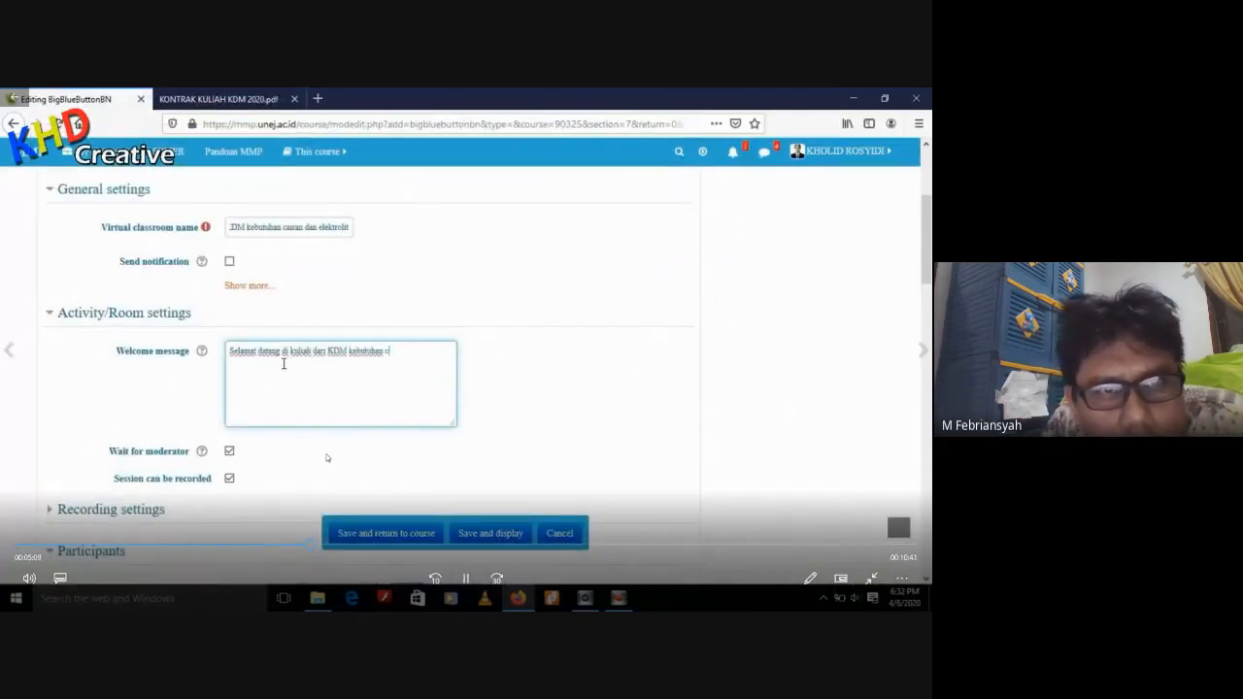
left_click(299, 549)
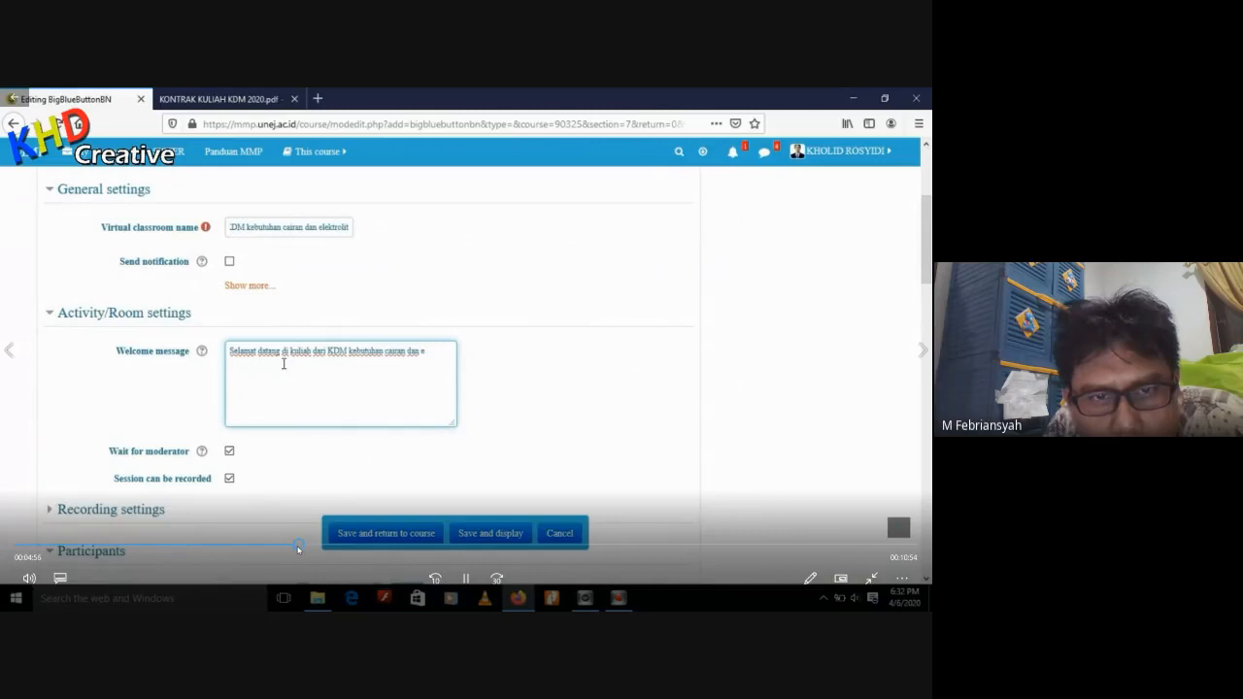
left_click(278, 548)
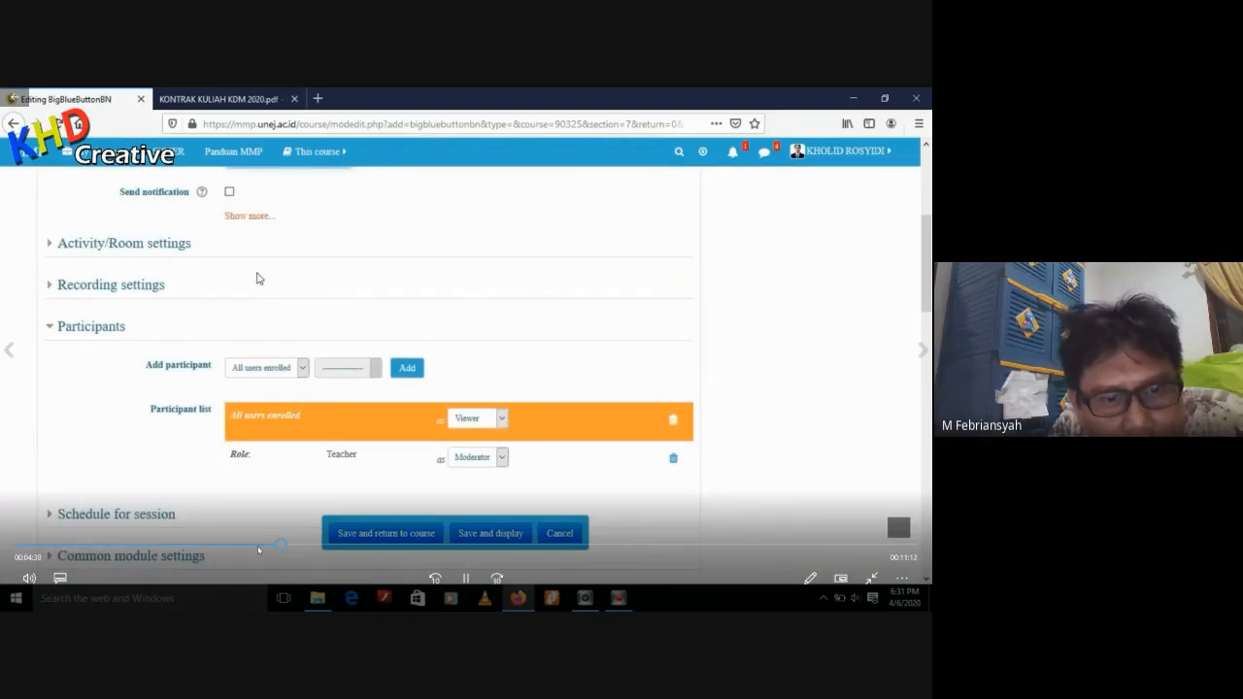
left_click(257, 549)
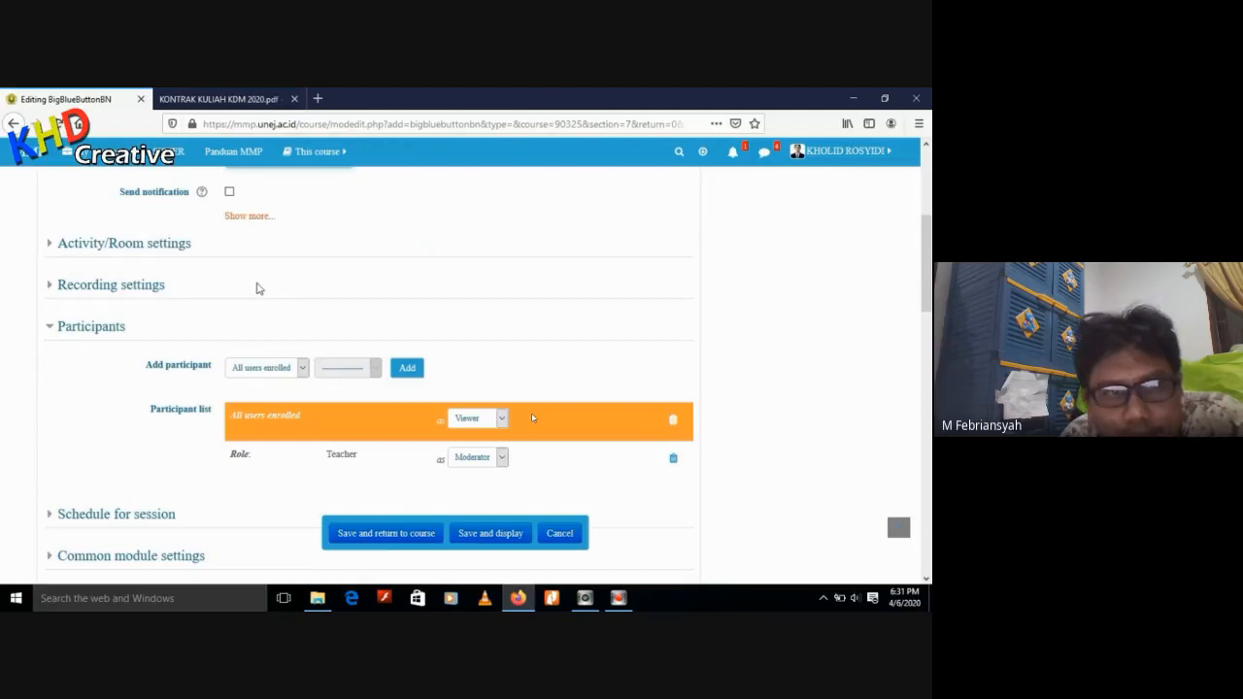
mouse_move(530, 411)
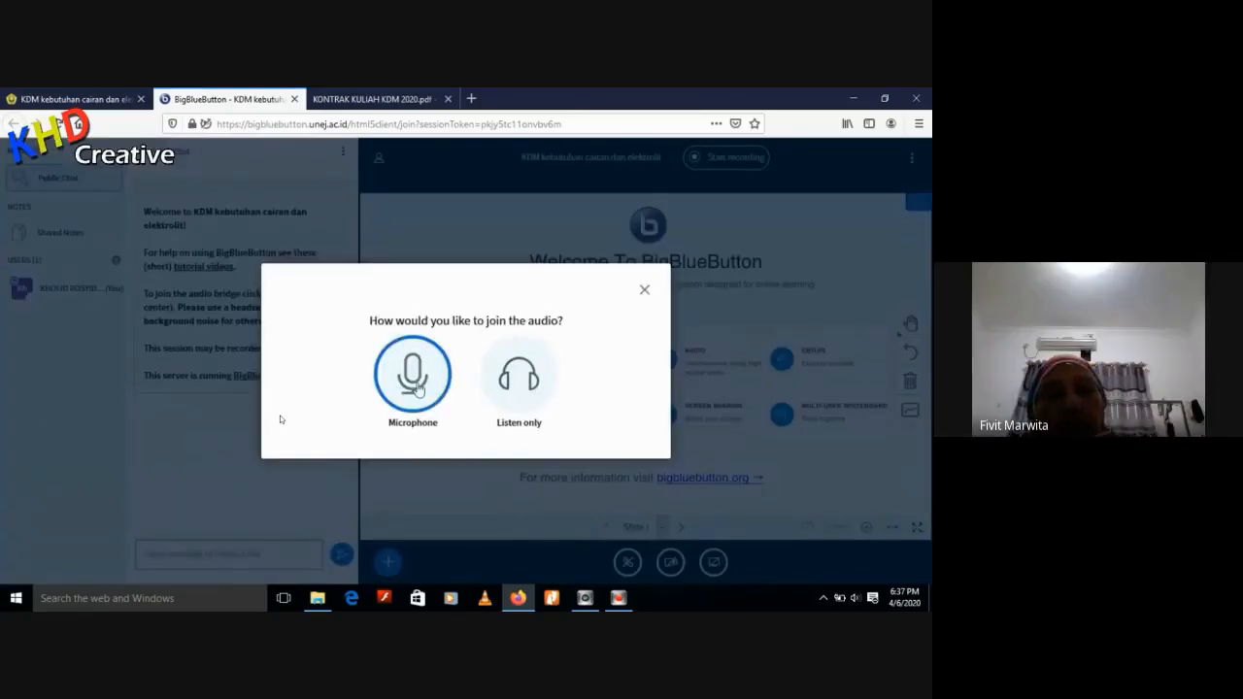
left_click(414, 387)
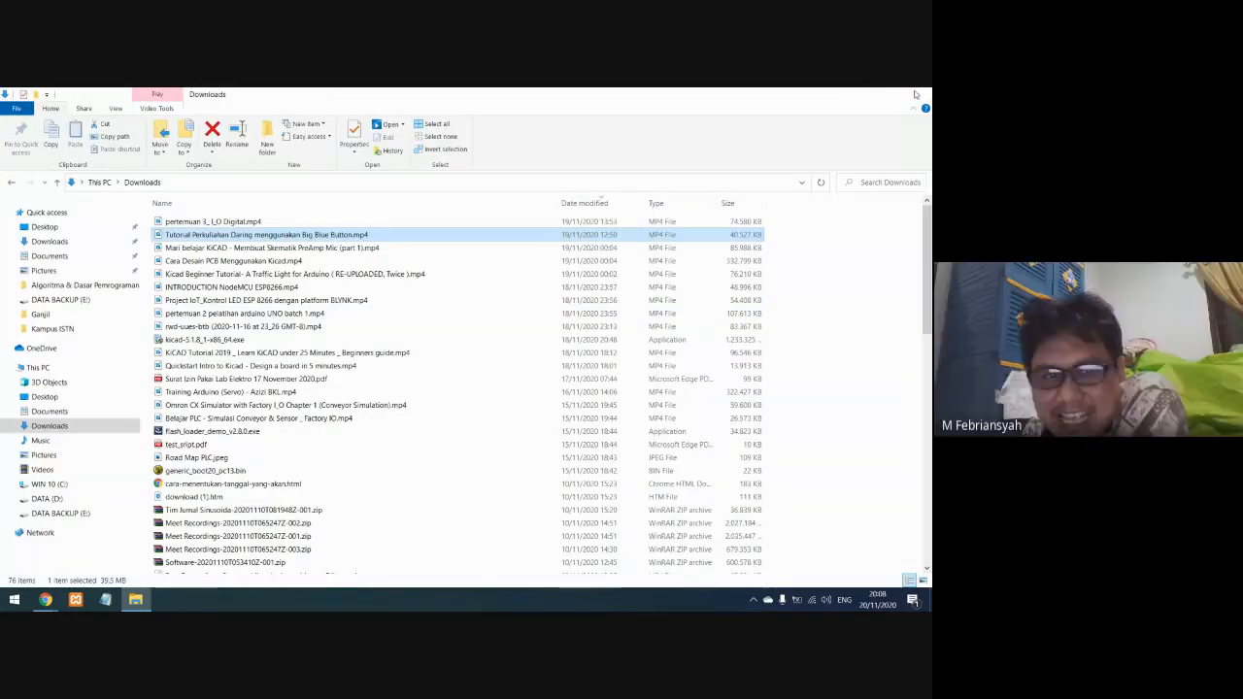
left_click(918, 94)
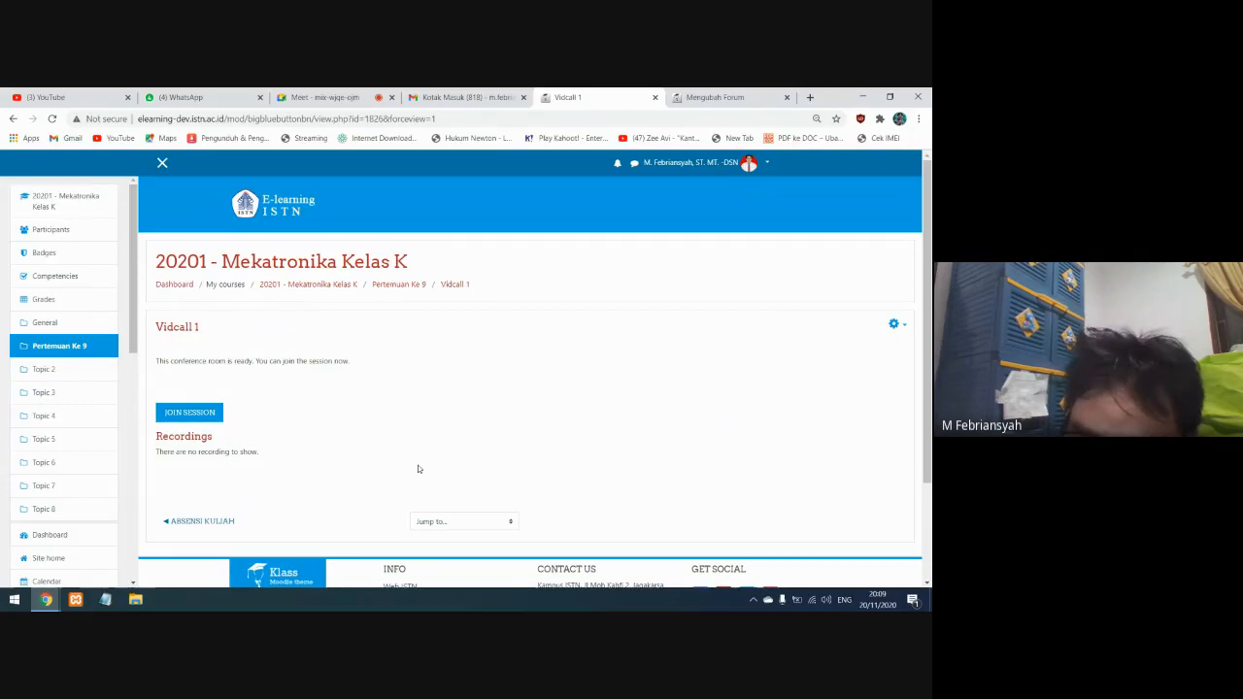
Return from Vidcall 1 to the 20201 - Mekatronika Kelas K course page and look over its sections
left_click(208, 415)
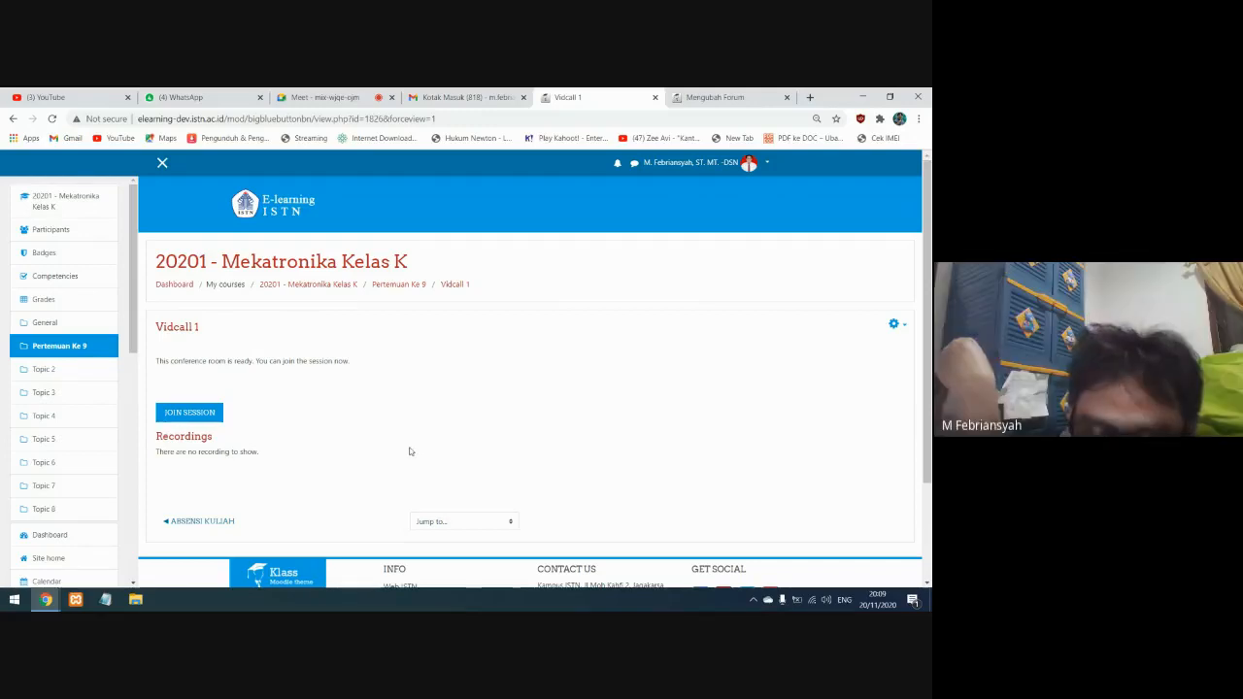
left_click(69, 202)
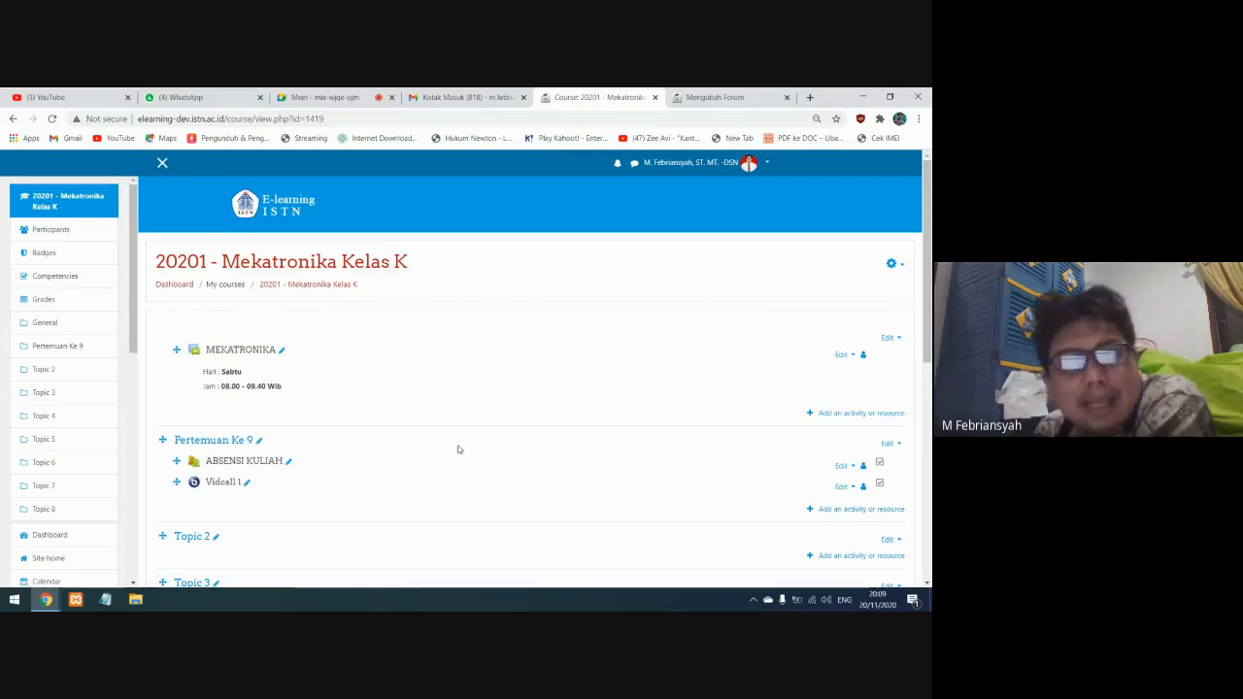
scroll(384, 476, "down", 3)
scroll(384, 476, "up", 2)
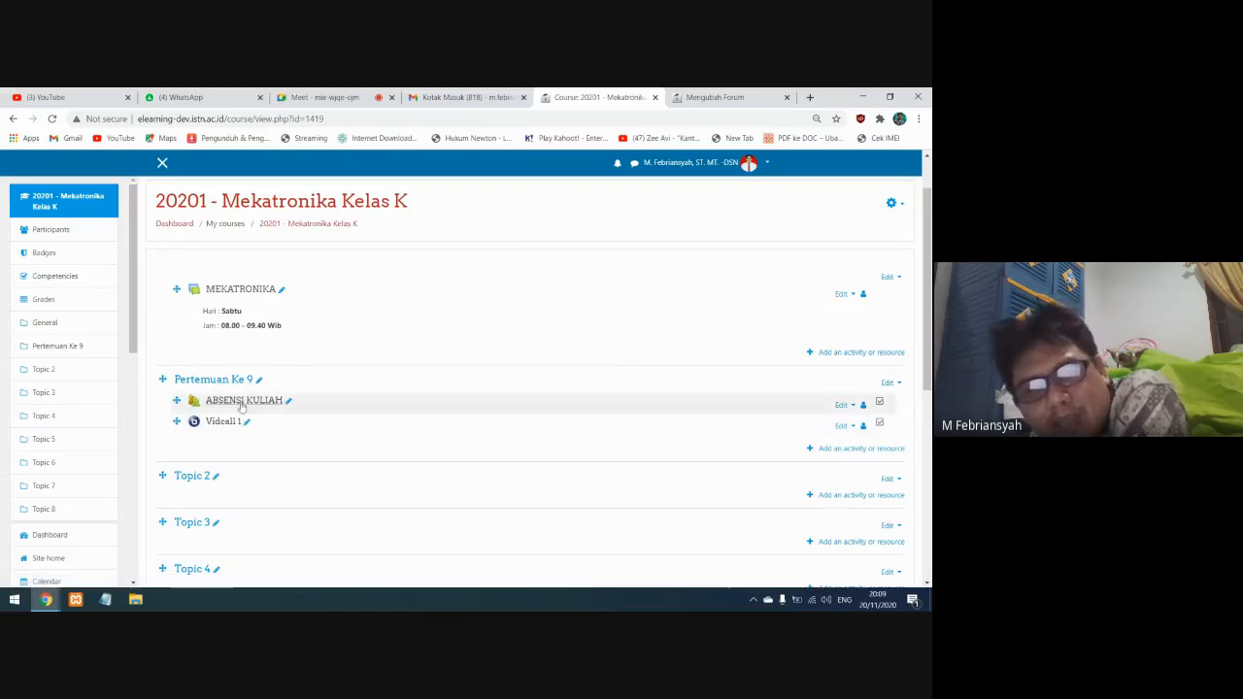
Switch to the forum editing page on elearning.istn.ac.id and cancel the edit to return to its Mekatronika course
left_click(688, 98)
scroll(527, 416, "down", 3)
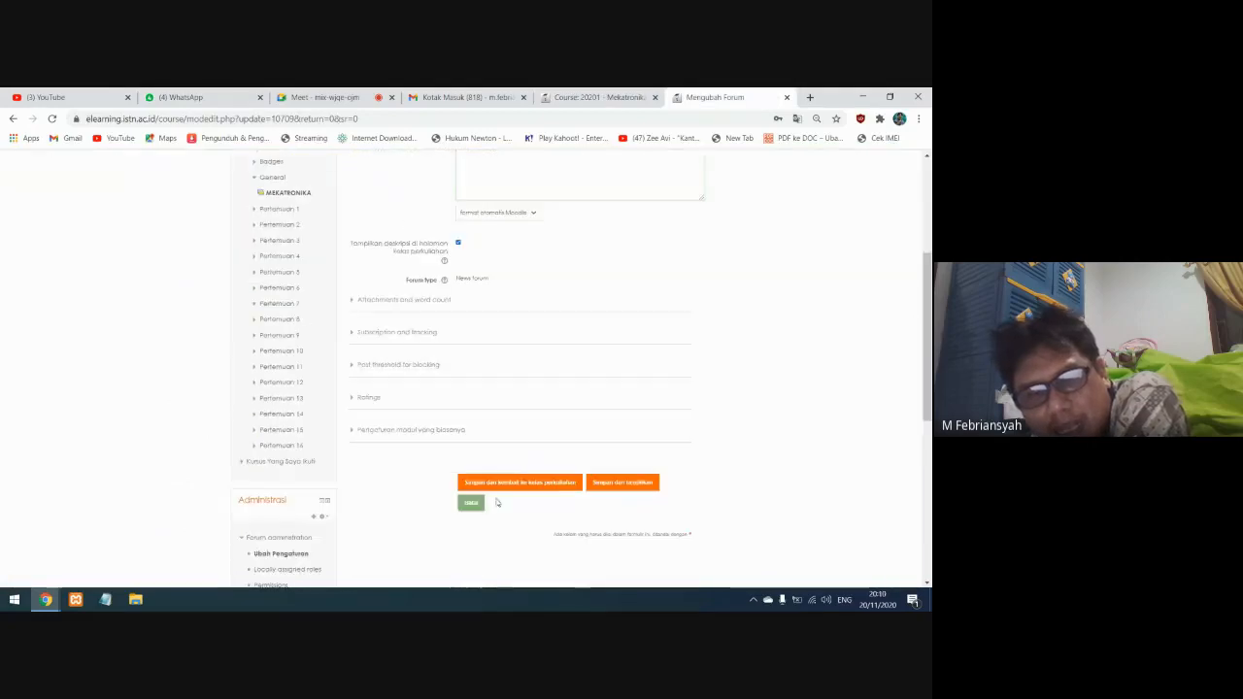
left_click(471, 502)
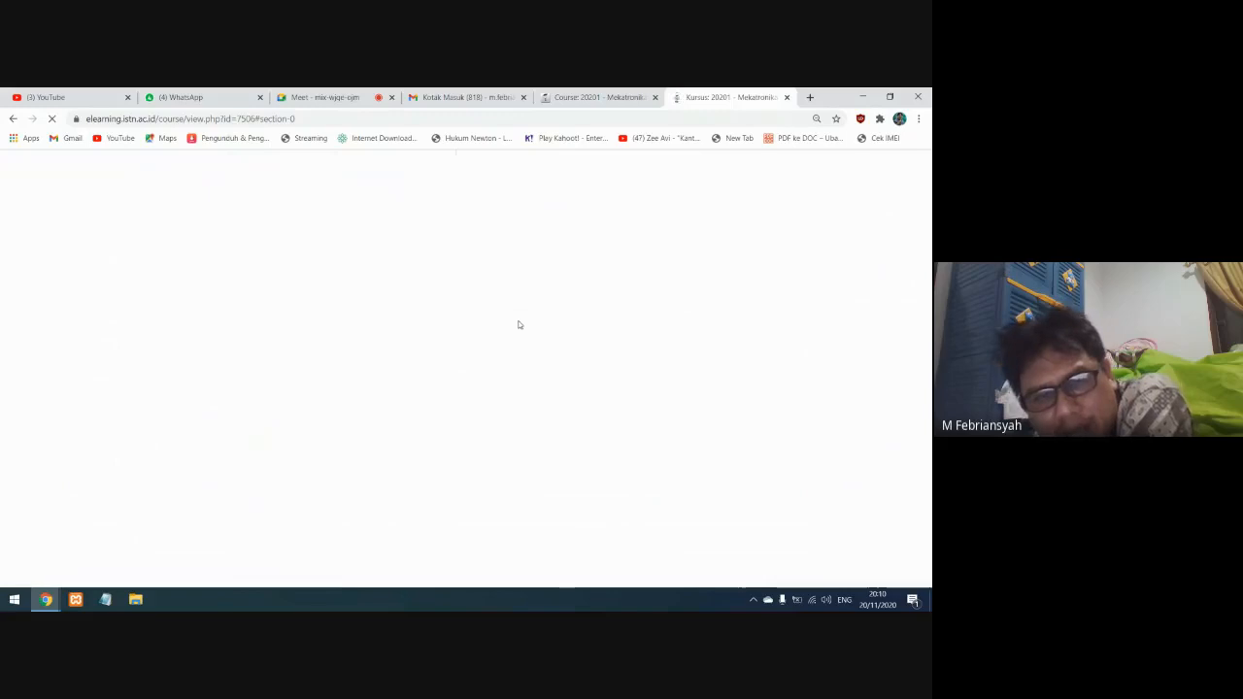
Open the Tanggapan 3 forum used as attendance proof and read a student's reply in its first discussion
scroll(437, 392, "down", 5)
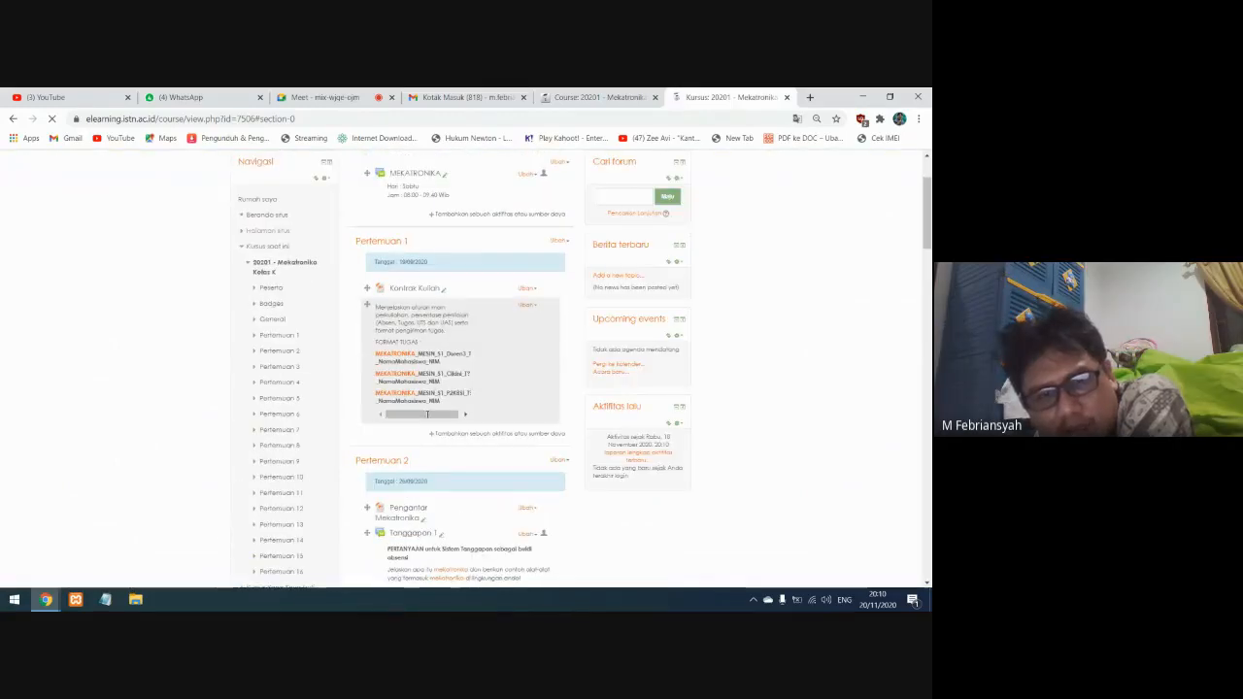
scroll(427, 413, "down", 10)
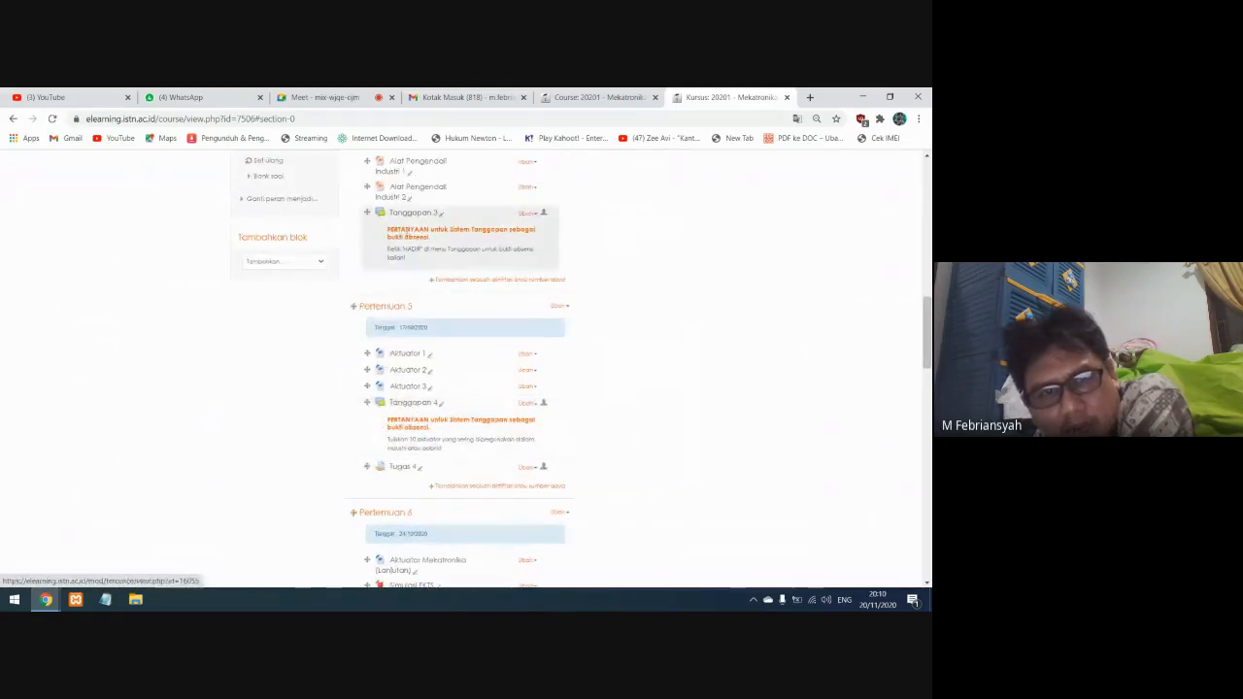
left_click(413, 214)
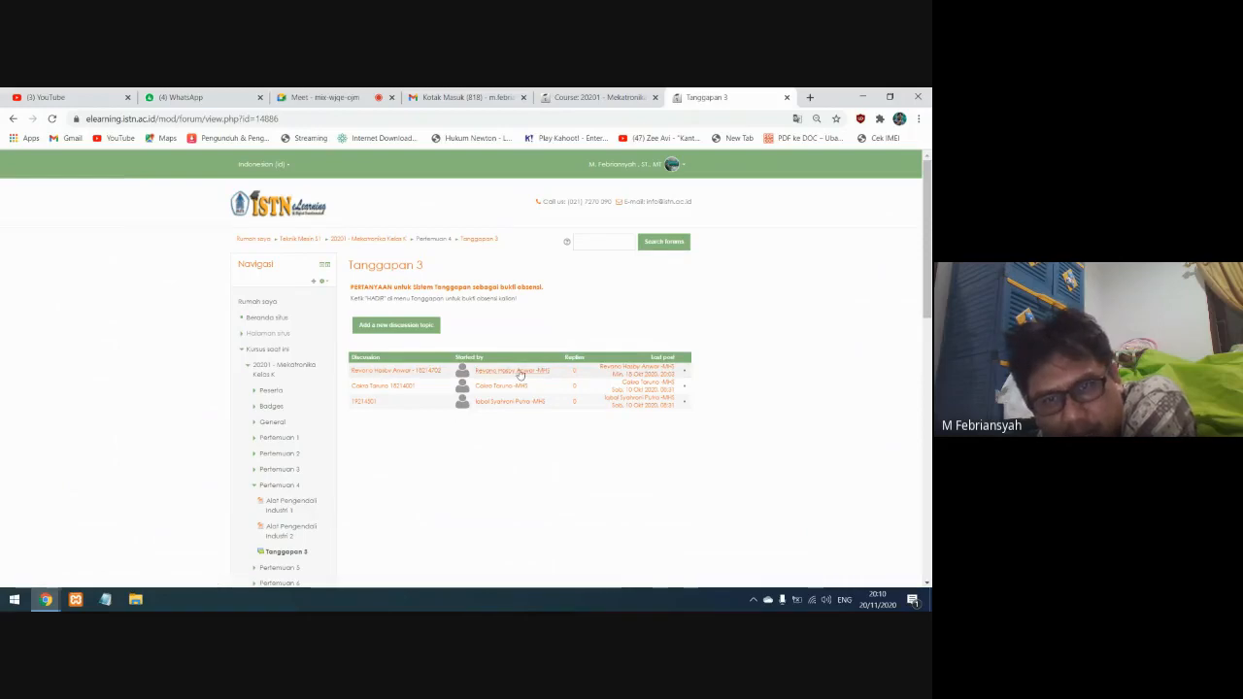
left_click(358, 377)
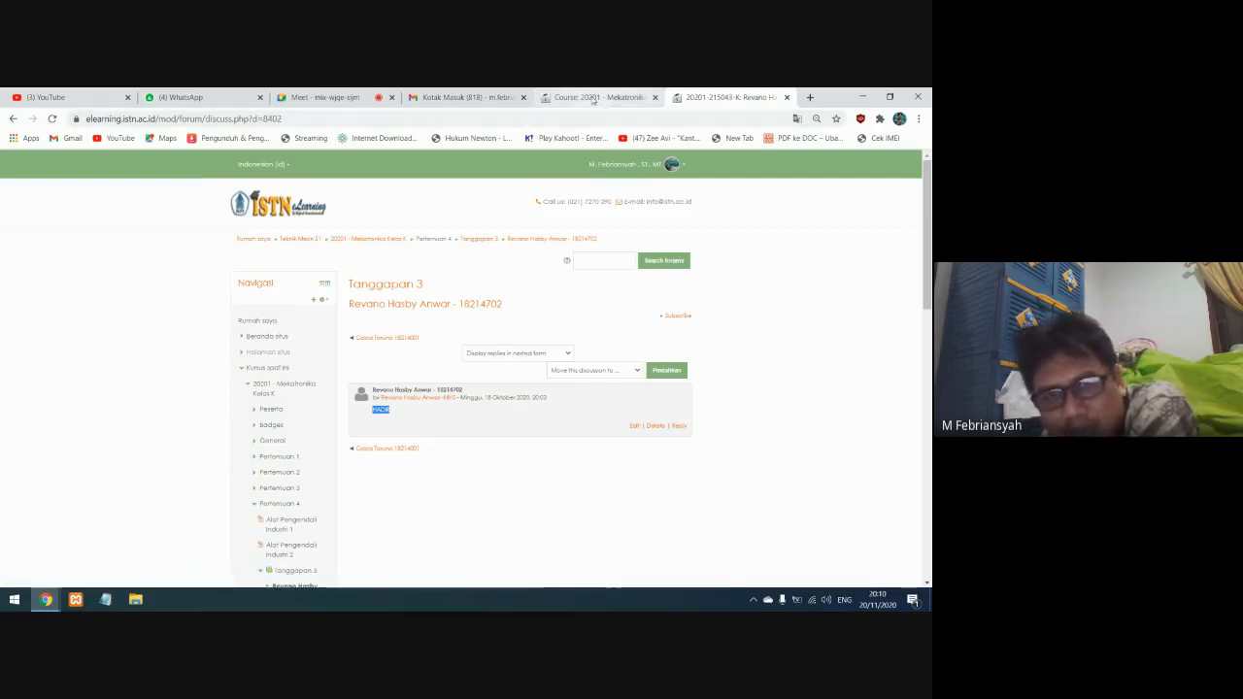
Go back to the development site's course and add an Attendance activity named ABSENSI to the general section
left_click(591, 99)
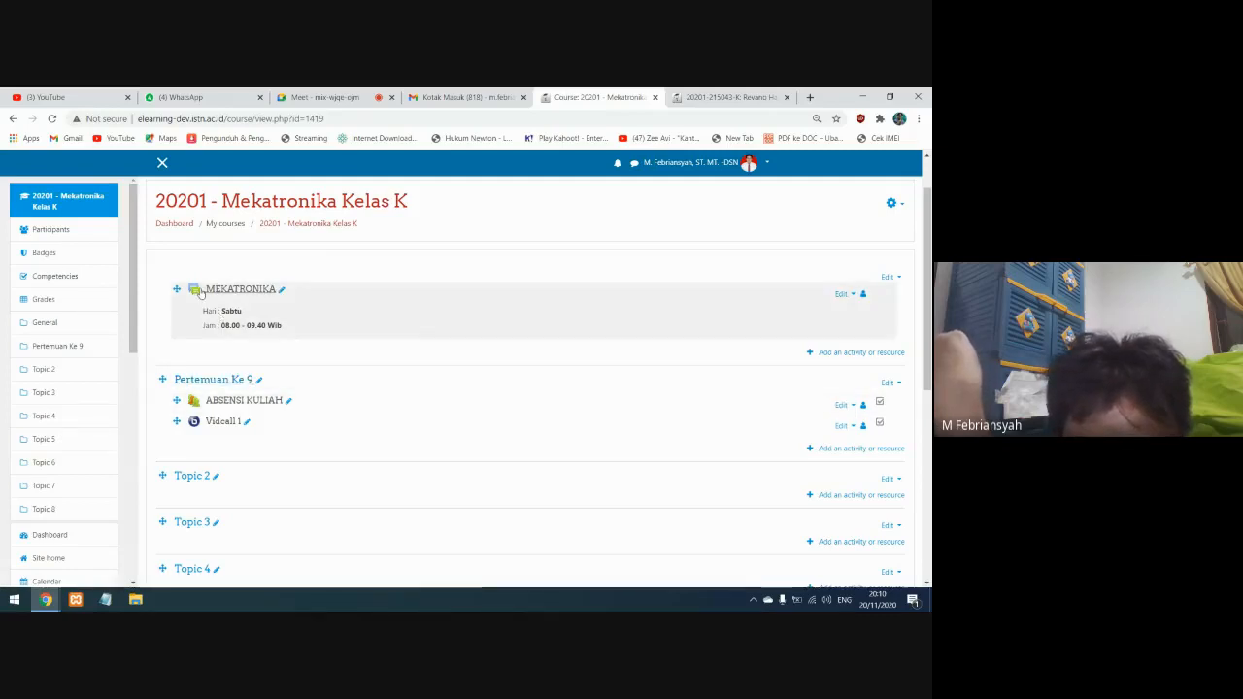
left_click(832, 353)
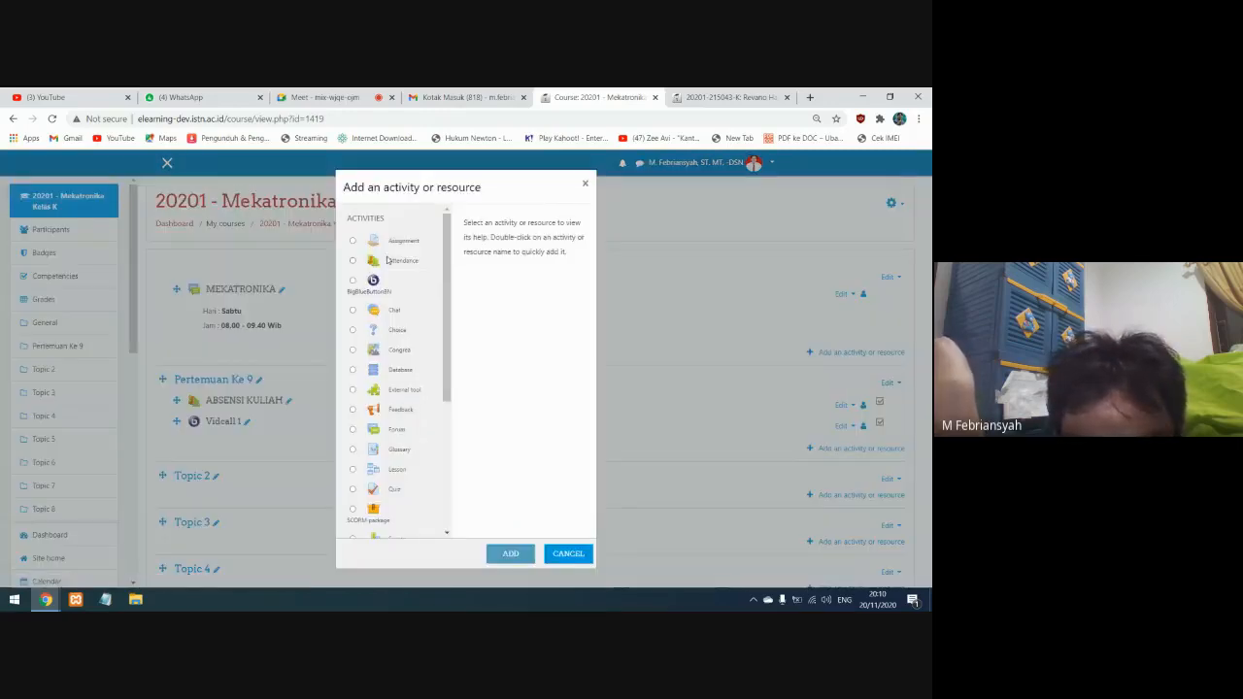
left_click(390, 262)
left_click(510, 552)
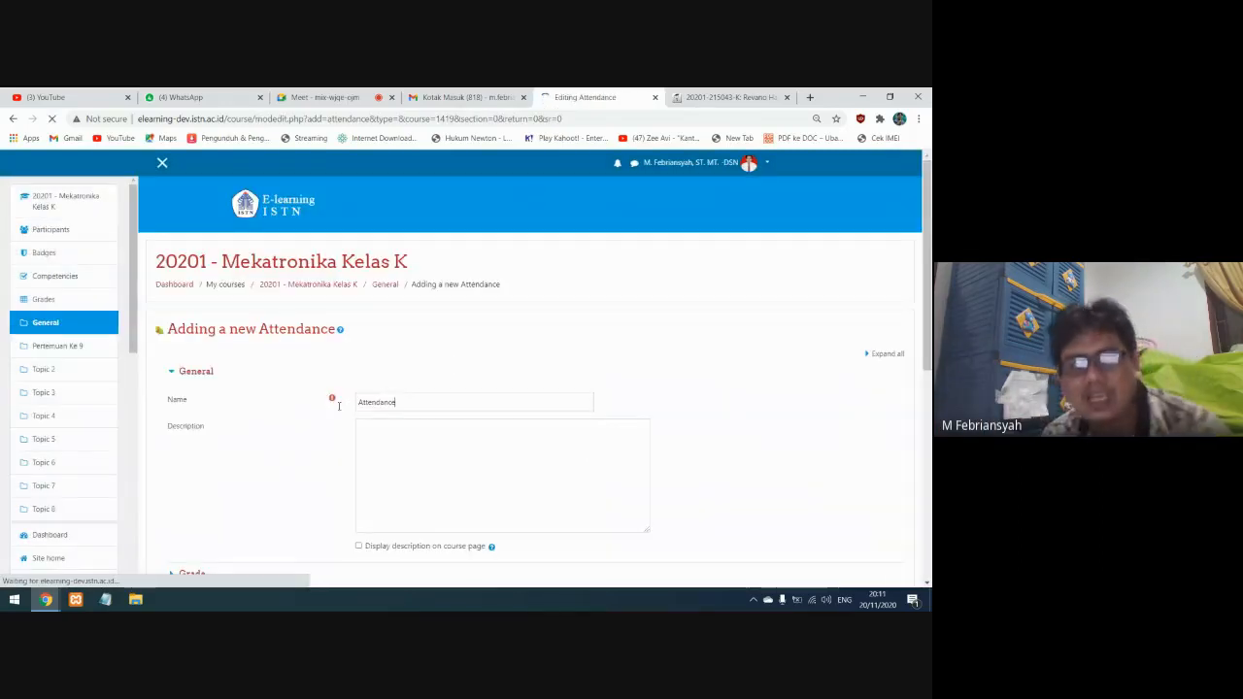
left_click_drag(398, 404, 331, 404)
type("ABSENSI")
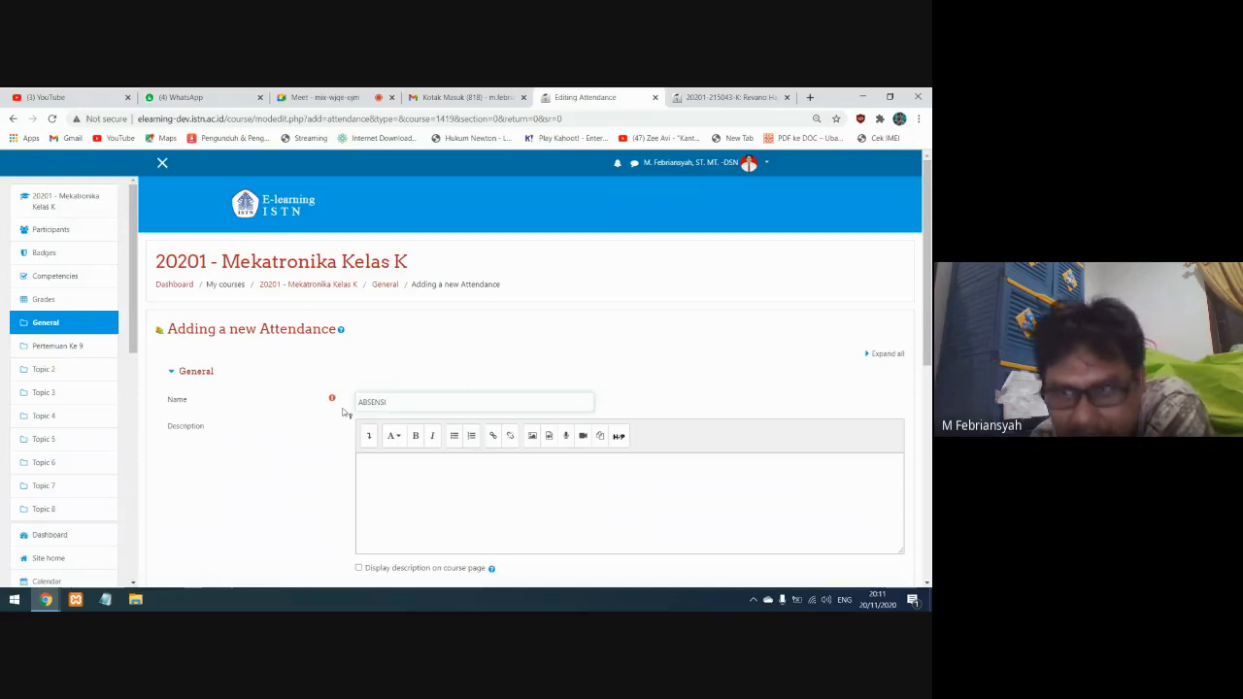
Expand and review all settings of the new ABSENSI attendance, then save and display it
scroll(359, 442, "down", 1)
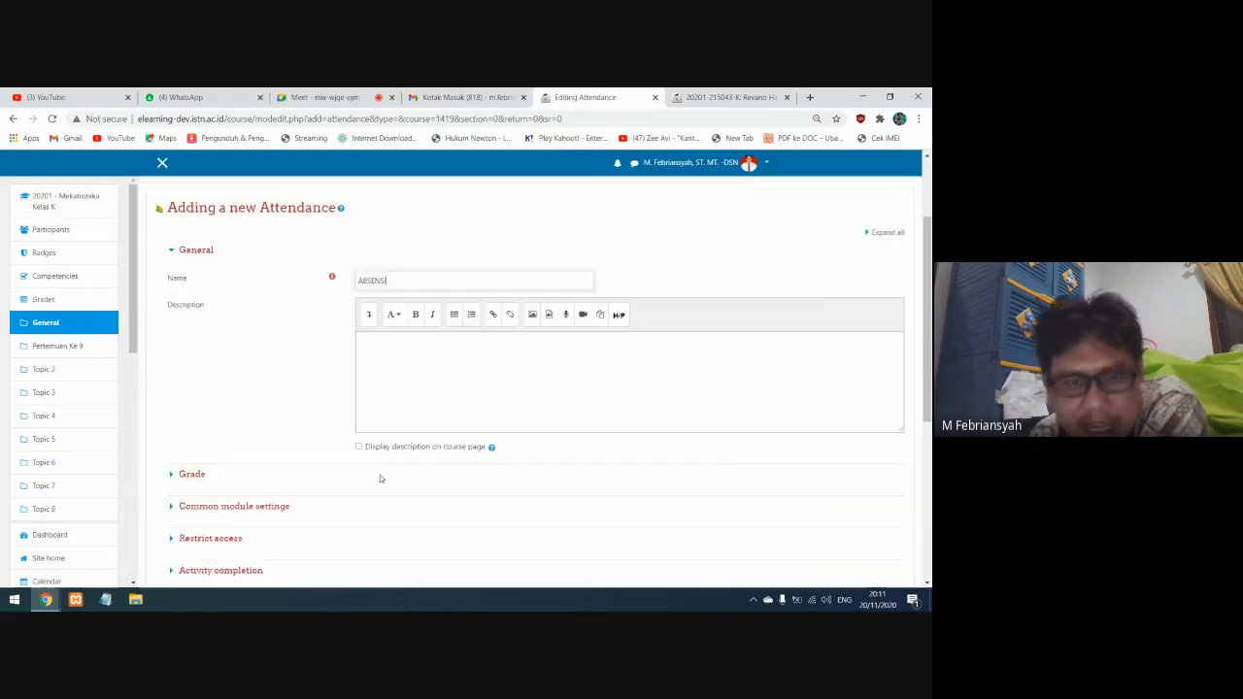
left_click(886, 240)
scroll(290, 459, "down", 1)
scroll(225, 438, "down", 1)
scroll(213, 466, "down", 3)
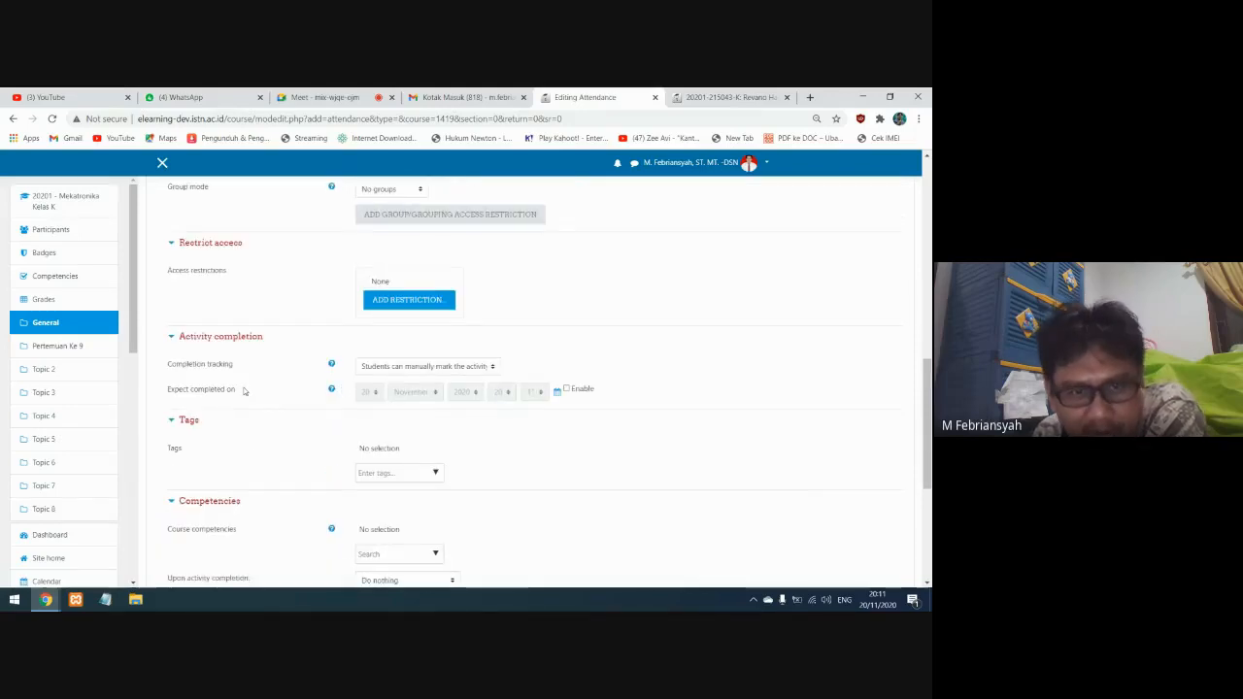
scroll(282, 368, "down", 1)
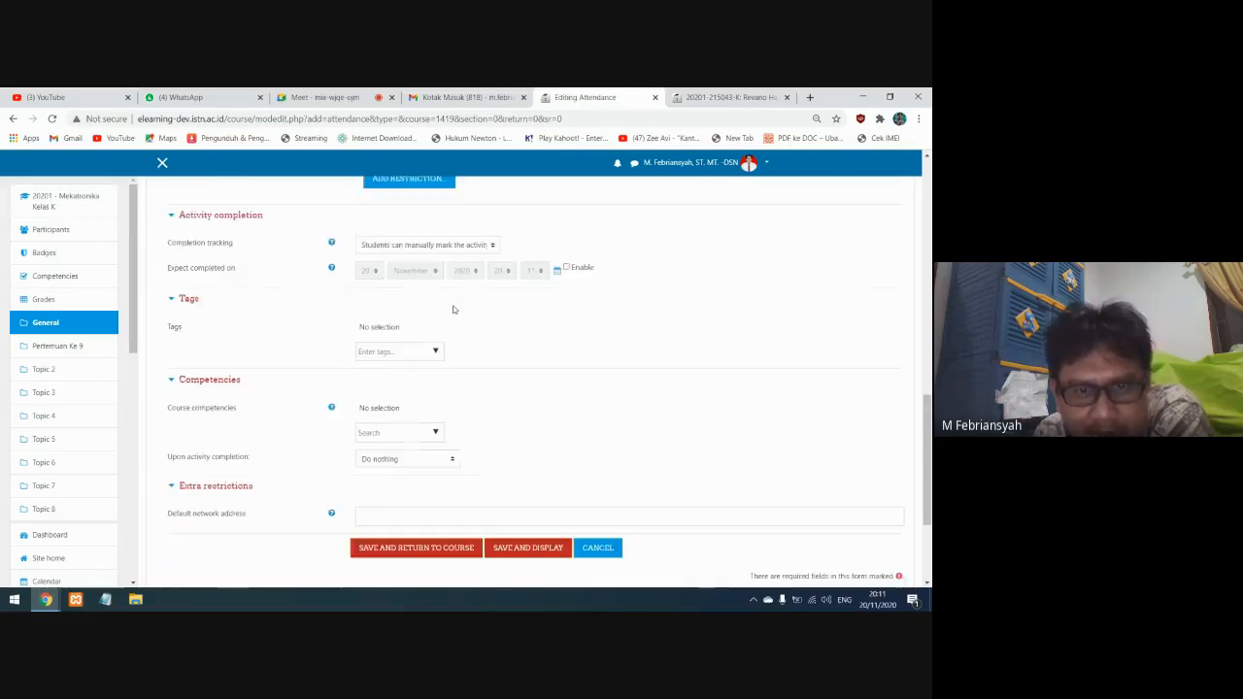
left_click(505, 555)
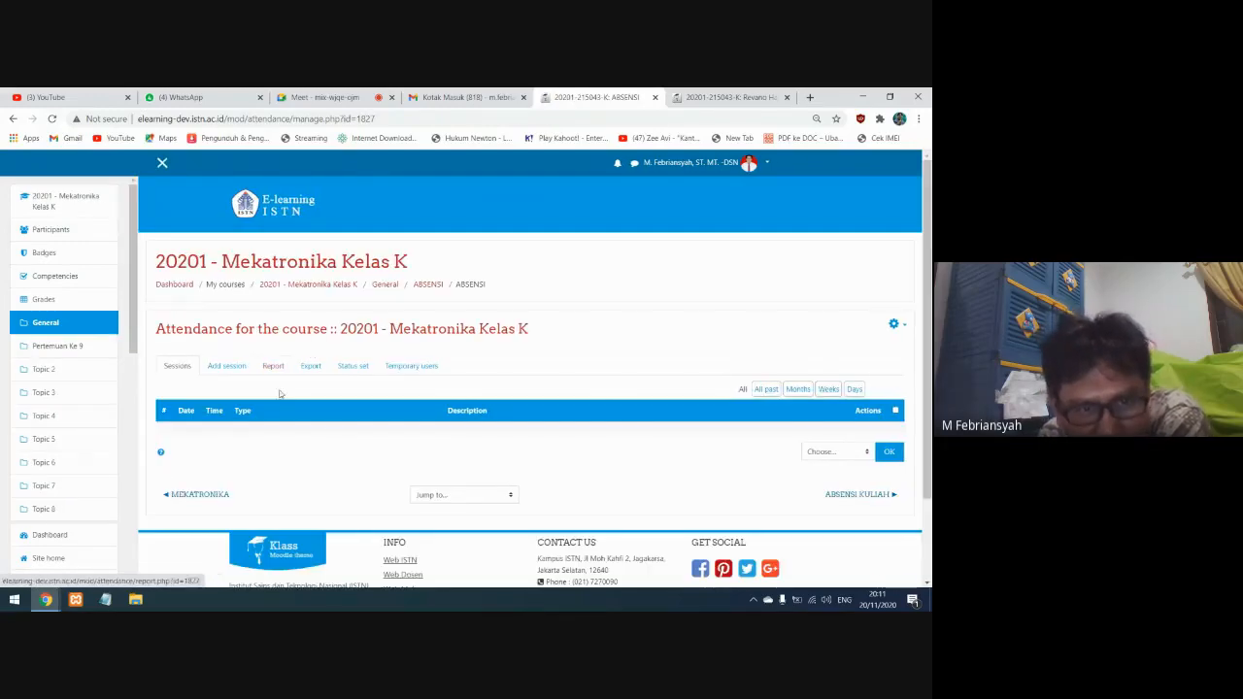
Start a new attendance session for 20 November 2020 and set its time from 19:00 to 21:00
left_click(225, 369)
scroll(284, 397, "down", 3)
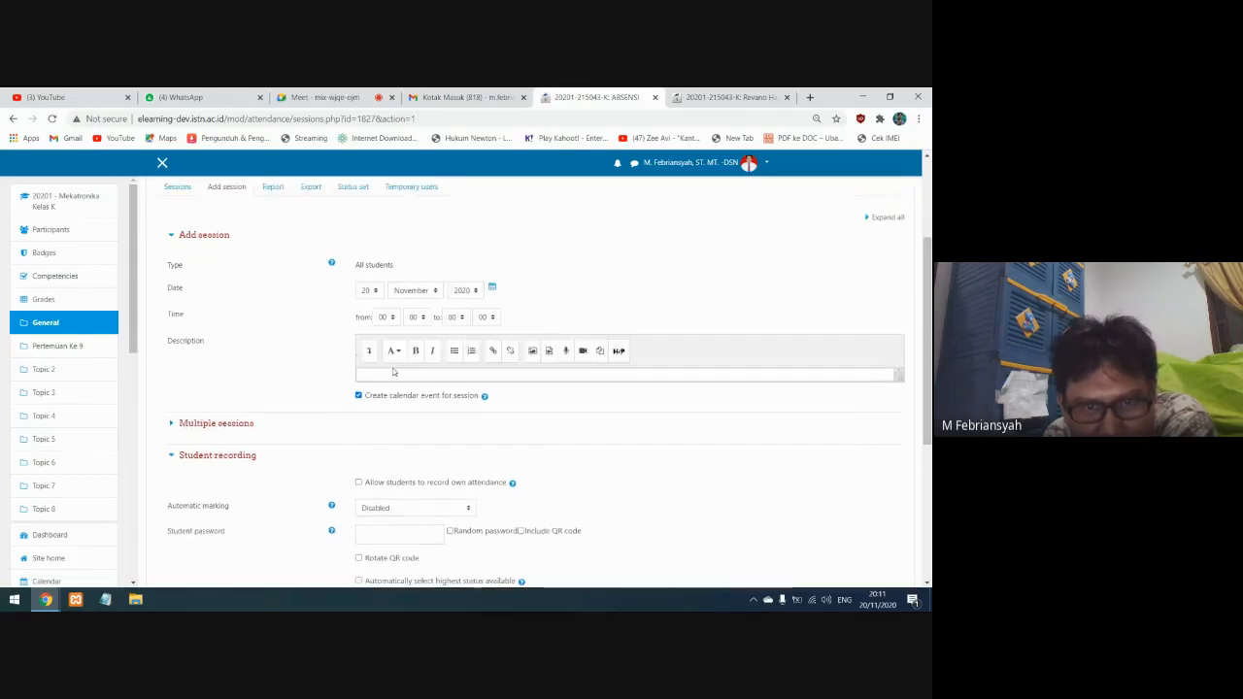
left_click(393, 318)
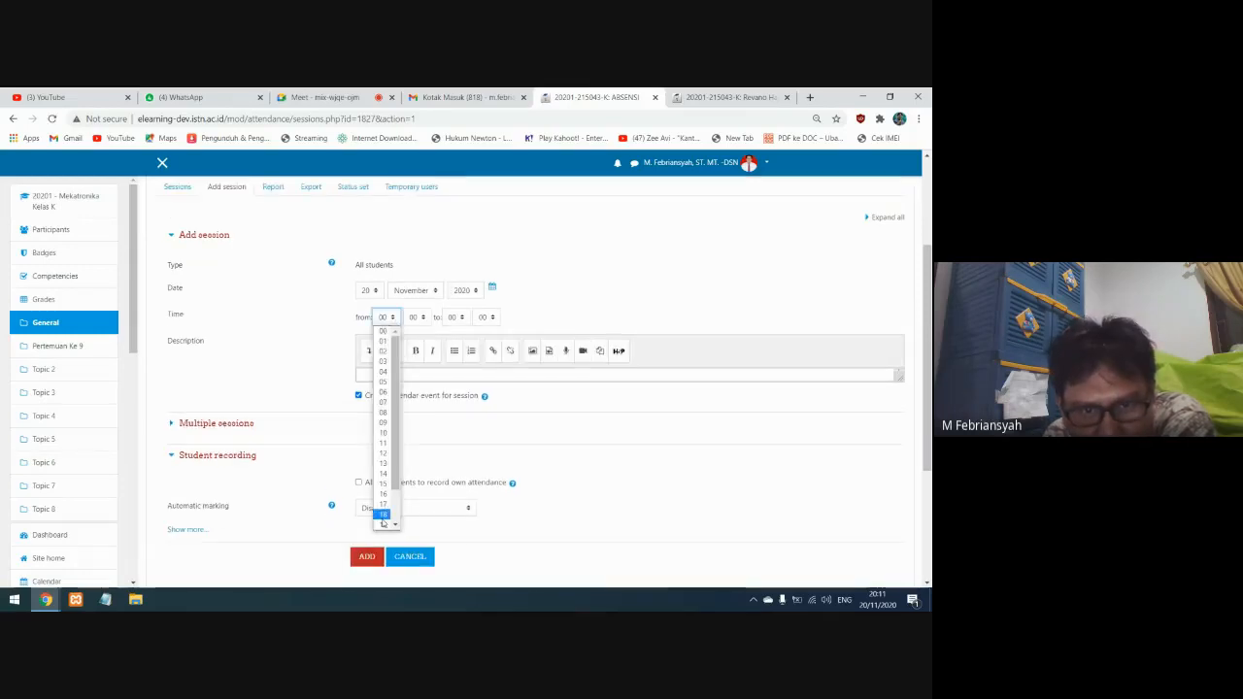
left_click(383, 511)
left_click(455, 317)
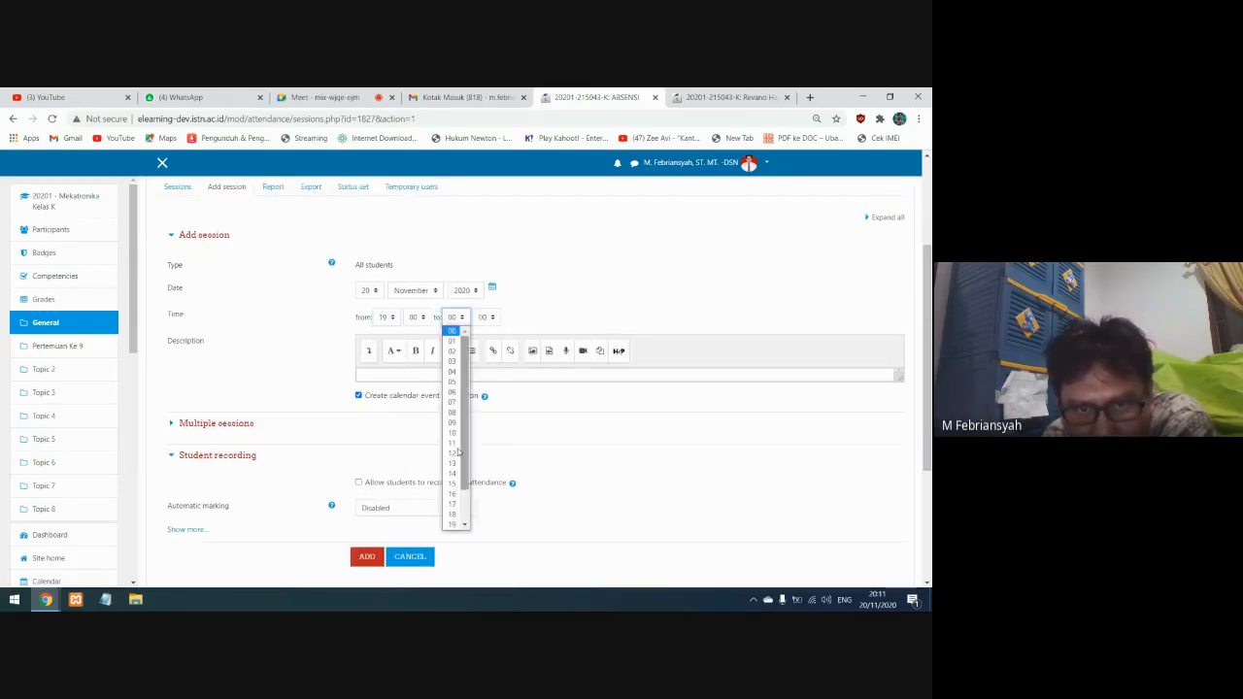
scroll(458, 481, "down", 2)
left_click(459, 505)
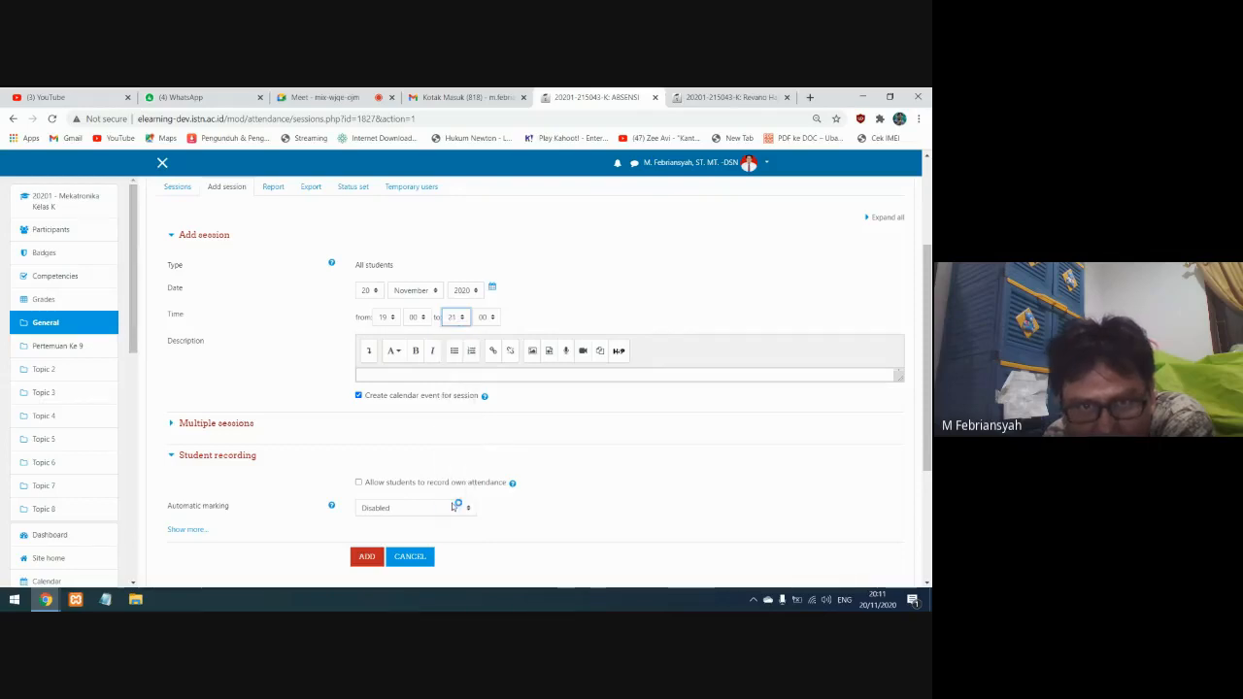
Expand all the session form's sections and set the session to repeat every week on Friday
scroll(309, 424, "down", 1)
scroll(805, 256, "up", 4)
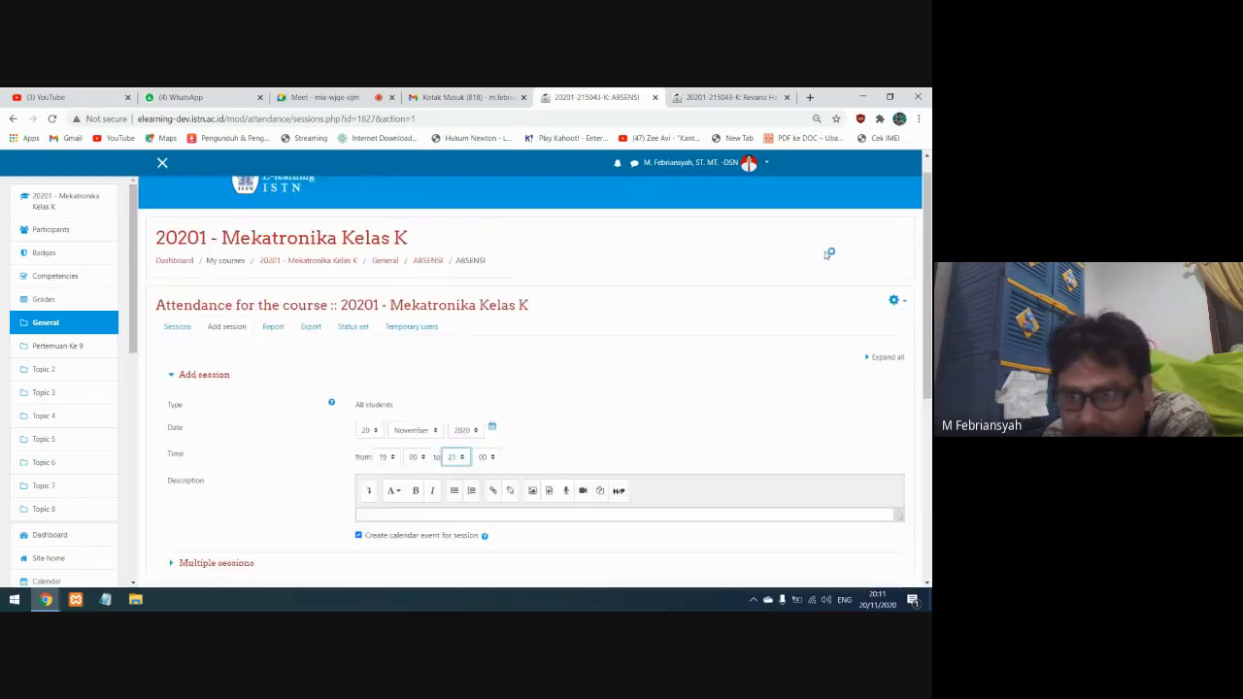
scroll(367, 441, "down", 2)
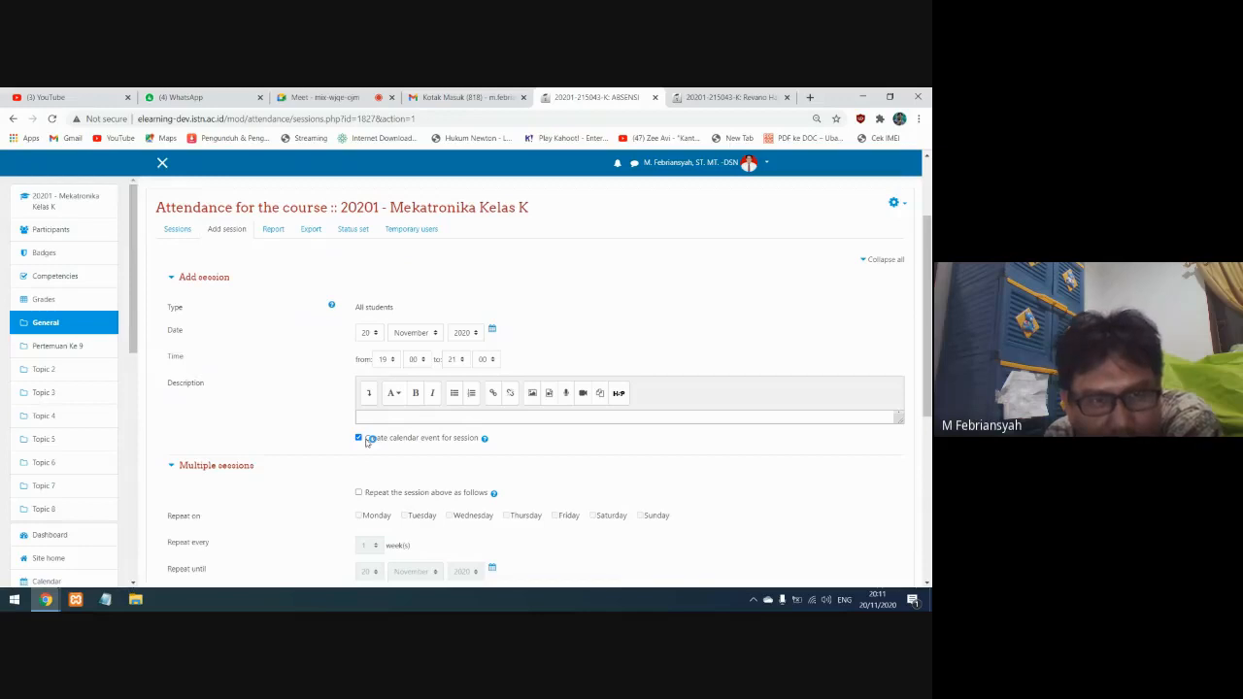
scroll(364, 456, "down", 1)
scroll(360, 479, "down", 1)
left_click(358, 371)
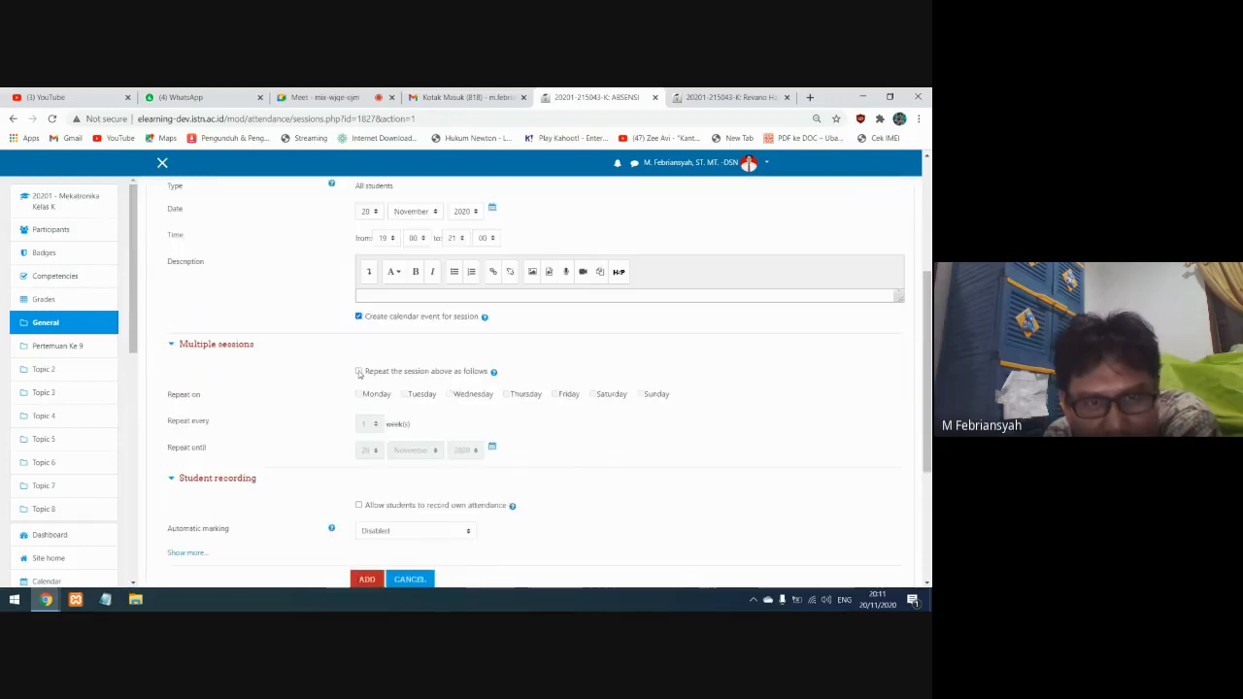
left_click(560, 395)
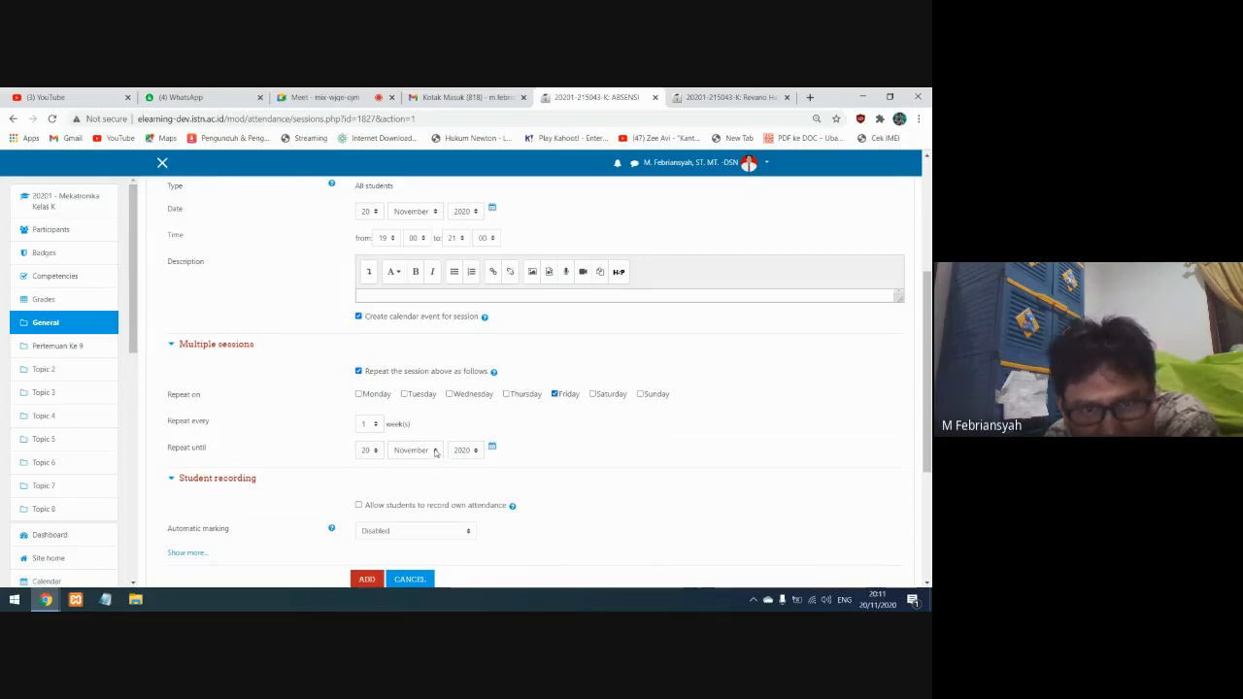
Set the repeat end date of the attendance session to 20 January 2021
left_click(370, 451)
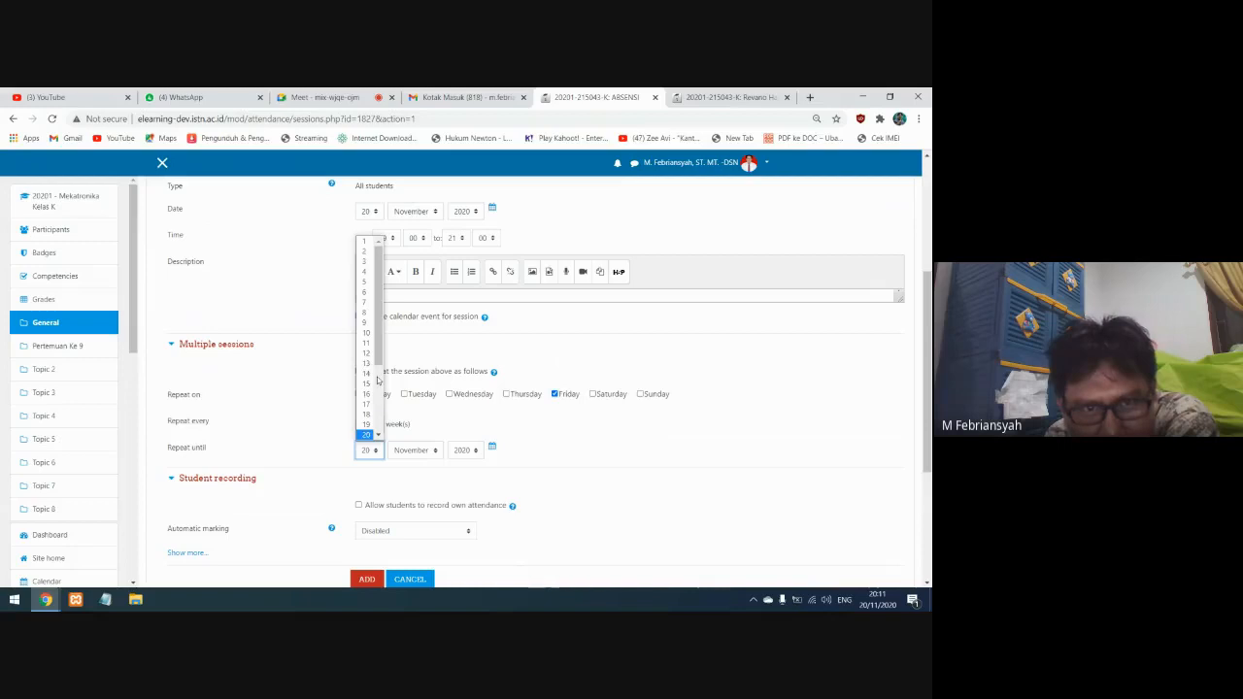
left_click(411, 450)
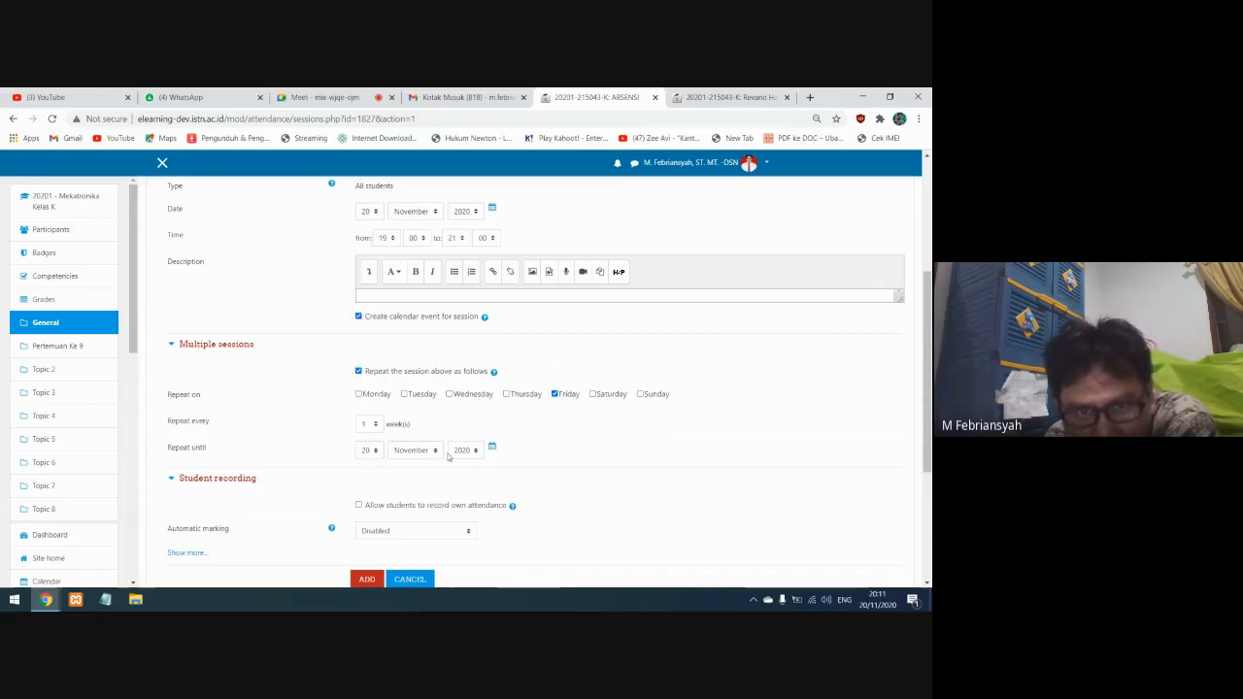
left_click(412, 450)
left_click(419, 466)
left_click(475, 451)
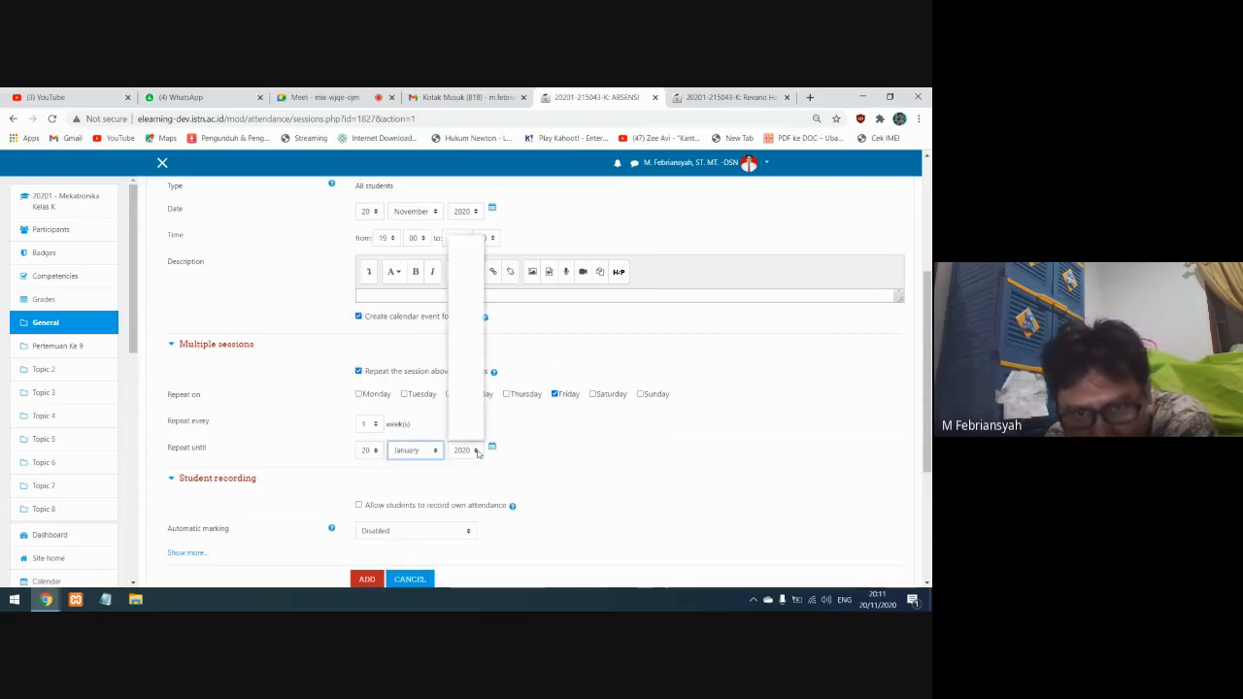
left_click_drag(478, 388, 478, 402)
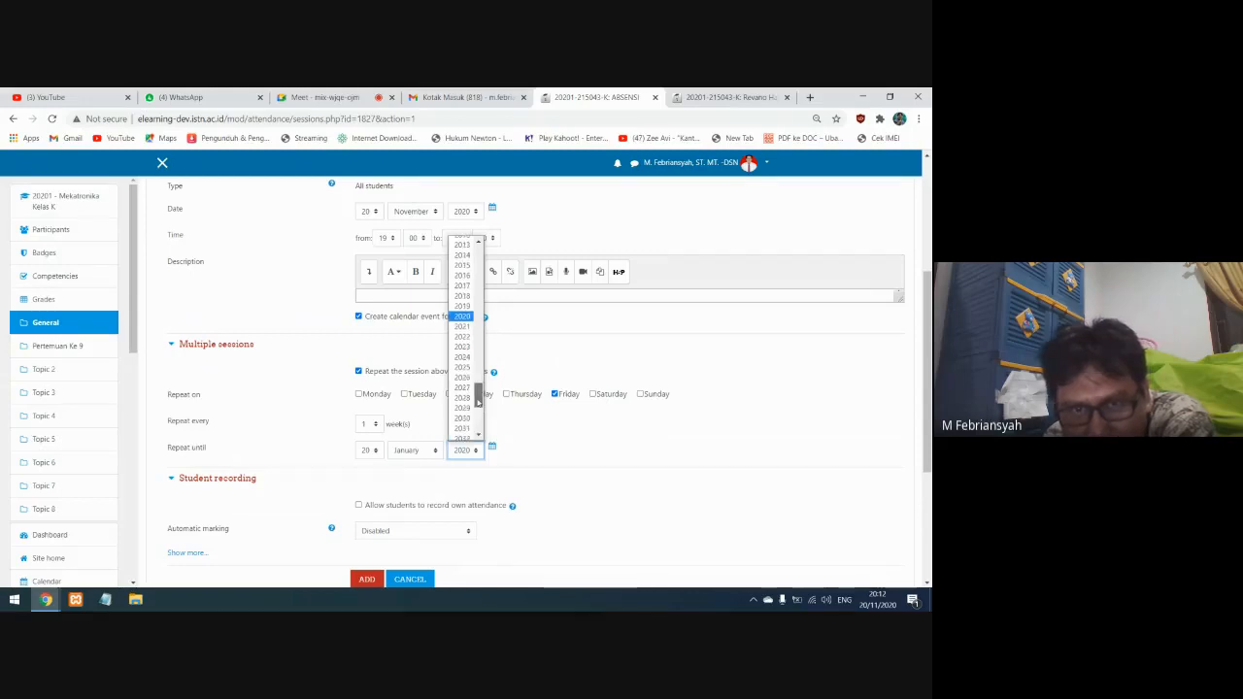
left_click(462, 327)
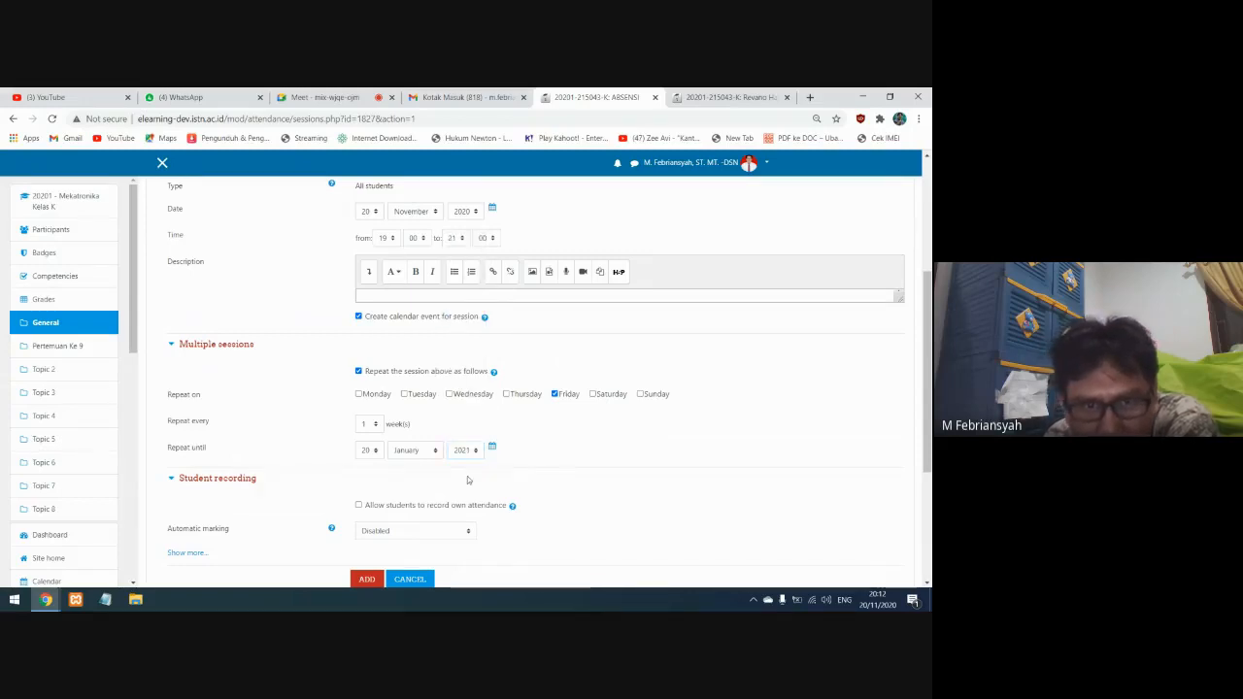
Allow students to record their own attendance and add the repeating sessions
scroll(467, 479, "down", 1)
left_click(359, 445)
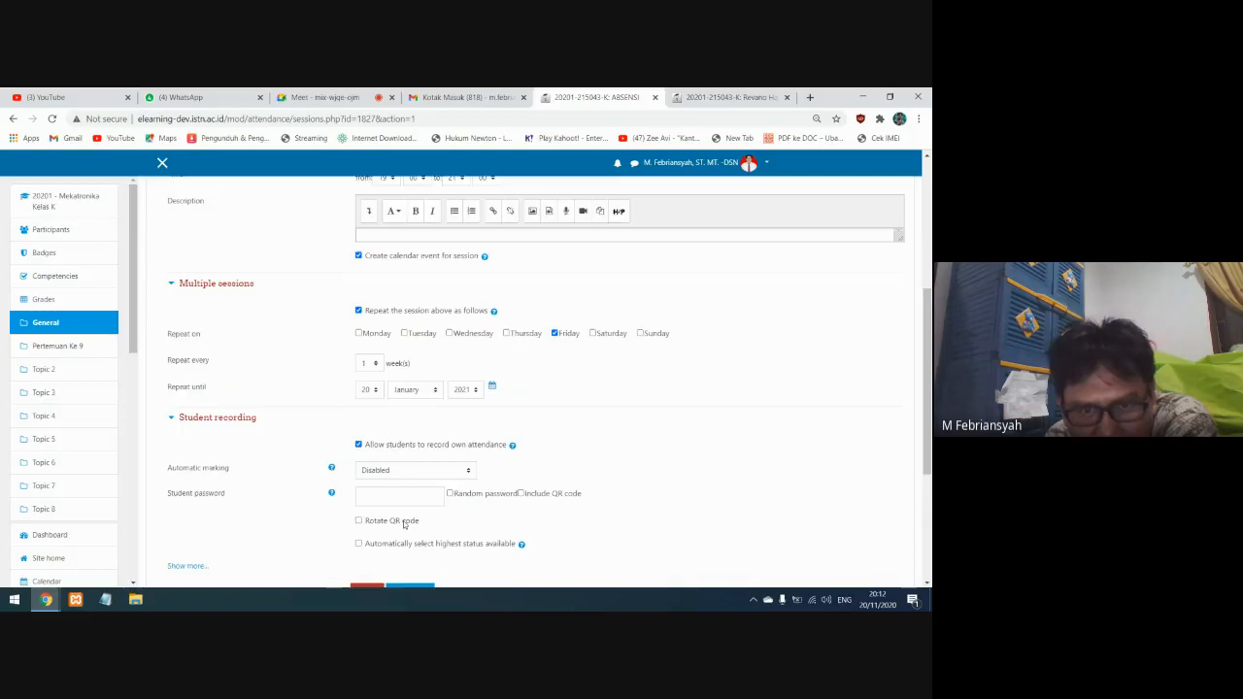
scroll(369, 530, "down", 2)
left_click(367, 471)
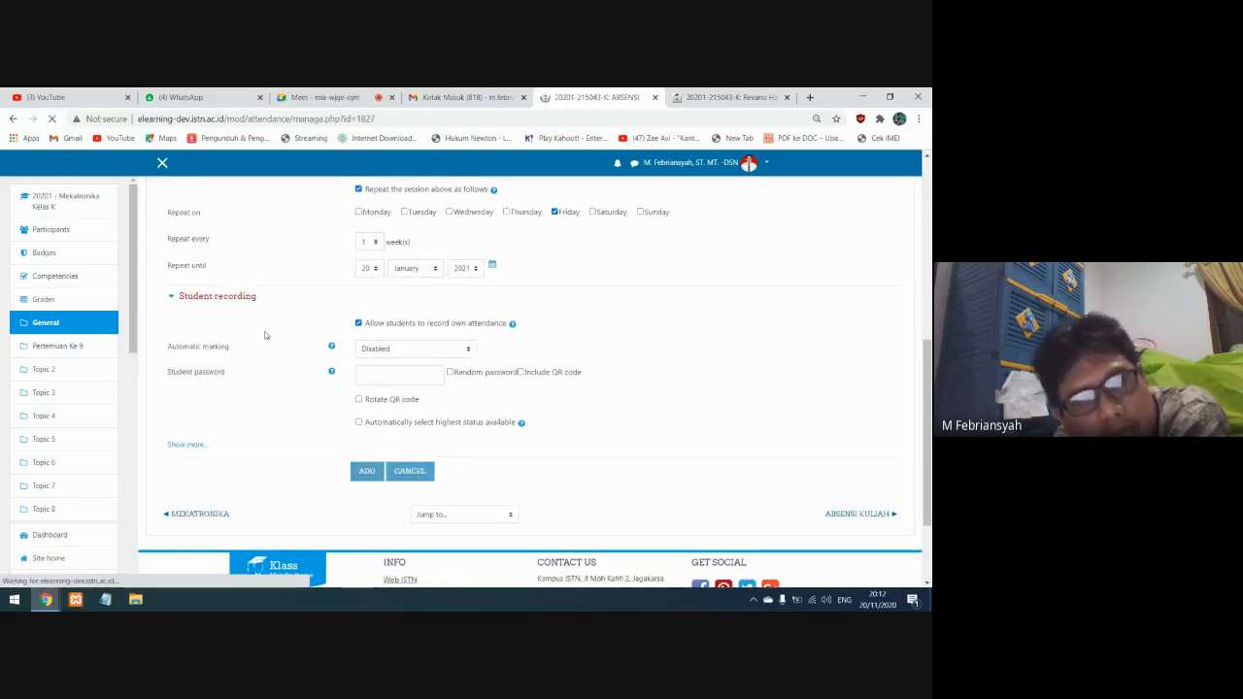
Review the generated ABSENSI session list, checking the date and time of each weekly session
scroll(170, 289, "down", 3)
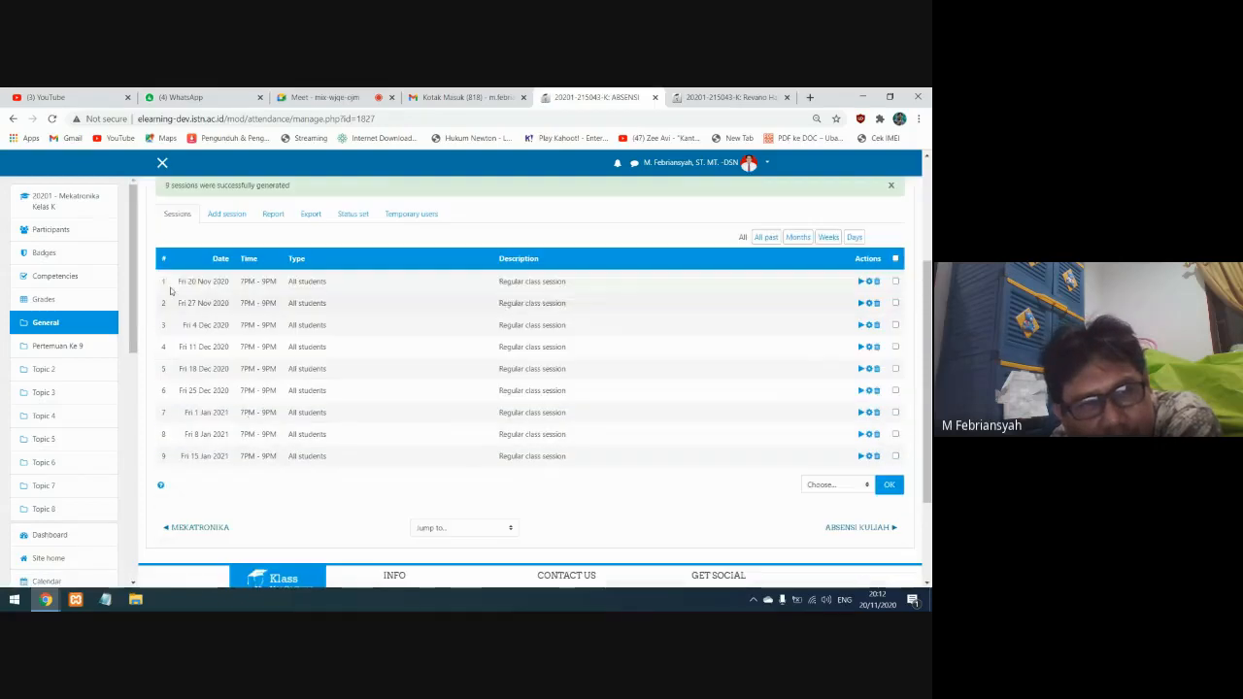
left_click_drag(174, 283, 262, 305)
left_click_drag(181, 327, 297, 327)
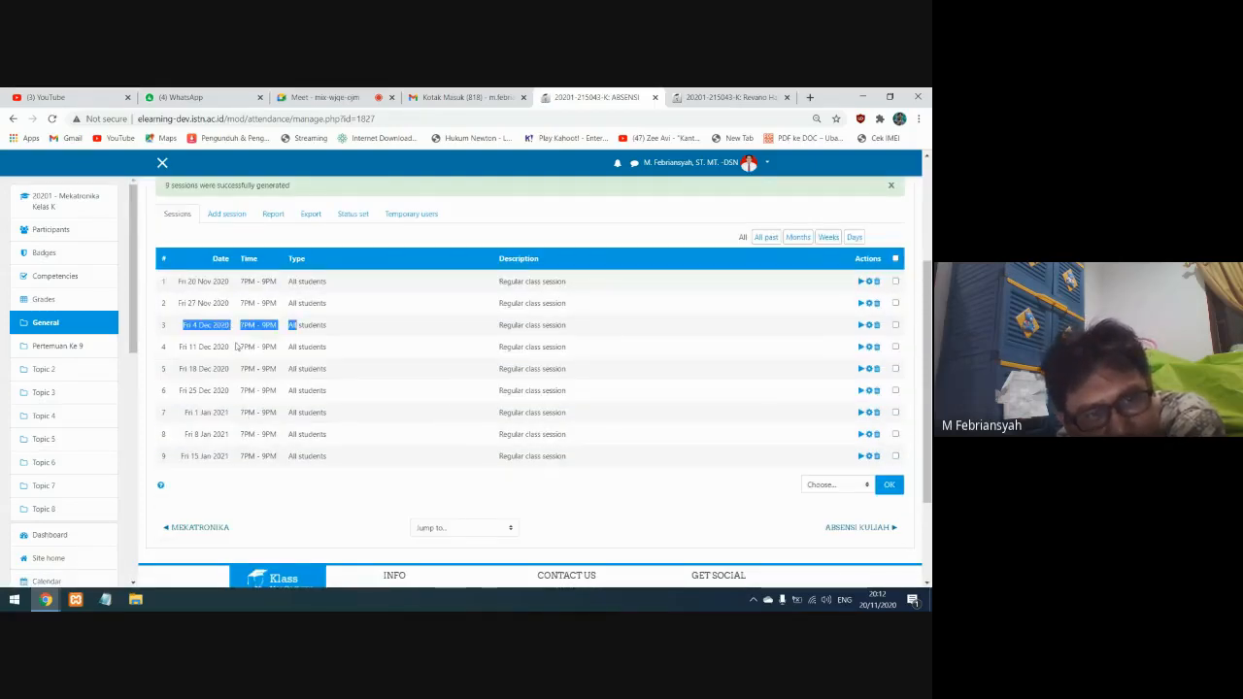
left_click_drag(176, 347, 287, 353)
left_click_drag(178, 370, 315, 371)
left_click(360, 418)
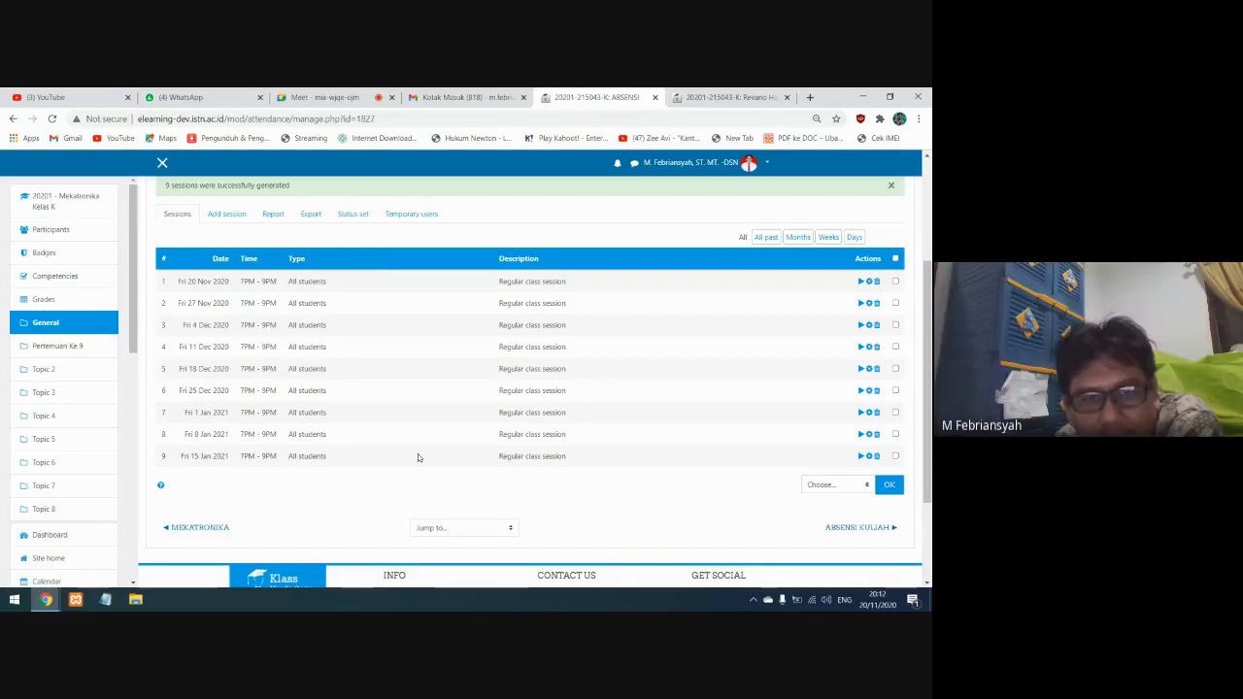
scroll(417, 453, "up", 3)
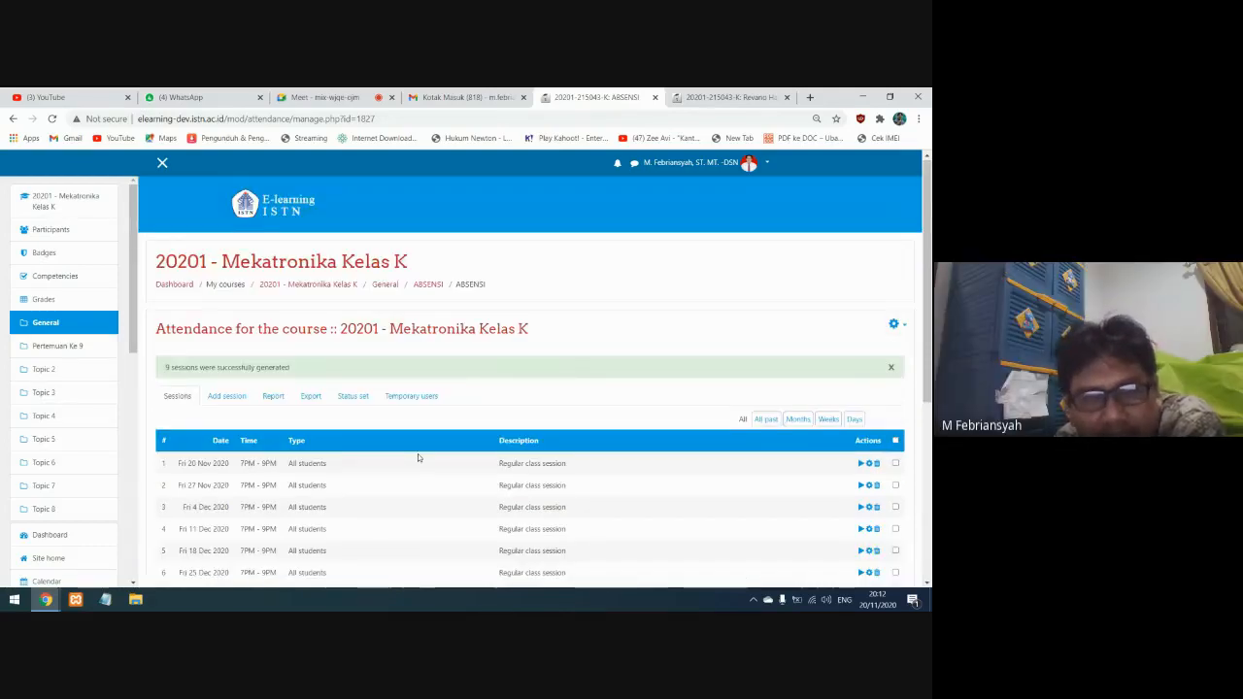
scroll(418, 453, "down", 3)
scroll(389, 453, "up", 2)
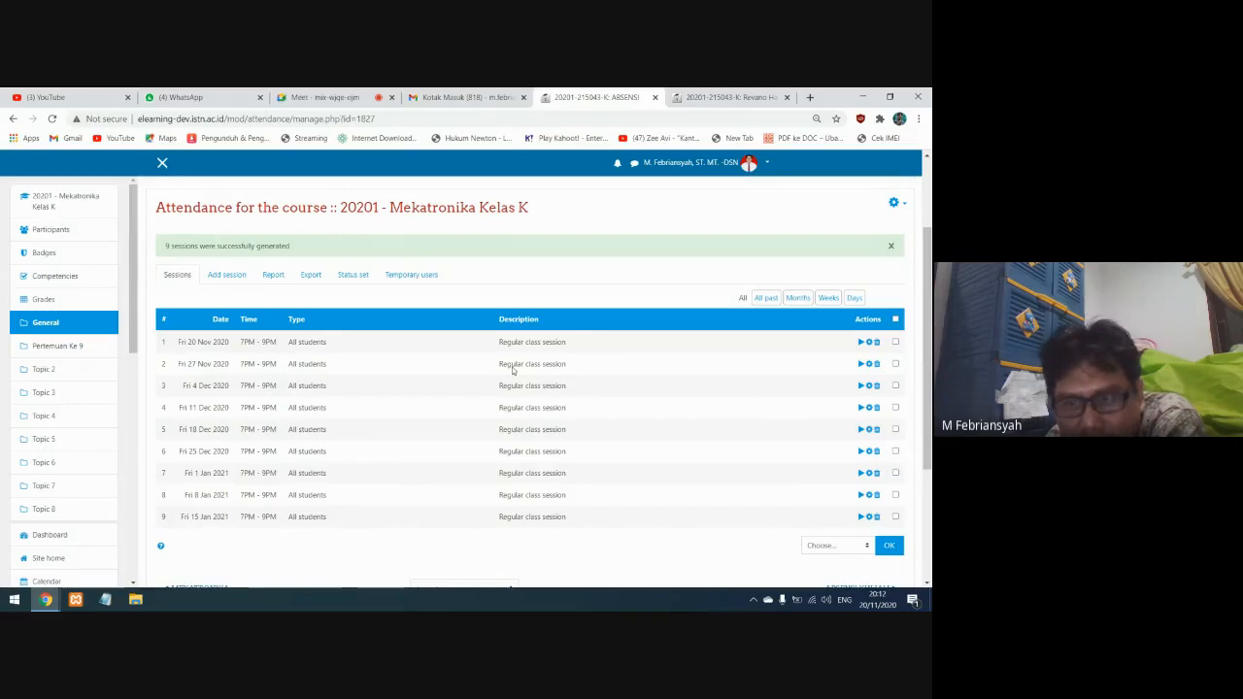
left_click(890, 546)
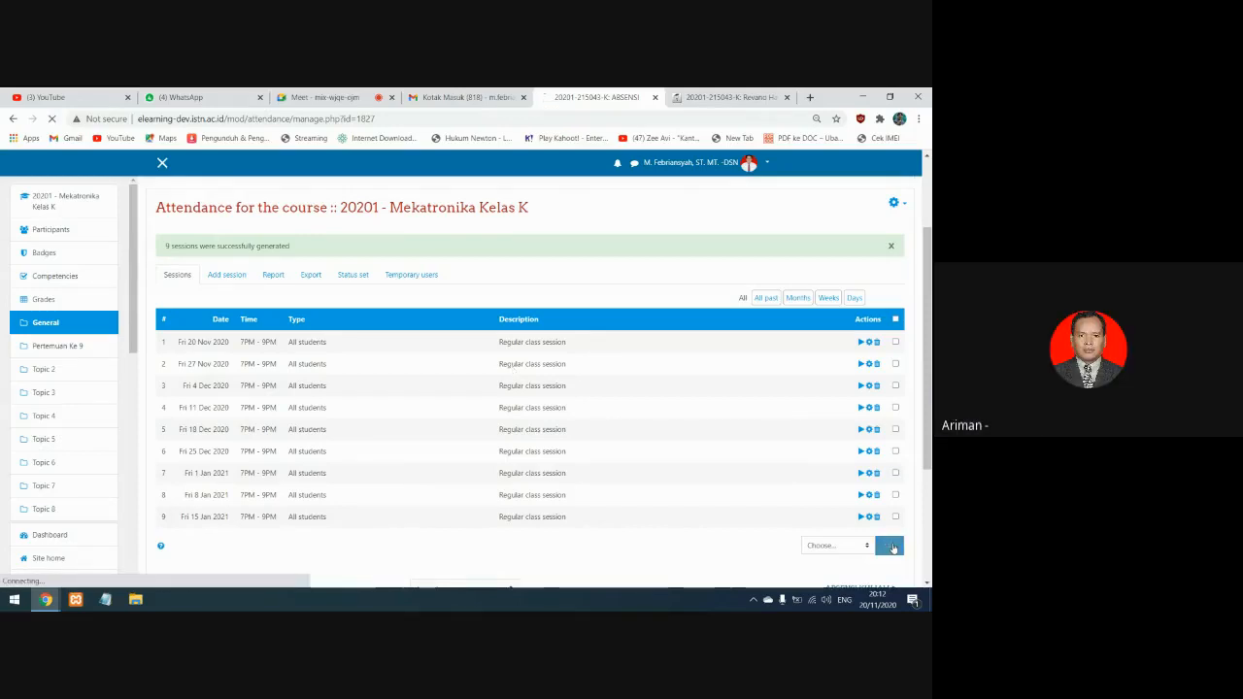
View the sessions of the ABSENSI KULIAH attendance in Pertemuan Ke 9 and return to the course page
left_click(53, 204)
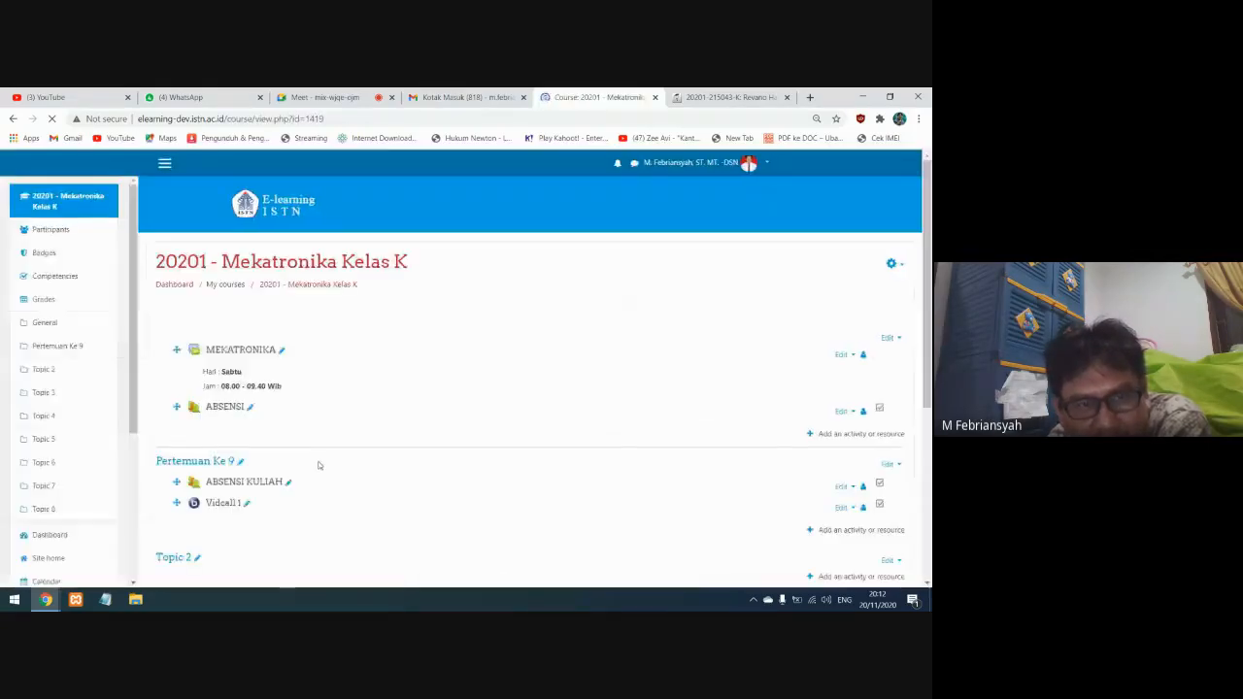
scroll(318, 465, "down", 3)
left_click(249, 302)
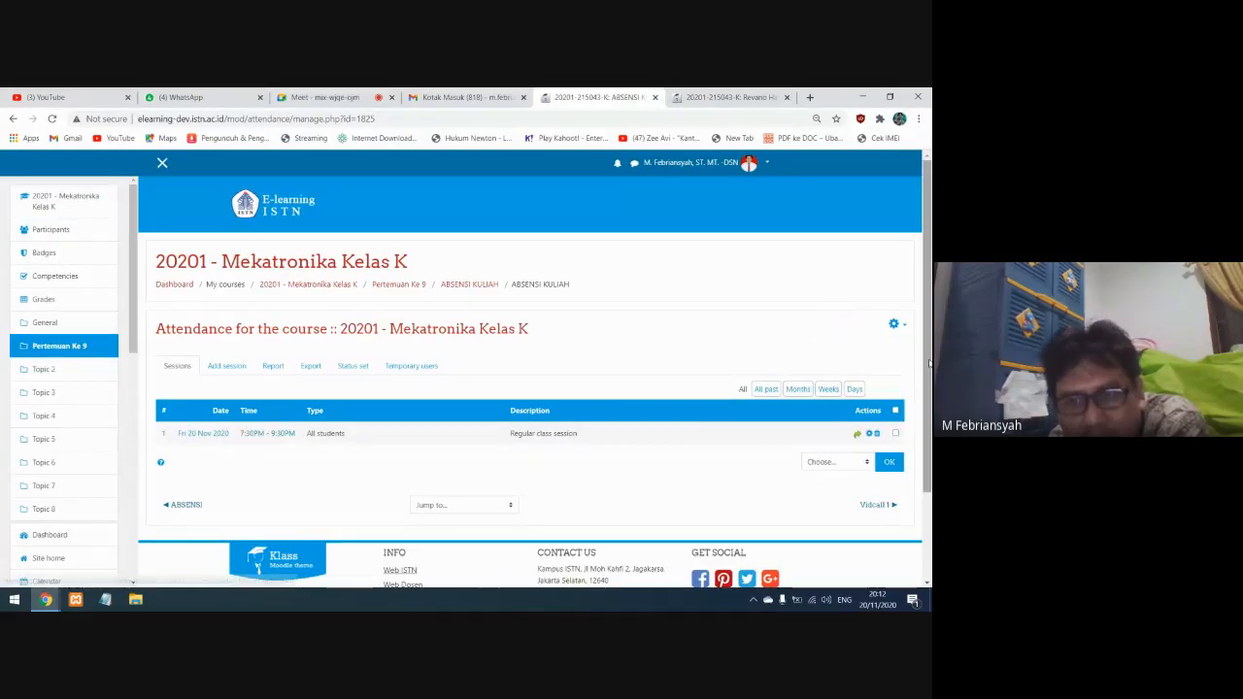
left_click(66, 198)
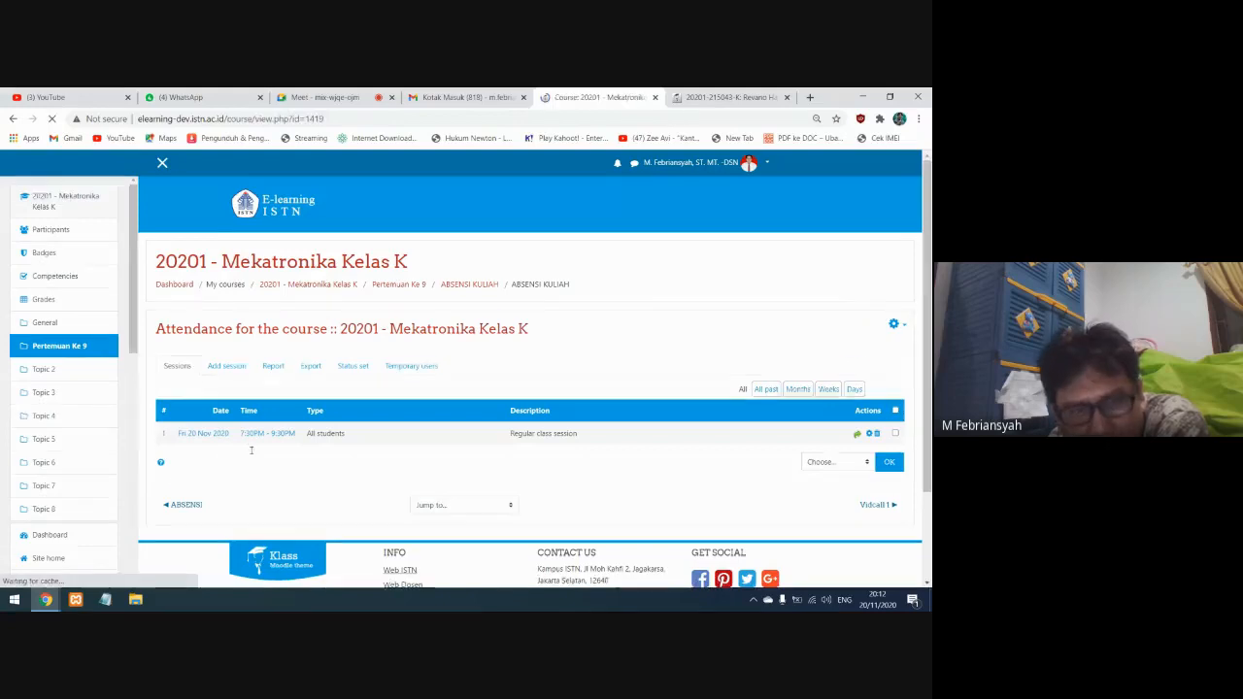
scroll(250, 456, "down", 4)
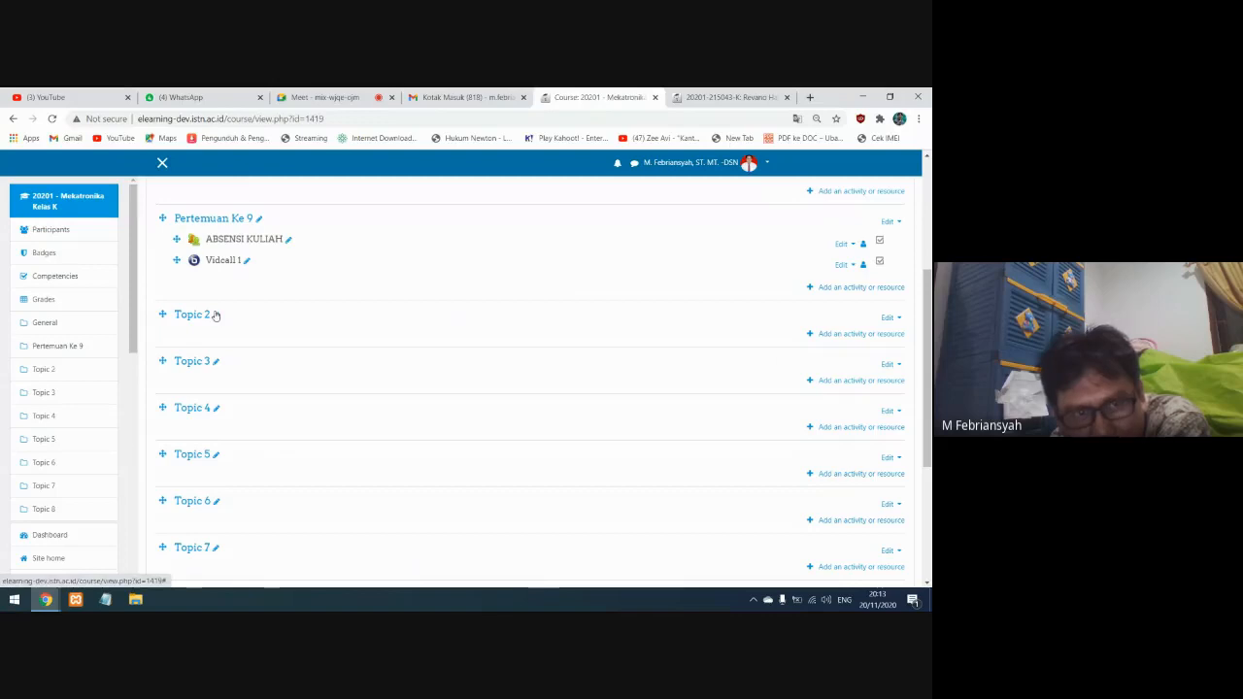
left_click(827, 334)
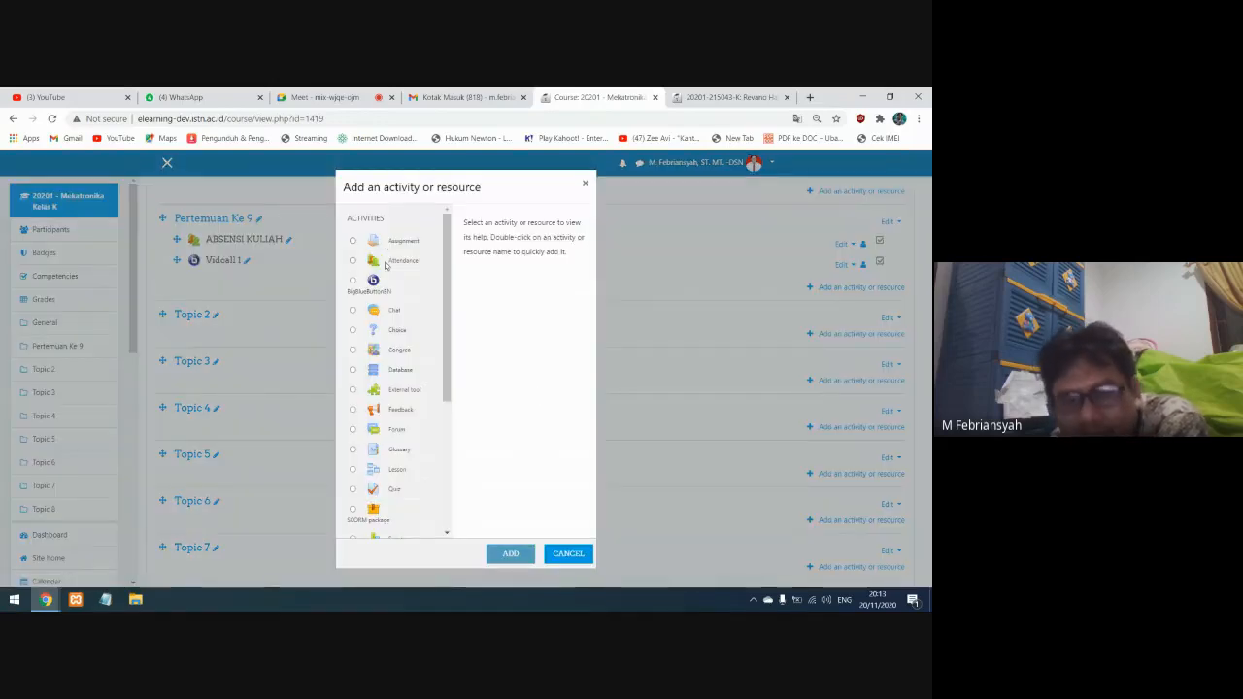
left_click(565, 553)
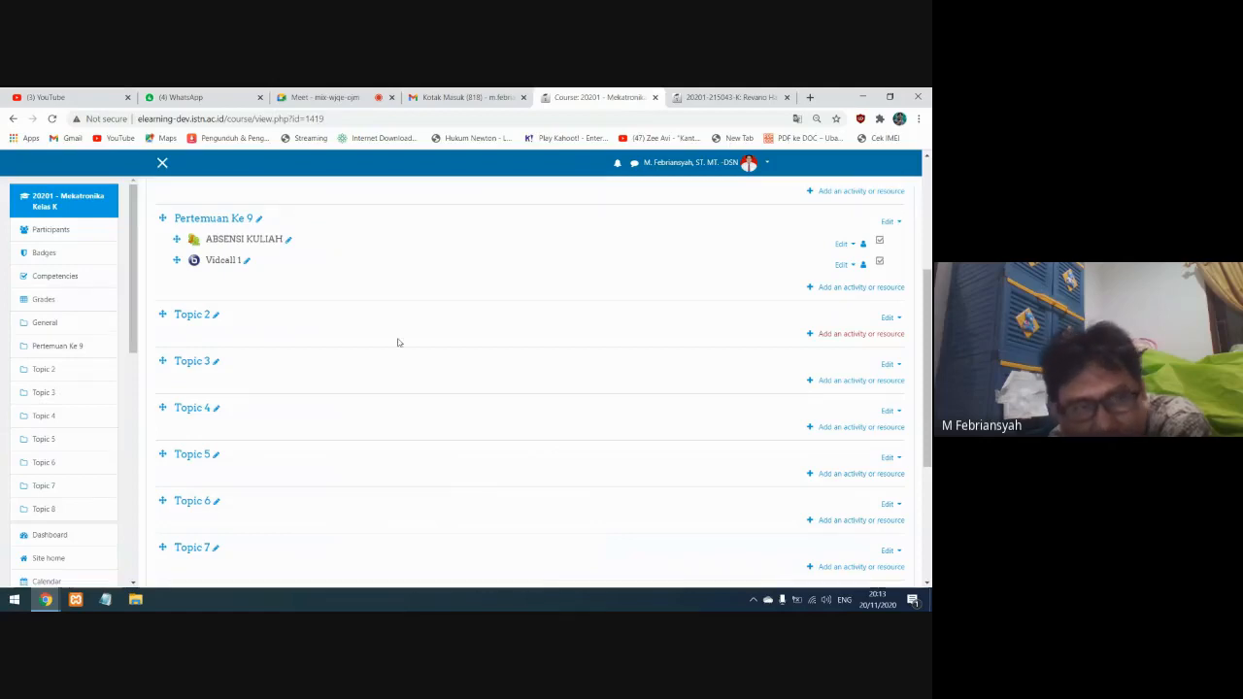
Start adding a new Attendance activity to Topic 2
scroll(325, 375, "up", 2)
scroll(369, 378, "down", 1)
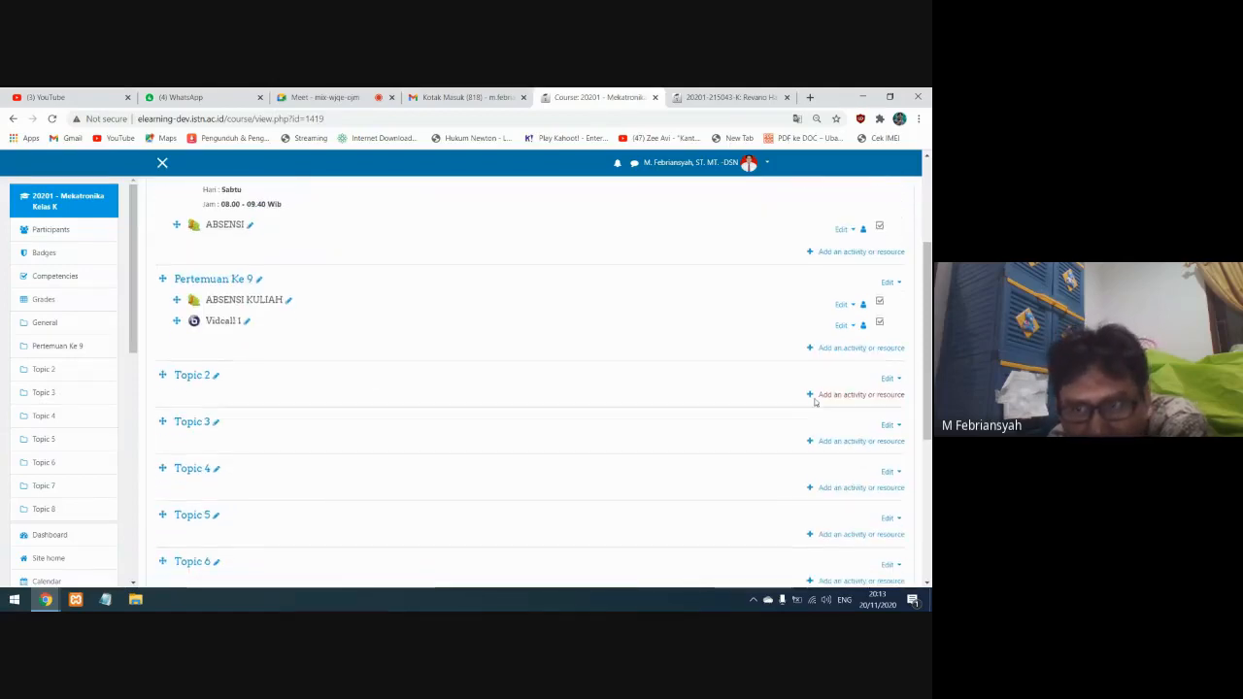
left_click(858, 395)
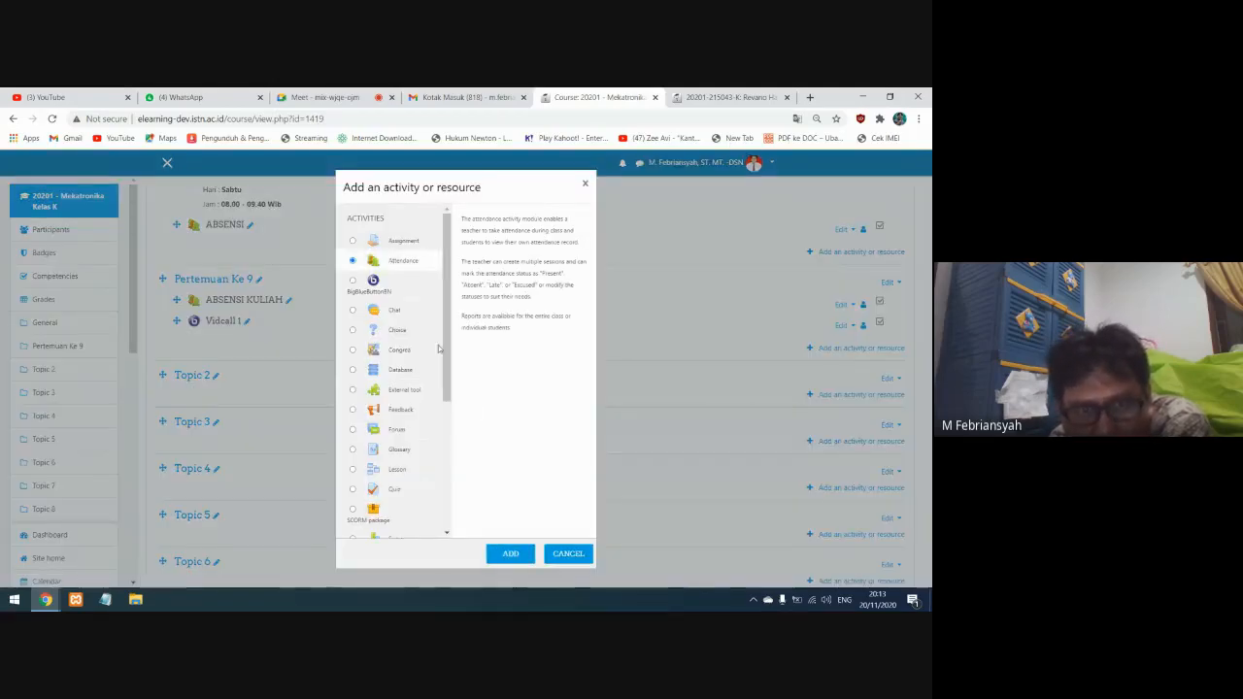
left_click(510, 553)
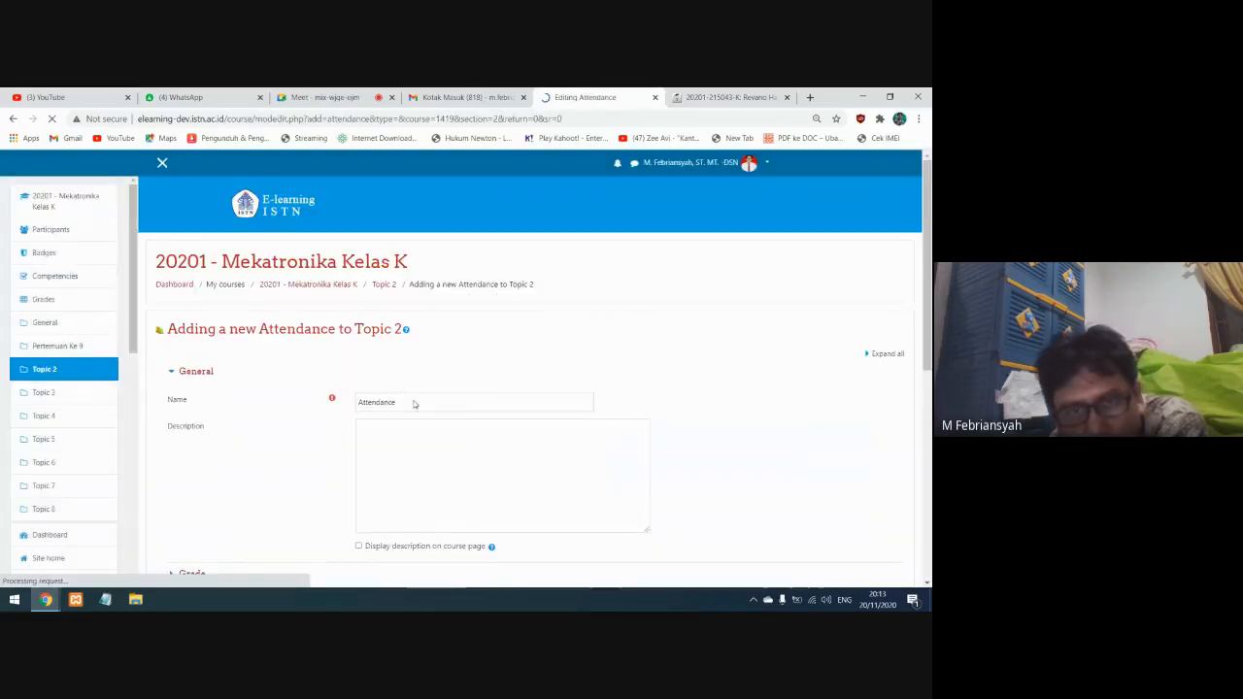
Expand all settings sections of the new Topic 2 Attendance activity and review the grade, module, access, completion and competency options
scroll(835, 250, "down", 4)
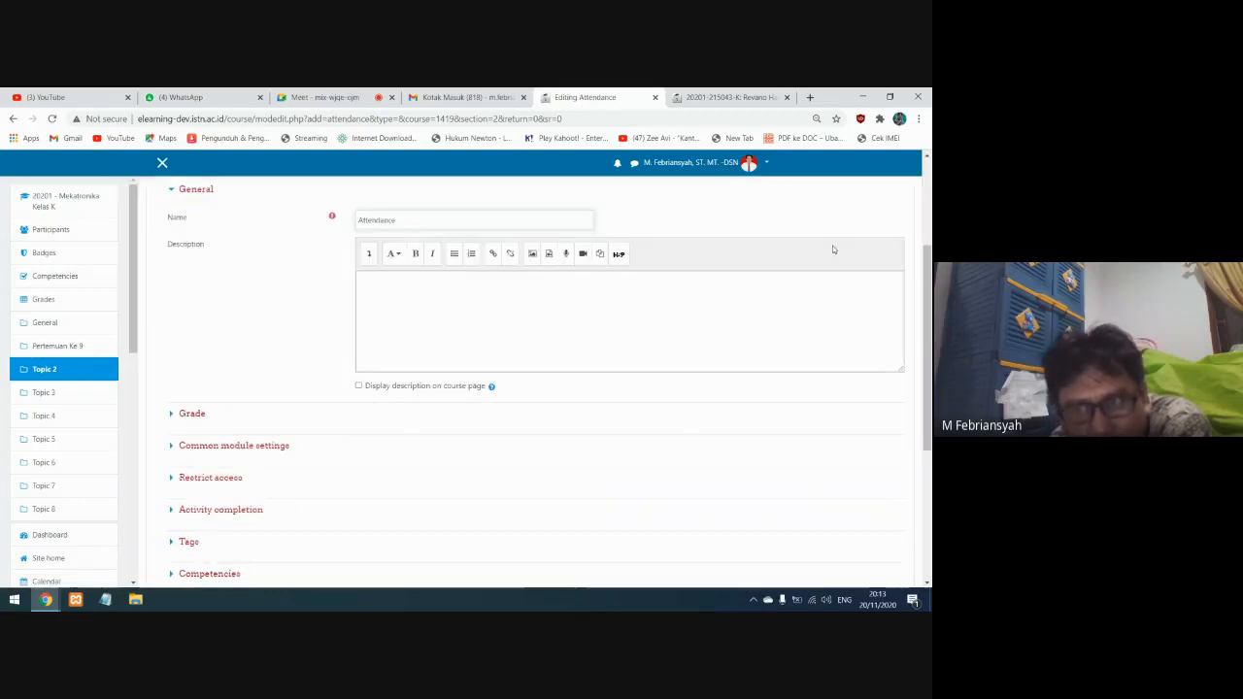
scroll(885, 301, "up", 2)
left_click(885, 297)
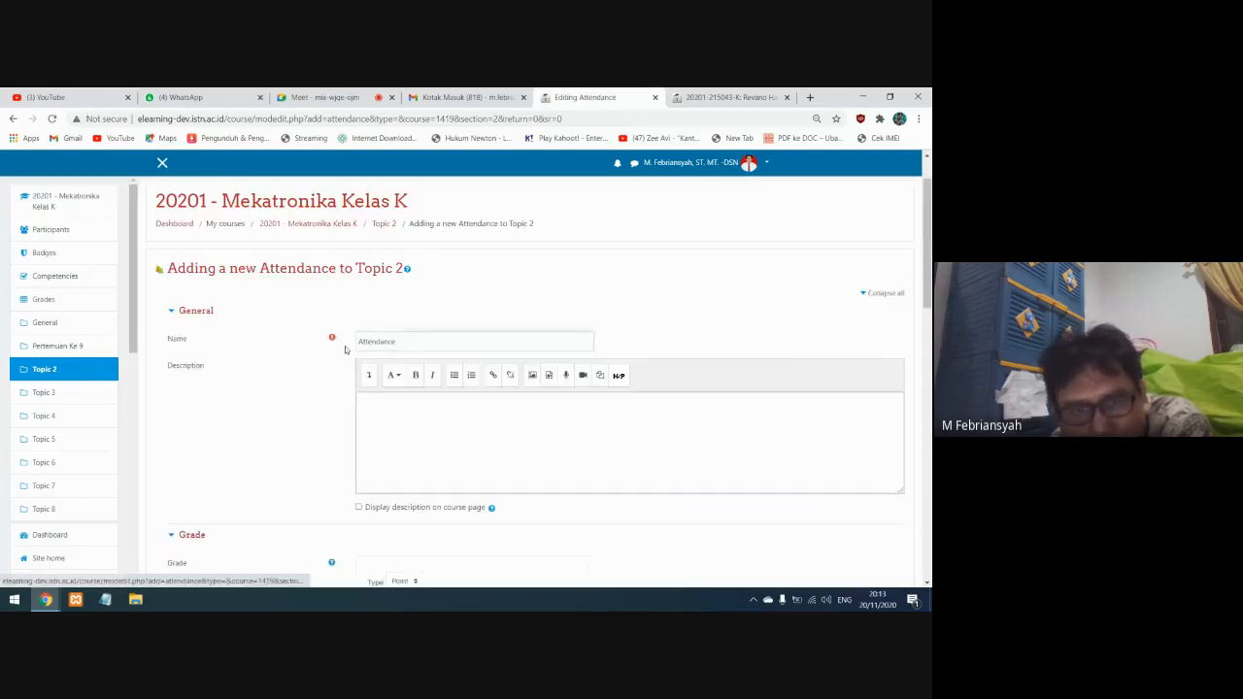
scroll(382, 372, "down", 1)
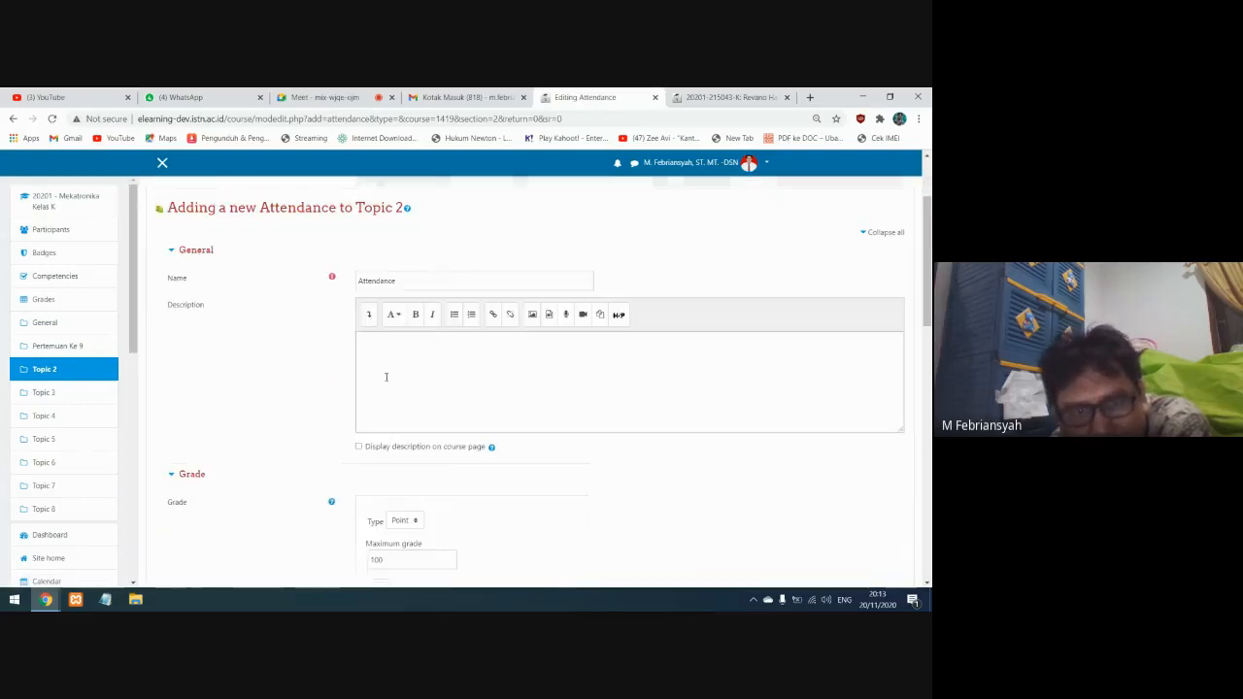
left_click(400, 280)
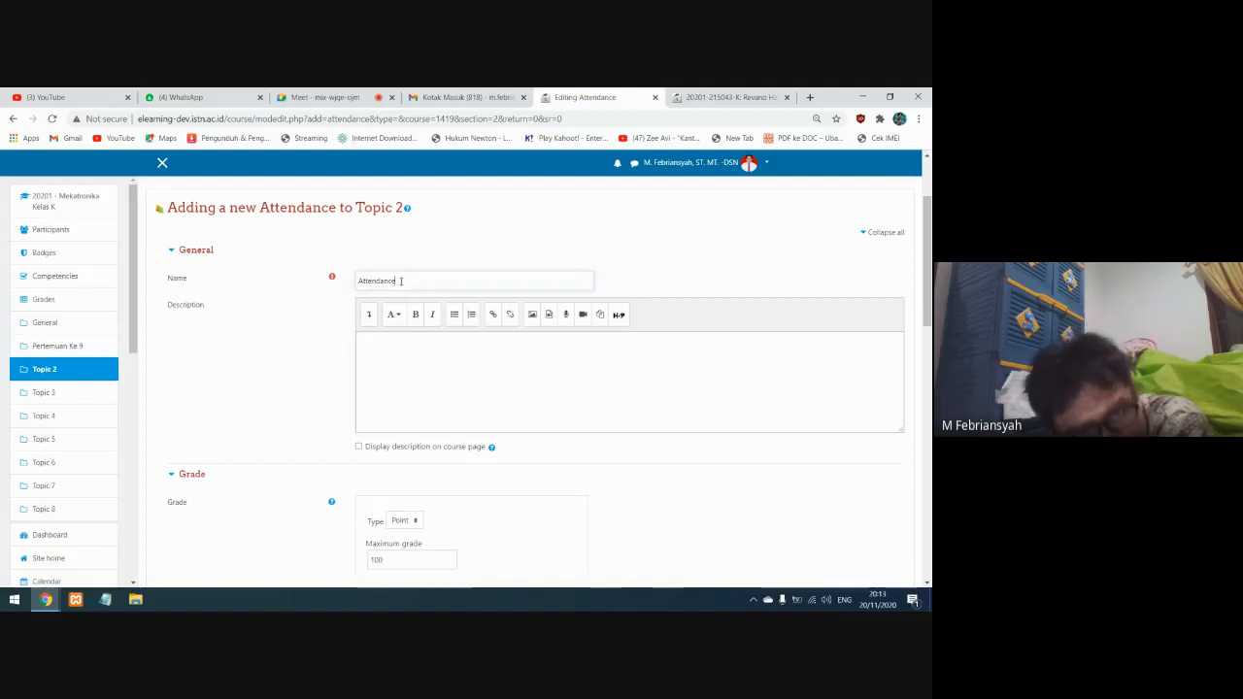
left_click(418, 363)
scroll(418, 363, "down", 3)
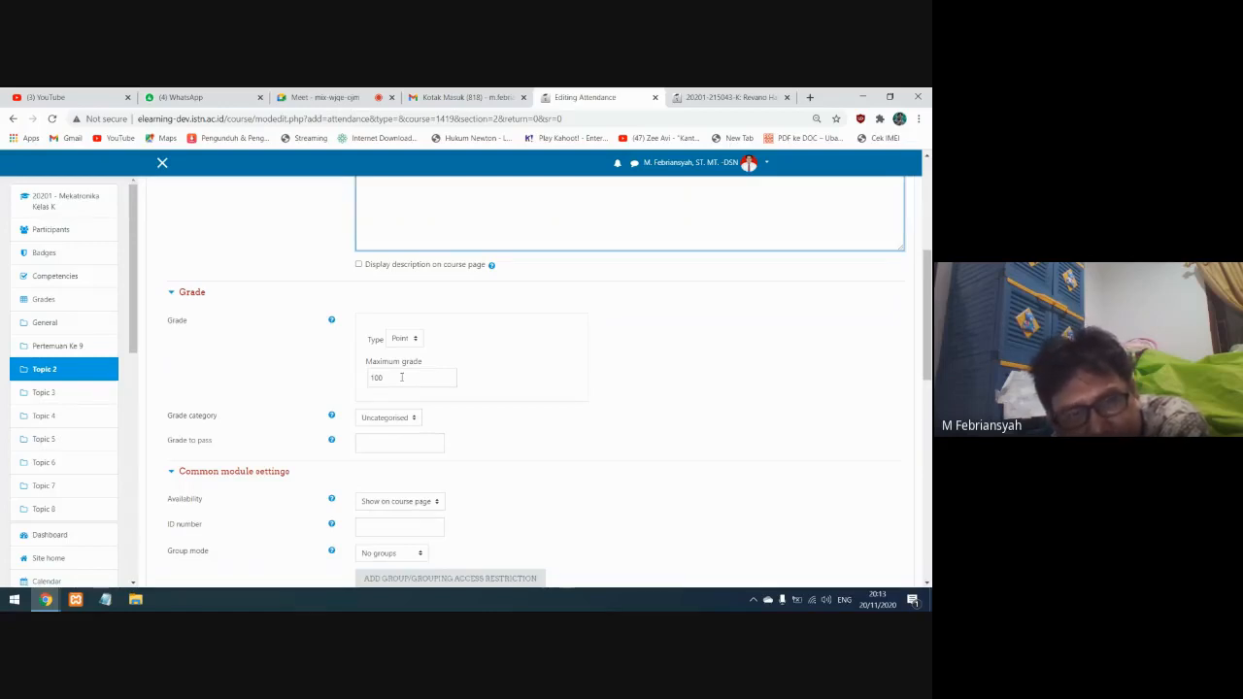
scroll(401, 377, "down", 2)
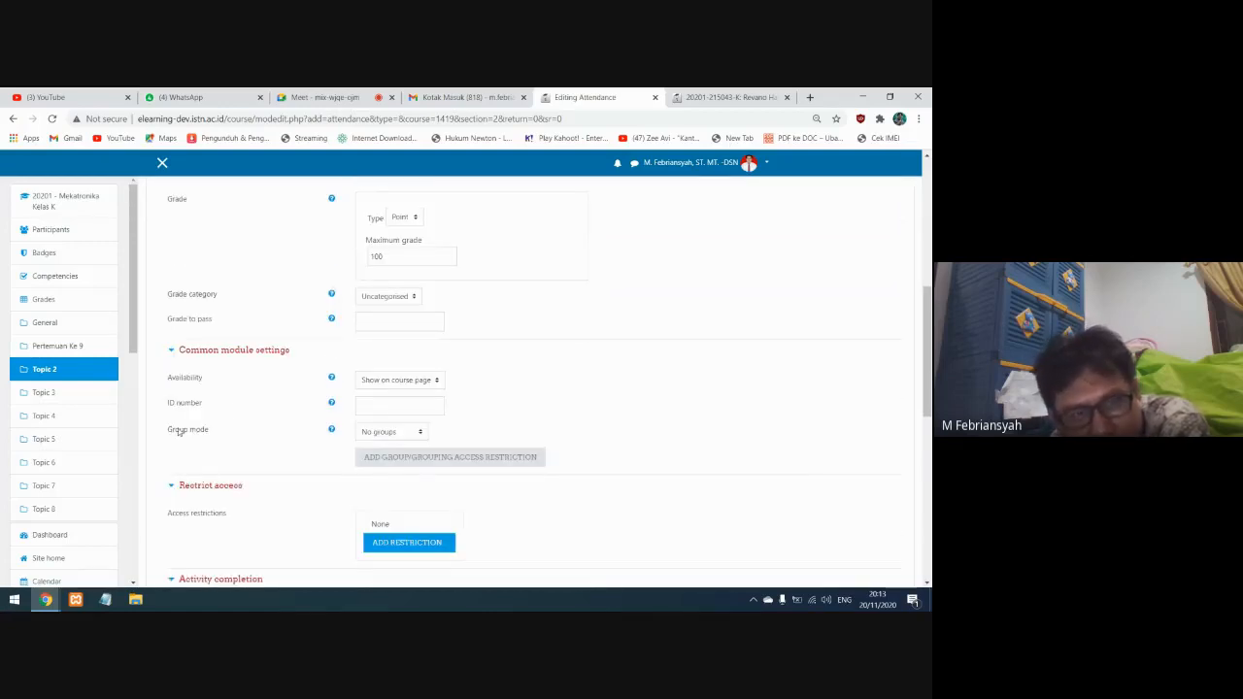
scroll(257, 373, "down", 2)
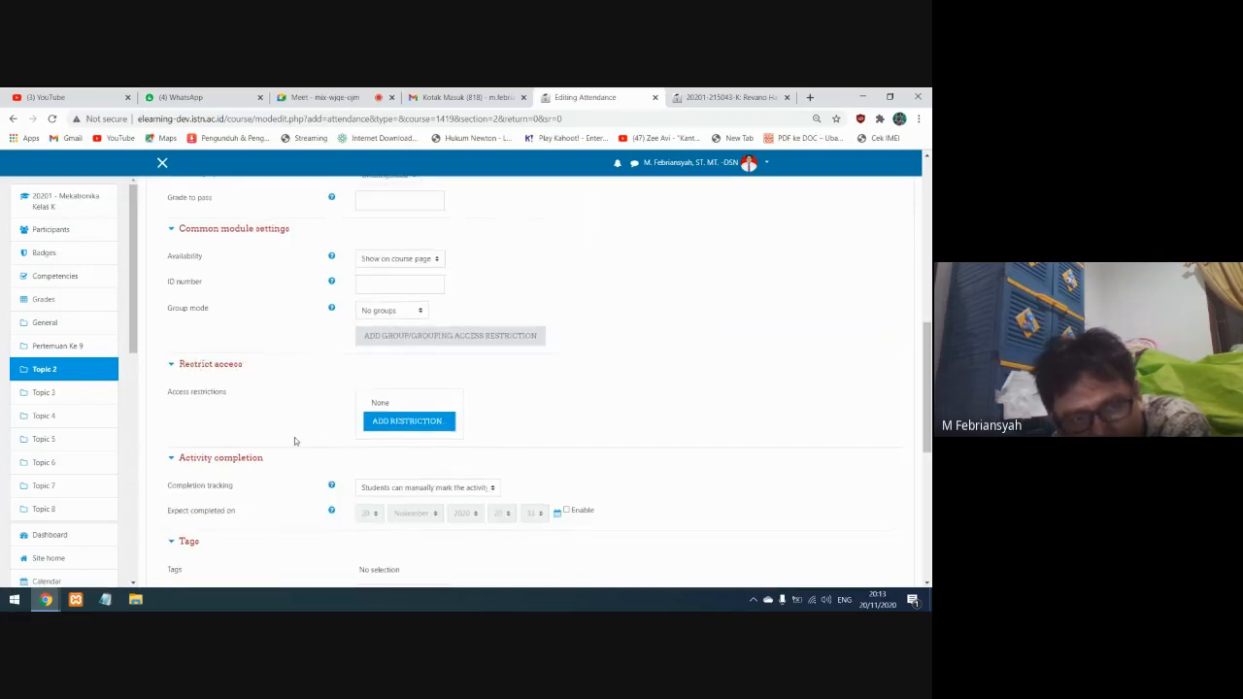
scroll(243, 486, "down", 1)
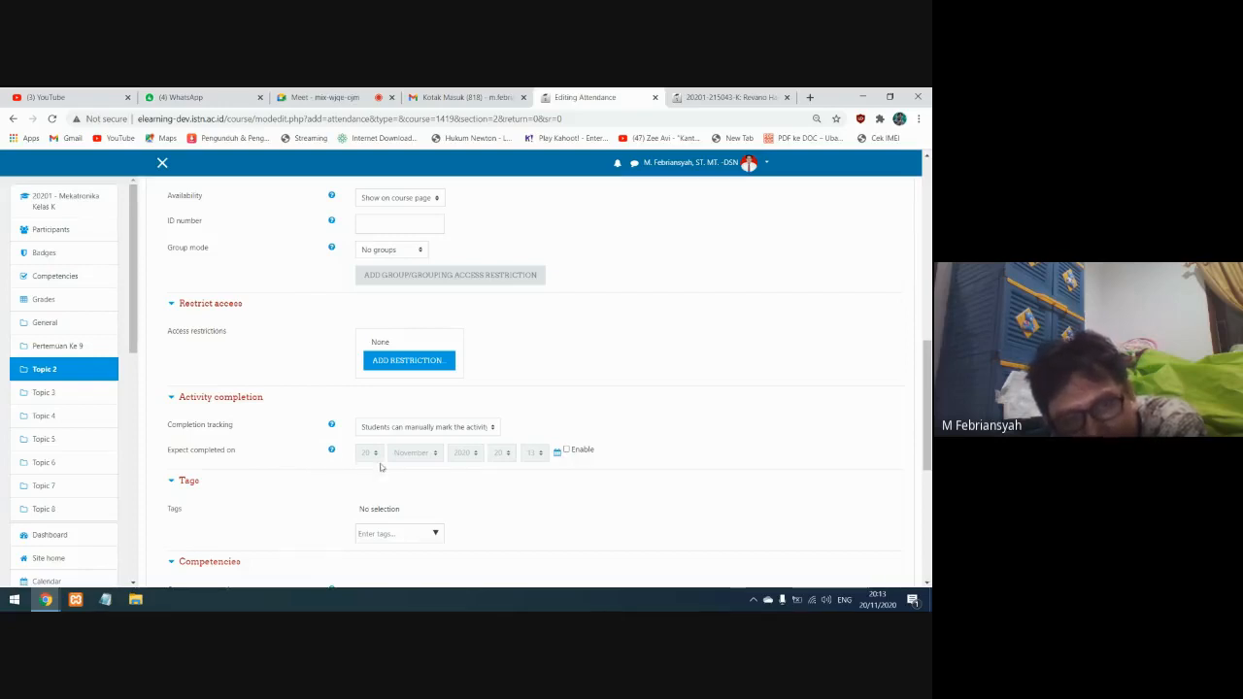
scroll(375, 460, "down", 2)
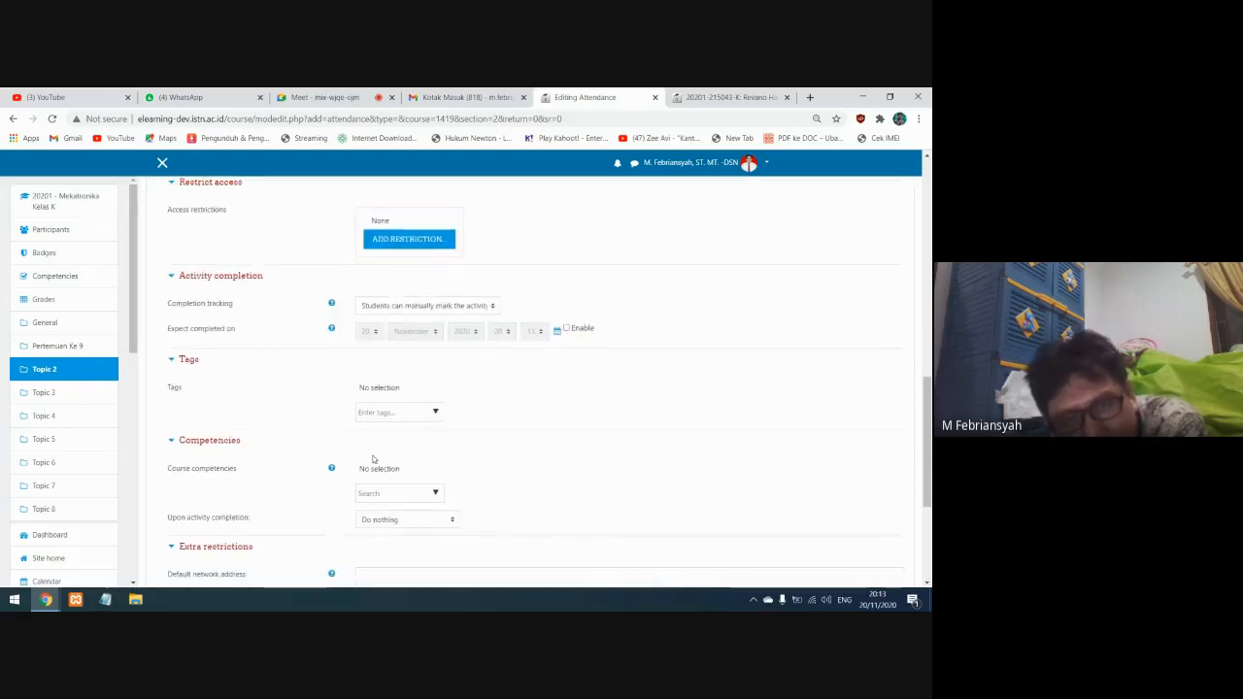
scroll(370, 370, "up", 10)
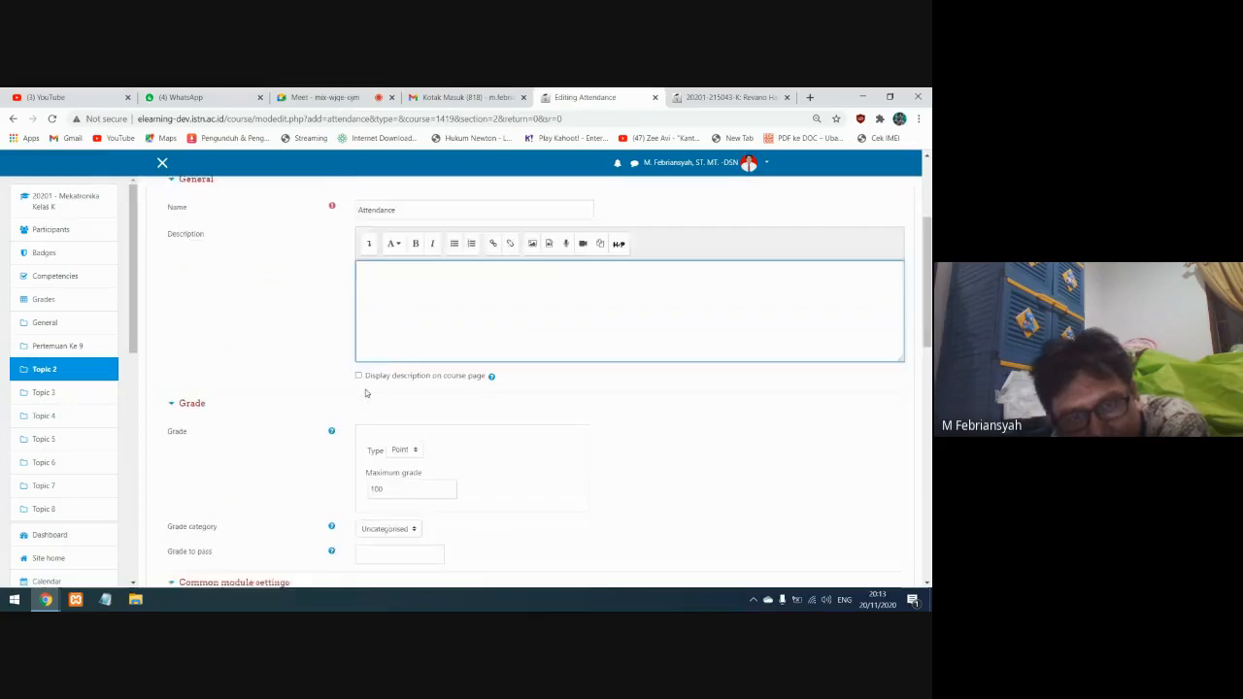
Keep the name Attendance for the new Topic 2 activity, then save and display it
double_click(398, 363)
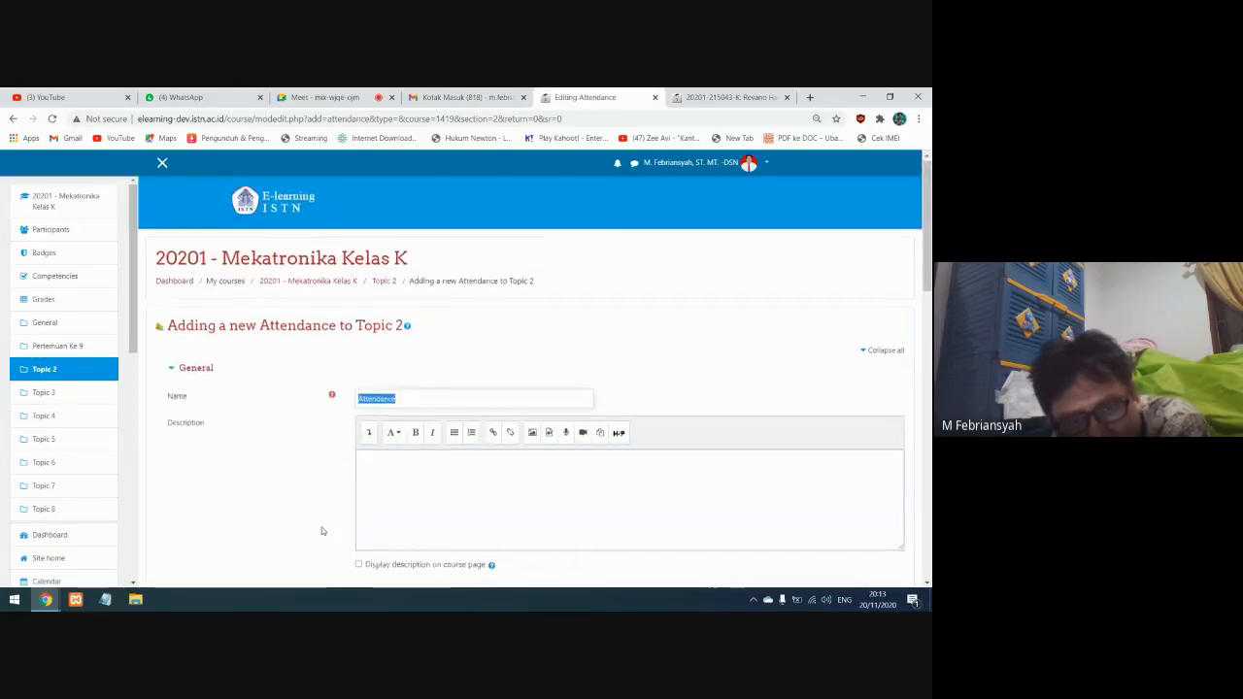
scroll(380, 333, "down", 4)
scroll(380, 333, "down", 7)
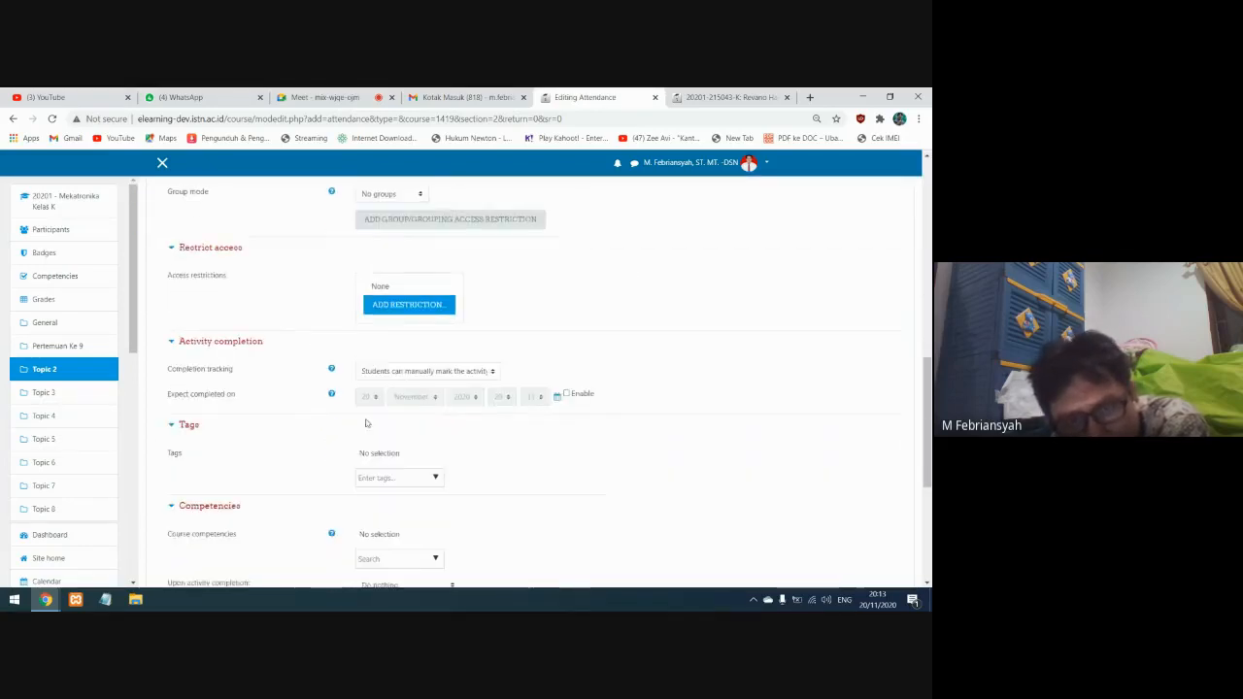
scroll(210, 400, "down", 2)
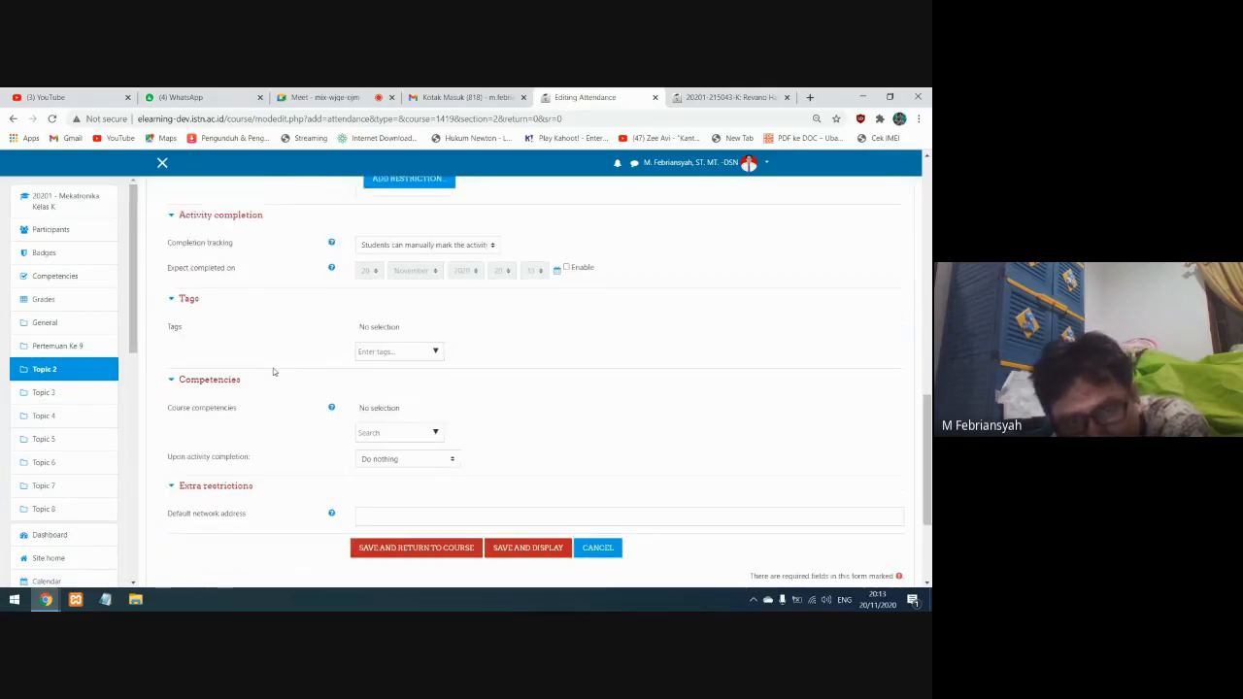
left_click(507, 552)
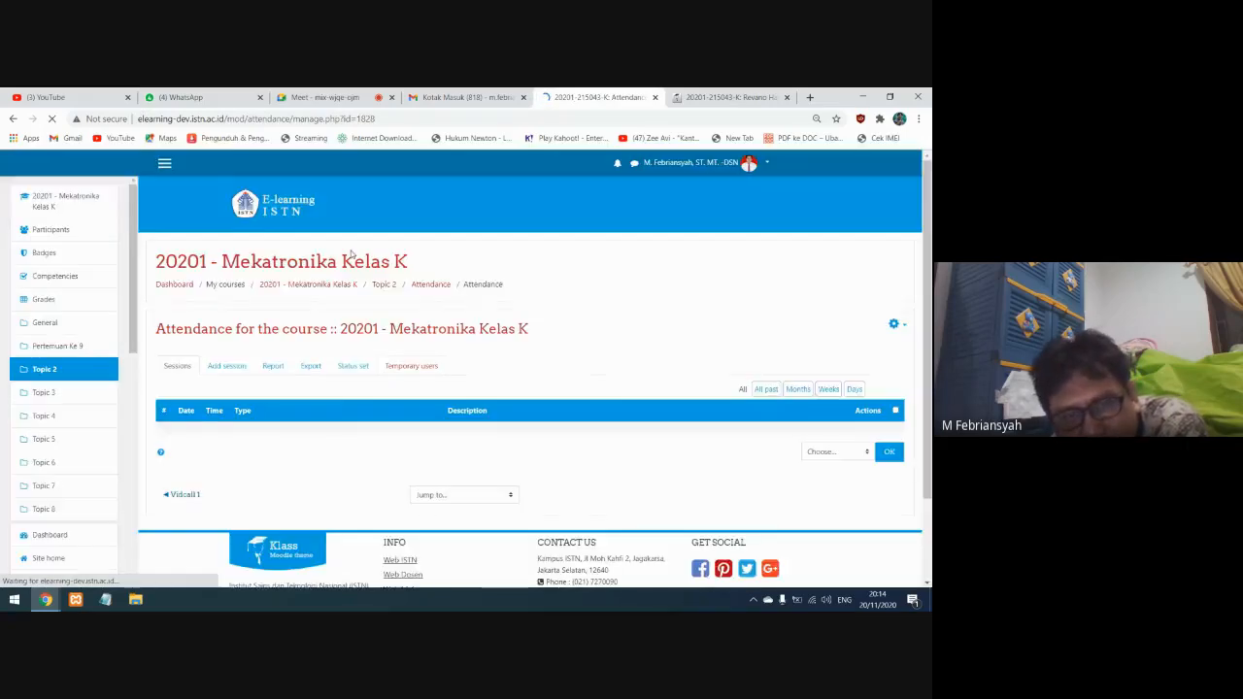
Add a single session for all students on 20 November 2020 that allows students to record their own attendance
scroll(239, 333, "down", 2)
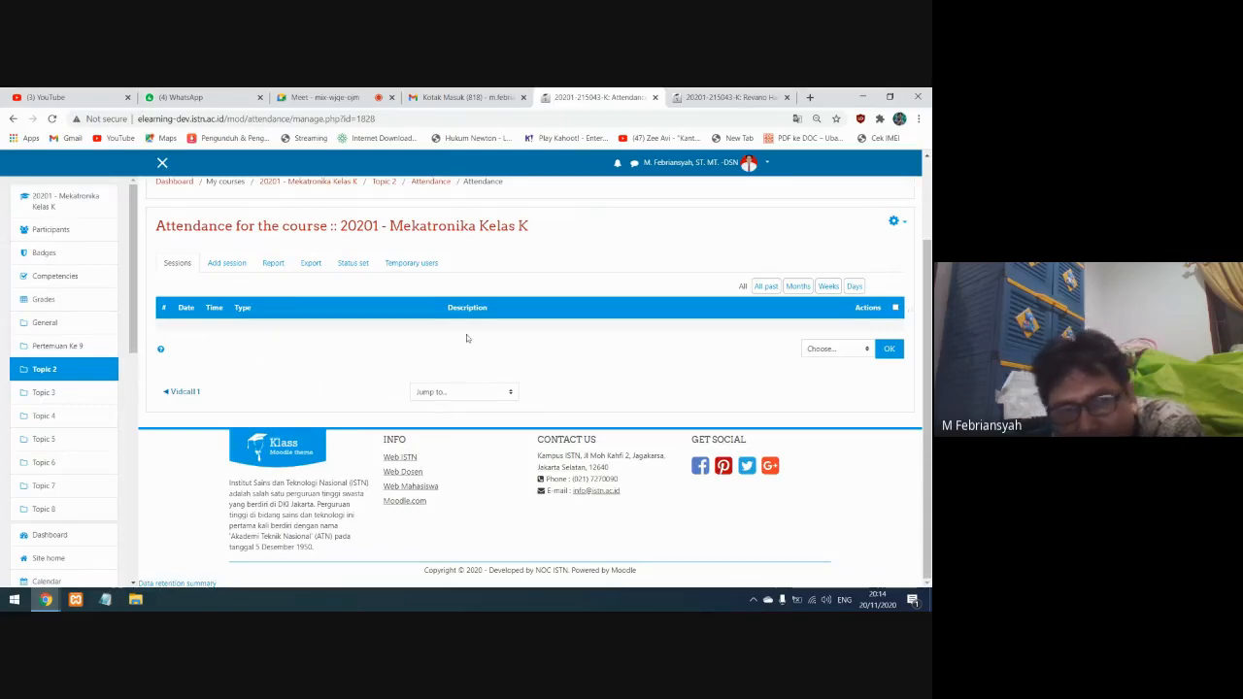
left_click(224, 264)
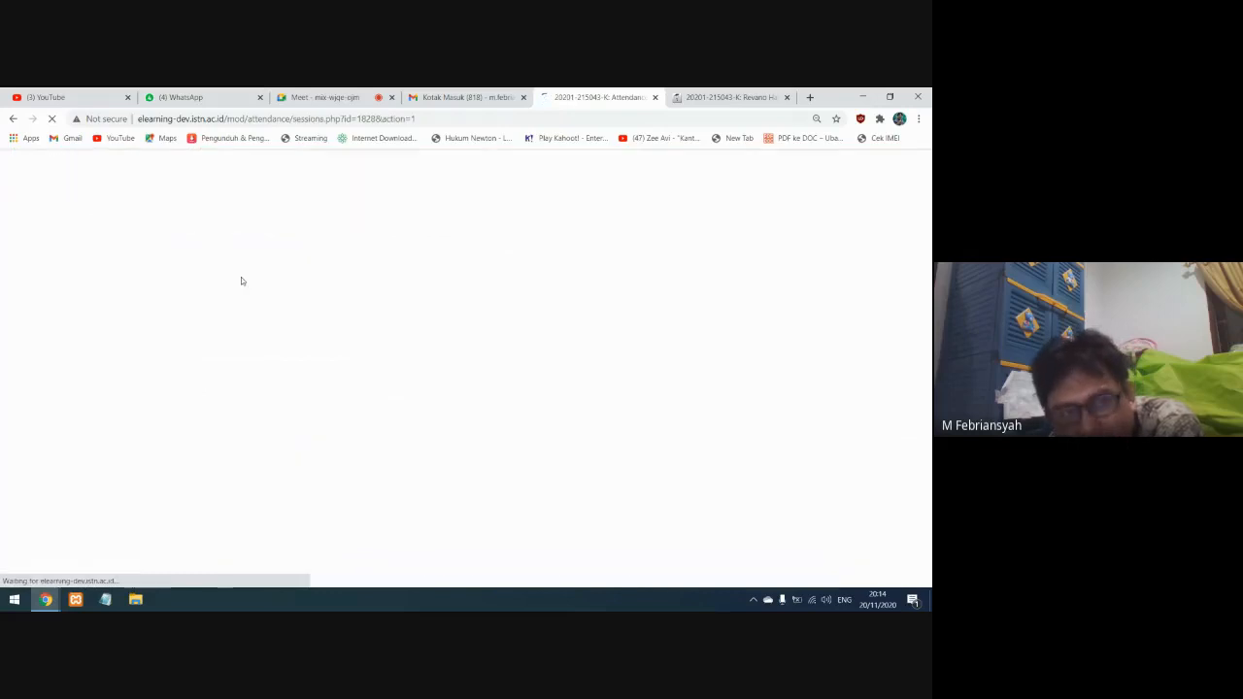
scroll(456, 469, "down", 2)
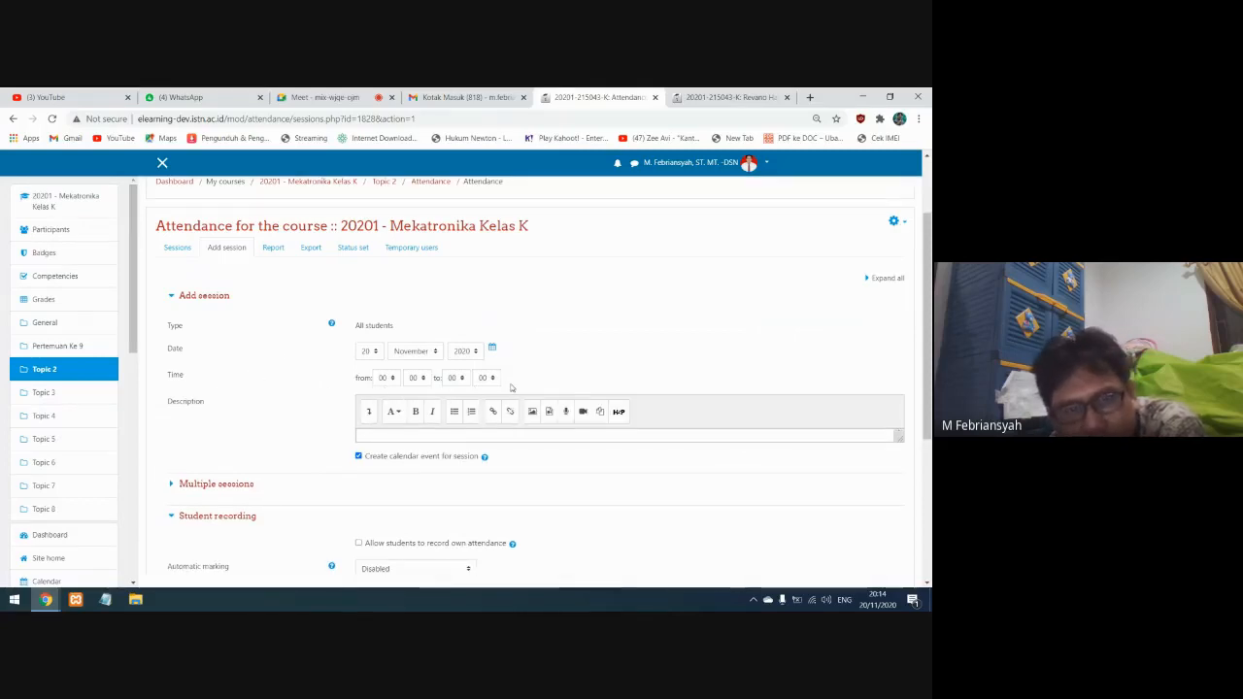
scroll(388, 350, "down", 2)
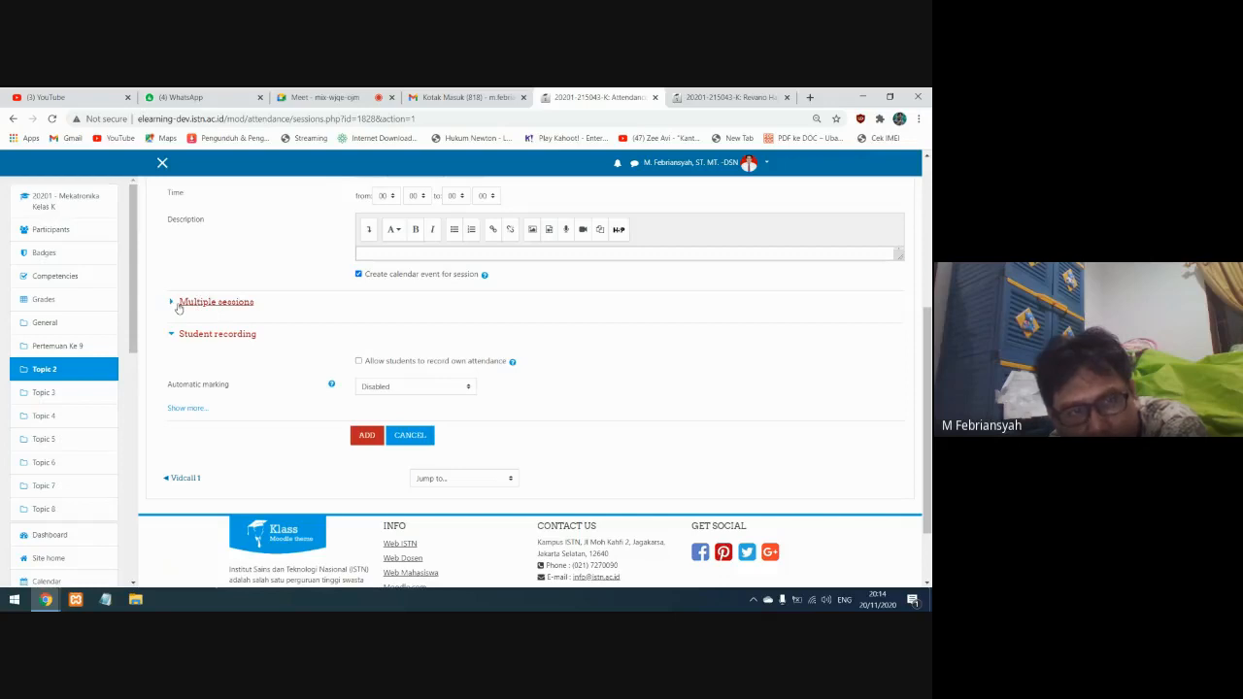
left_click(359, 361)
left_click(367, 510)
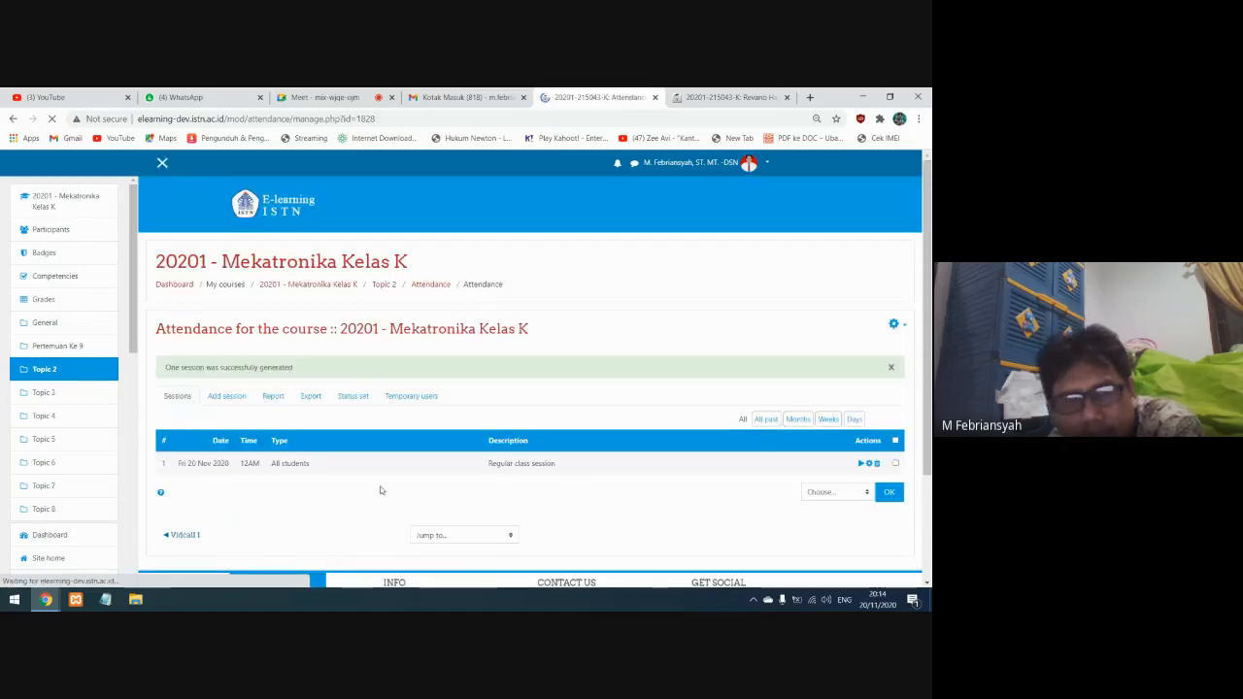
Take attendance for the 20 November 2020 session, marking all three students absent, and save it
scroll(380, 491, "down", 2)
left_click_drag(195, 343, 572, 350)
left_click(573, 351)
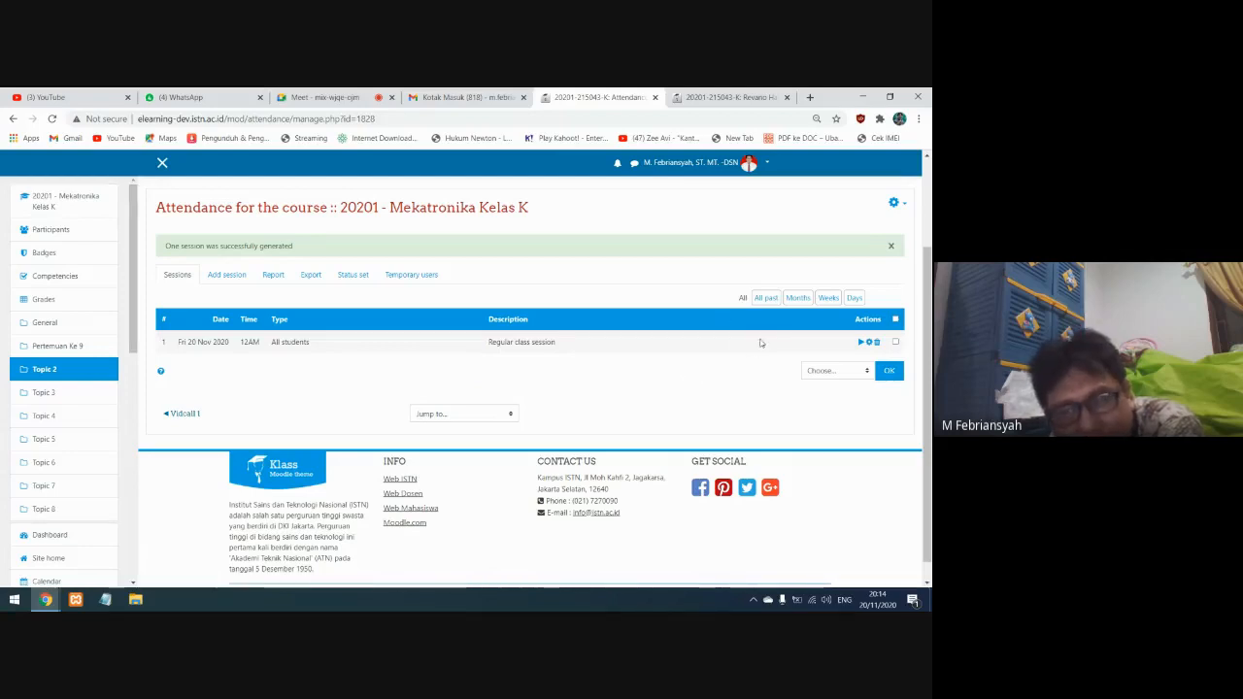
left_click(861, 343)
scroll(667, 418, "down", 2)
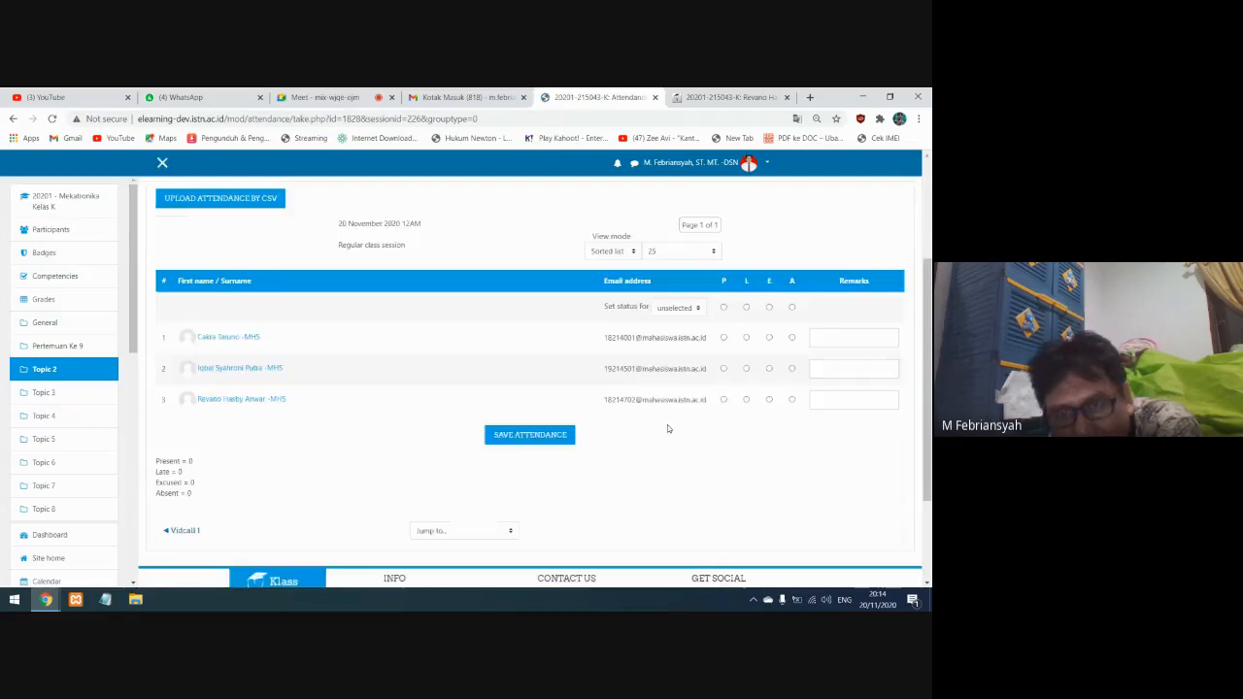
left_click(792, 334)
left_click(792, 365)
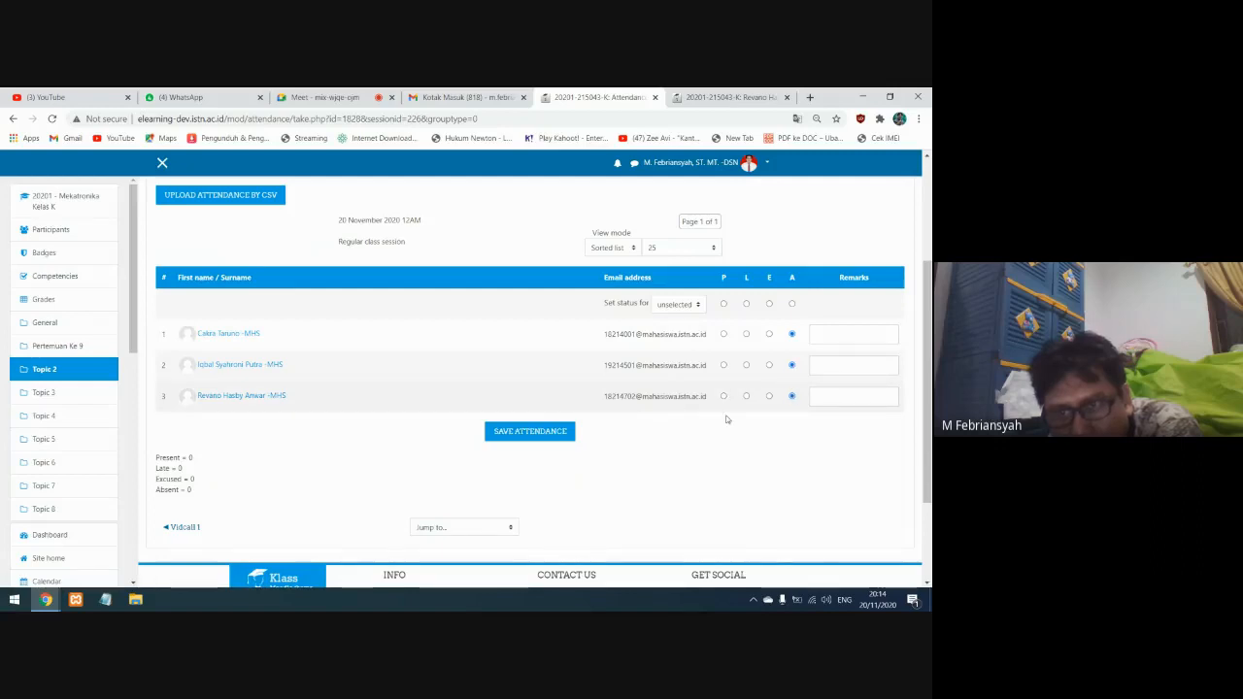
left_click(536, 430)
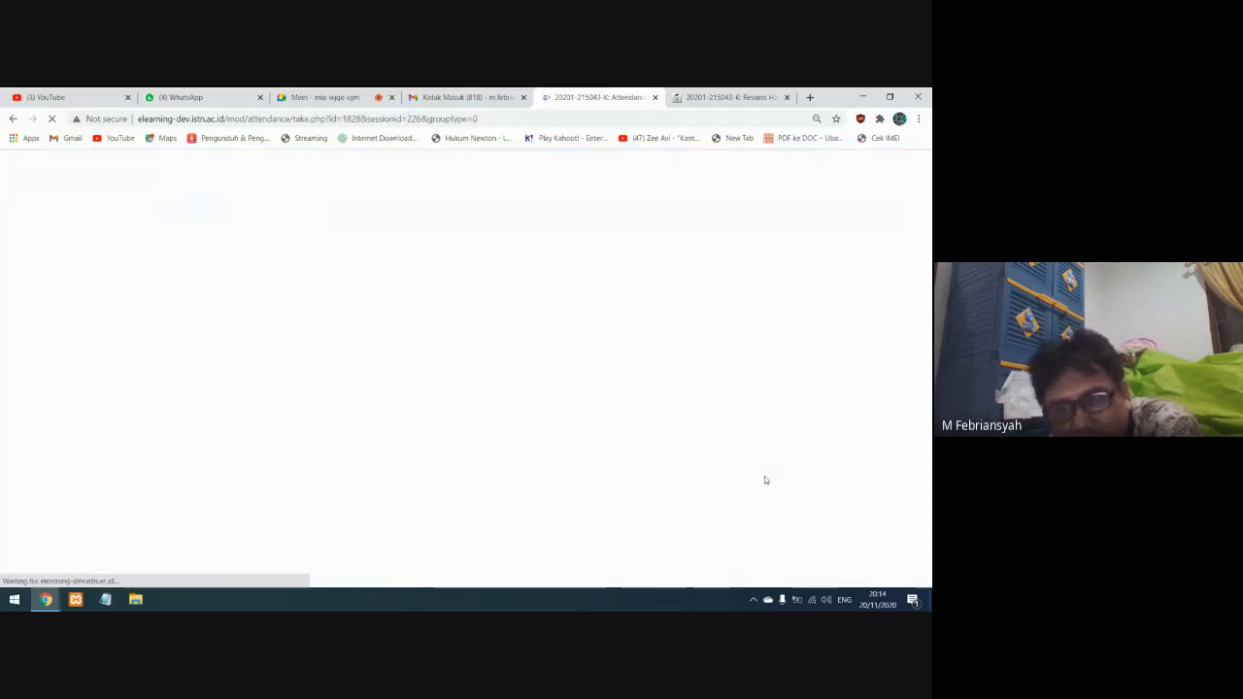
Reopen the session's attendance sheet to check the recorded student statuses and save the attendance again
scroll(684, 508, "down", 1)
scroll(684, 508, "down", 2)
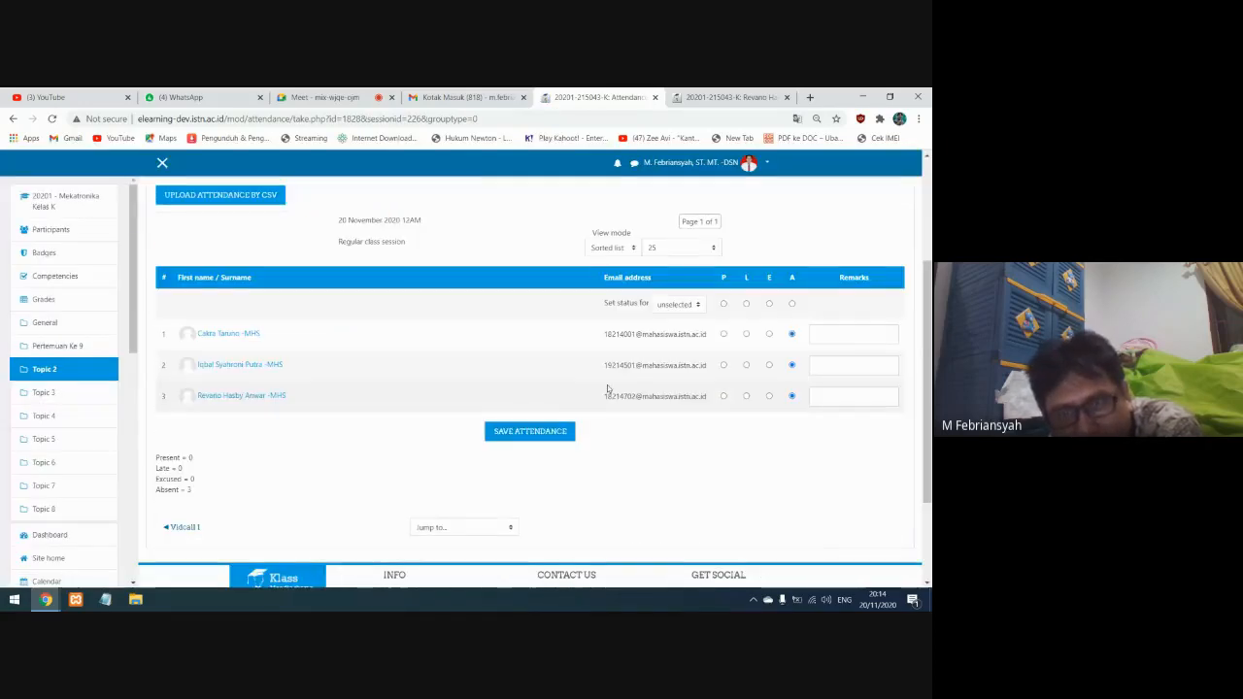
left_click(530, 430)
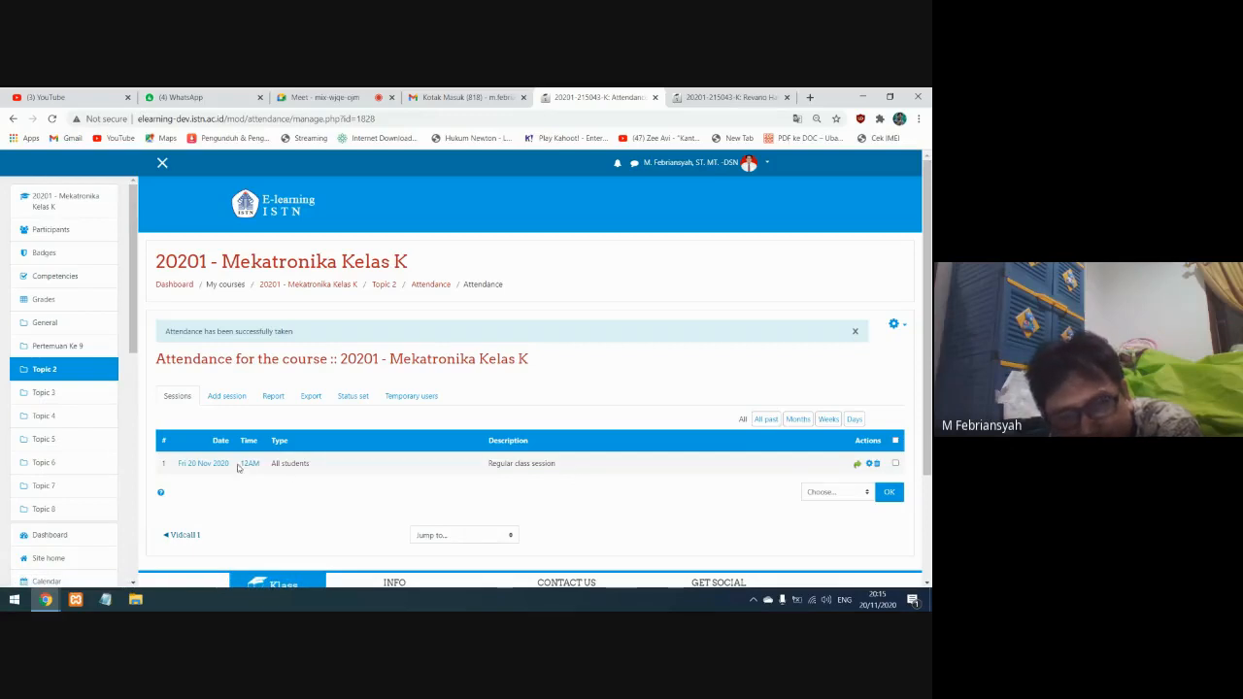
left_click(249, 465)
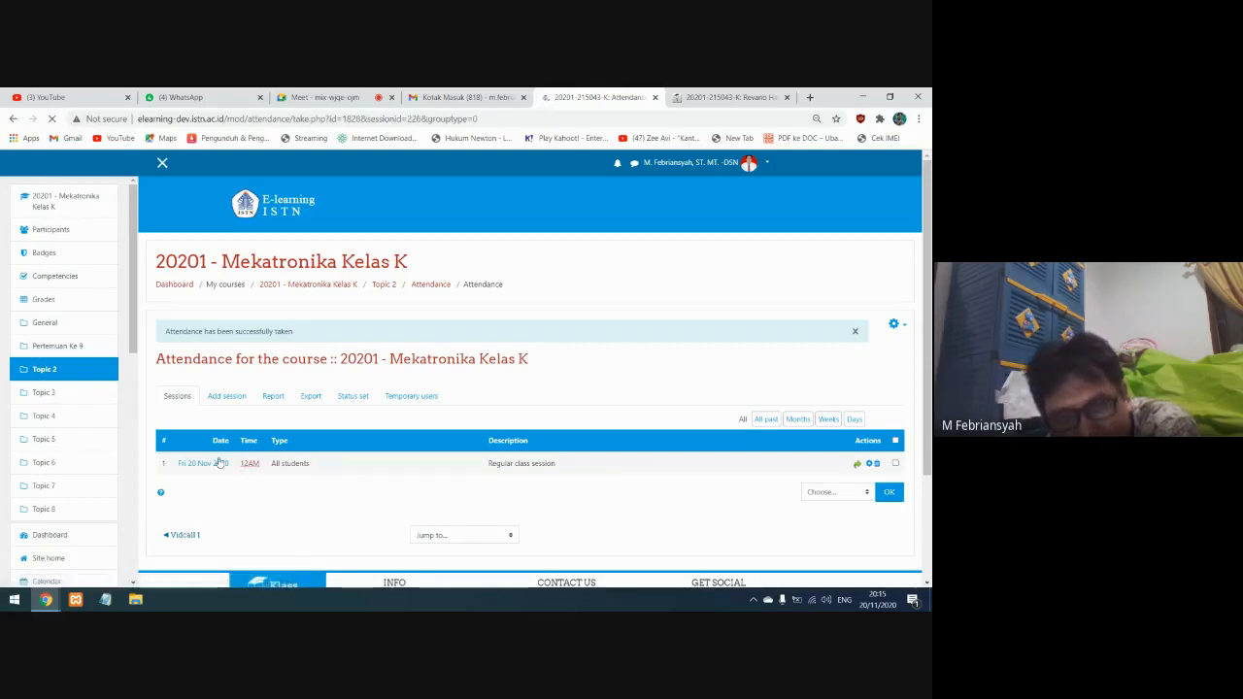
scroll(214, 492, "down", 1)
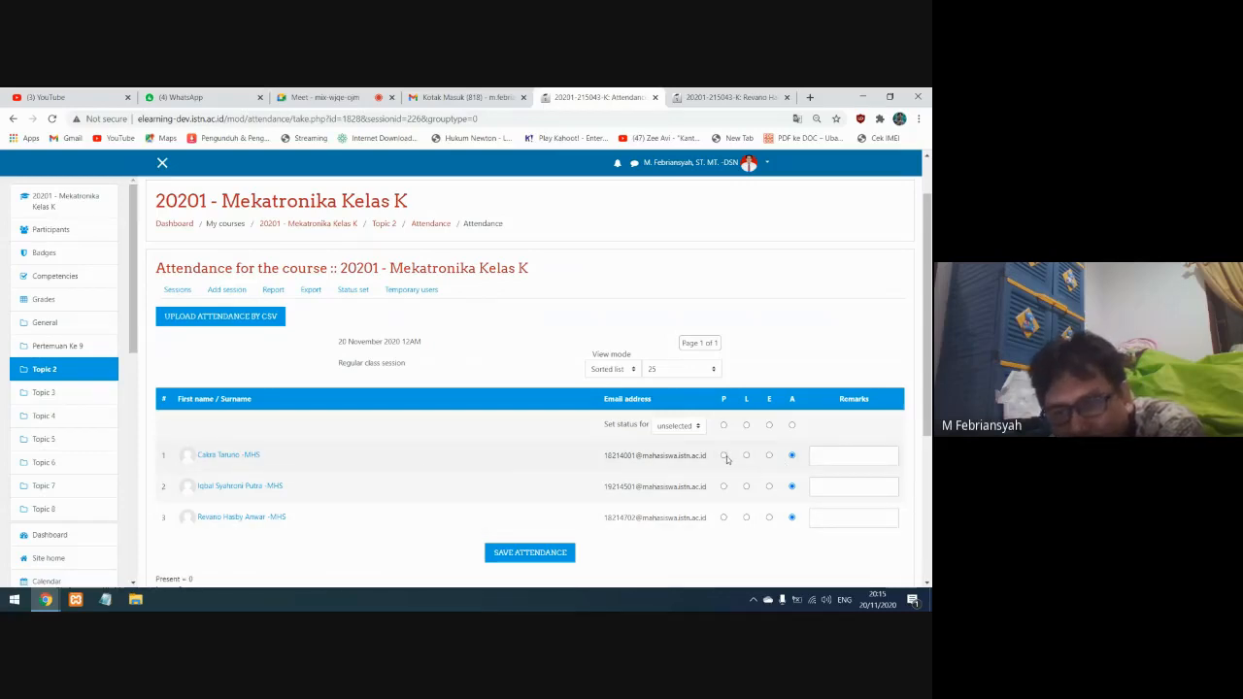
left_click(507, 555)
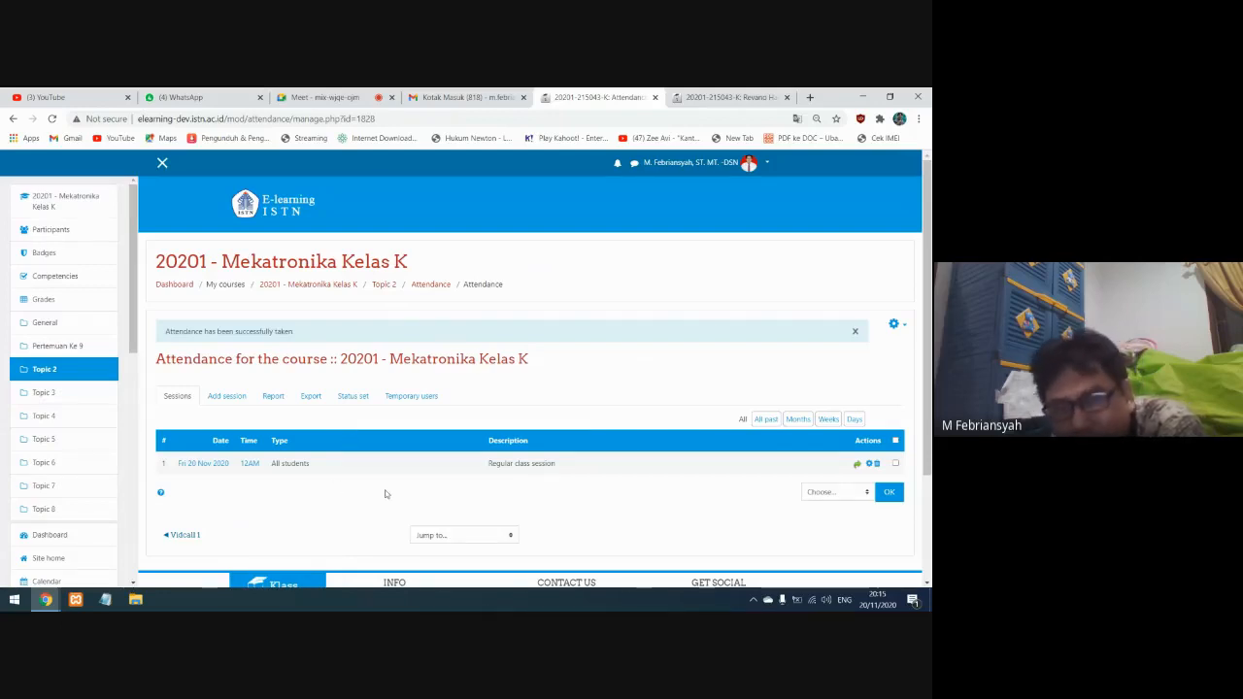
Look over the Attendance session list and return to the Mekatronika Kelas K course page
scroll(386, 495, "down", 1)
scroll(385, 497, "down", 1)
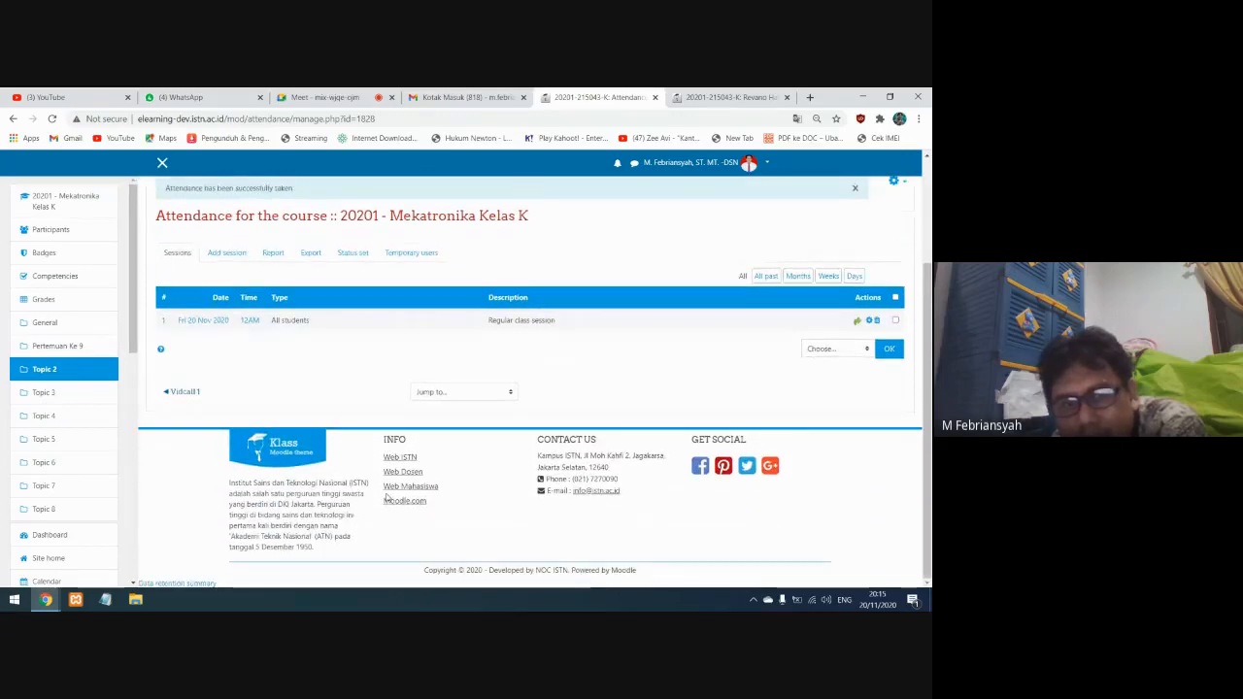
scroll(386, 497, "up", 2)
scroll(386, 497, "up", 1)
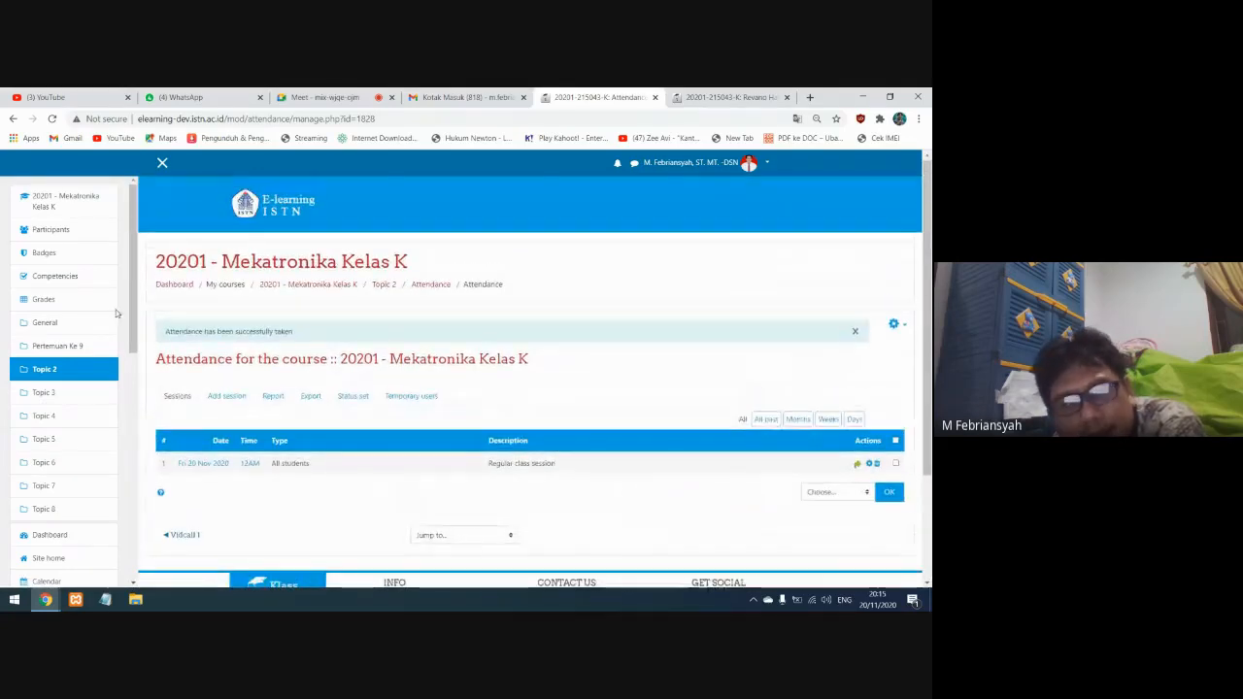
left_click(69, 200)
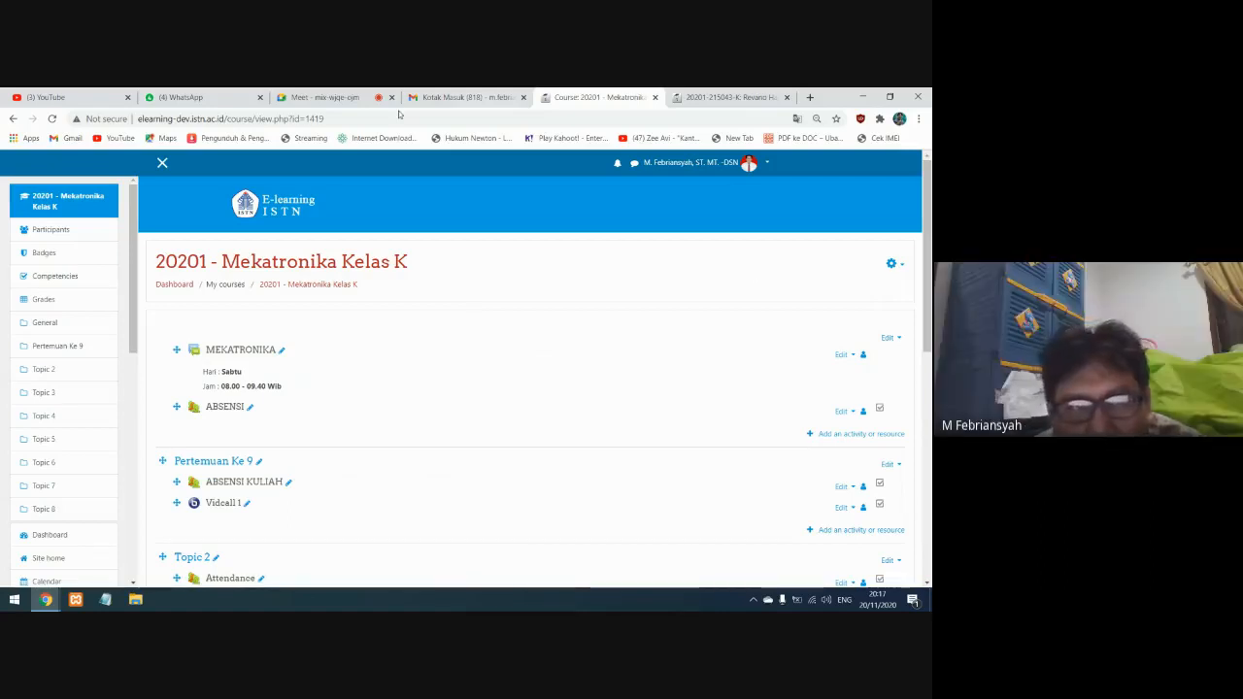
Switch to the Google Meet call and stop presenting the screen
left_click(333, 98)
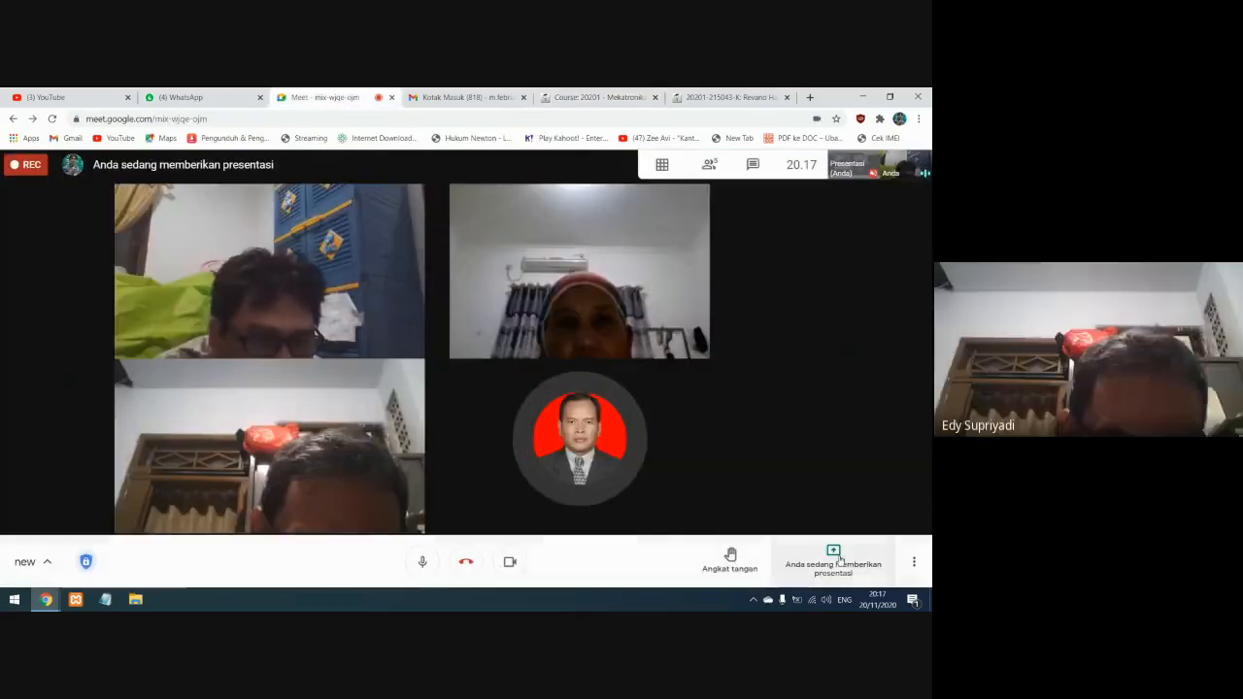
left_click(840, 560)
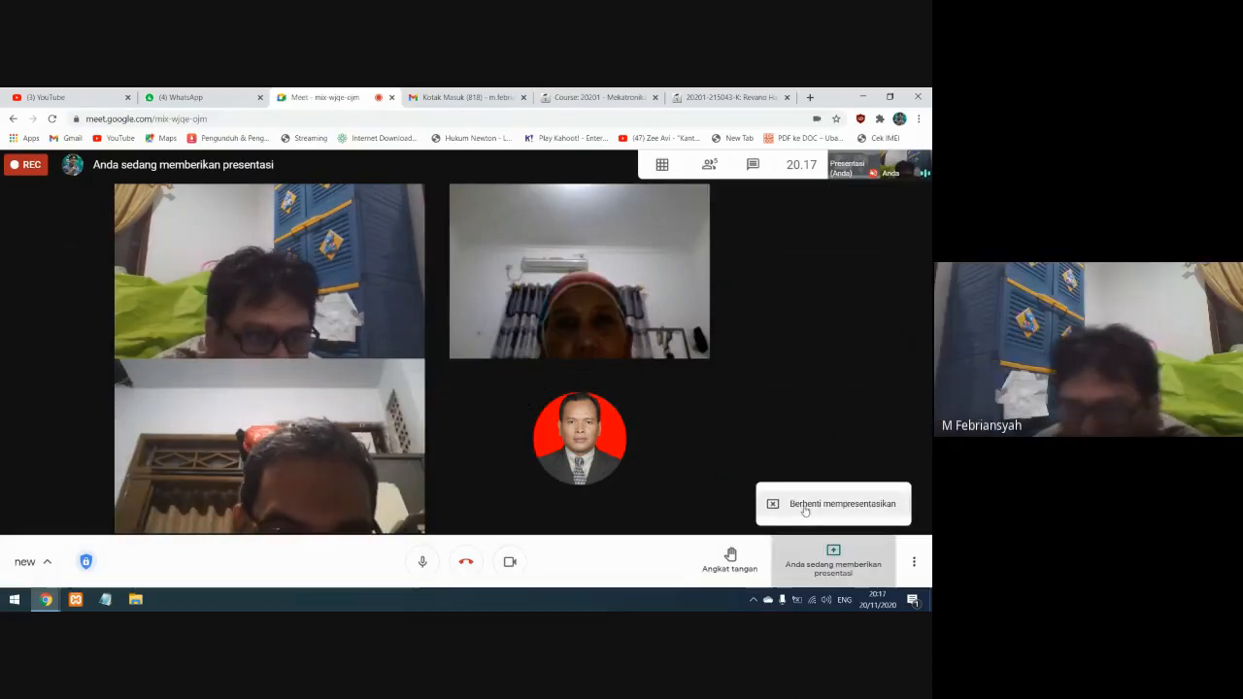
left_click(805, 507)
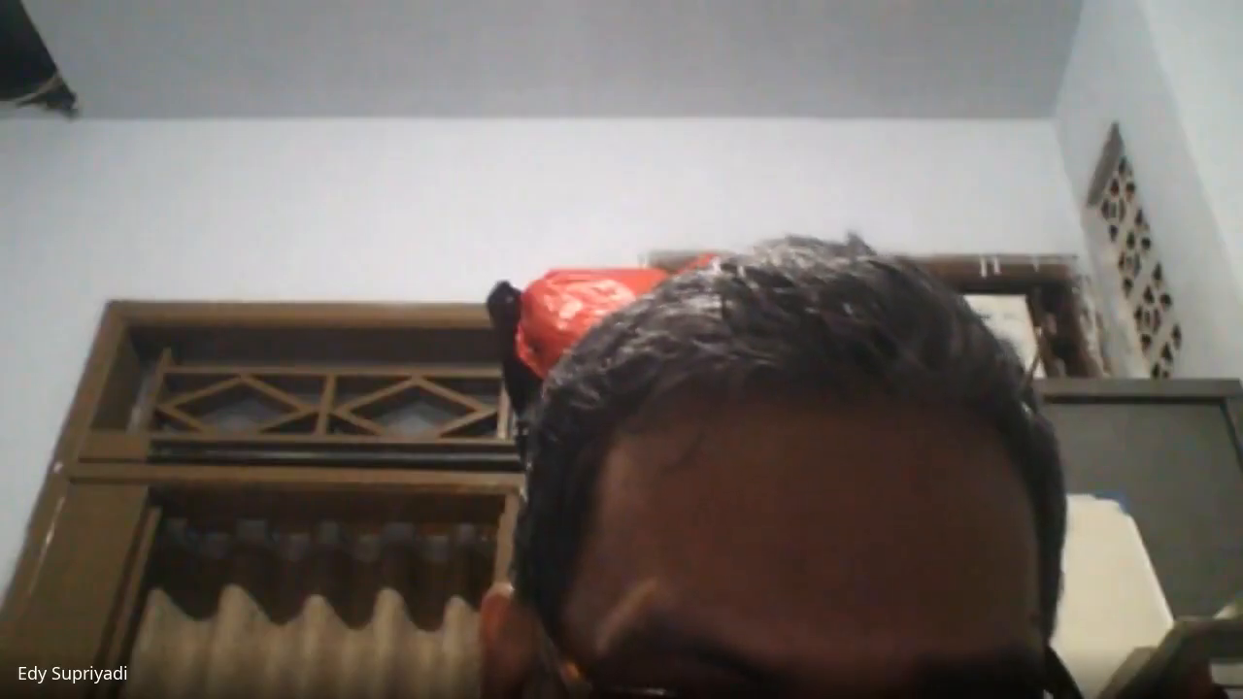